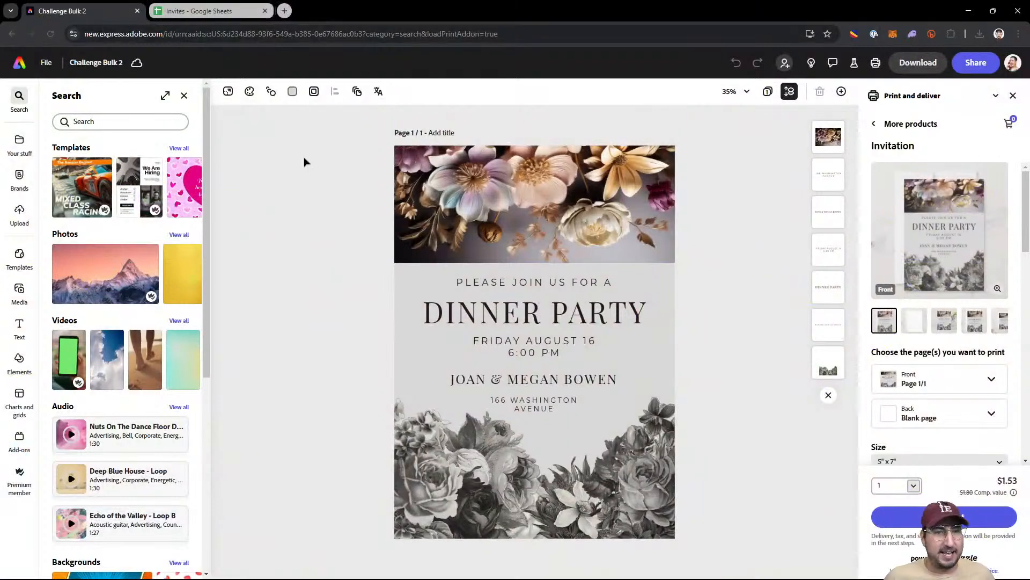
# Step: Close the search and print-and-deliver options, and view the Invites spreadsheet in Google Sheets
pyautogui.click(184, 95)
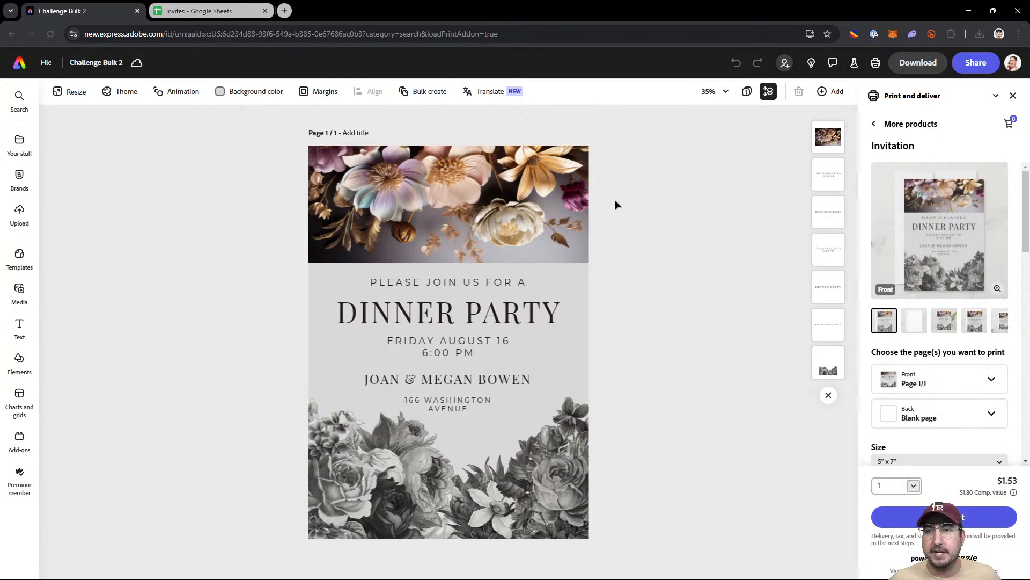
pyautogui.click(1013, 96)
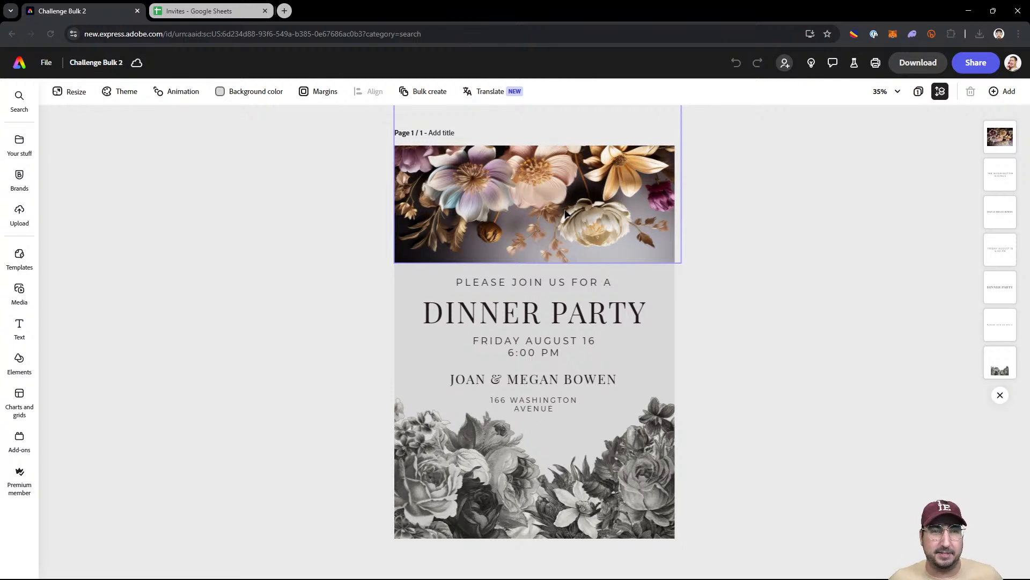
pyautogui.click(218, 17)
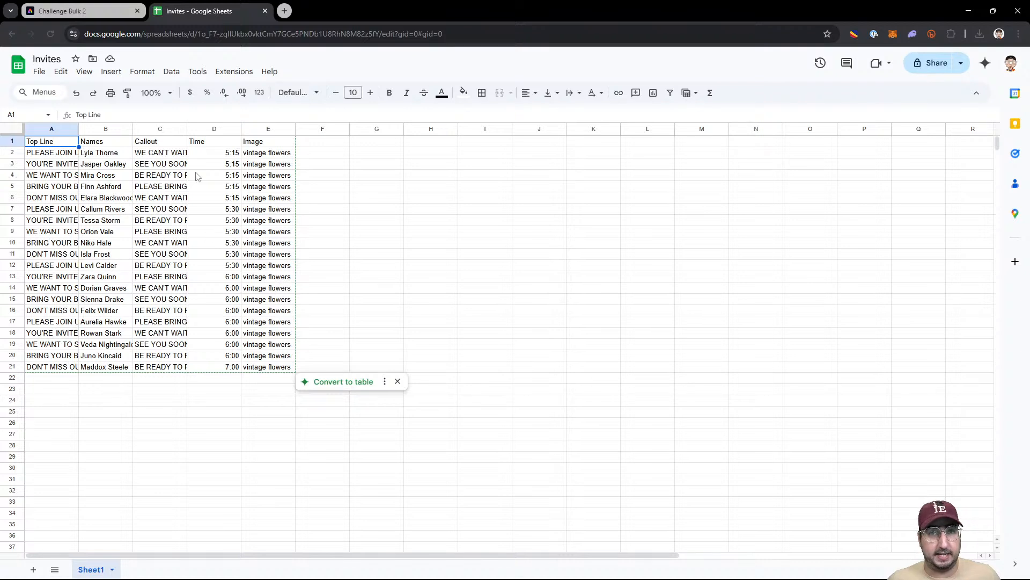
# Step: Return to the Challenge Bulk 2 design in Adobe Express and delete the colour flower photo at the top of the invitation
pyautogui.click(81, 11)
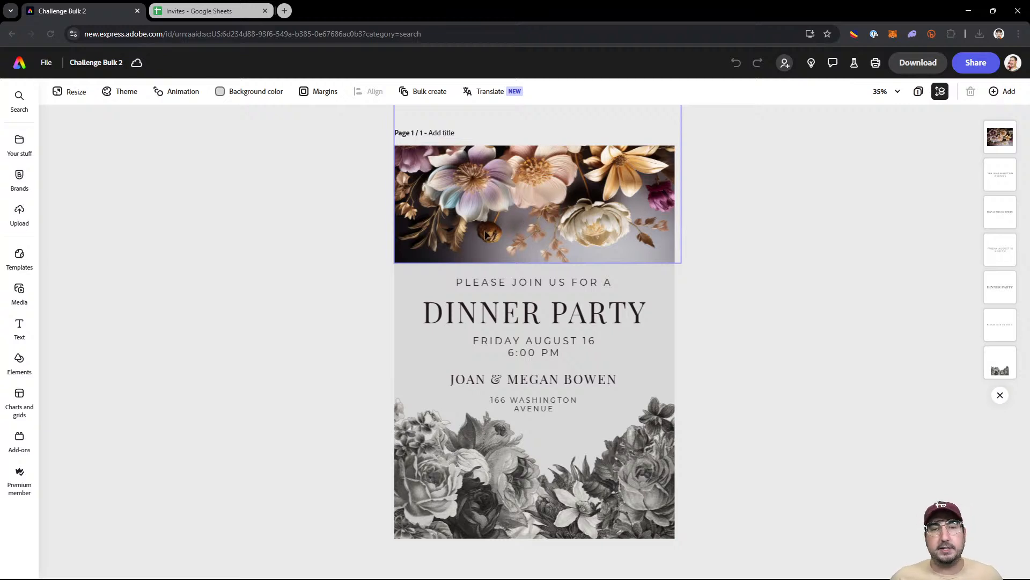
pyautogui.click(456, 227)
pyautogui.moveTo(512, 239); pyautogui.dragTo(814, 202)
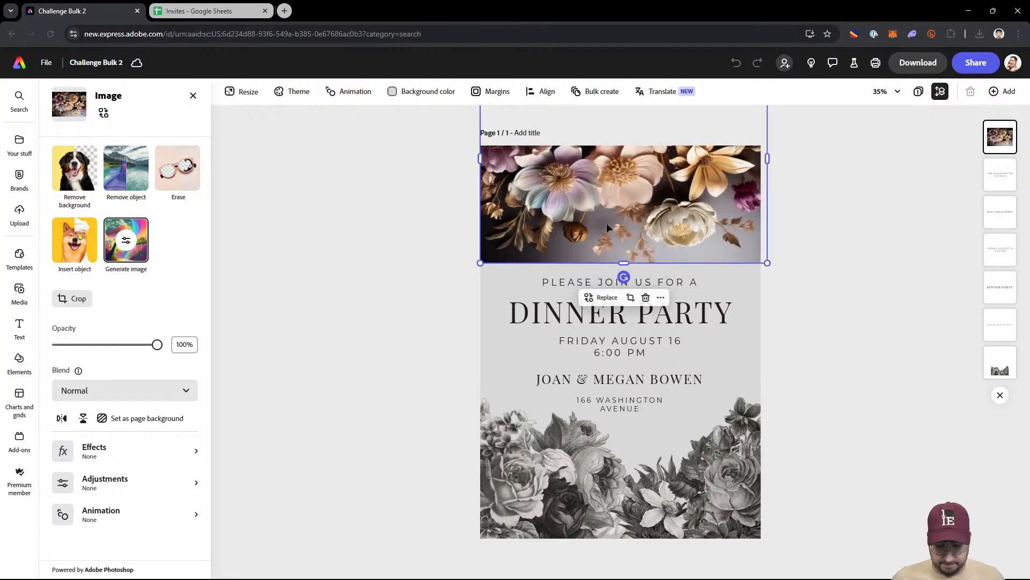
pyautogui.click(645, 298)
# Step: Duplicate the grayscale flower image, place the copy along the invitation's top edge and rotate it upside down
pyautogui.click(499, 450)
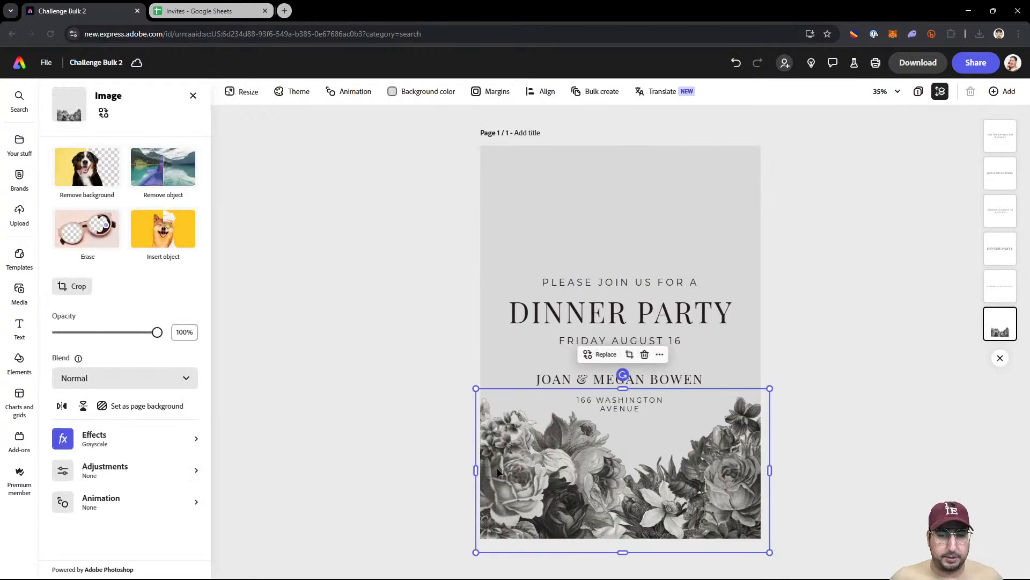
pyautogui.keyDown('alt'); pyautogui.moveTo(536, 475); pyautogui.dragTo(535, 221); pyautogui.keyUp('alt')
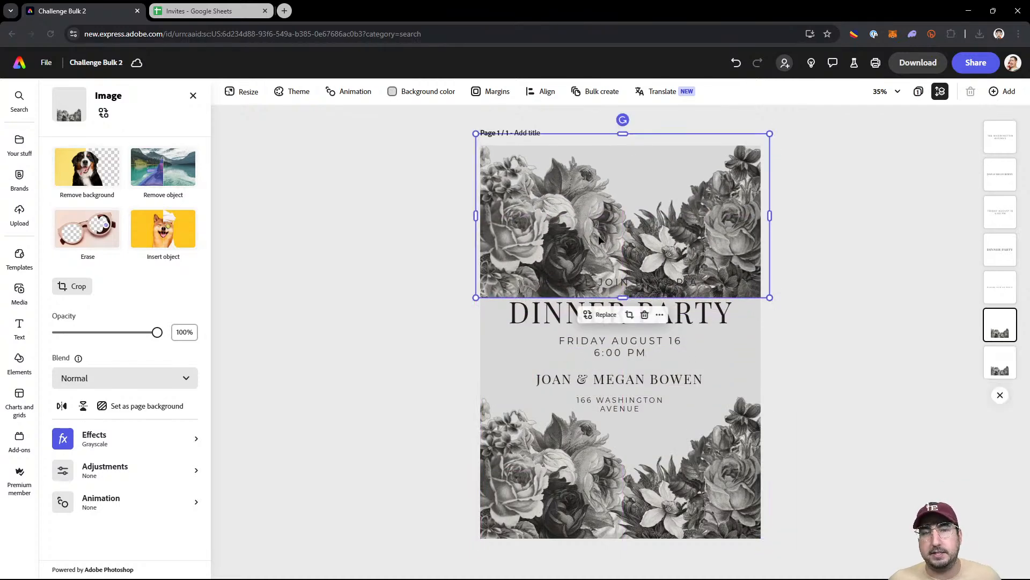
pyautogui.moveTo(623, 120); pyautogui.dragTo(626, 357)
pyautogui.moveTo(691, 204); pyautogui.dragTo(691, 195)
pyautogui.click(862, 262)
pyautogui.click(602, 191)
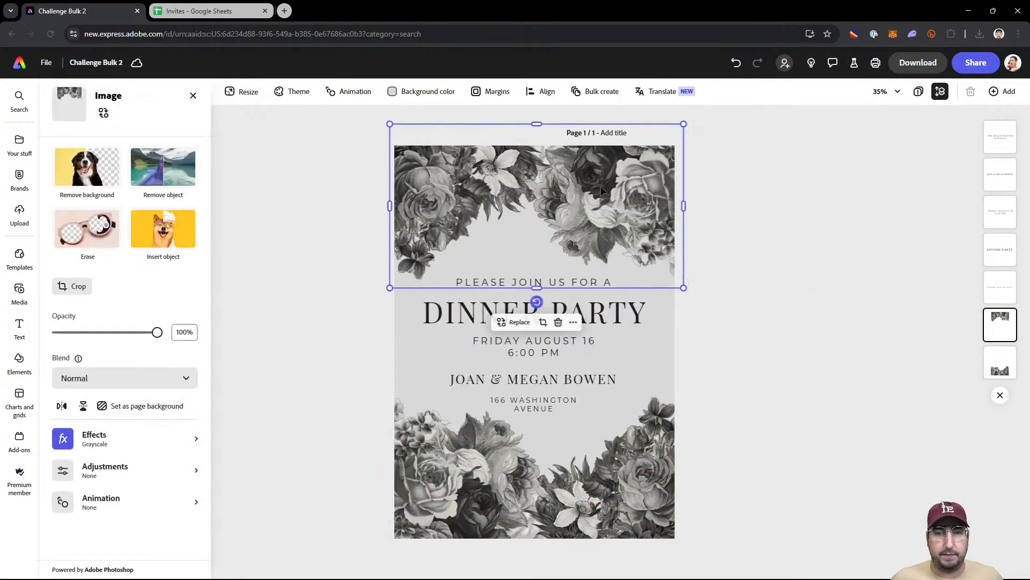
# Step: Flip the upper flower image horizontally and shift it slightly left so it fills the invitation's top edge
pyautogui.click(61, 406)
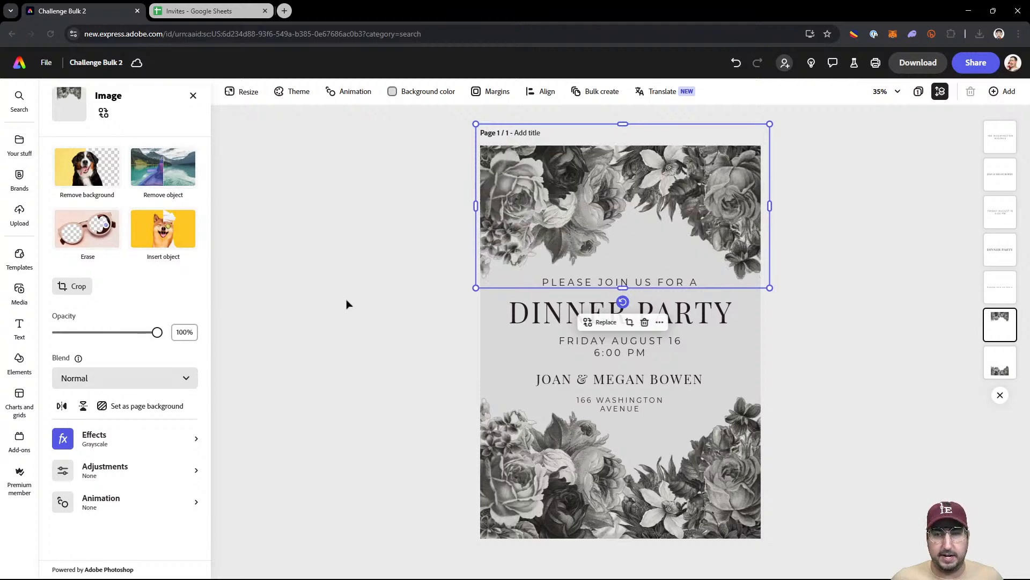
pyautogui.click(347, 298)
pyautogui.click(453, 221)
pyautogui.moveTo(454, 222); pyautogui.dragTo(533, 220)
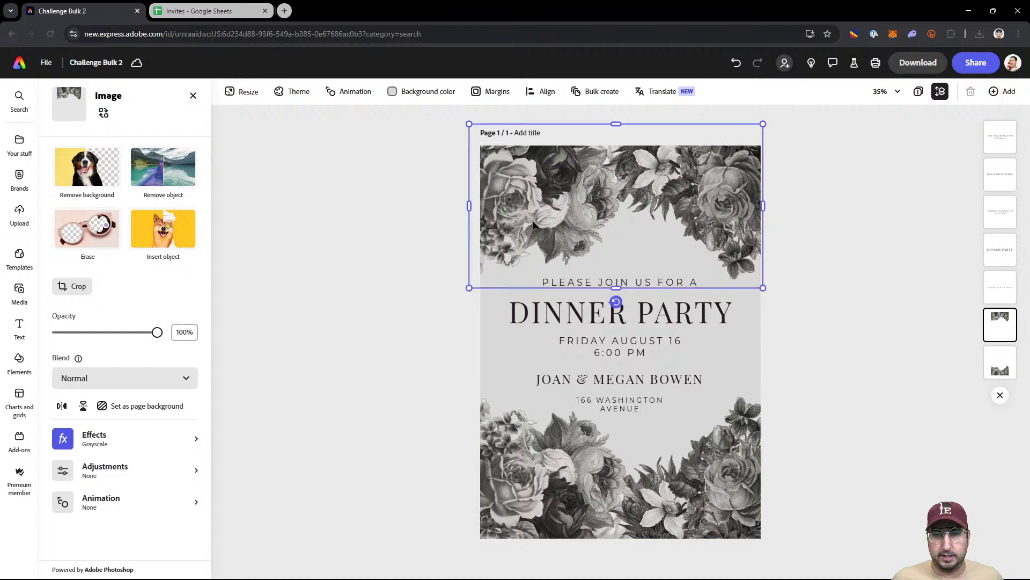
pyautogui.click(381, 290)
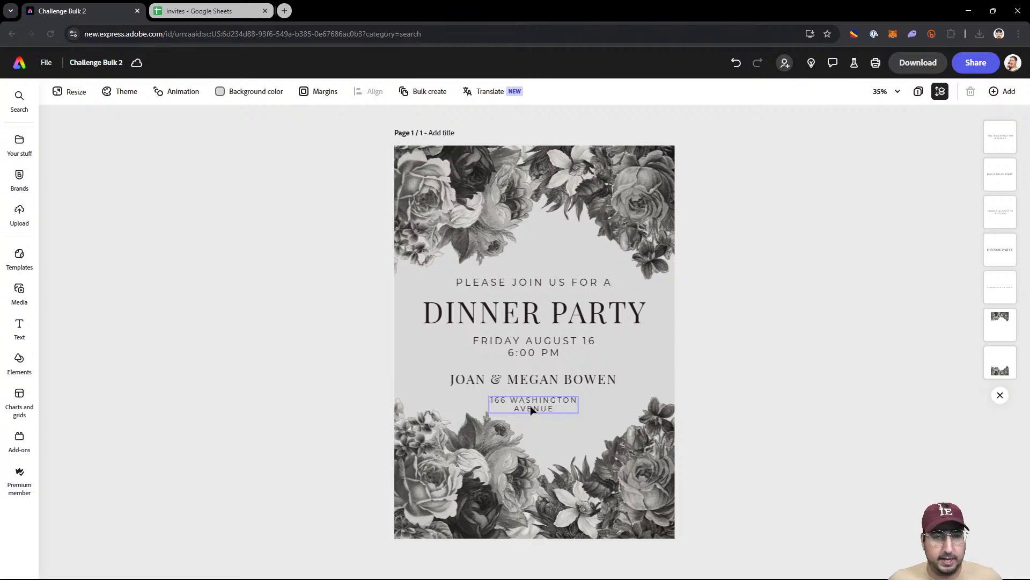
# Step: Switch to the Invites spreadsheet, enlarge the view, and widen the Top Line and Callout columns to show their full text
pyautogui.click(207, 12)
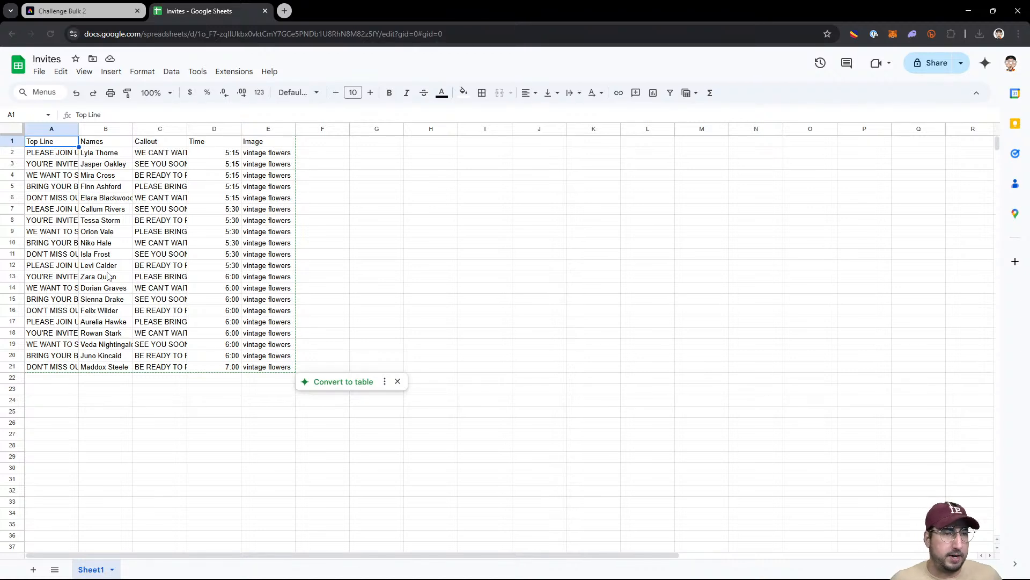
pyautogui.moveTo(78, 129); pyautogui.dragTo(157, 128)
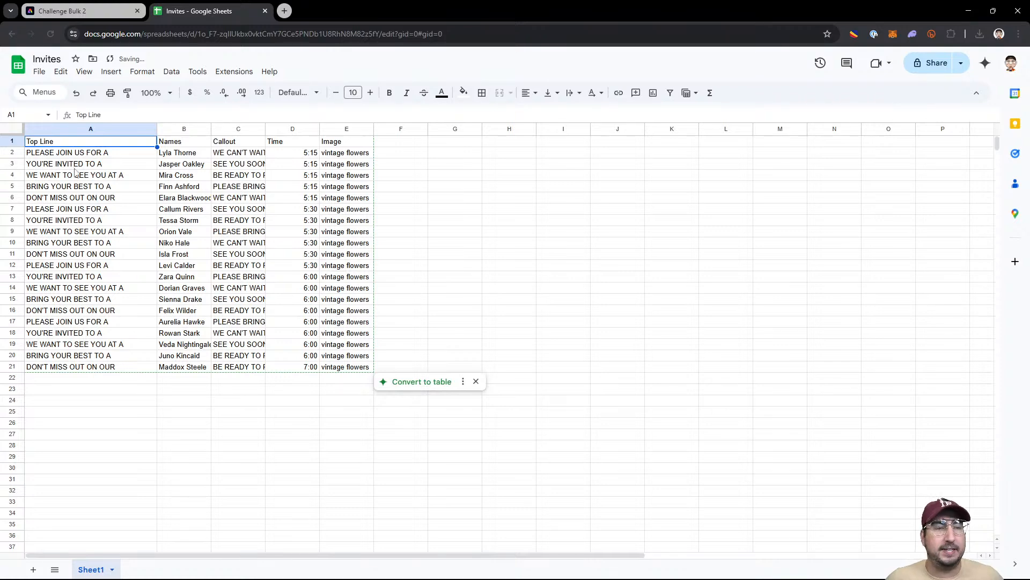
pyautogui.click(115, 391)
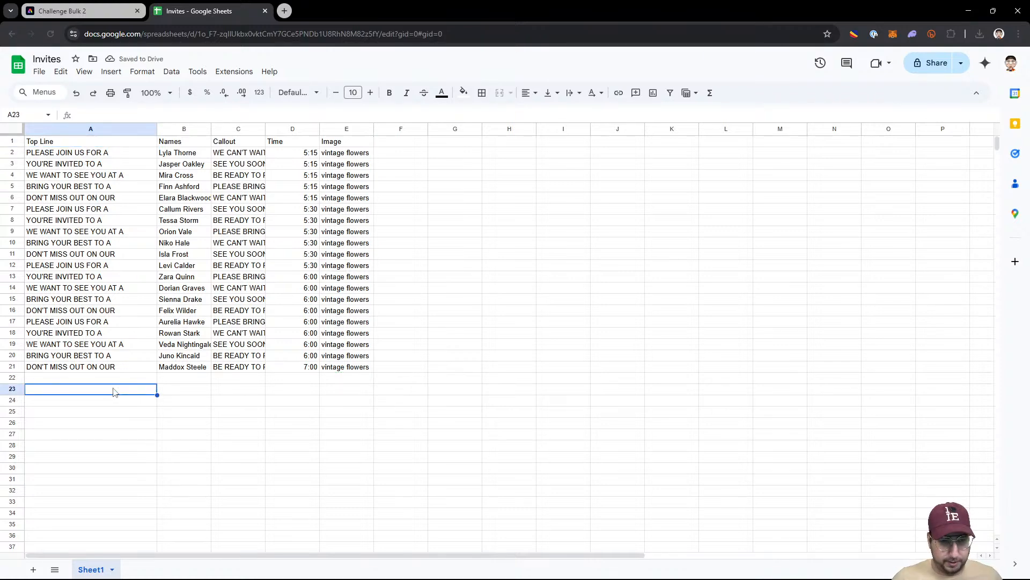
pyautogui.hotkey('ctrl', '+')
pyautogui.hotkey('ctrl', '+')
pyautogui.hotkey('ctrl', '+')
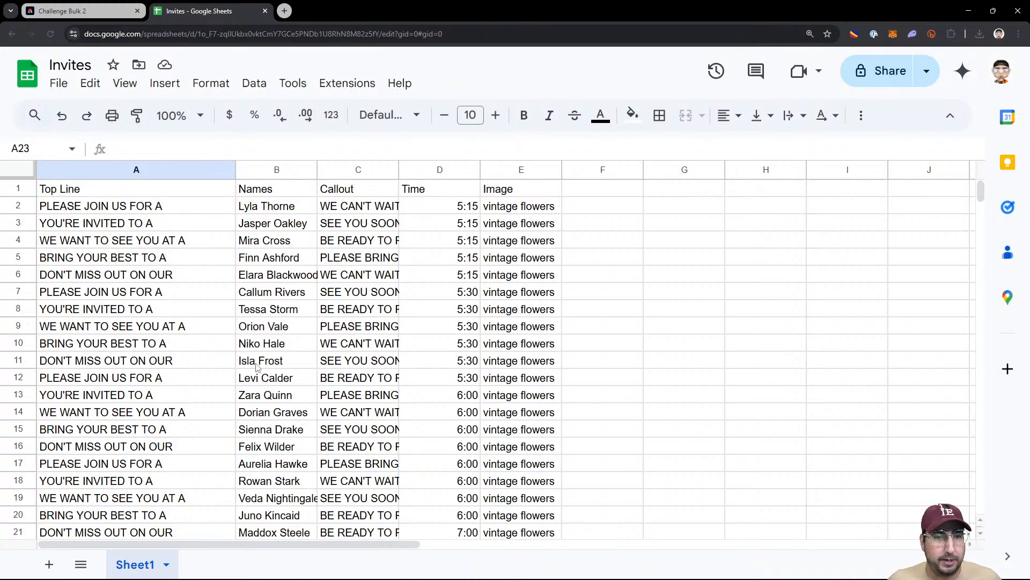
pyautogui.moveTo(400, 170); pyautogui.dragTo(485, 170)
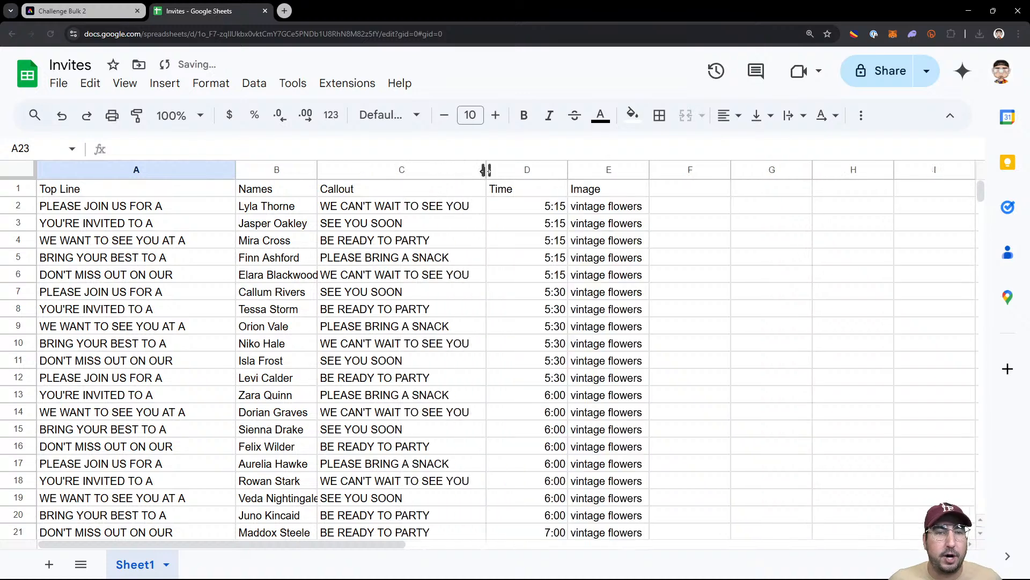
# Step: Check the invitation's lower flower image against the spreadsheet, and review the rows of the Time and Image columns
pyautogui.click(88, 12)
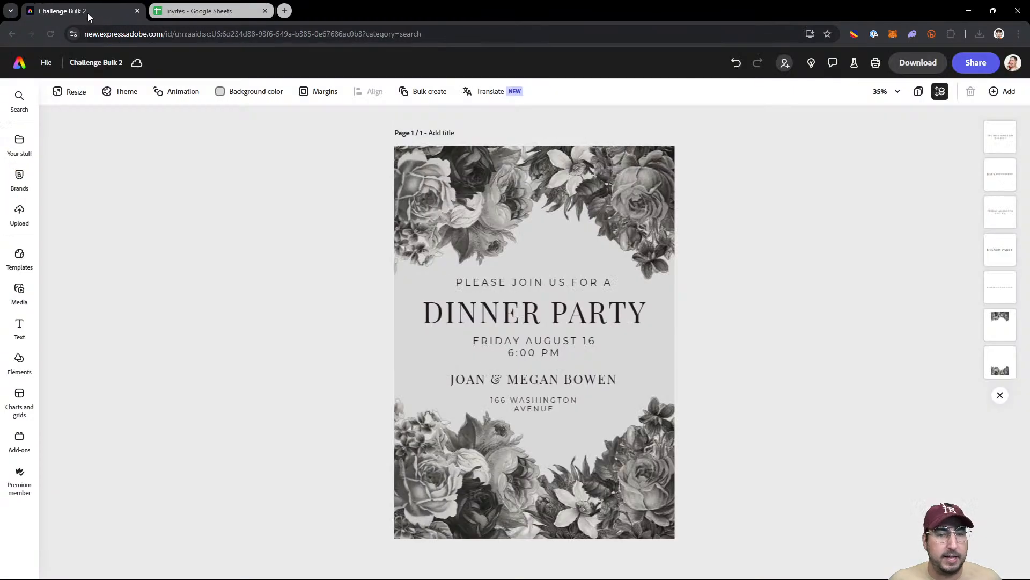
pyautogui.click(529, 491)
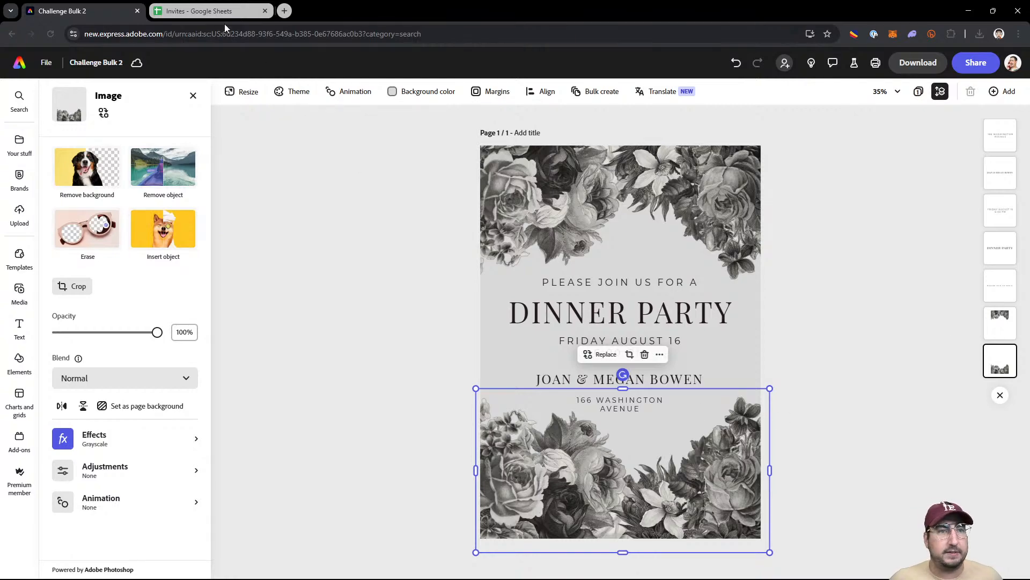
pyautogui.click(207, 12)
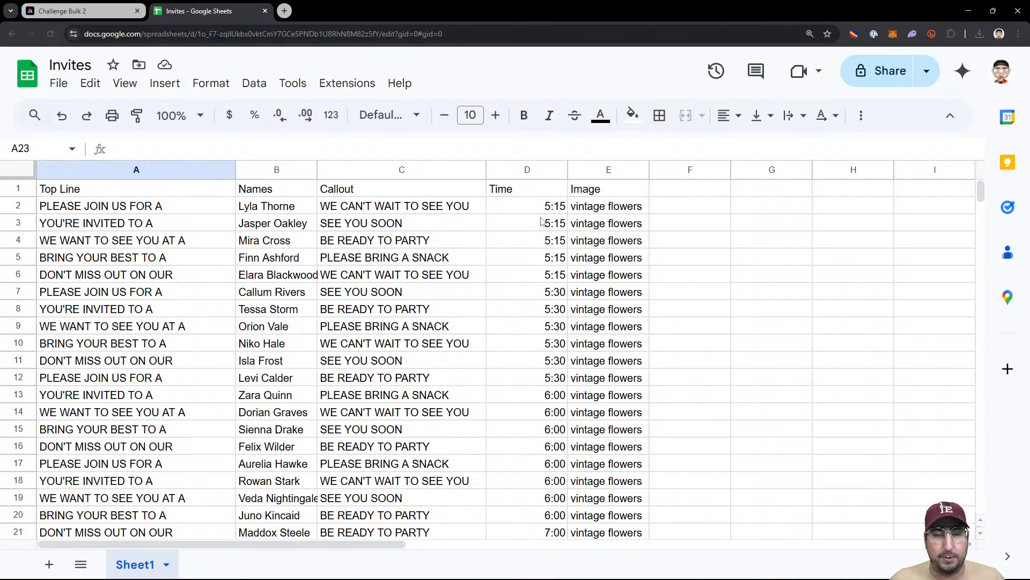
pyautogui.scroll(-2, 546, 241)
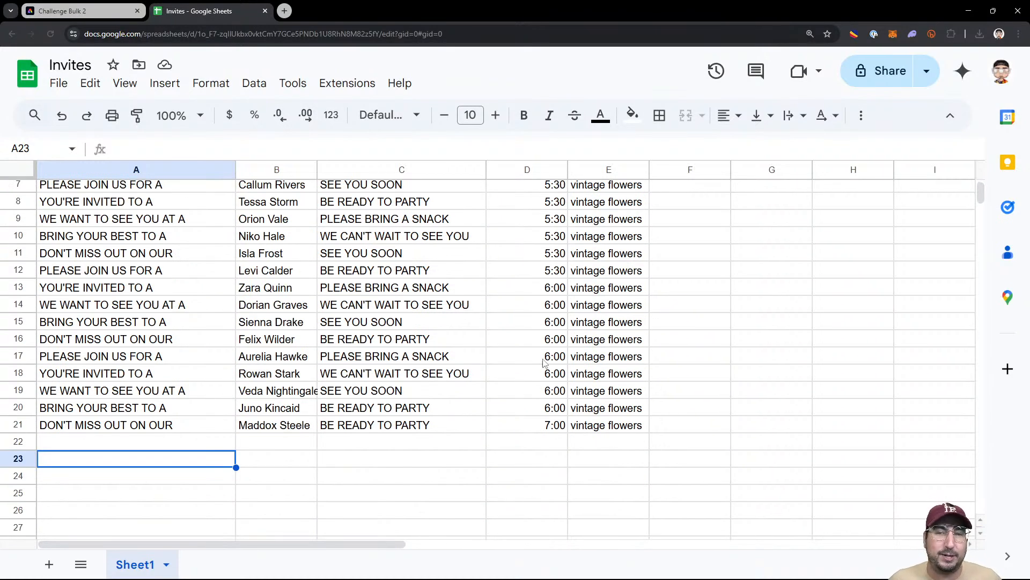
pyautogui.scroll(2, 545, 363)
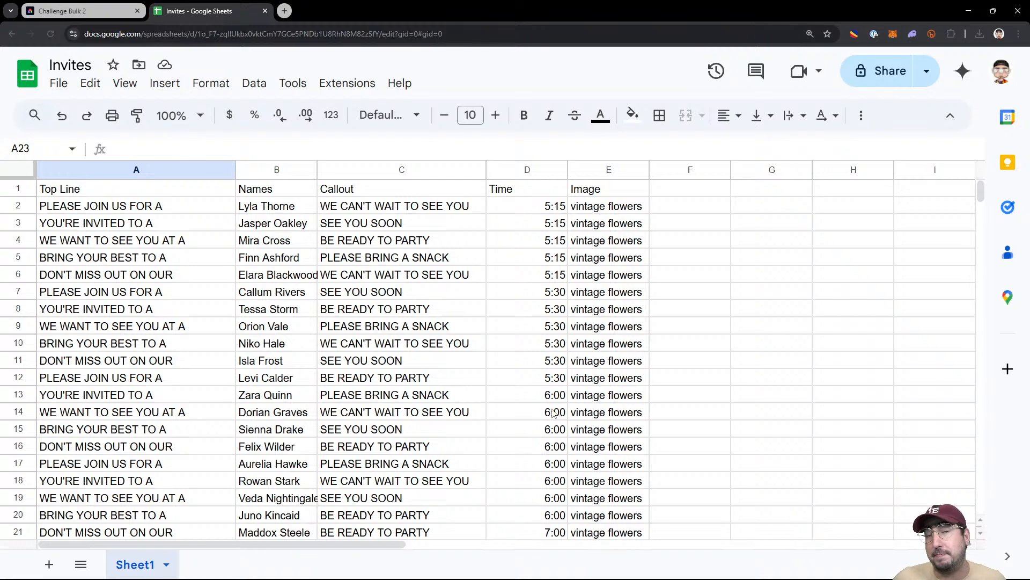
pyautogui.scroll(-1, 555, 412)
pyautogui.scroll(1, 542, 448)
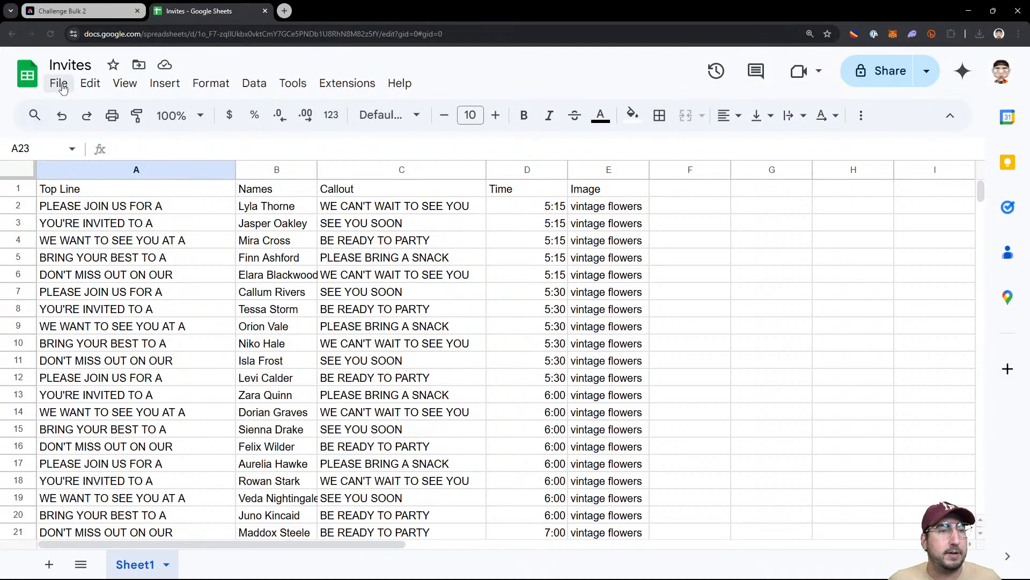
# Step: Download the Invites sheet as comma-separated values (.csv) and switch back to the invitation design in Adobe Express
pyautogui.click(58, 83)
pyautogui.moveTo(168, 279)
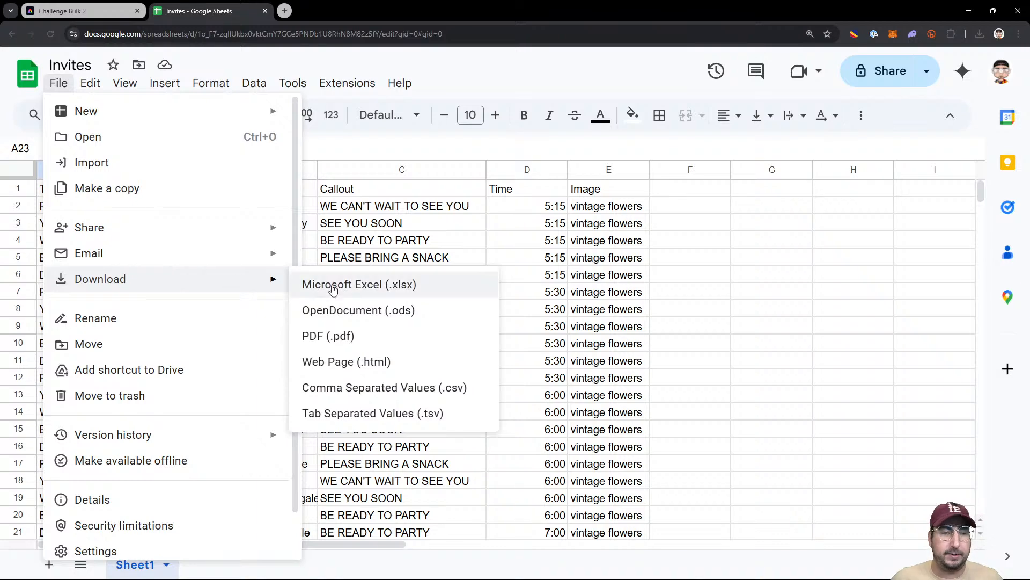
pyautogui.click(388, 388)
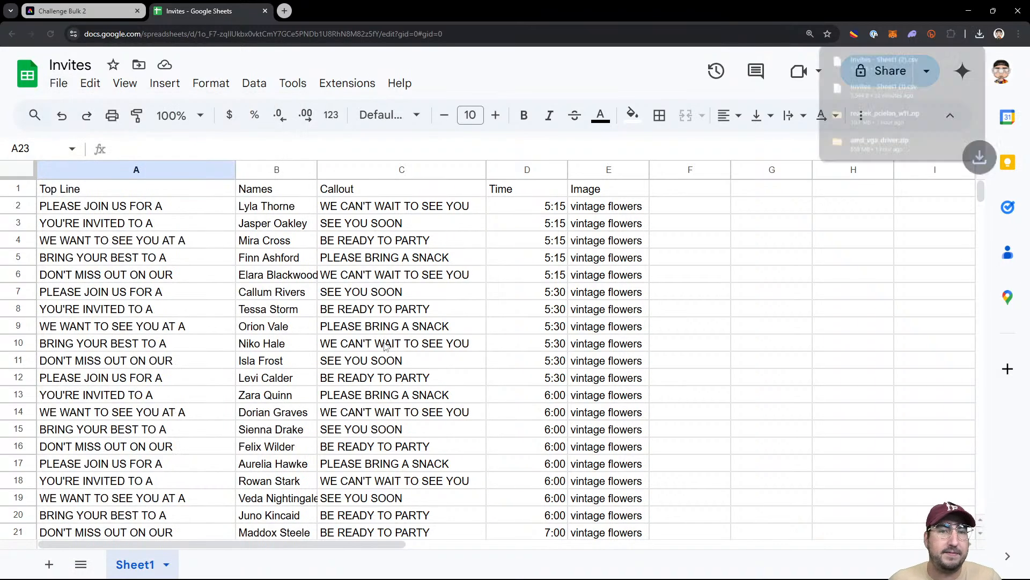
pyautogui.click(92, 17)
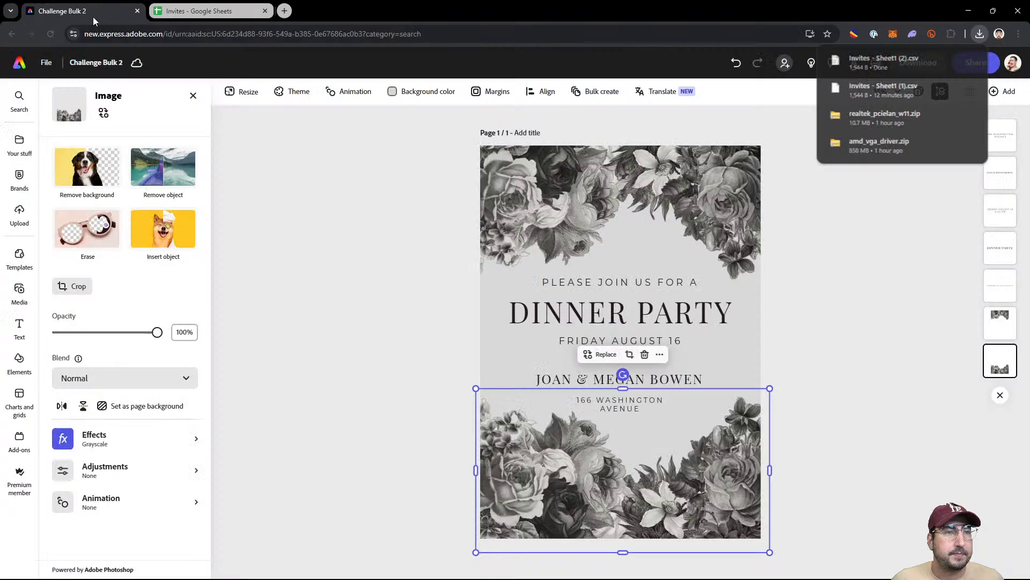
pyautogui.click(804, 279)
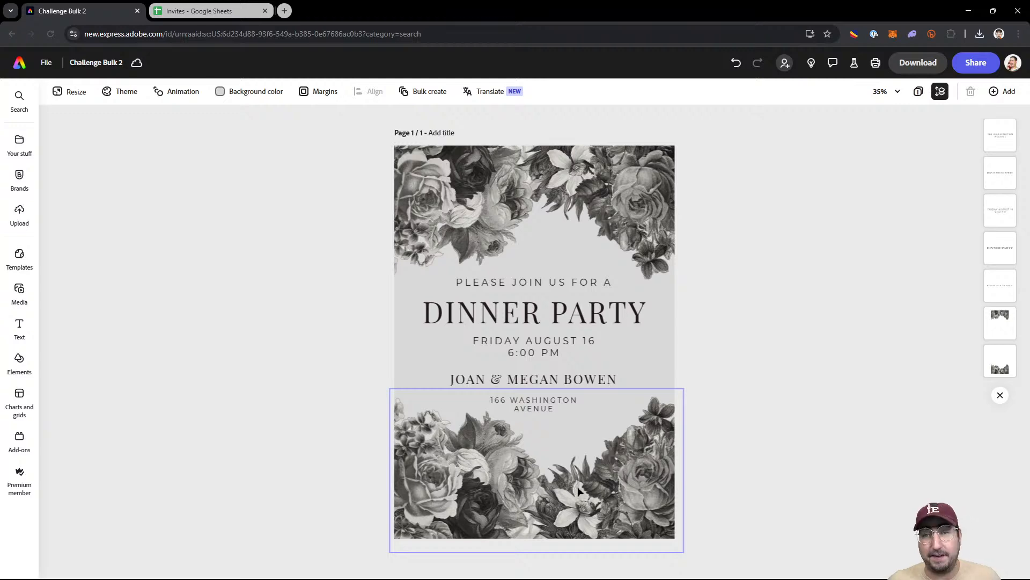
pyautogui.click(19, 324)
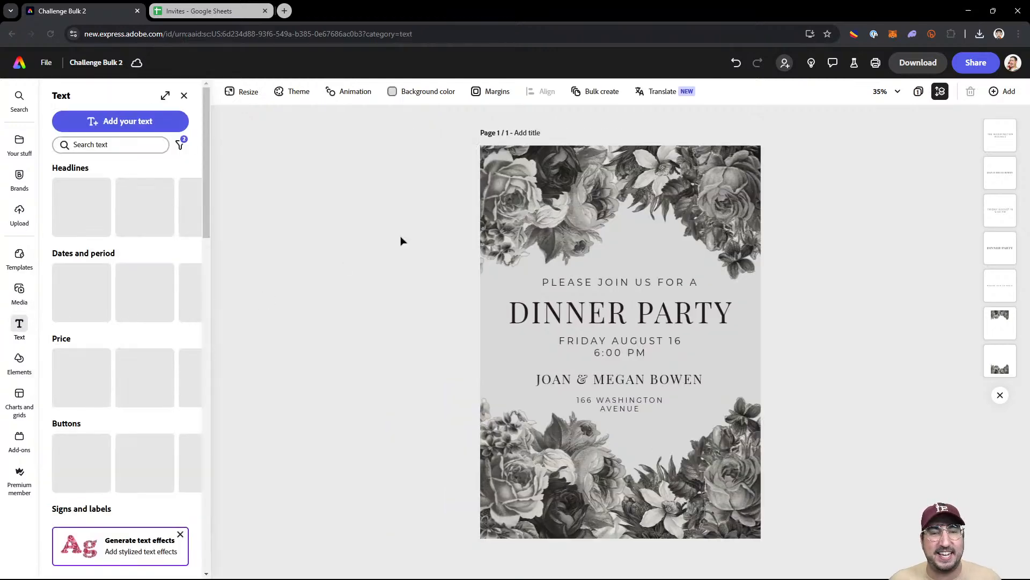
pyautogui.click(129, 125)
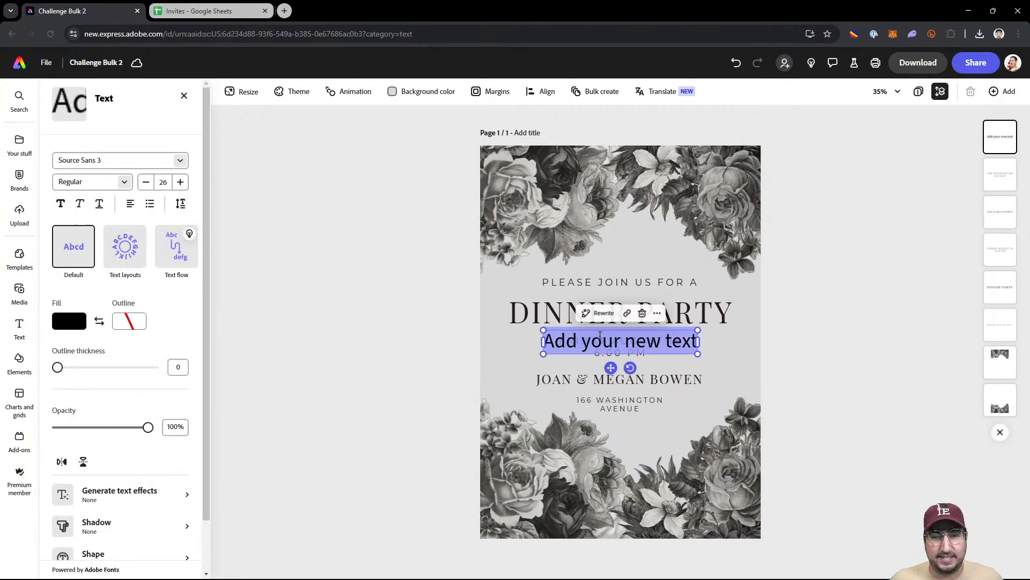
pyautogui.press('Delete')
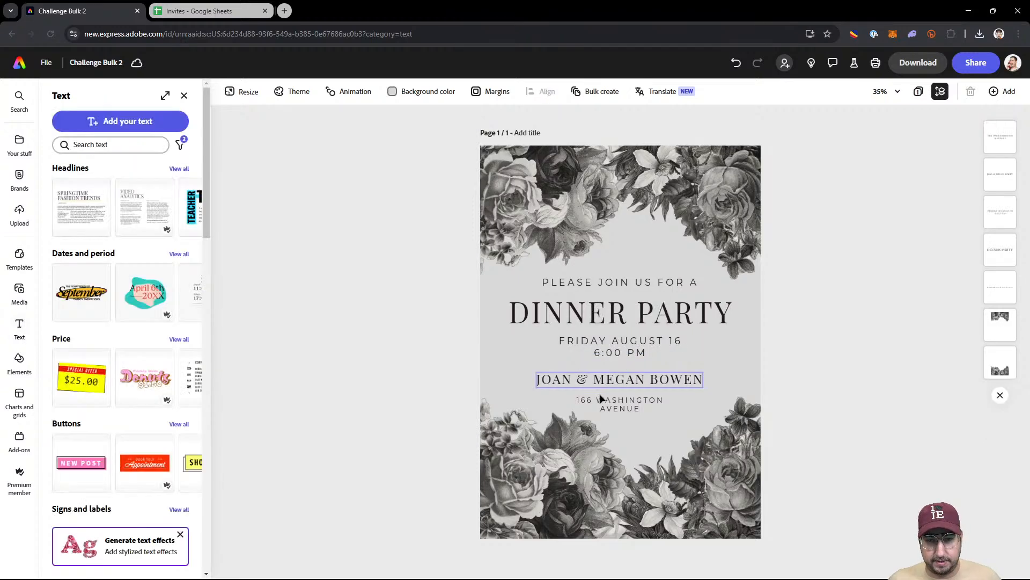
# Step: Duplicate the street address text onto the flowers at the bottom of the invitation and change the copy to "SEE YOU SOON"
pyautogui.moveTo(617, 408); pyautogui.dragTo(627, 521)
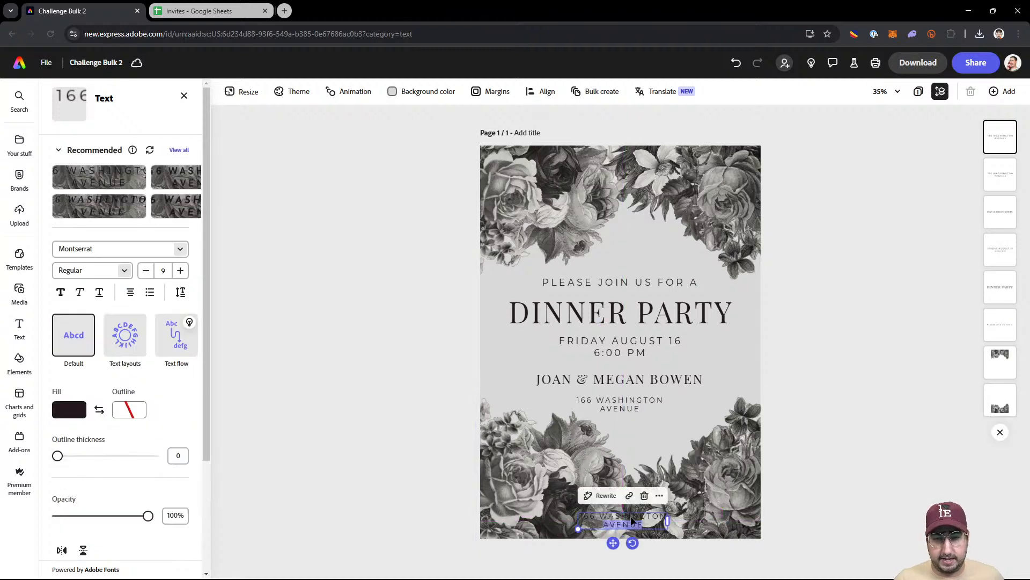
pyautogui.write('SEE')
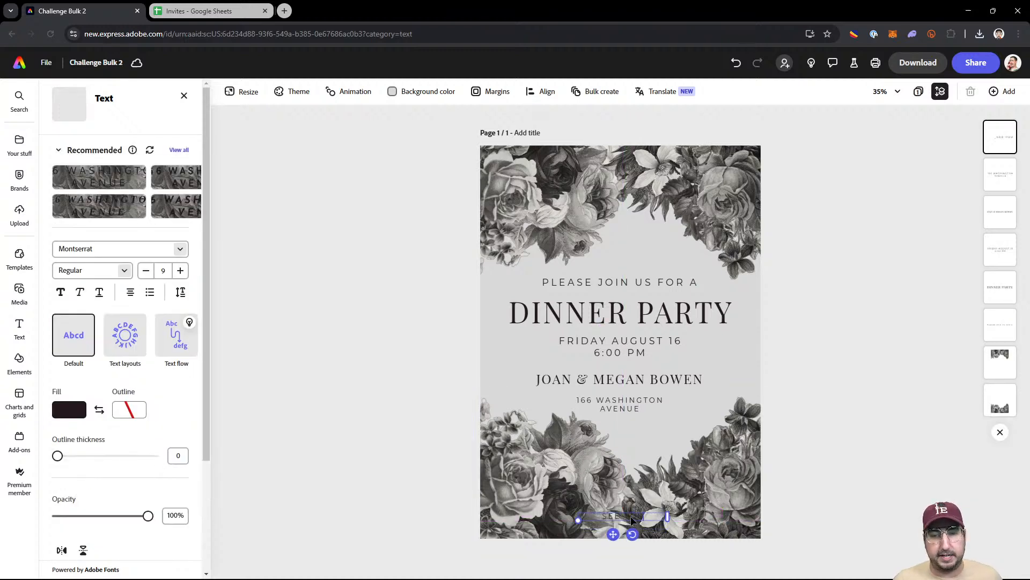
pyautogui.write(' YOU SOON')
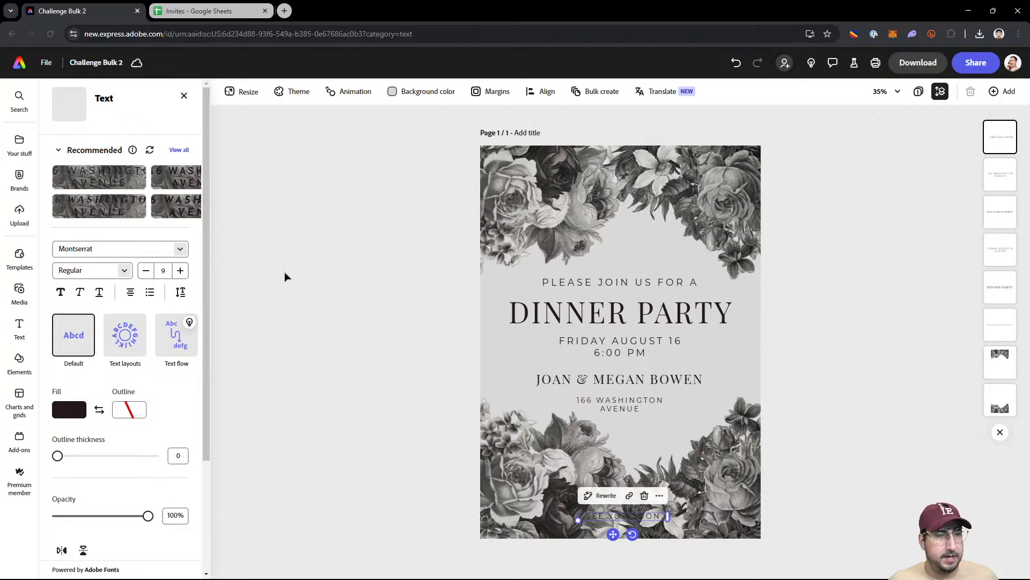
# Step: Set the "SEE YOU SOON" text to font size 15 and the Montserrat Black weight
pyautogui.click(181, 270)
pyautogui.click(180, 270)
pyautogui.click(180, 270)
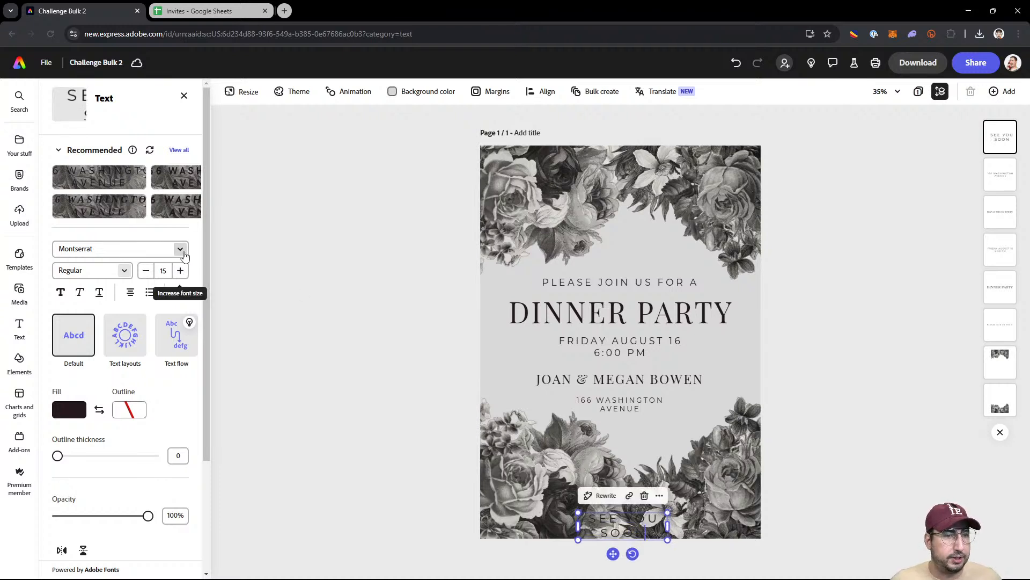
pyautogui.click(128, 271)
pyautogui.scroll(-5, 118, 348)
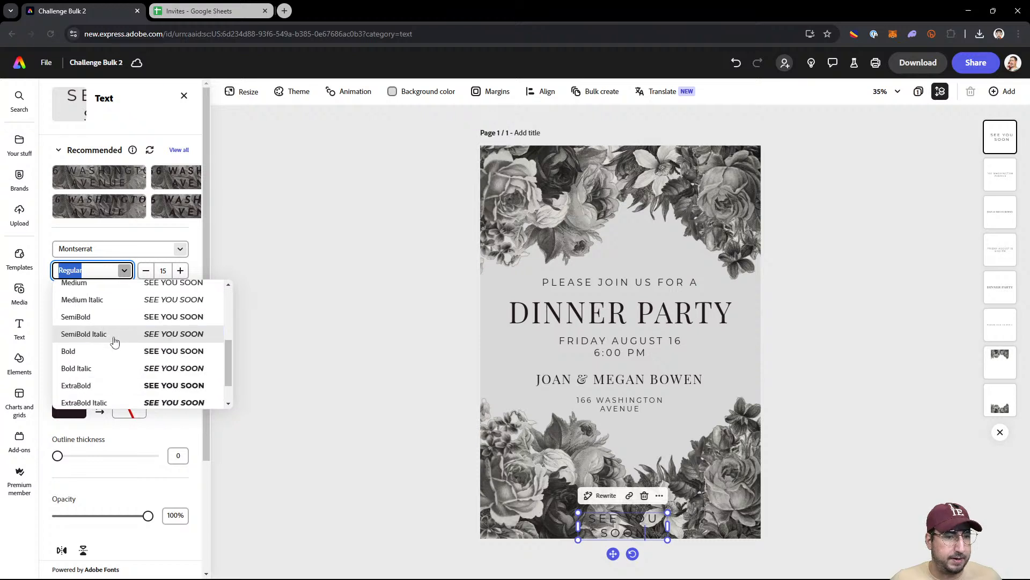
pyautogui.click(124, 382)
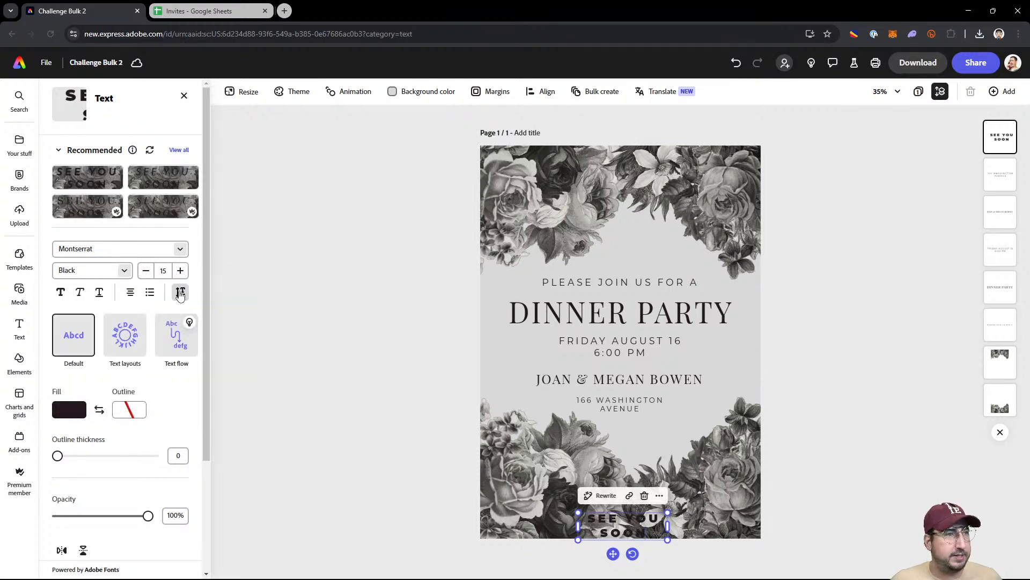
# Step: Reduce the letter spacing of the "SEE YOU SOON" text to 23 and widen its text box to fit on one line
pyautogui.click(181, 293)
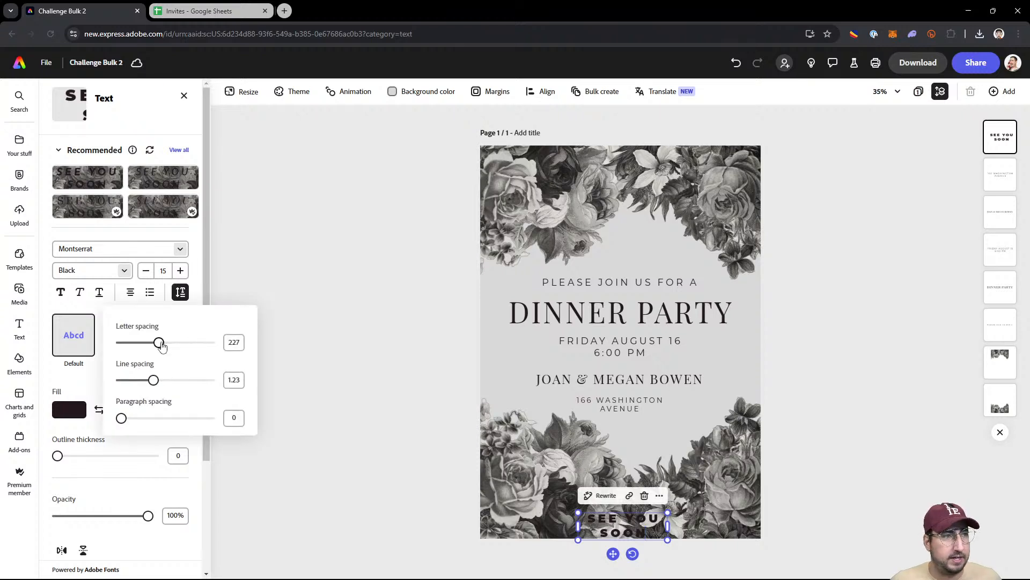
pyautogui.moveTo(160, 344); pyautogui.dragTo(140, 344)
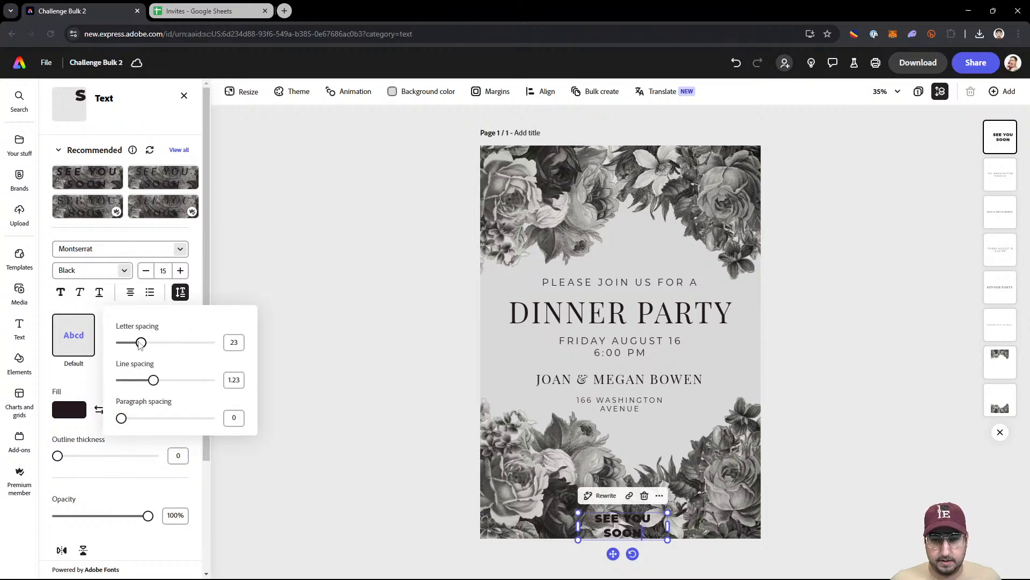
pyautogui.click(668, 528)
pyautogui.moveTo(669, 528); pyautogui.dragTo(741, 526)
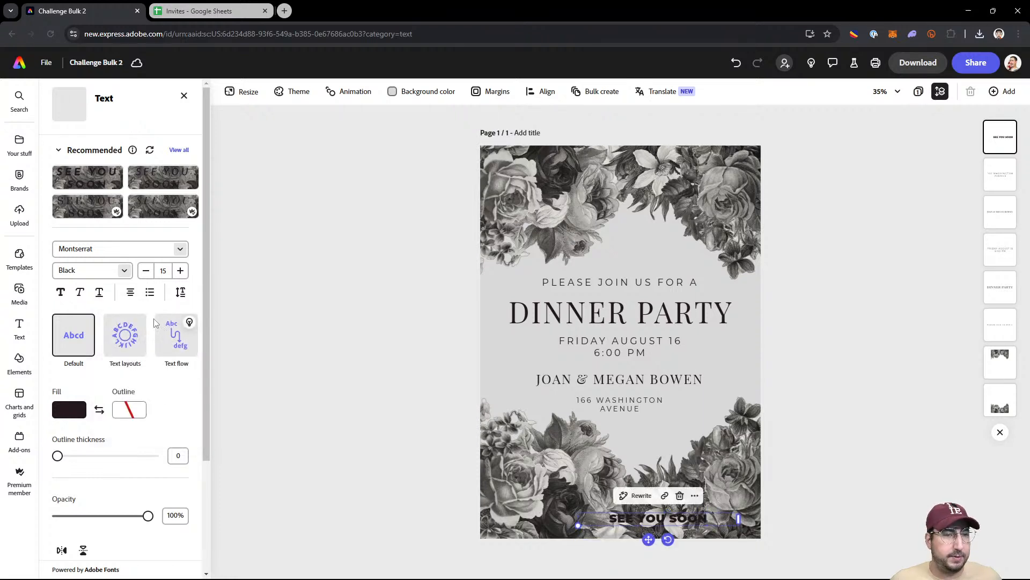
# Step: Fill the "SEE YOU SOON" text with white and scale it up to font size 24
pyautogui.click(76, 411)
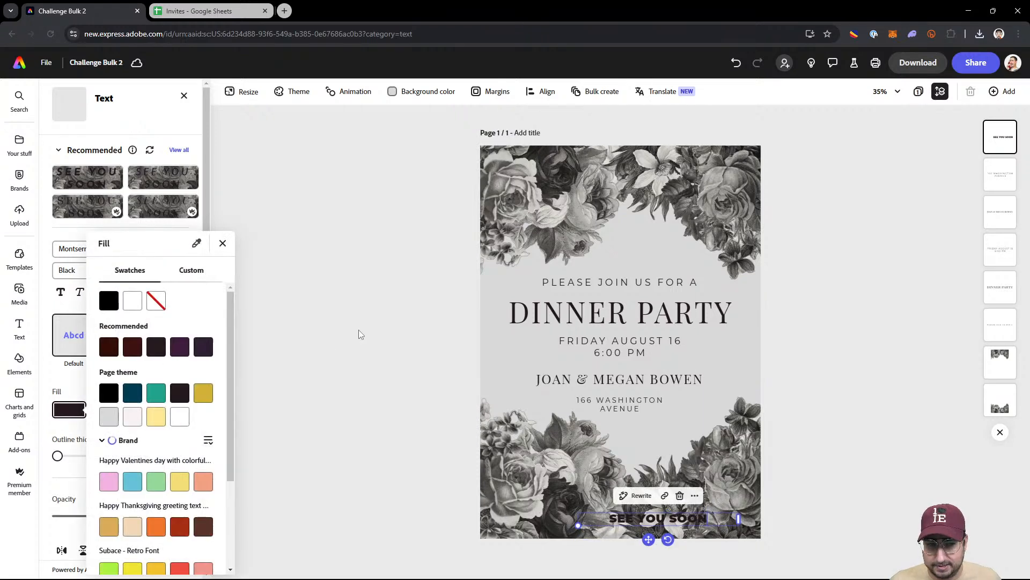
pyautogui.click(132, 304)
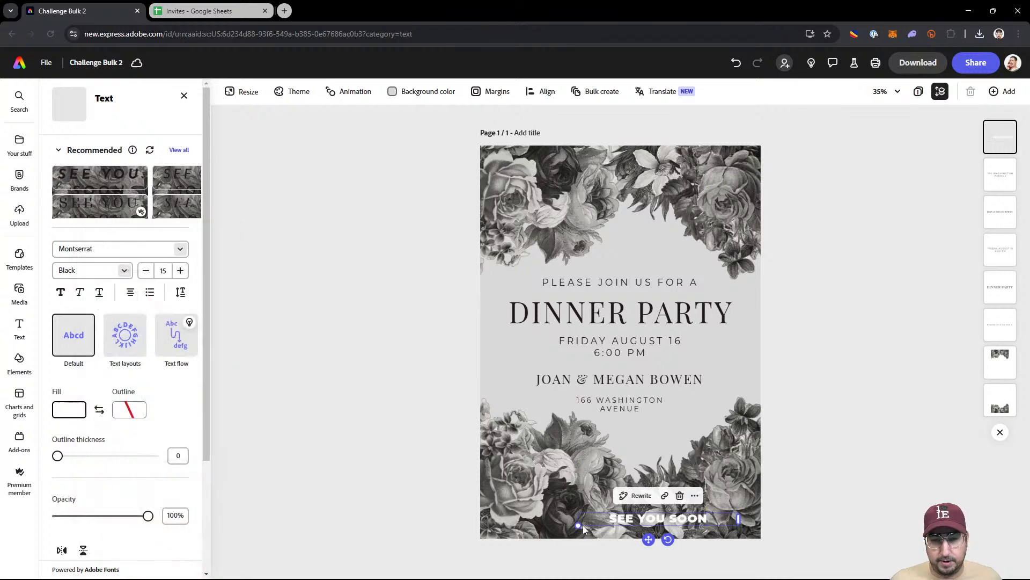
pyautogui.moveTo(578, 526); pyautogui.dragTo(487, 552)
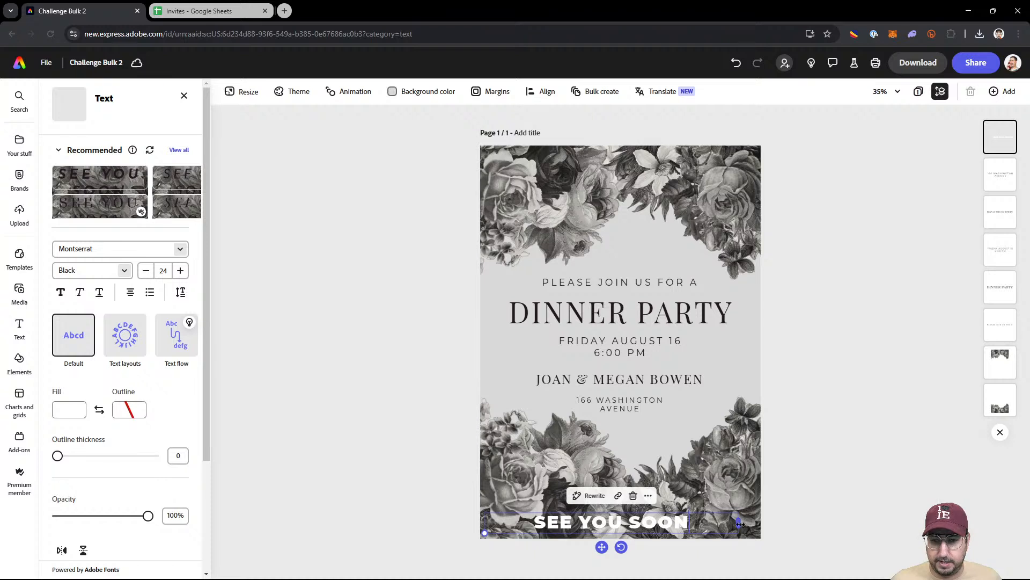
# Step: Narrow the "SEE YOU SOON" text box, raise it slightly over the flowers, and align it to the page's horizontal center
pyautogui.moveTo(740, 523); pyautogui.dragTo(660, 514)
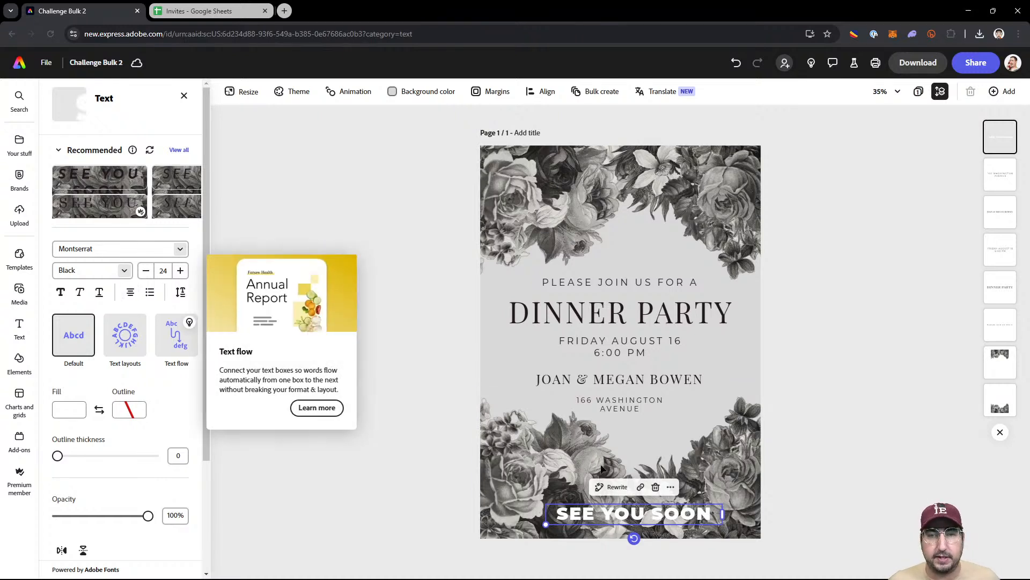
pyautogui.click(542, 92)
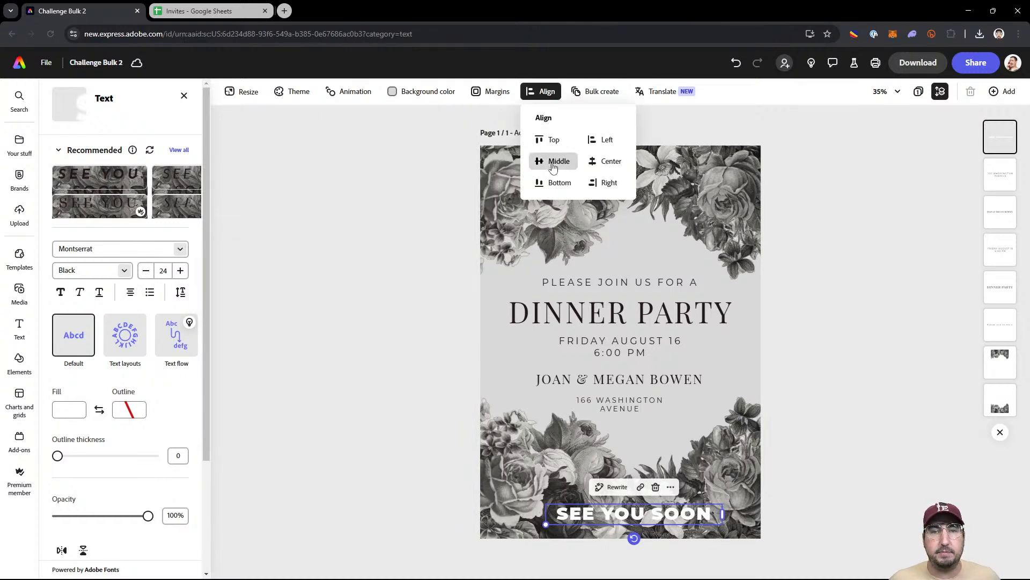
pyautogui.click(608, 161)
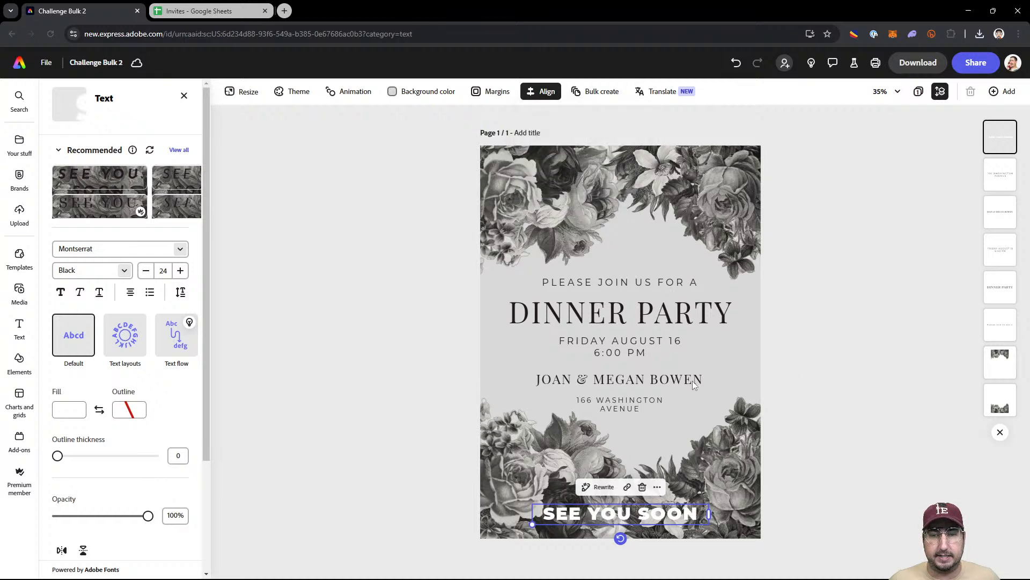
# Step: Check the invitation's address, names, date and time, title and top-line texts one by one as separate elements
pyautogui.click(648, 402)
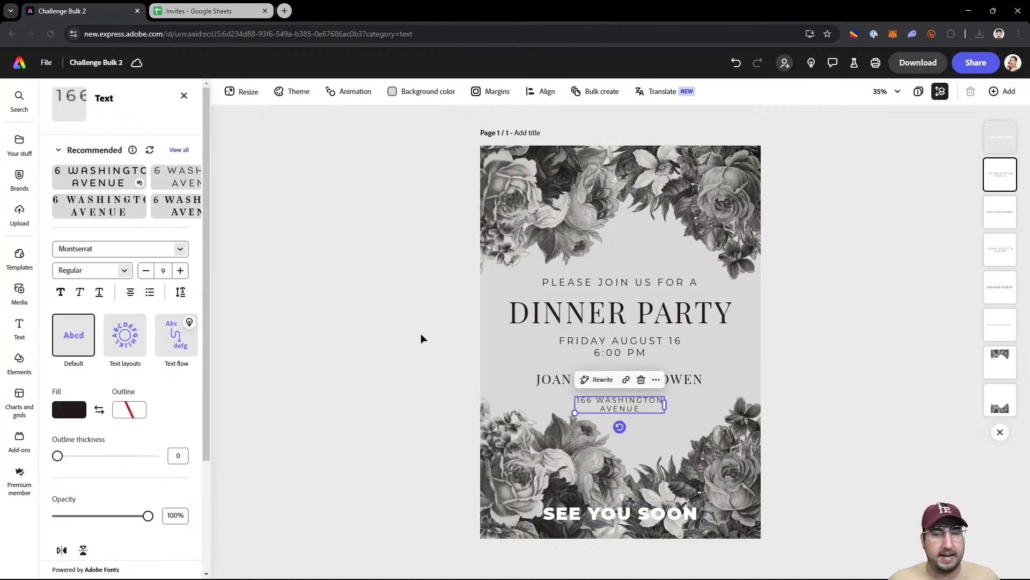
pyautogui.click(540, 381)
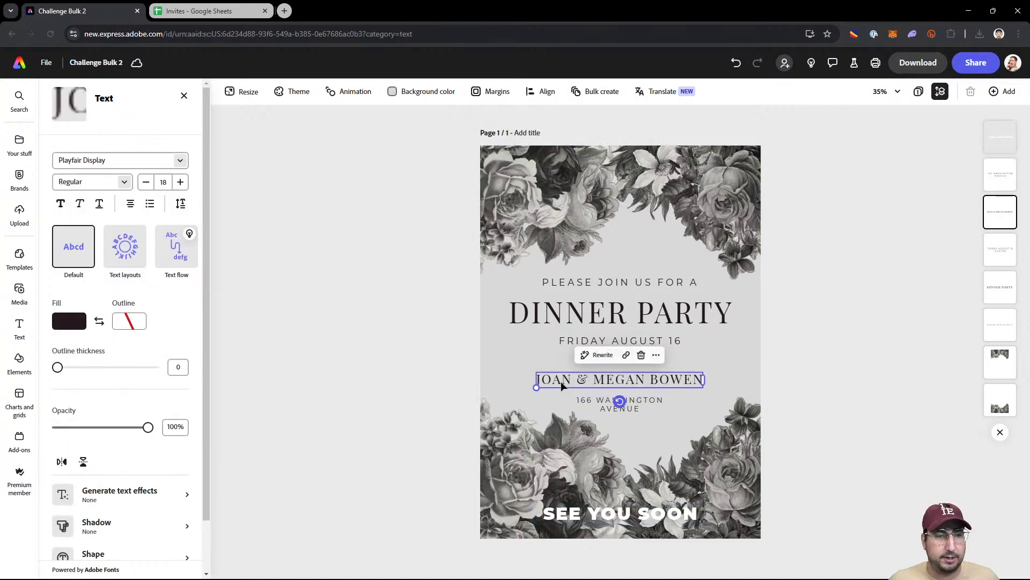
pyautogui.click(572, 346)
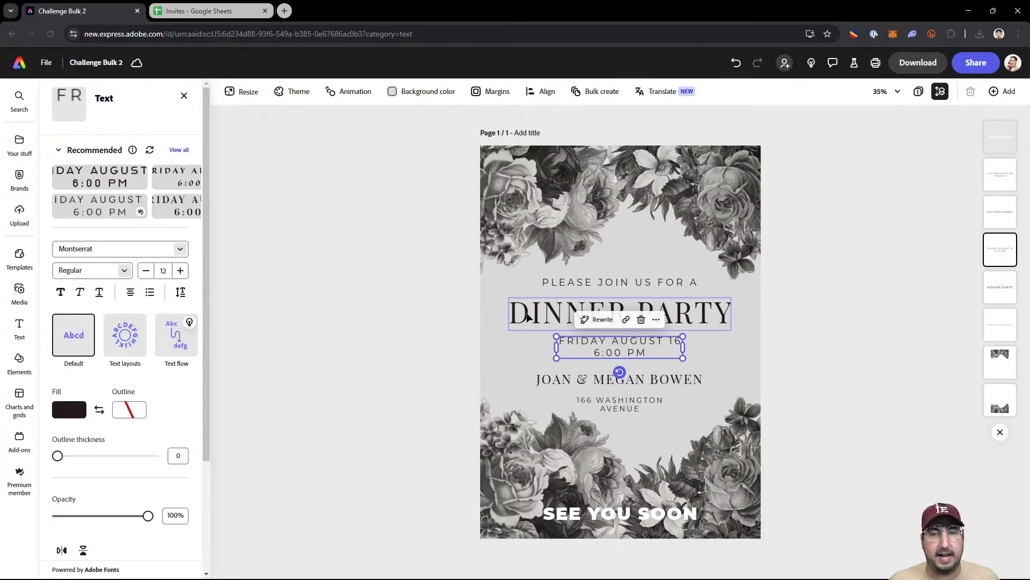
pyautogui.click(527, 318)
pyautogui.click(546, 286)
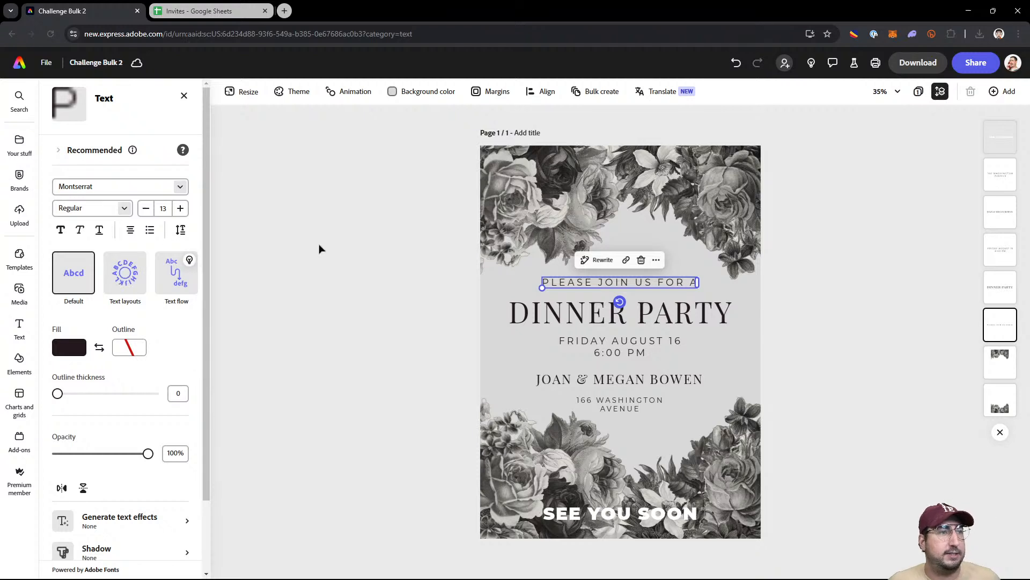
pyautogui.click(365, 231)
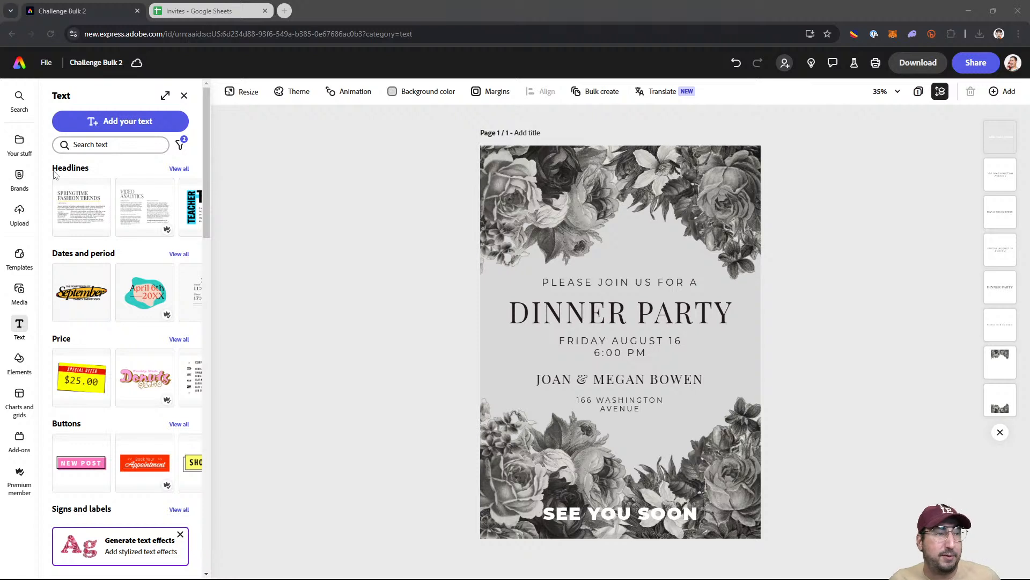
# Step: Start Bulk create for the invitation and import the data file "Invites - Sheet1 (2).csv" from Downloads
pyautogui.click(589, 18)
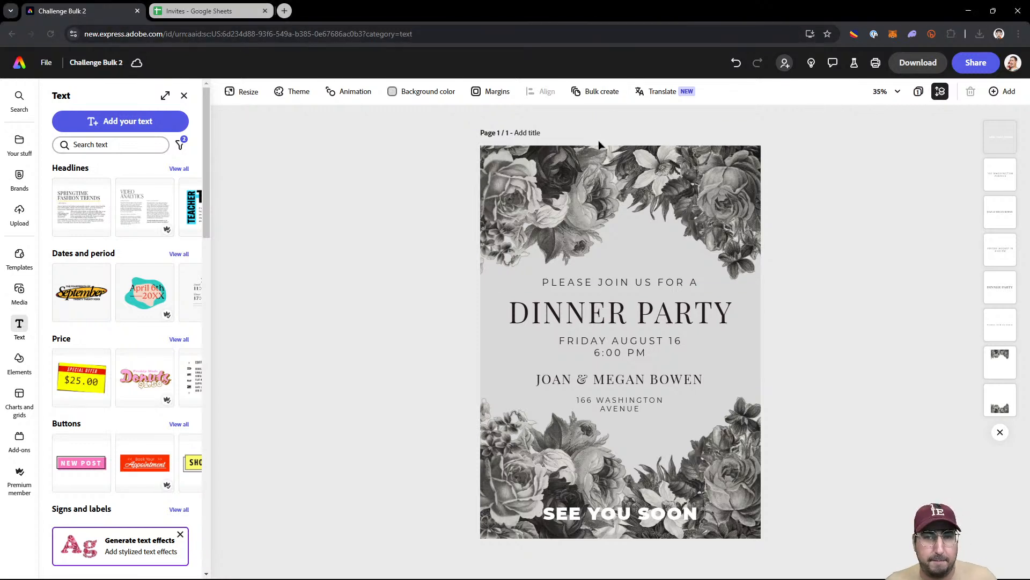
pyautogui.click(597, 97)
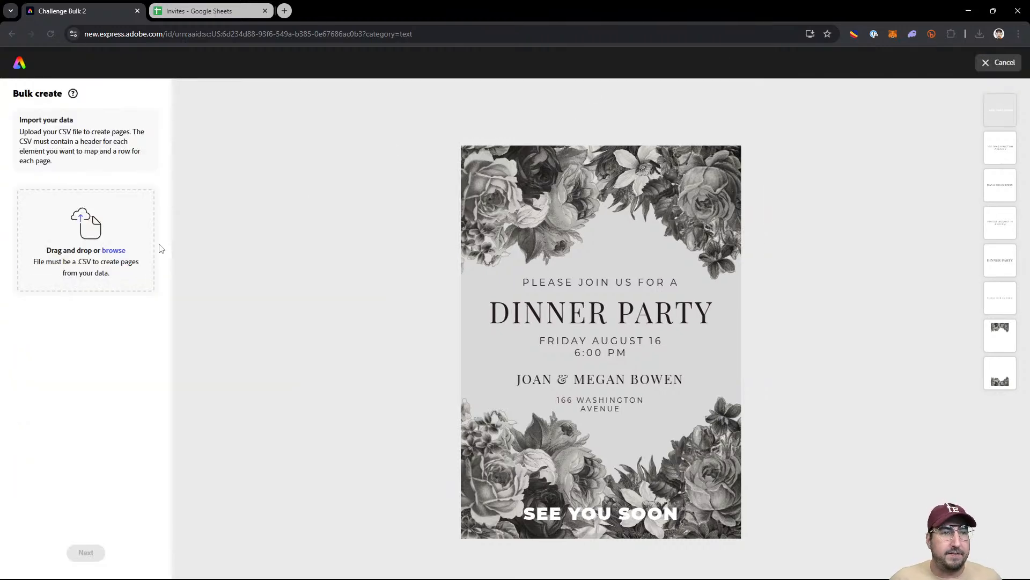
pyautogui.click(108, 251)
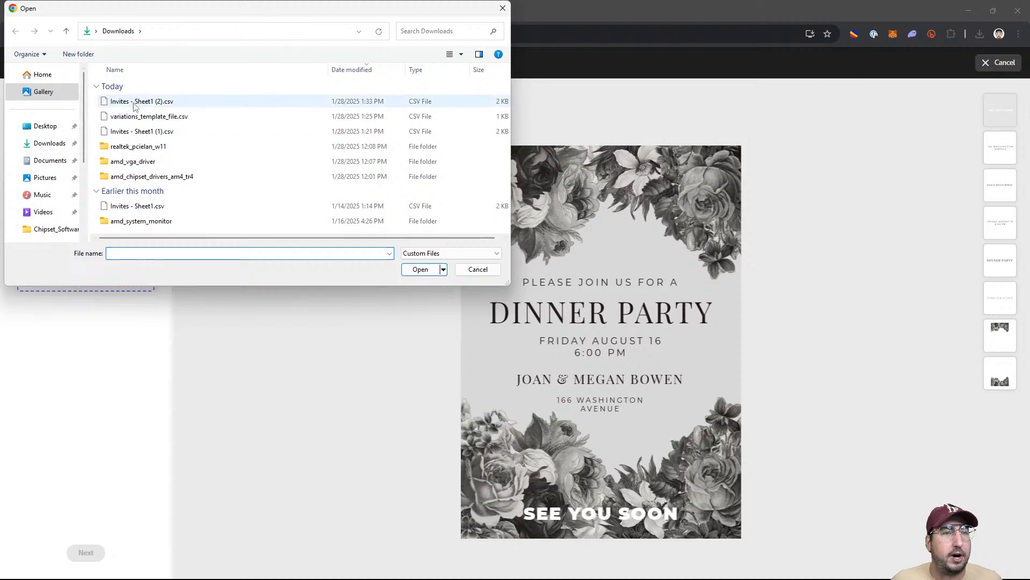
pyautogui.click(134, 103)
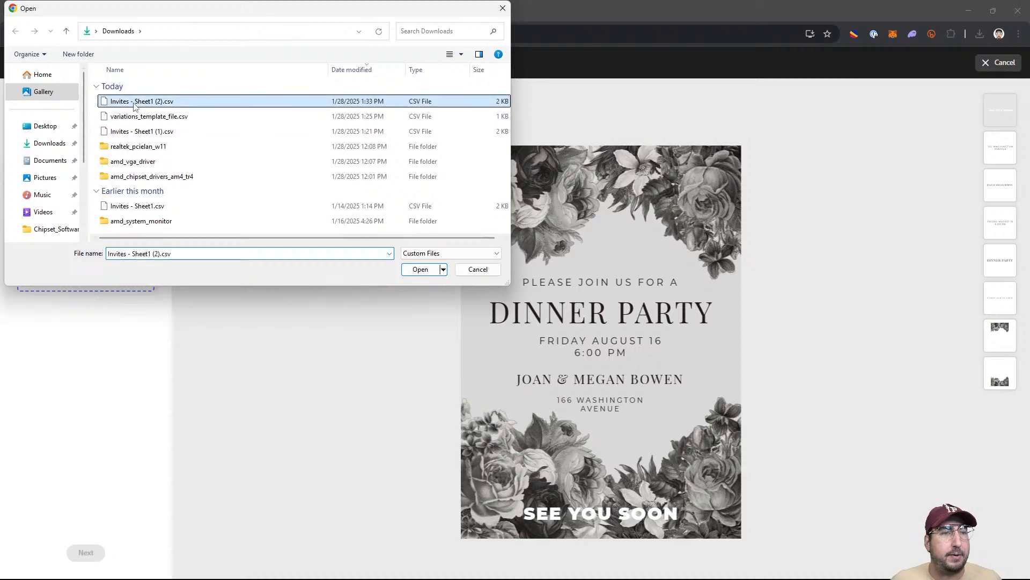
pyautogui.click(420, 269)
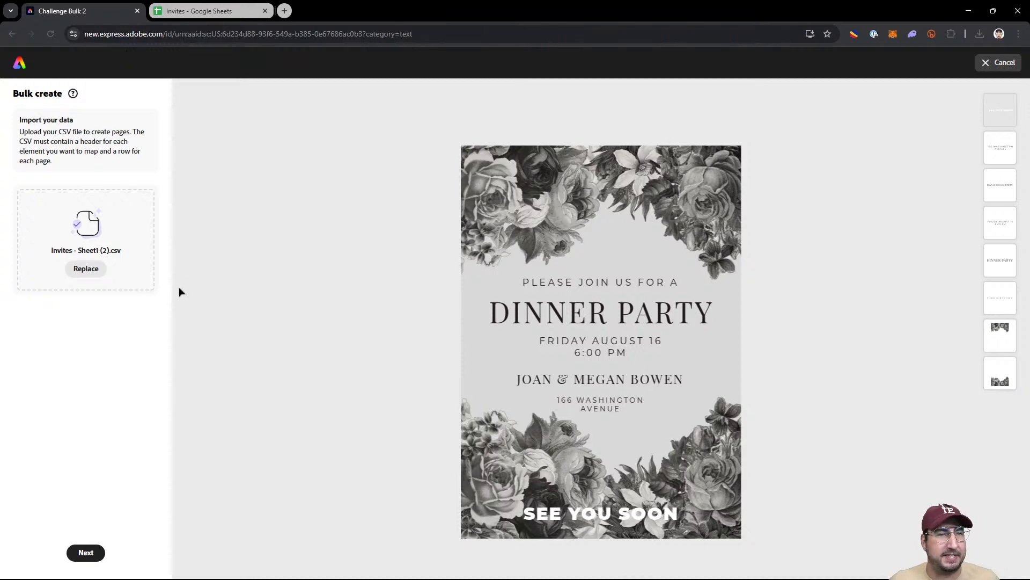
# Step: Review the column headers and rows of the Invites sheet in Google Sheets, then return to Bulk create in Adobe Express
pyautogui.click(214, 11)
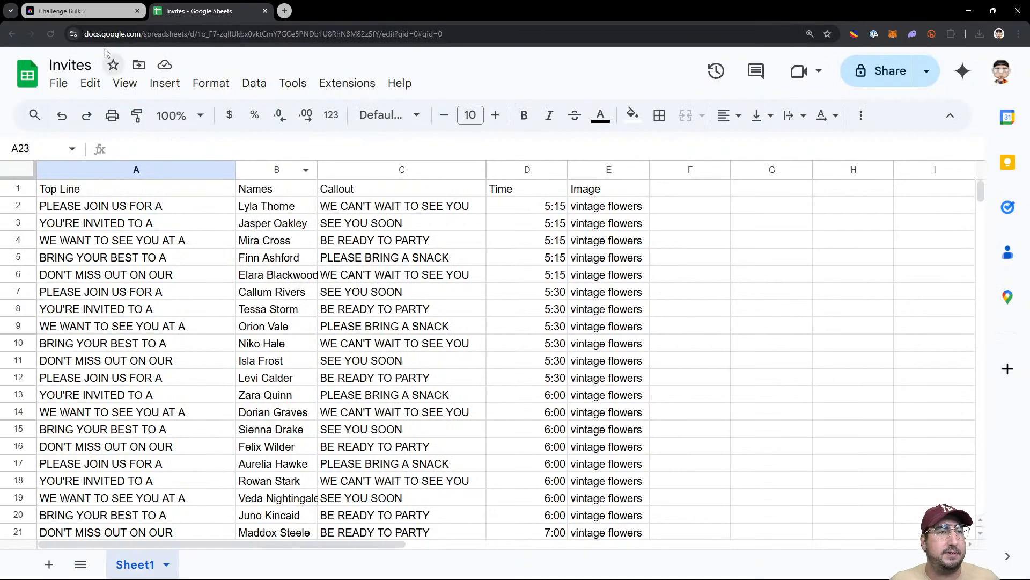
pyautogui.click(97, 9)
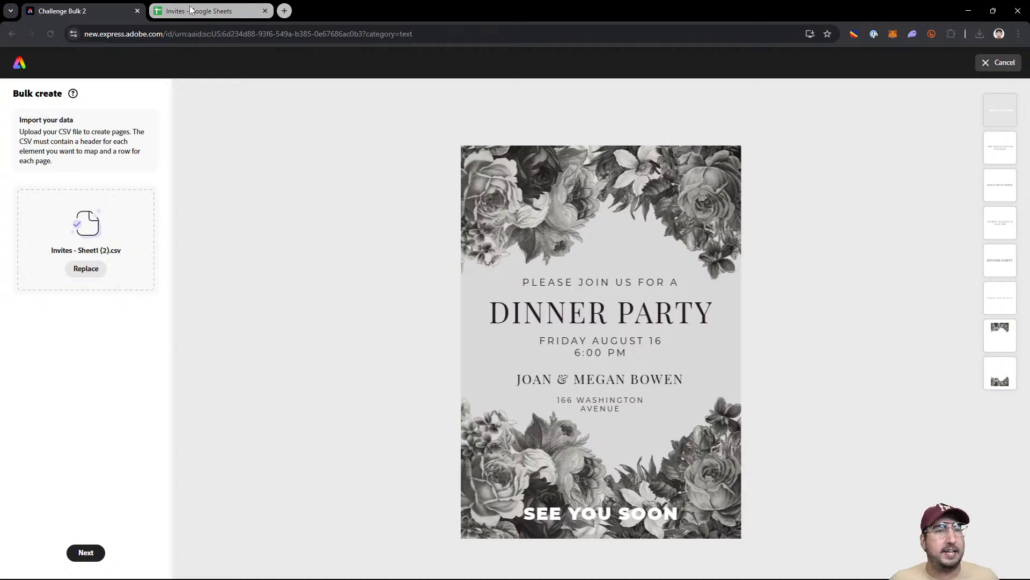
pyautogui.click(242, 10)
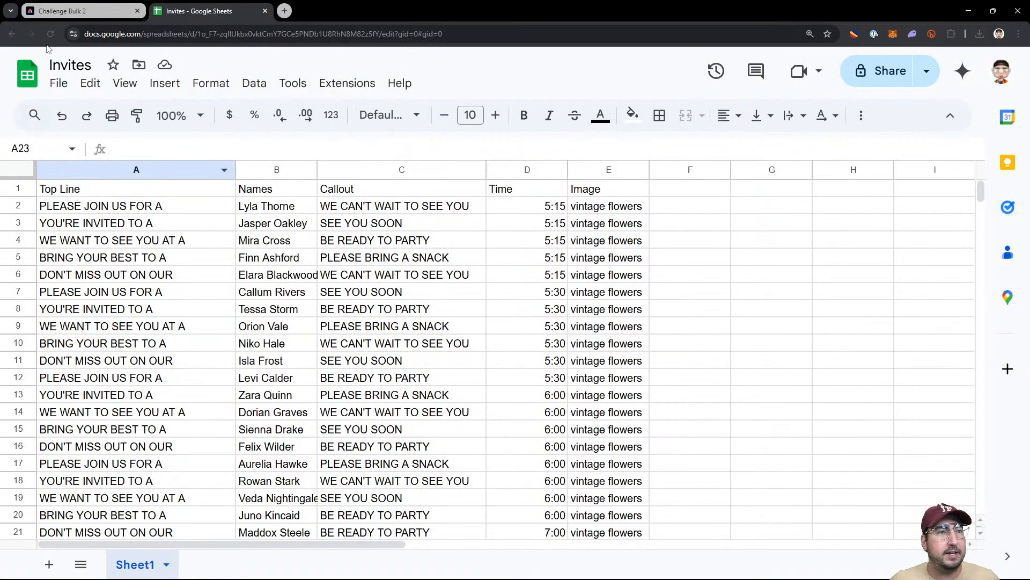
pyautogui.click(71, 15)
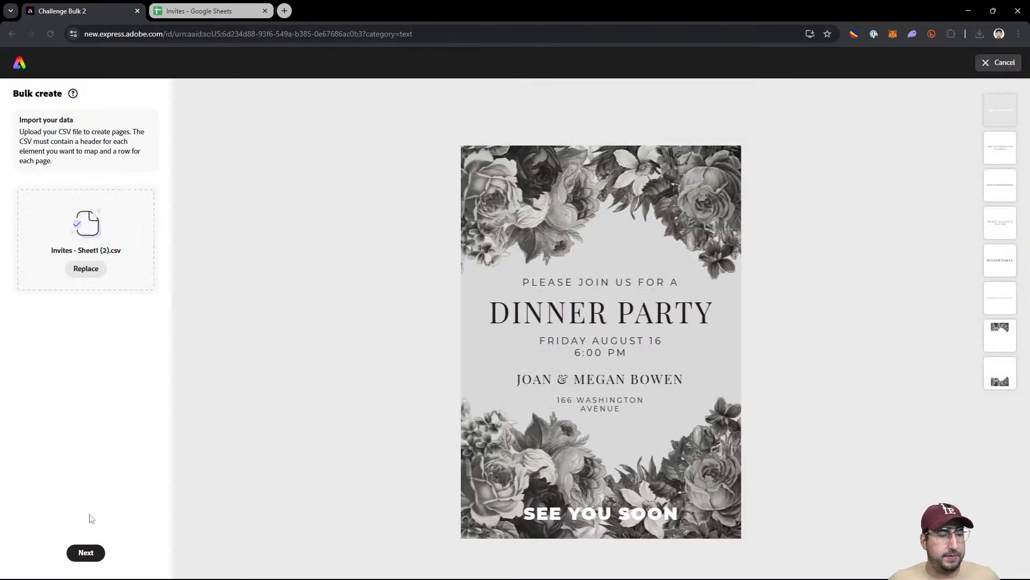
# Step: Proceed to element setup and connect the "PLEASE JOIN US FOR A" text to the Top Line column
pyautogui.click(86, 552)
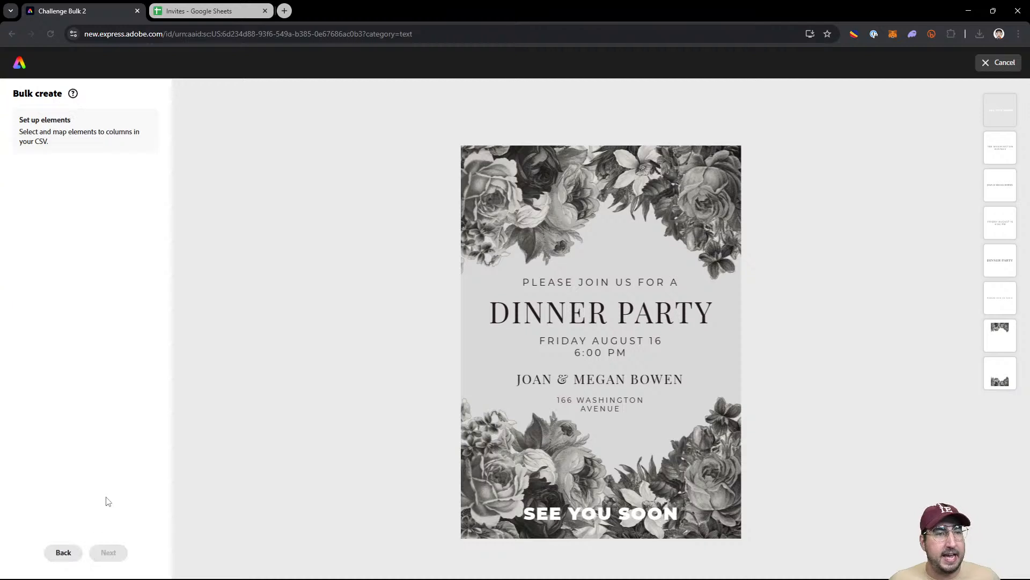
pyautogui.click(592, 286)
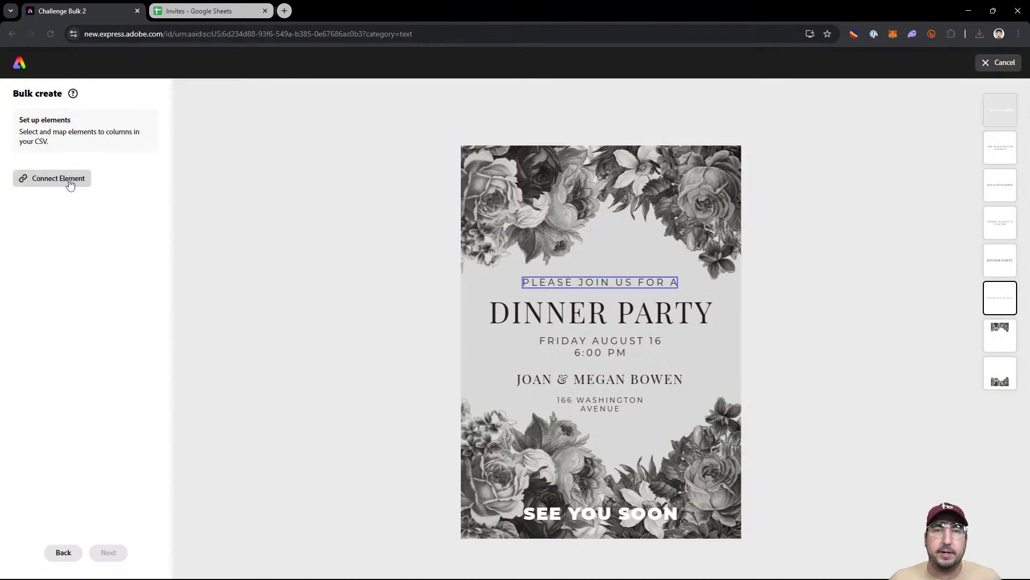
pyautogui.click(70, 184)
pyautogui.click(73, 183)
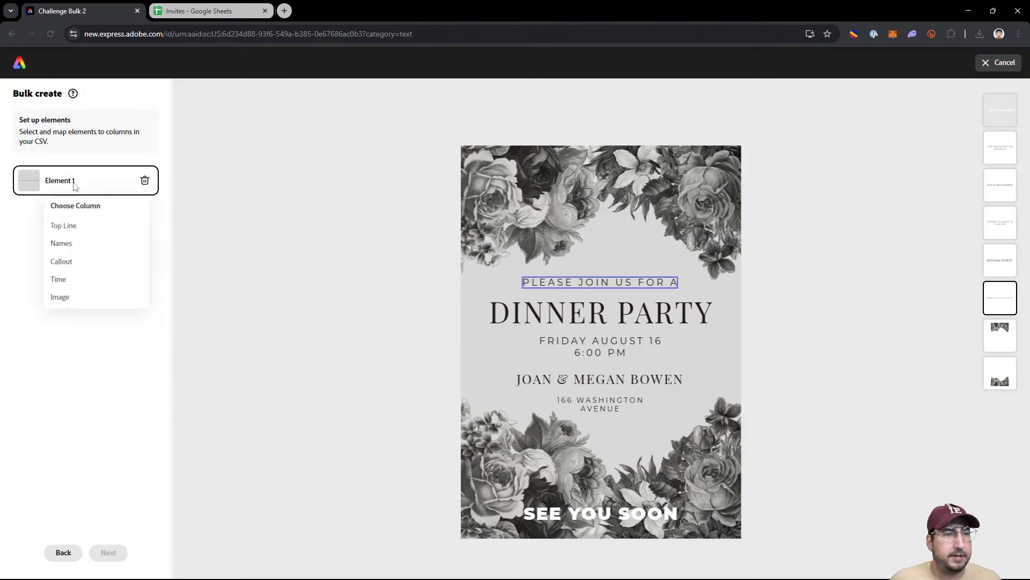
pyautogui.click(79, 228)
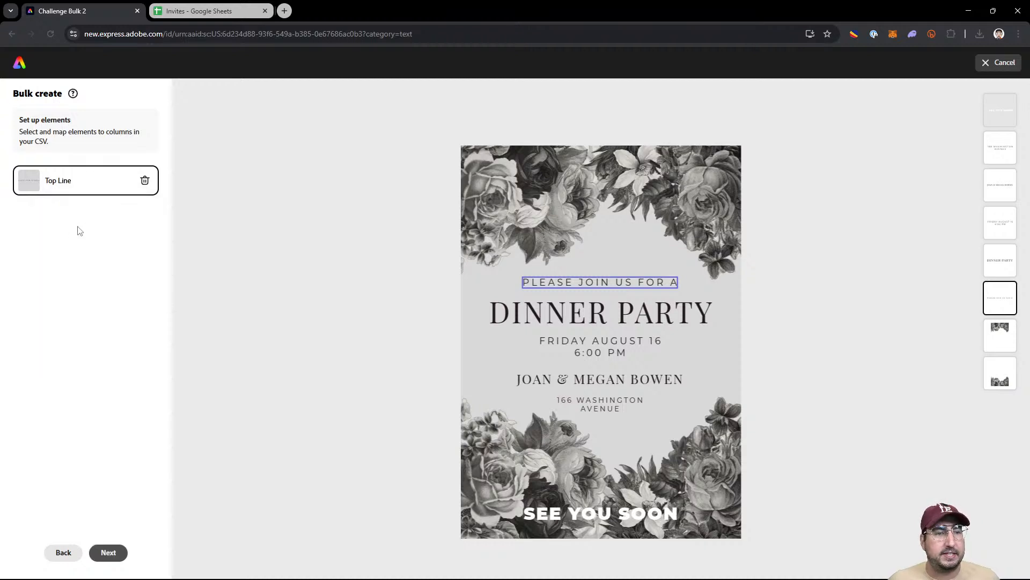
# Step: Connect the names line above the street address to the Names column
pyautogui.click(603, 381)
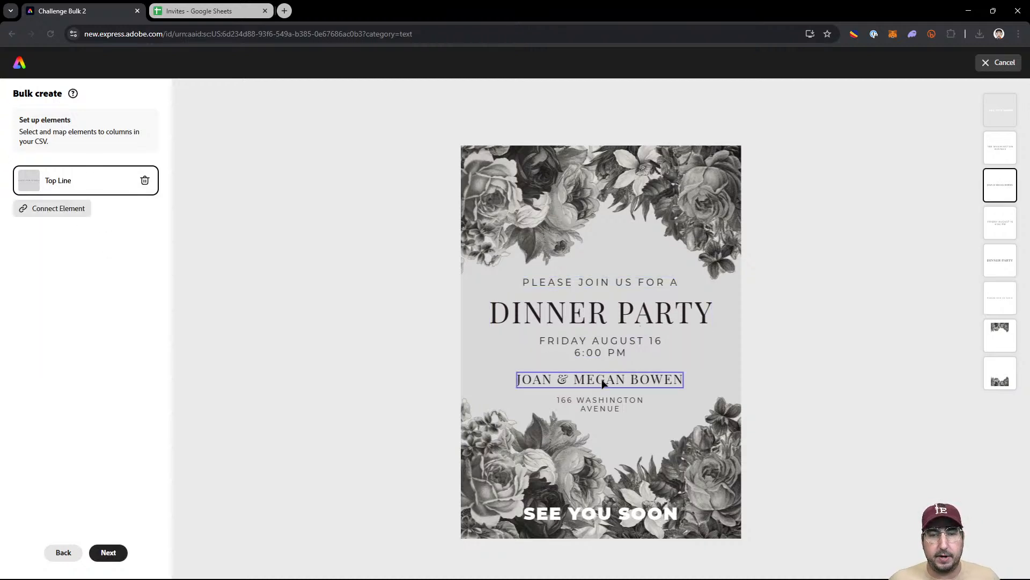
pyautogui.click(67, 216)
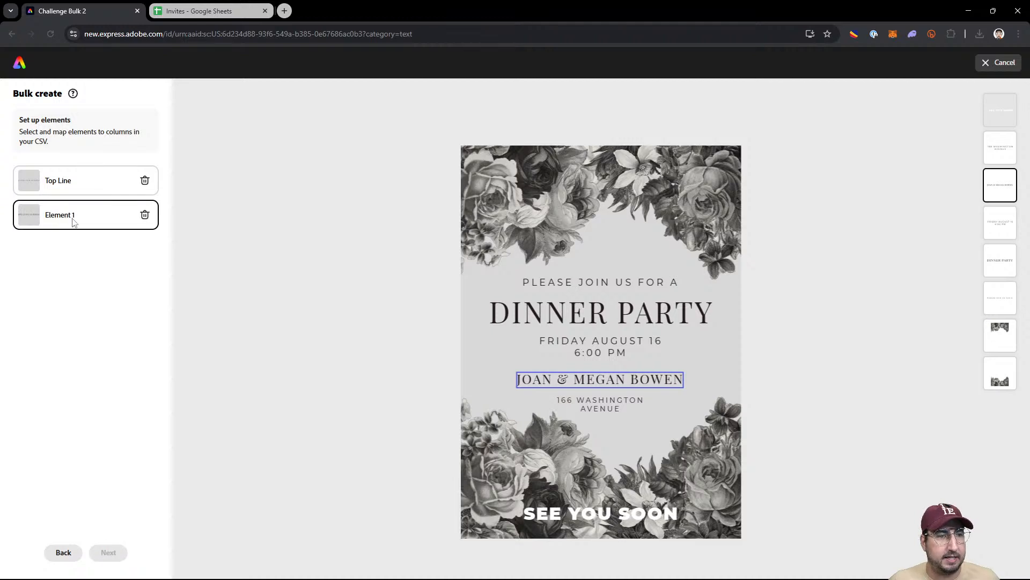
pyautogui.click(74, 214)
pyautogui.click(84, 280)
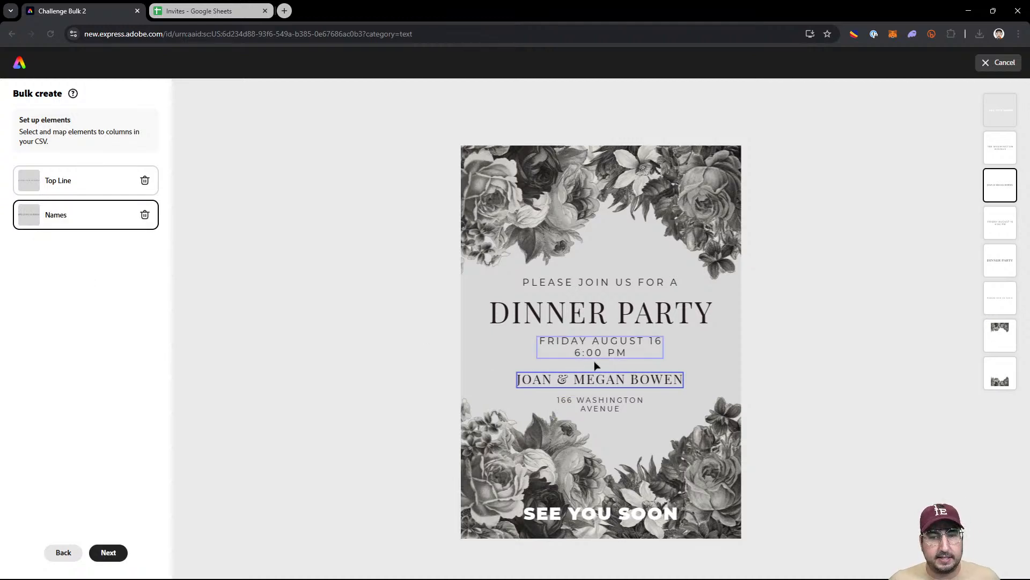
# Step: Connect the "FRIDAY AUGUST 16 6:00 PM" text to the Time column
pyautogui.click(608, 353)
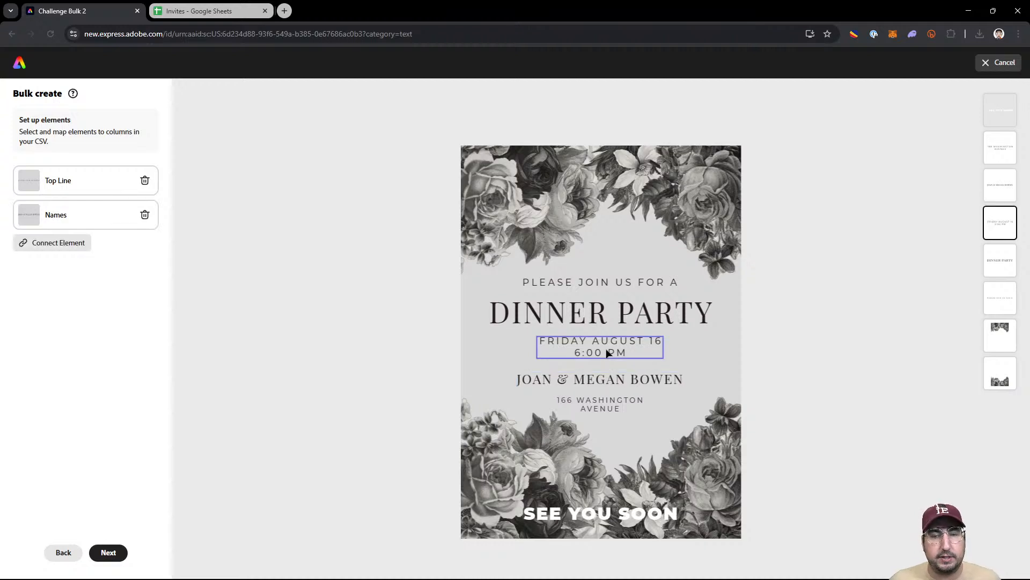
pyautogui.click(66, 244)
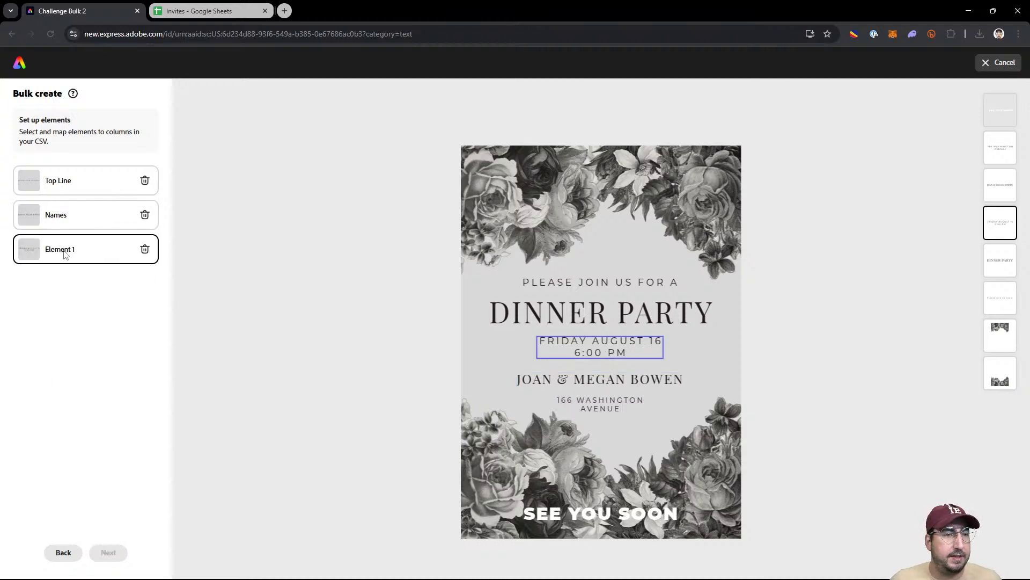
pyautogui.click(65, 253)
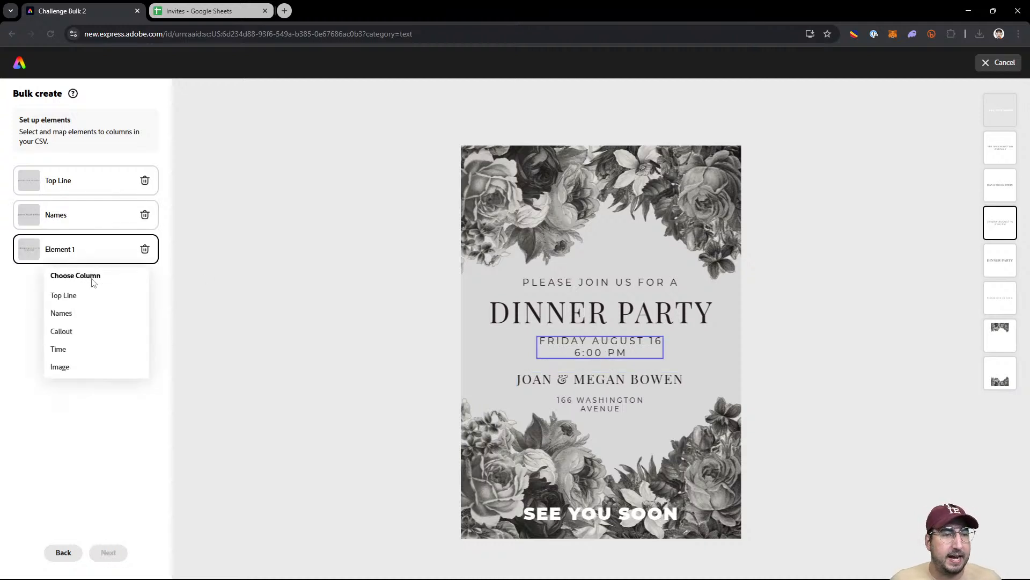
pyautogui.click(90, 357)
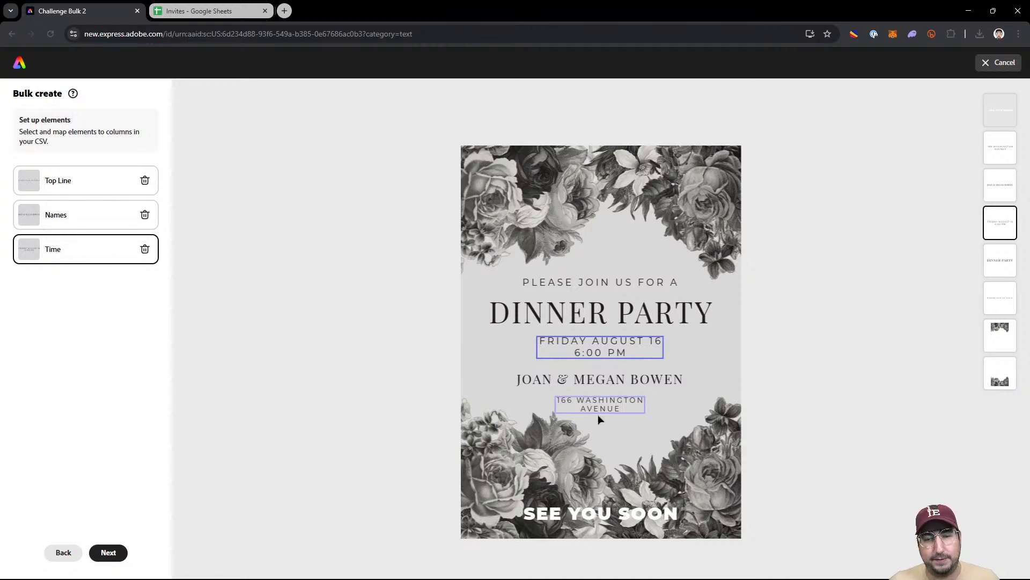
# Step: Connect the "SEE YOU SOON" text to the Callout column
pyautogui.click(608, 512)
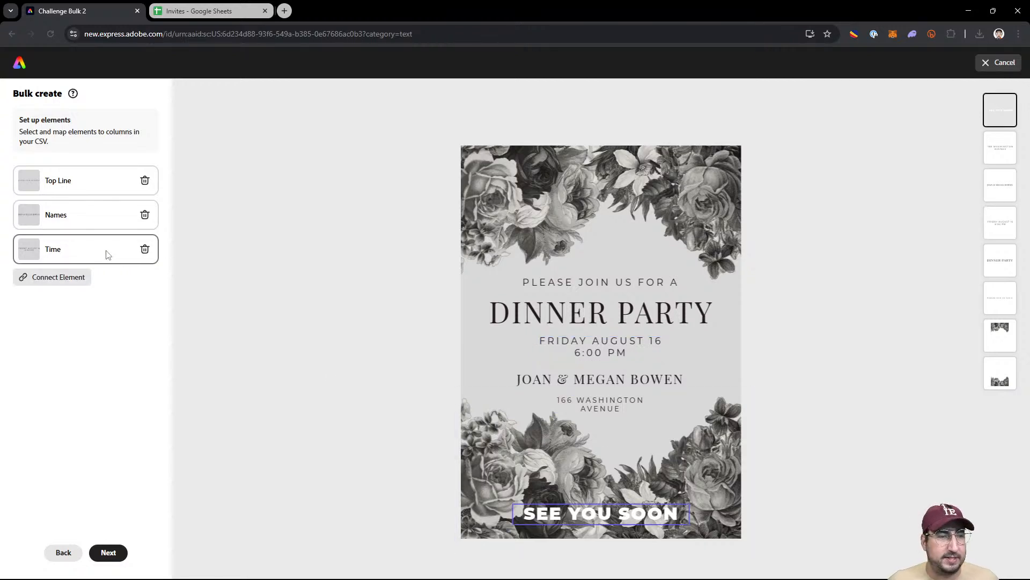
pyautogui.click(70, 276)
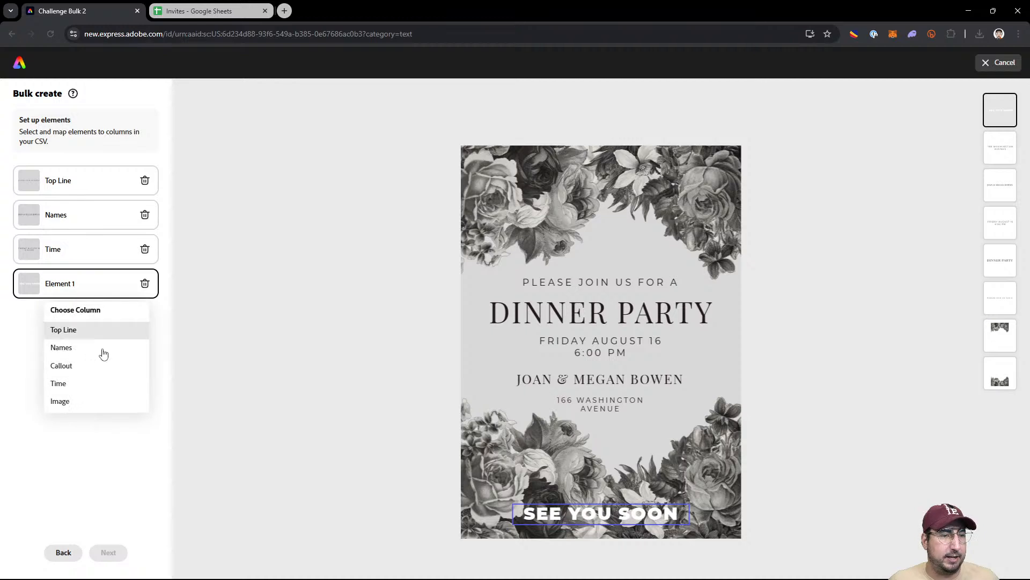
pyautogui.click(87, 384)
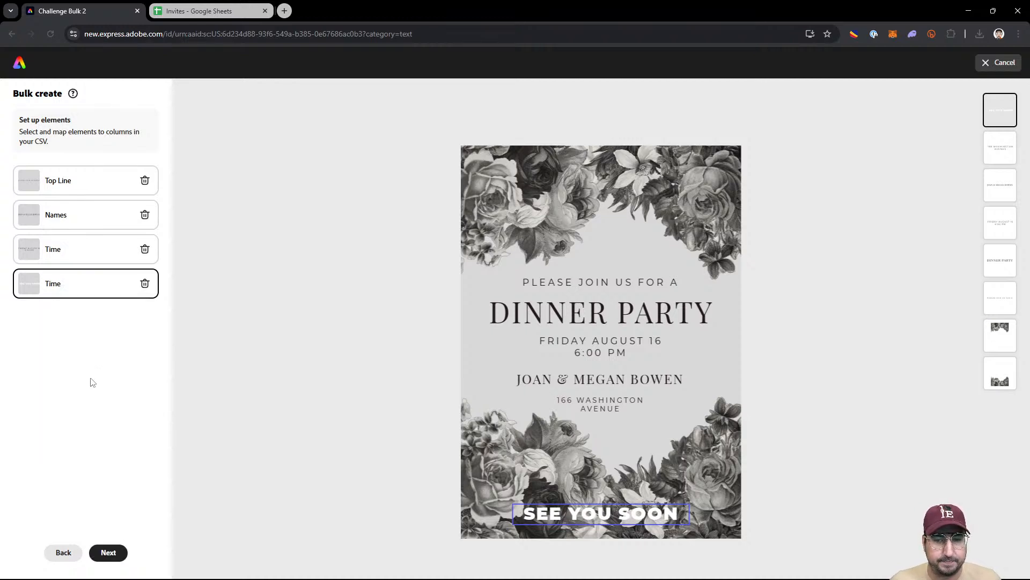
pyautogui.click(96, 291)
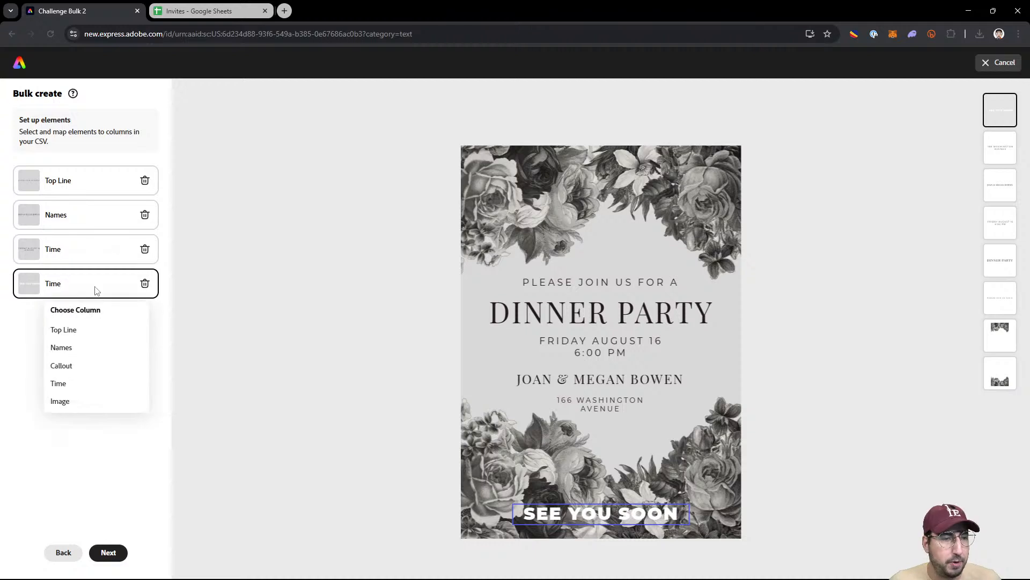
pyautogui.click(75, 367)
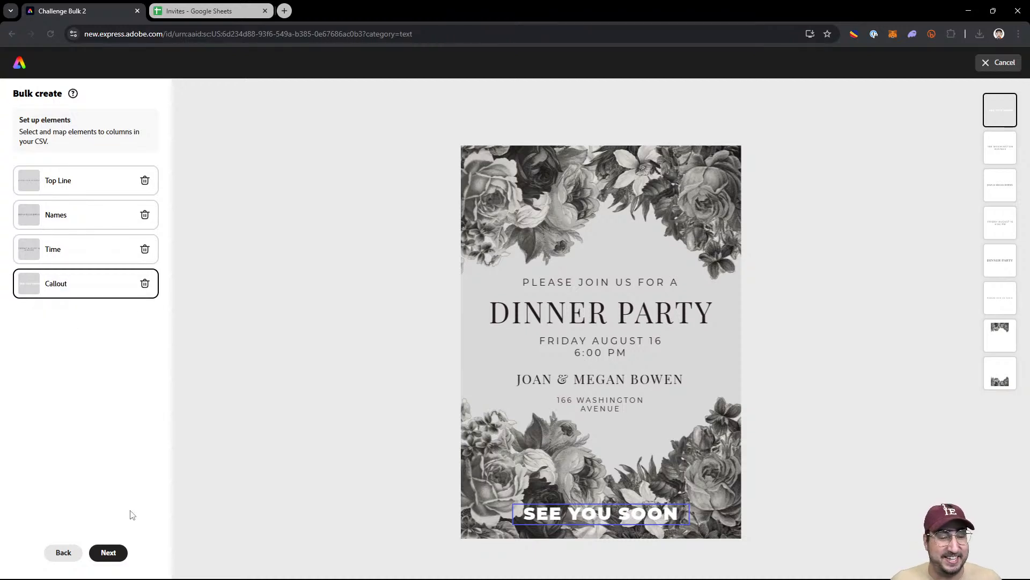
# Step: Generate and check the preview of all personalised invitations, and create the 20 pages
pyautogui.click(114, 552)
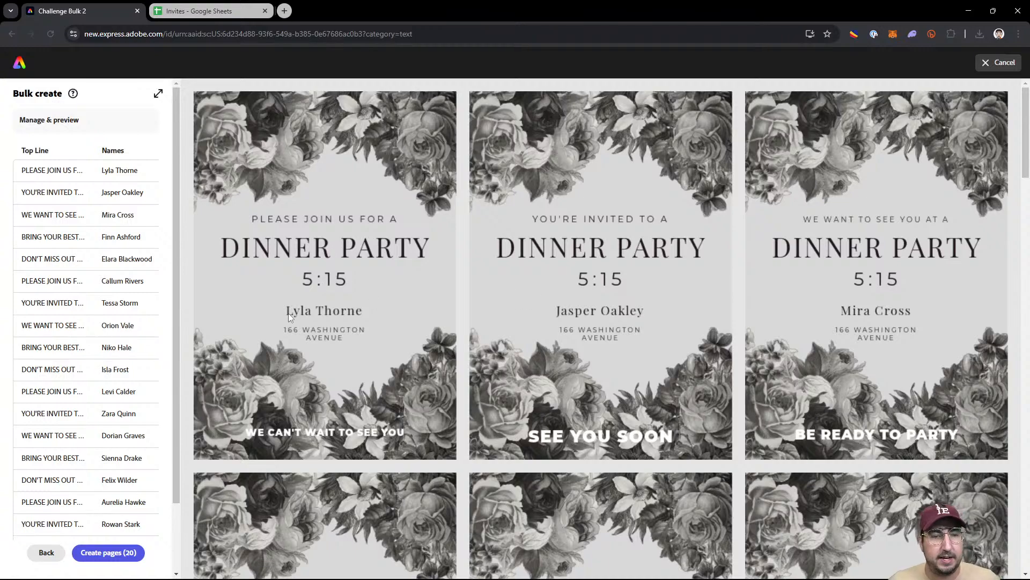
pyautogui.scroll(-7, 371, 345)
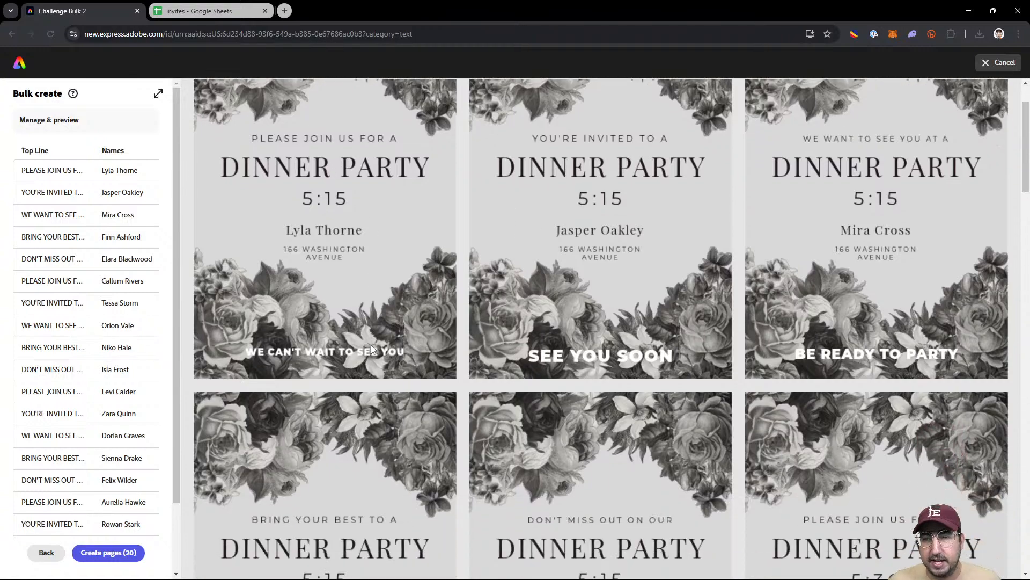
pyautogui.scroll(-5, 885, 286)
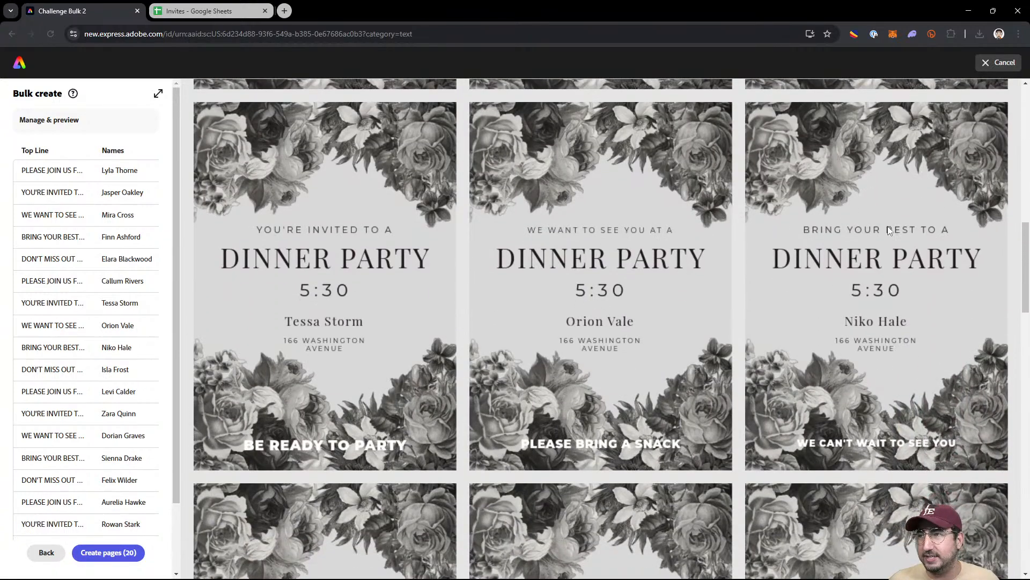
pyautogui.scroll(-4, 710, 242)
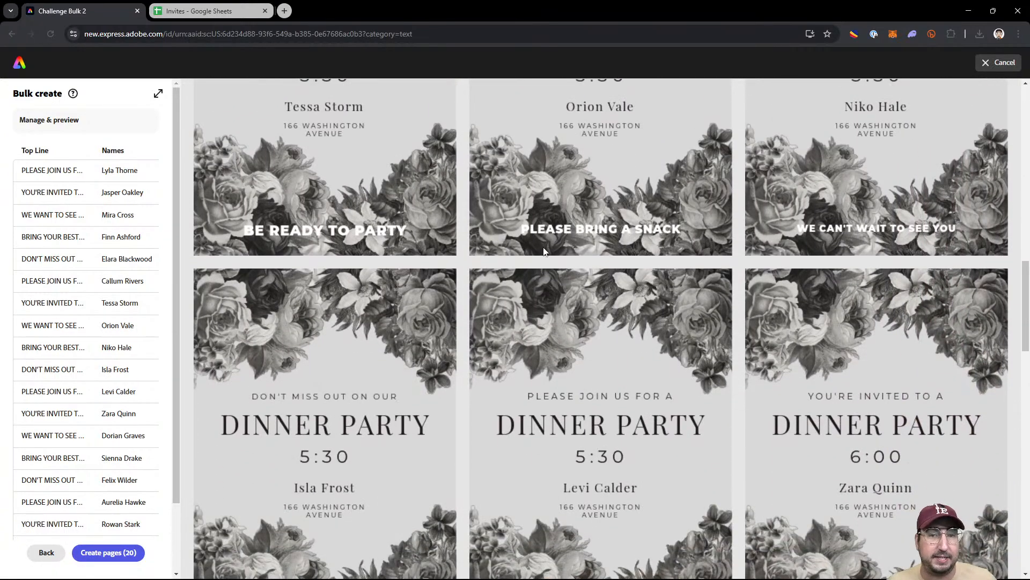
pyautogui.scroll(1, 636, 236)
pyautogui.scroll(-2, 636, 239)
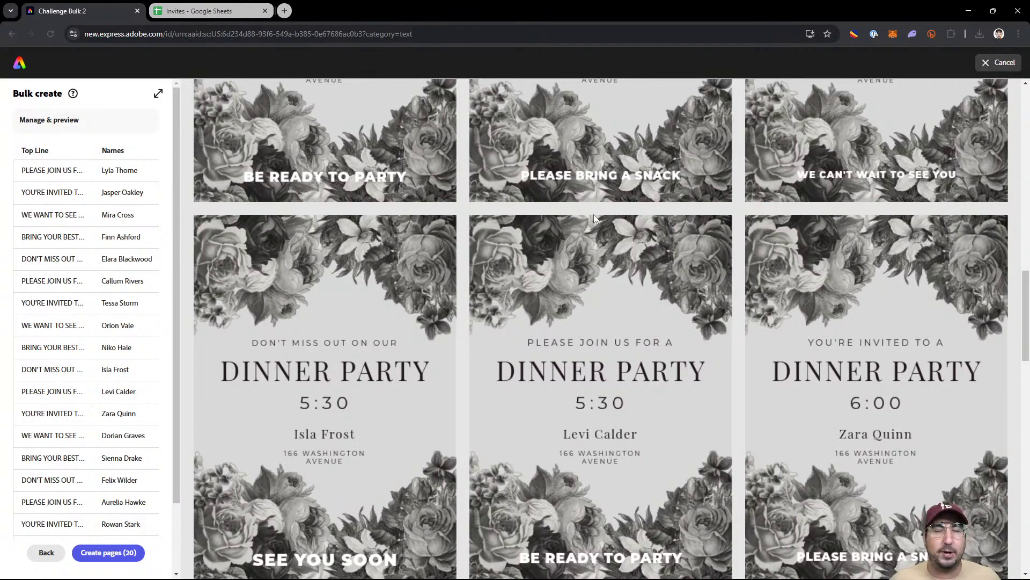
pyautogui.scroll(-9, 593, 214)
pyautogui.scroll(-2, 594, 214)
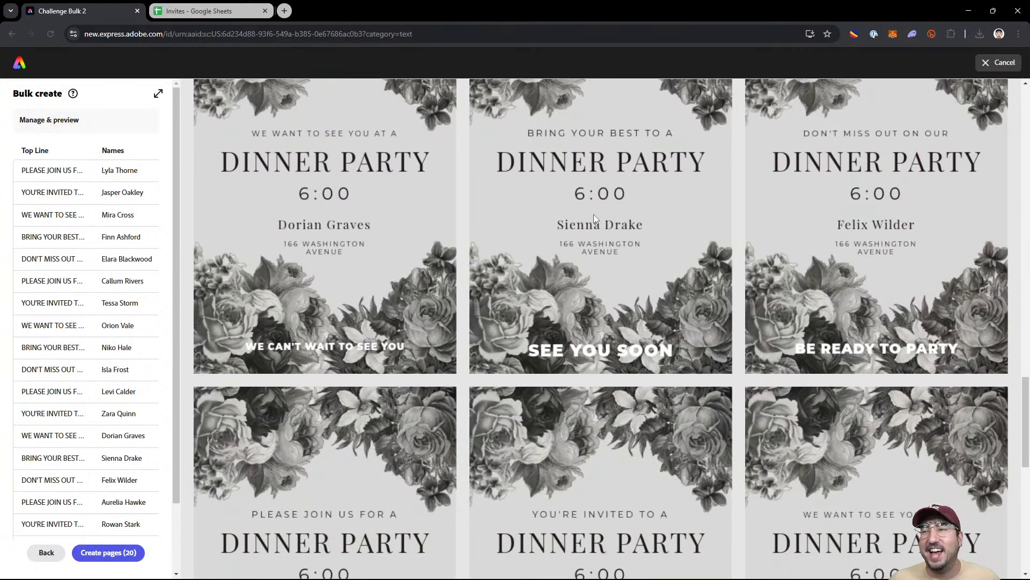
pyautogui.scroll(-4, 593, 214)
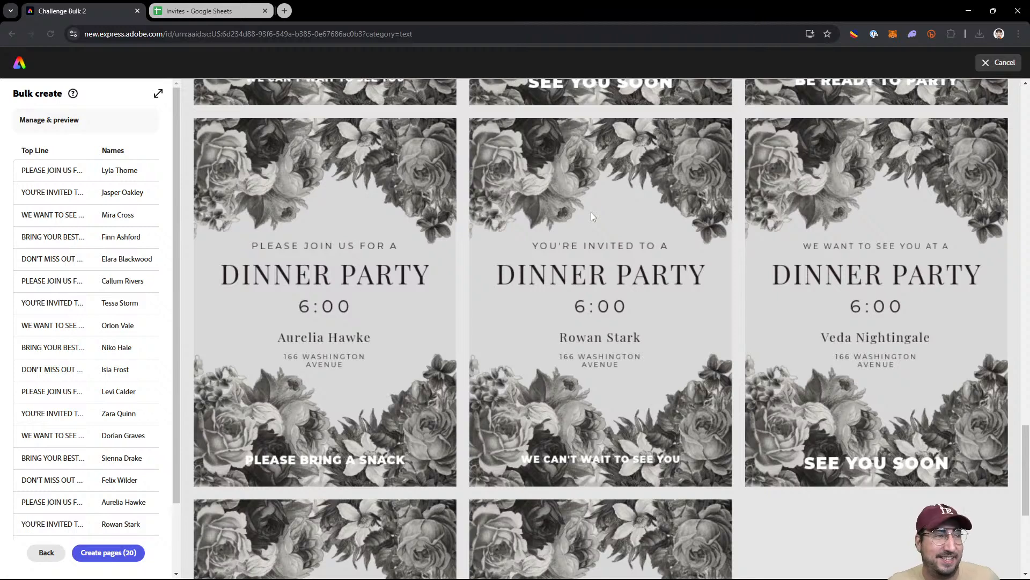
pyautogui.scroll(-2, 591, 211)
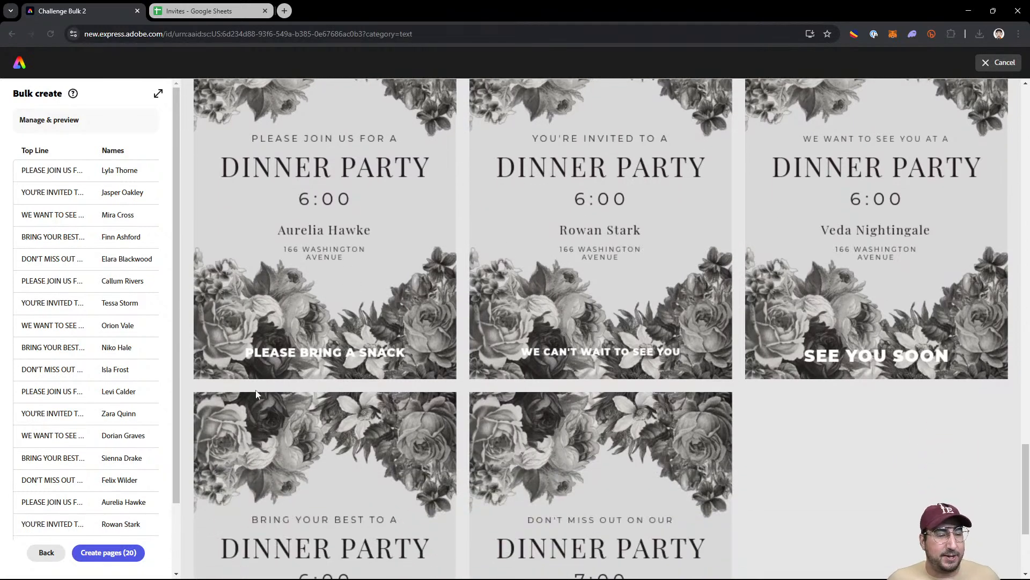
pyautogui.click(108, 553)
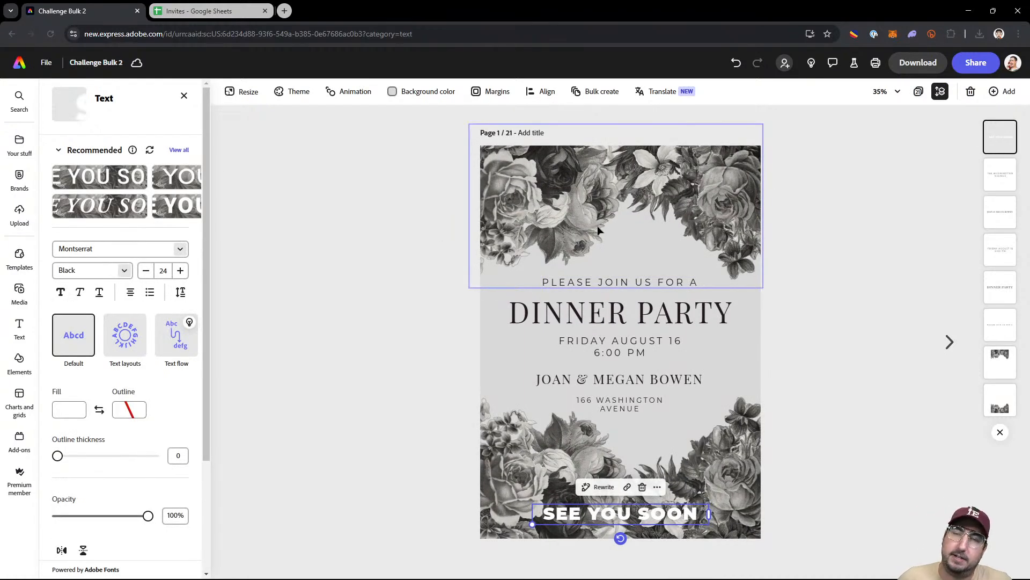
# Step: Open the print and deliver options and examine the enlarged invitation mockups, including the back, standing front and front/back views
pyautogui.click(976, 62)
pyautogui.click(786, 64)
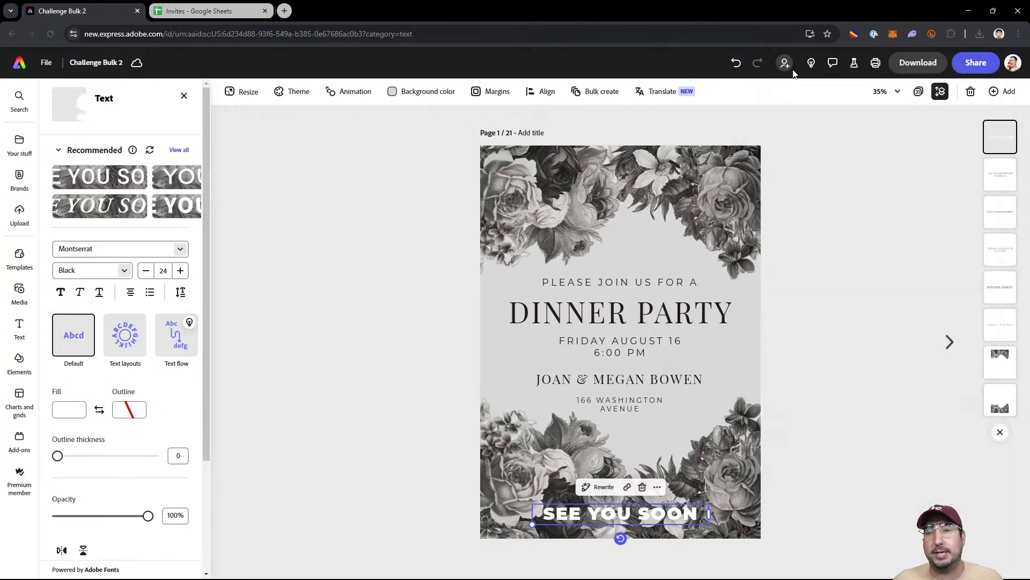
pyautogui.click(876, 63)
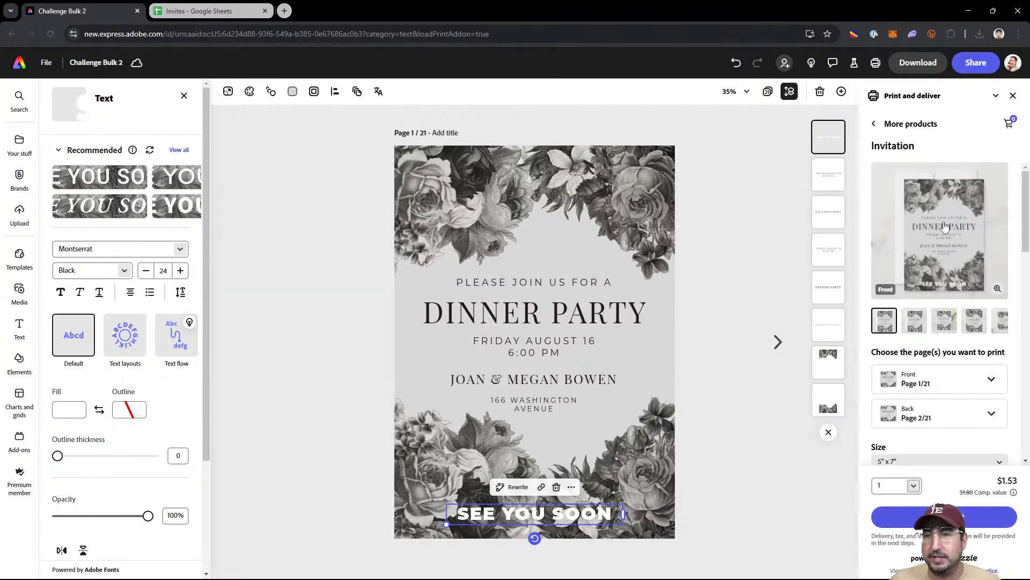
pyautogui.click(934, 249)
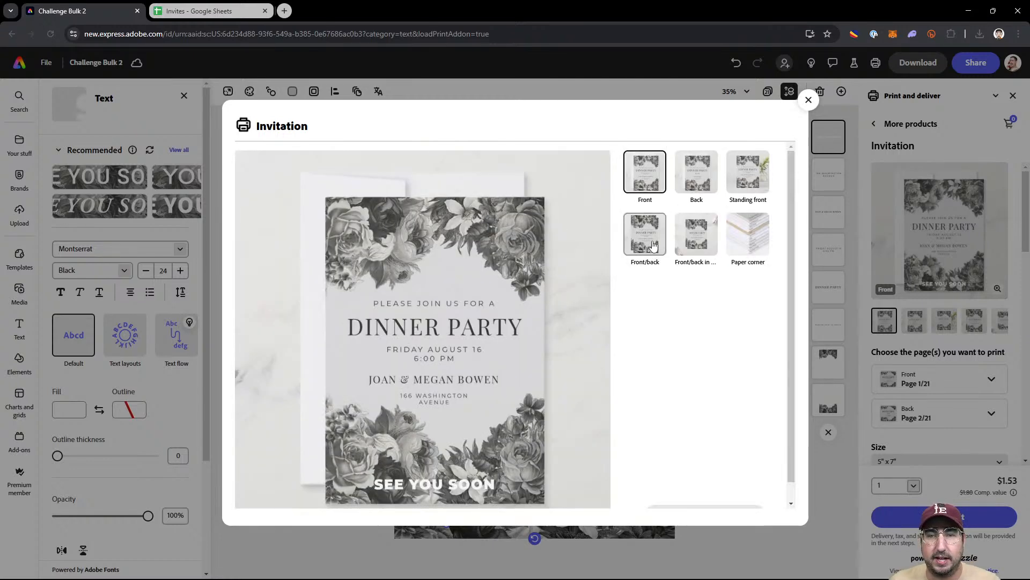
pyautogui.click(700, 184)
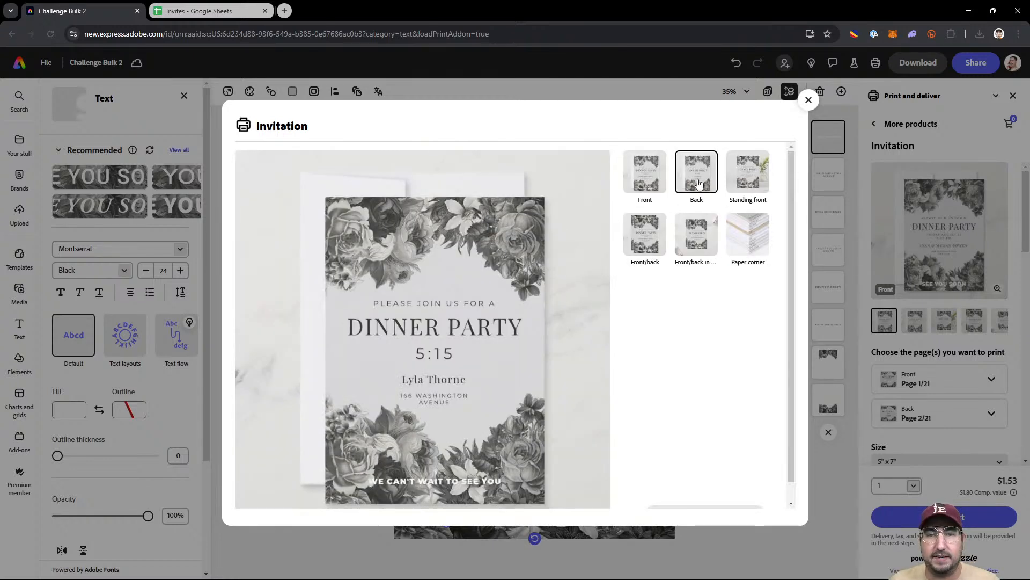
pyautogui.click(750, 189)
pyautogui.click(687, 248)
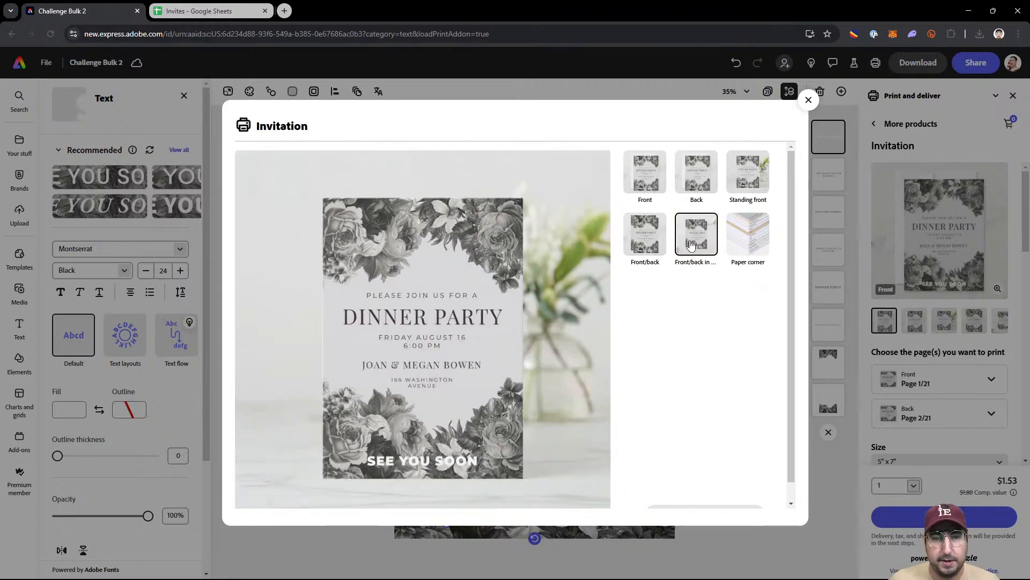
pyautogui.click(808, 102)
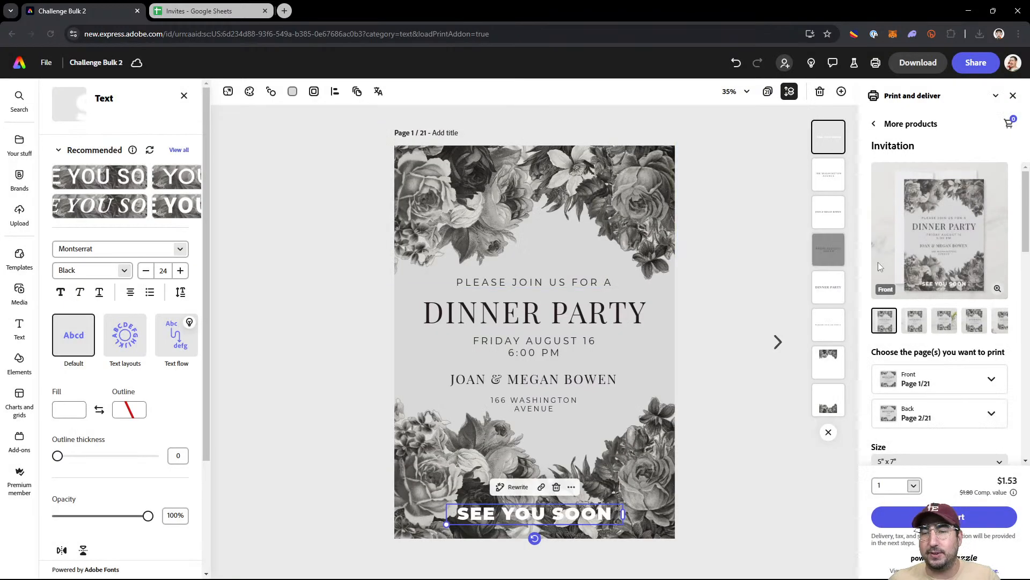
# Step: Set the printed invitation's back to Blank page, choose the fourth corner style with curved bracket edges, and check the enlarged front mockup
pyautogui.click(940, 415)
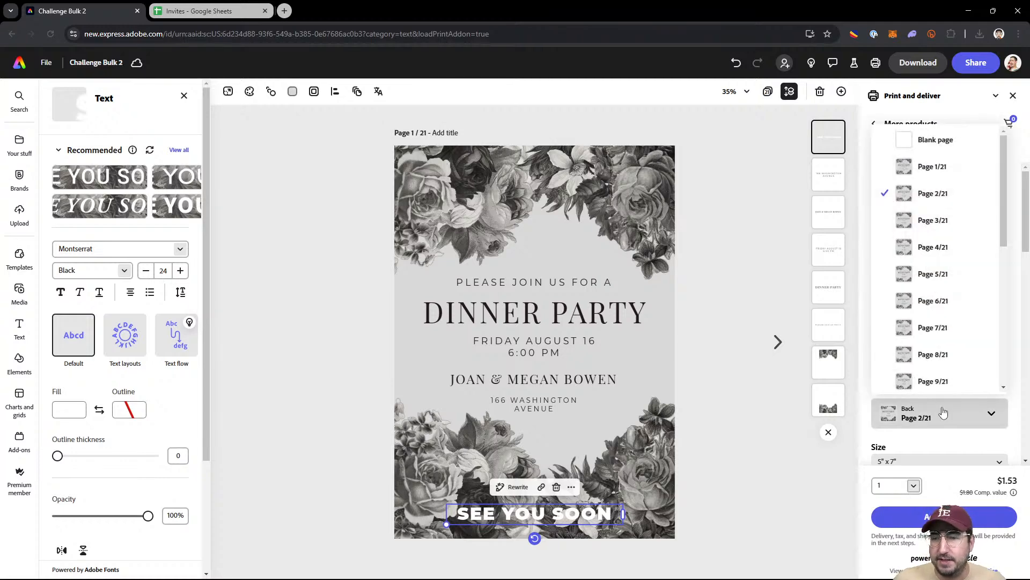
pyautogui.click(931, 140)
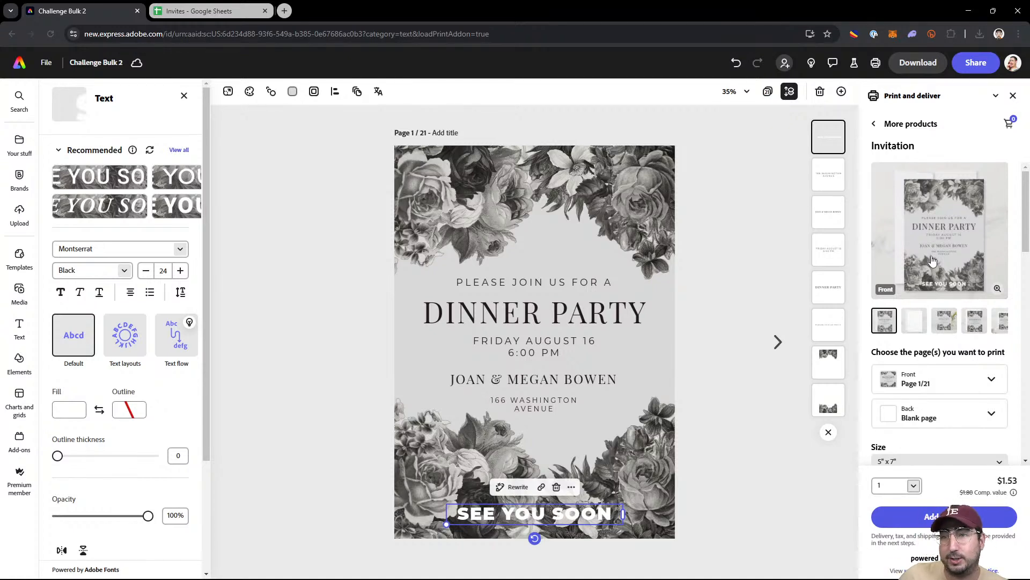
pyautogui.scroll(-3, 912, 242)
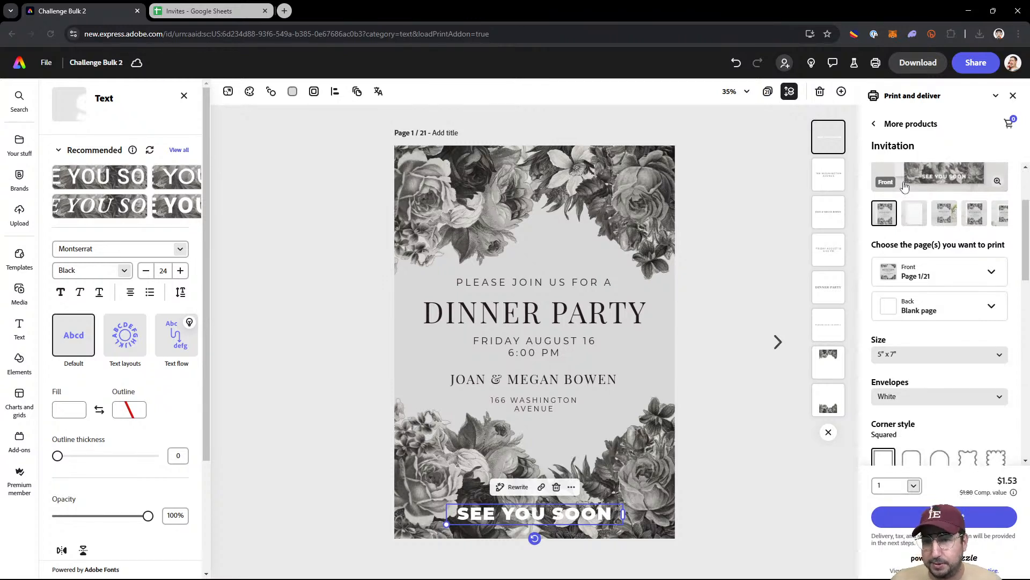
pyautogui.scroll(-2, 918, 311)
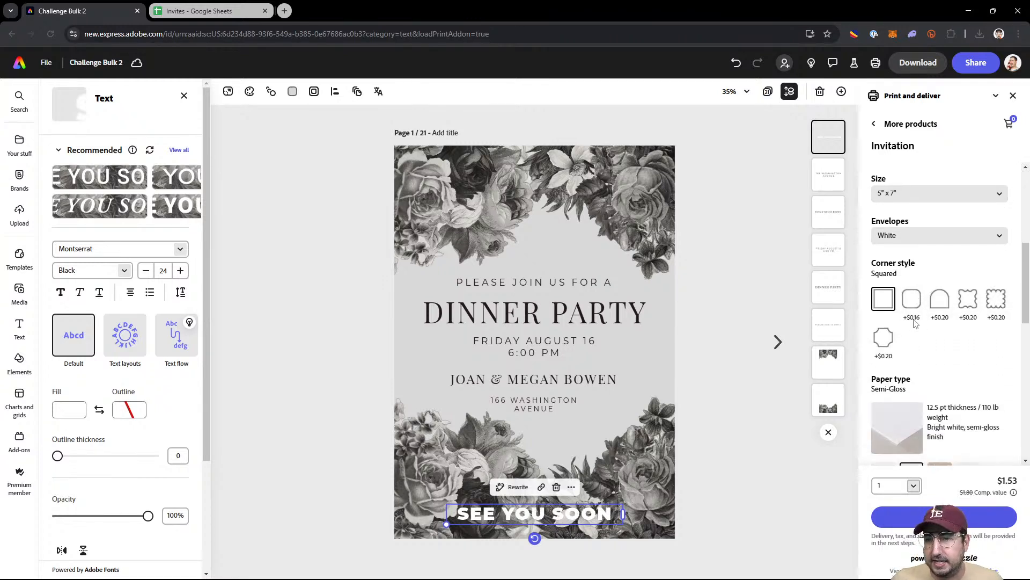
pyautogui.click(973, 310)
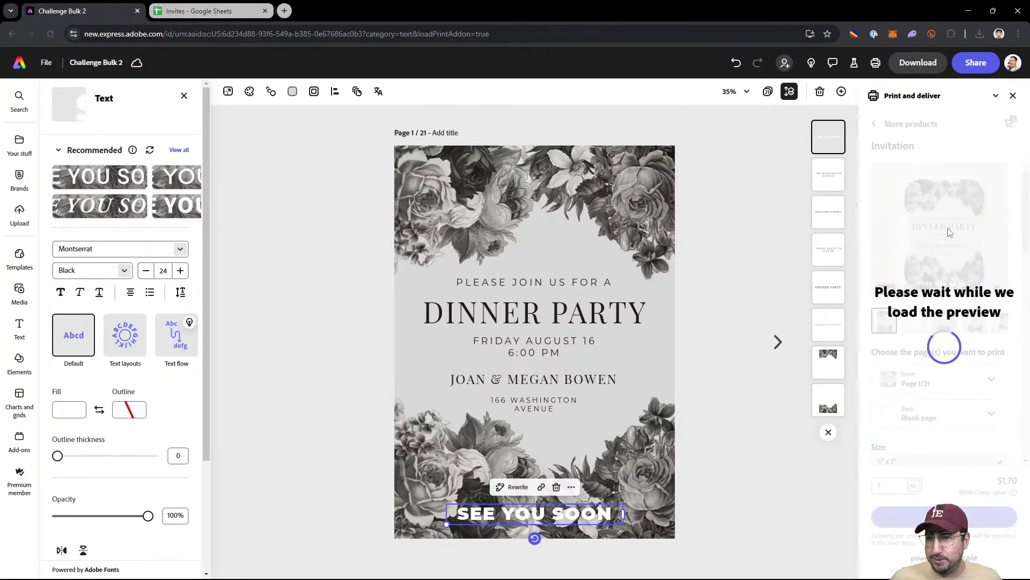
pyautogui.click(888, 273)
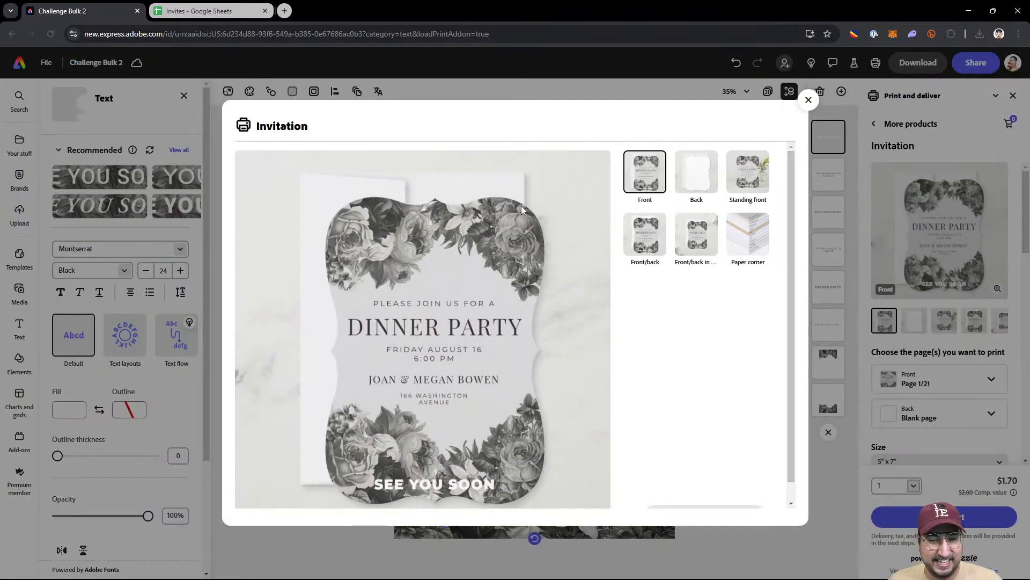
pyautogui.click(809, 100)
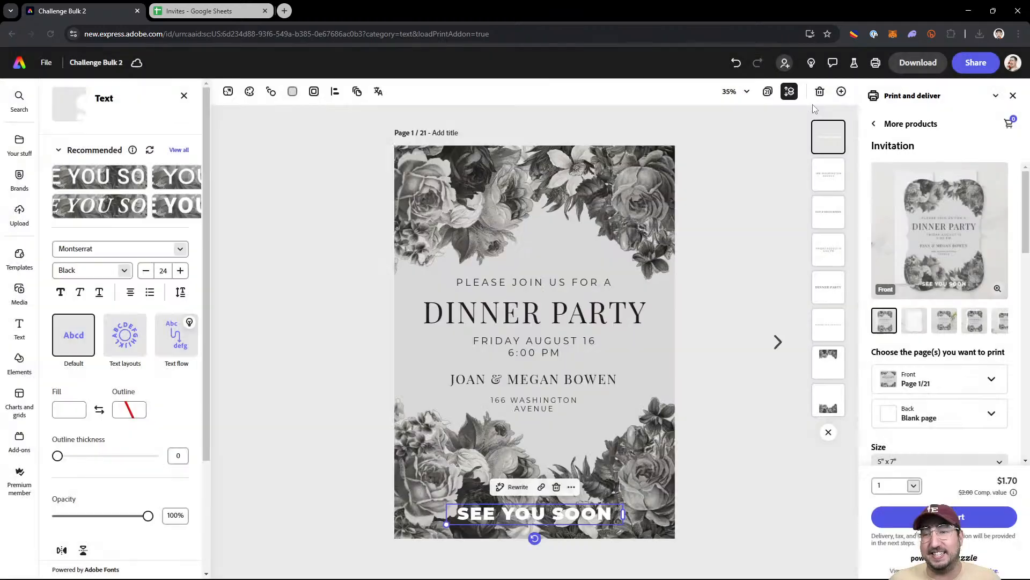
# Step: Review the paper types, printing process options and product description for the printed invitation, and close the print and deliver options
pyautogui.scroll(-5, 913, 333)
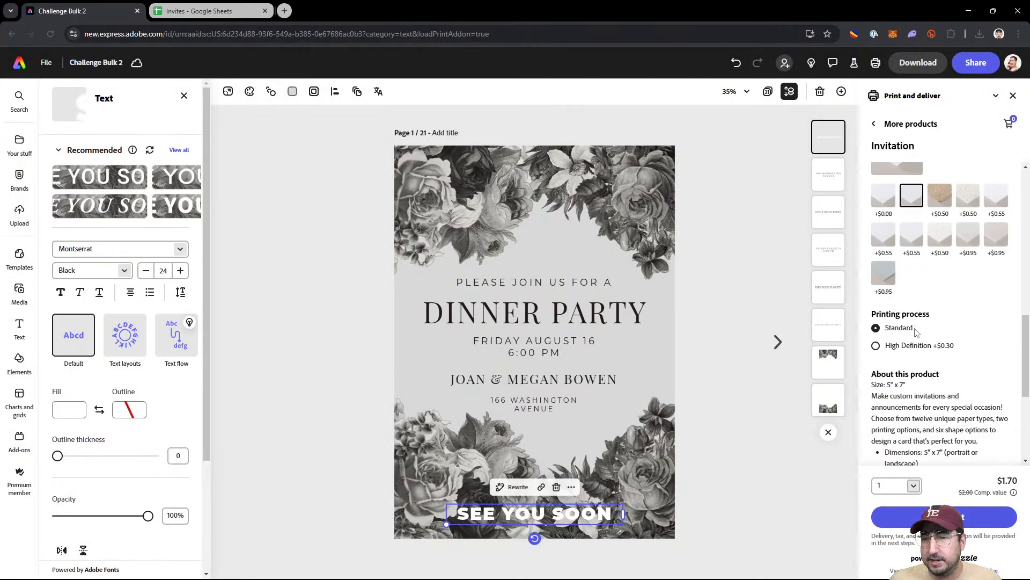
pyautogui.scroll(-2, 917, 416)
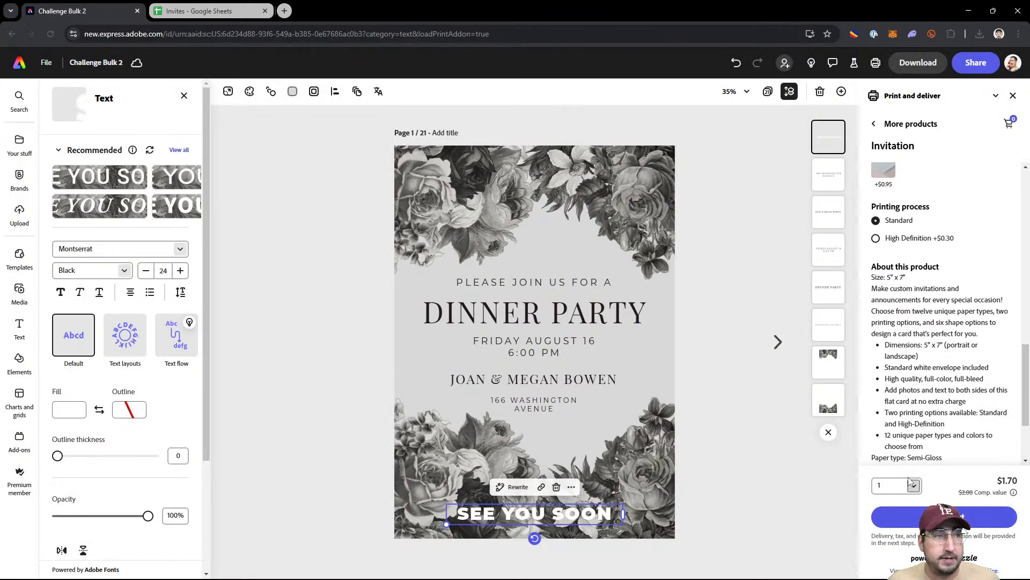
pyautogui.scroll(-2, 922, 406)
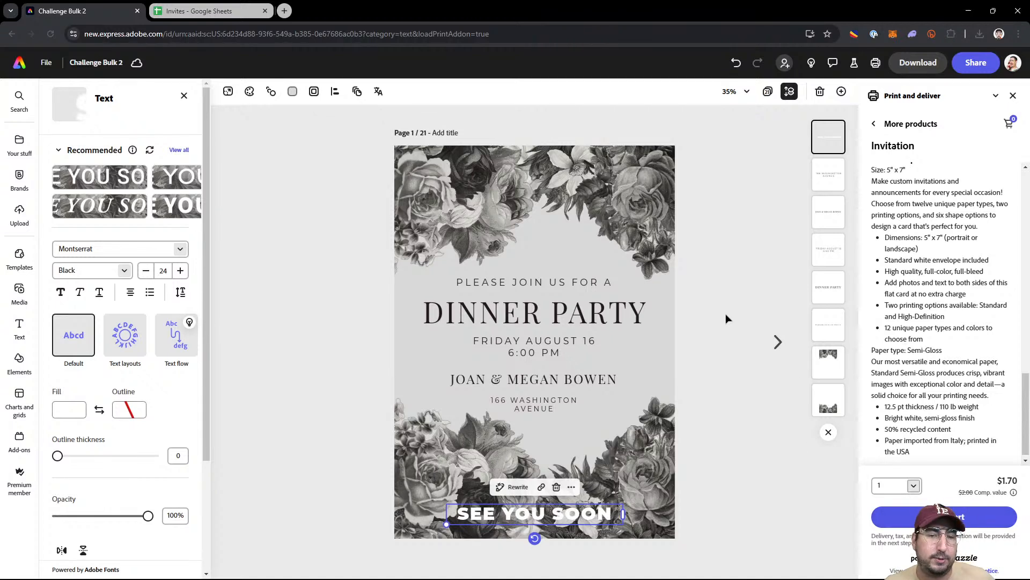
pyautogui.click(722, 284)
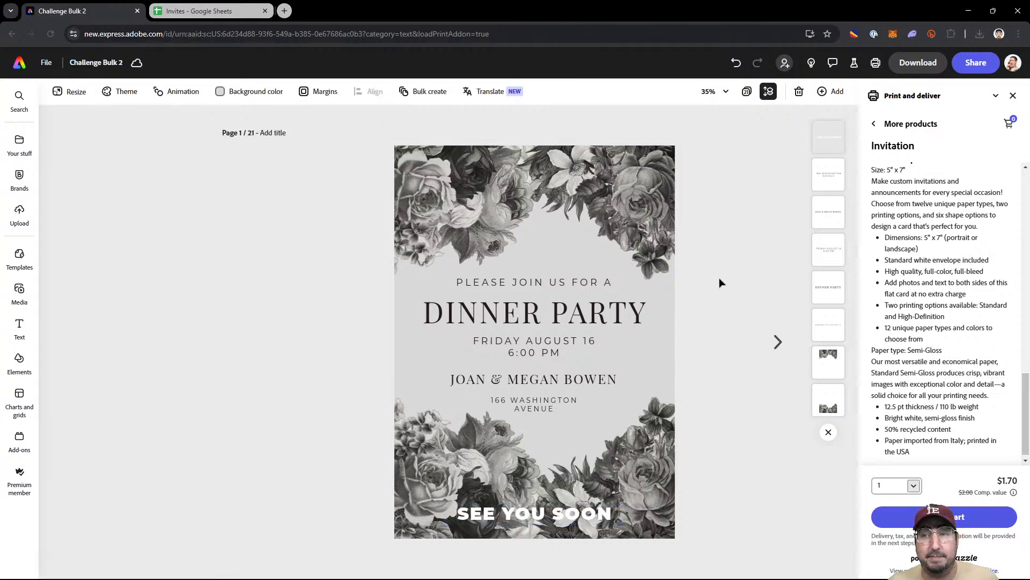
pyautogui.click(1013, 97)
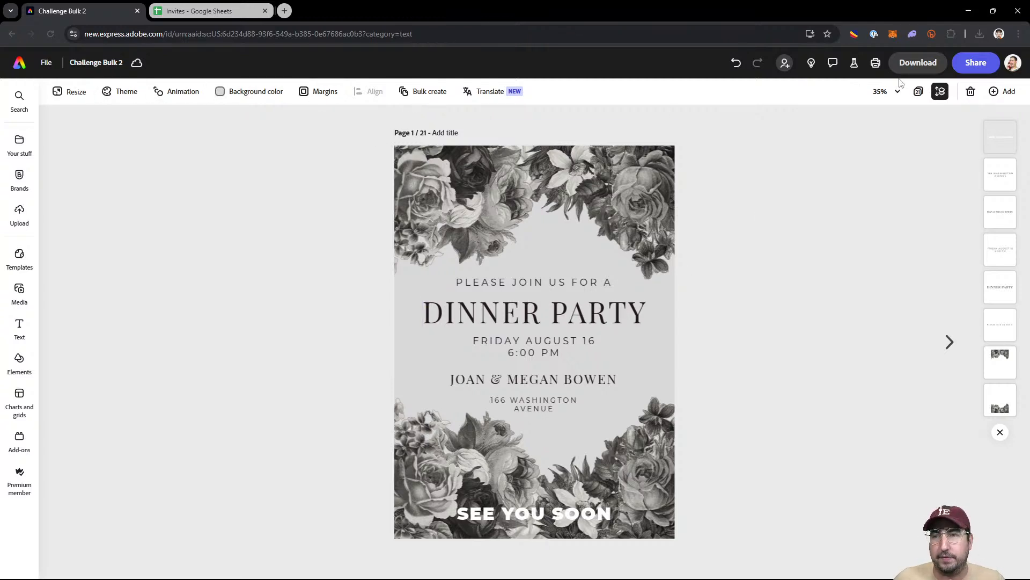
# Step: Show all pages in the grid overview and delete every page except page 1, the original template
pyautogui.click(918, 91)
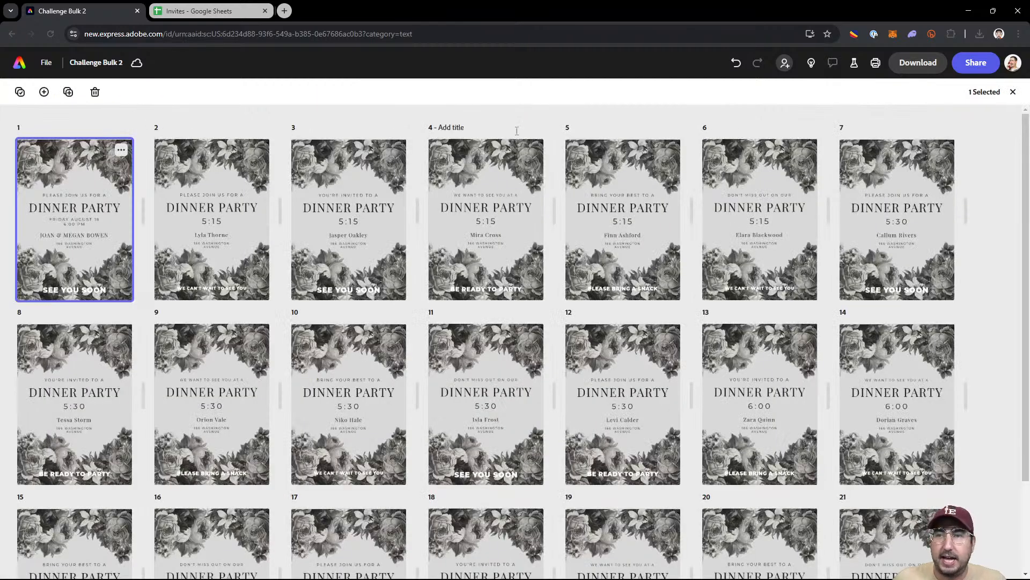
pyautogui.click(20, 91)
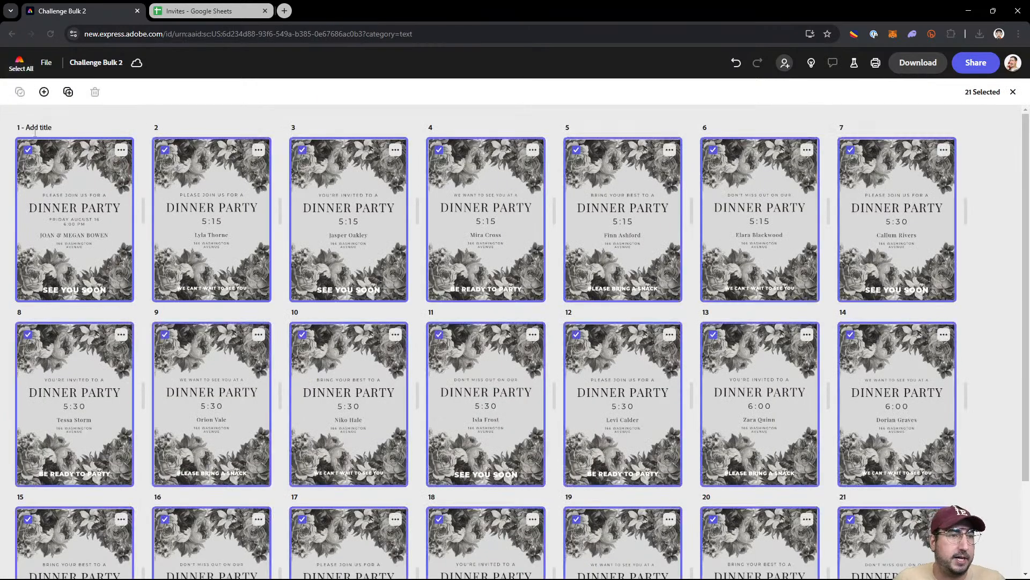
pyautogui.click(28, 150)
pyautogui.click(95, 92)
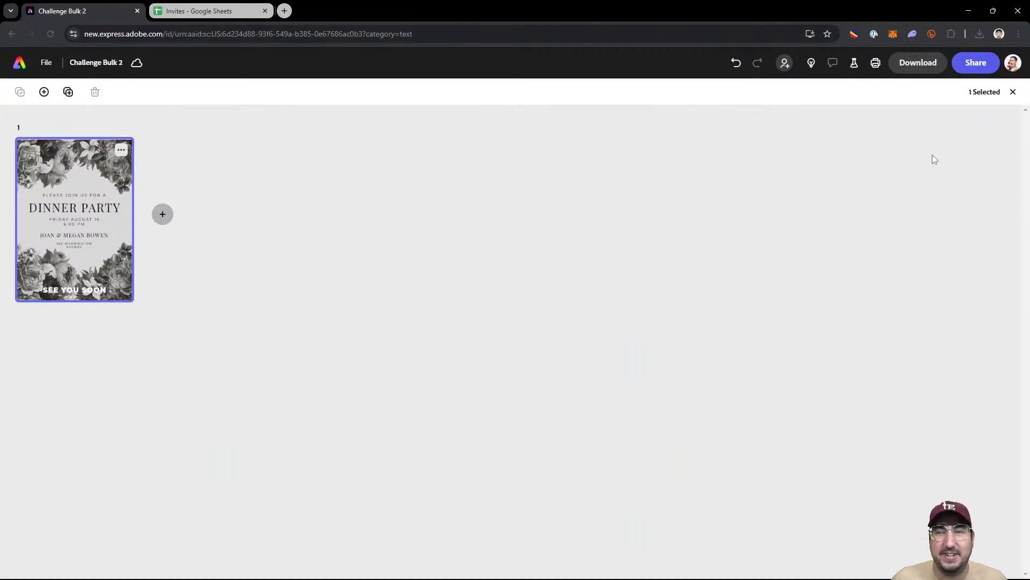
# Step: Return to the page editor and move the time "6:00 PM" out of the date text into its own text box directly beneath it
pyautogui.click(1013, 92)
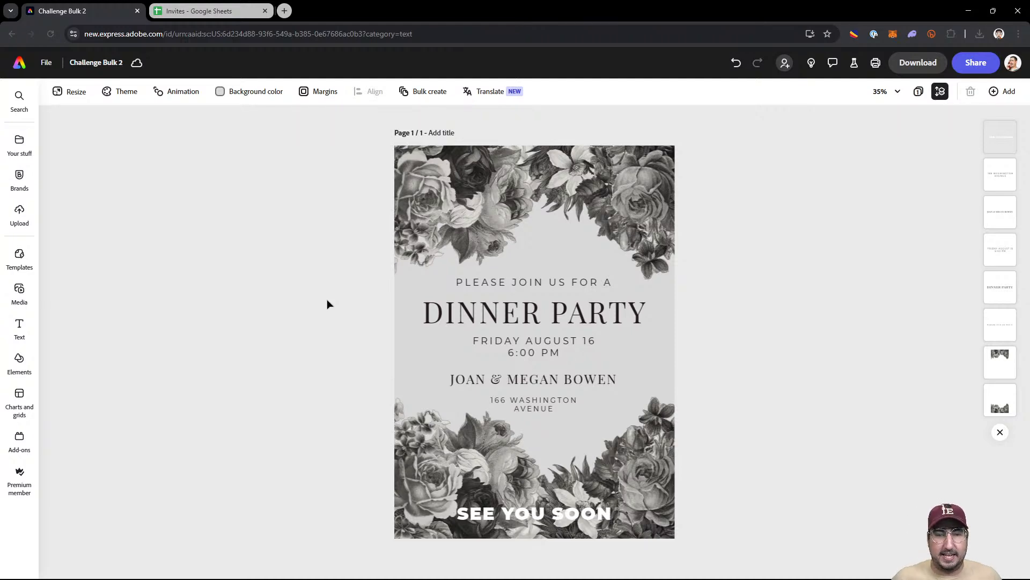
pyautogui.doubleClick(547, 350)
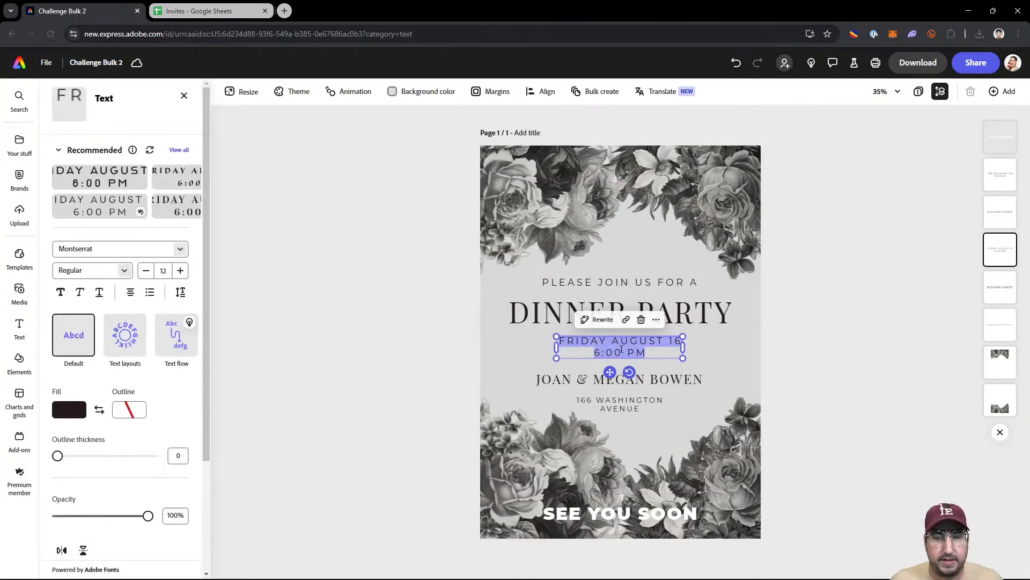
pyautogui.tripleClick(621, 349)
pyautogui.hotkey('ctrl', 'c')
pyautogui.press('BackSpace')
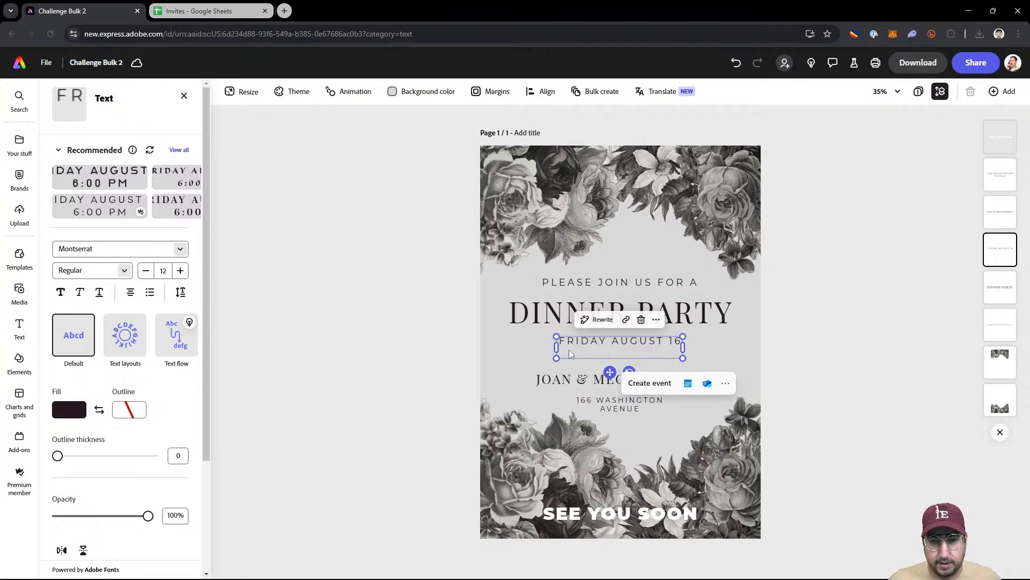
pyautogui.press('Escape')
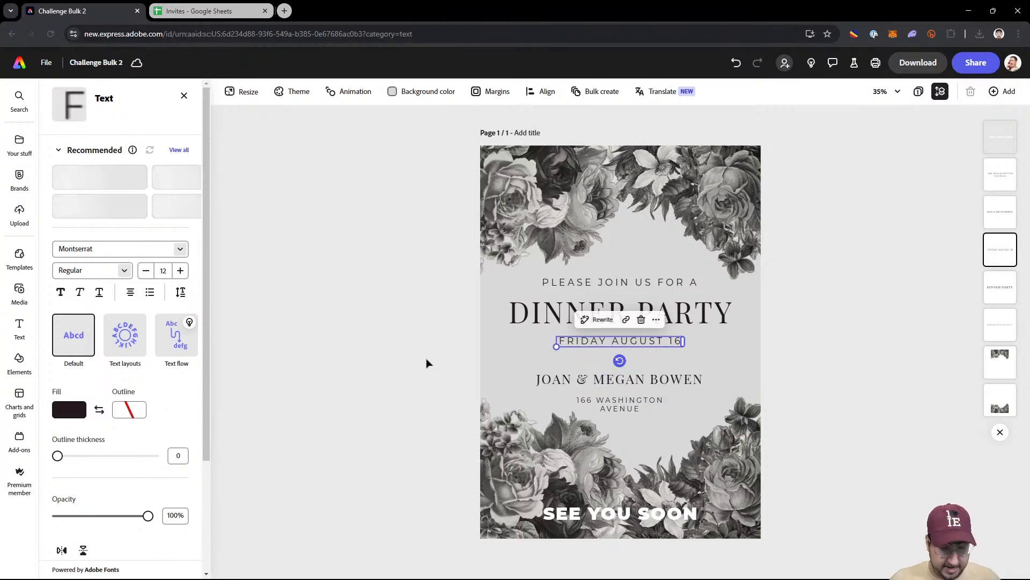
pyautogui.hotkey('ctrl', 'v')
pyautogui.moveTo(621, 363); pyautogui.dragTo(603, 351)
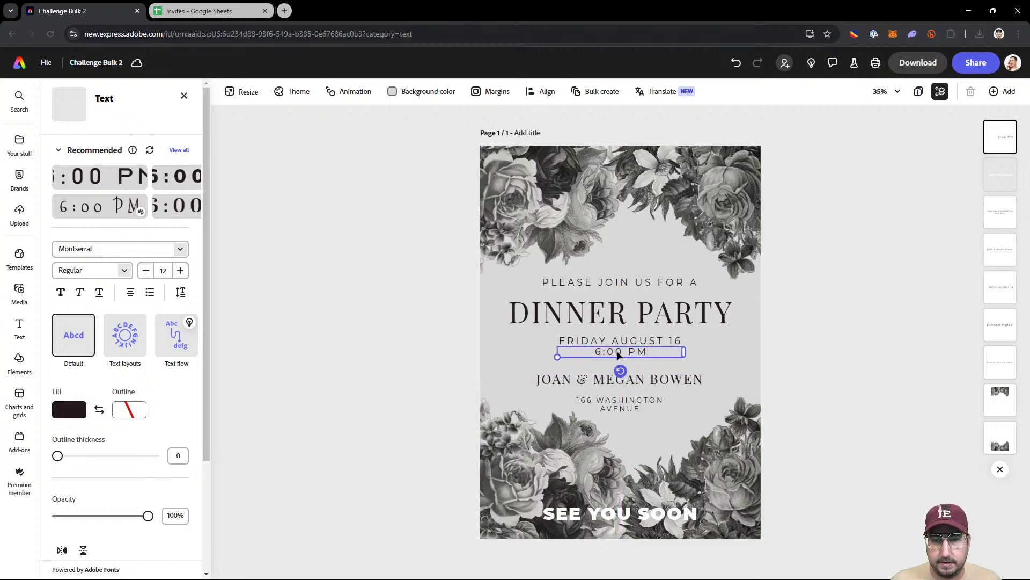
pyautogui.click(849, 299)
pyautogui.click(535, 352)
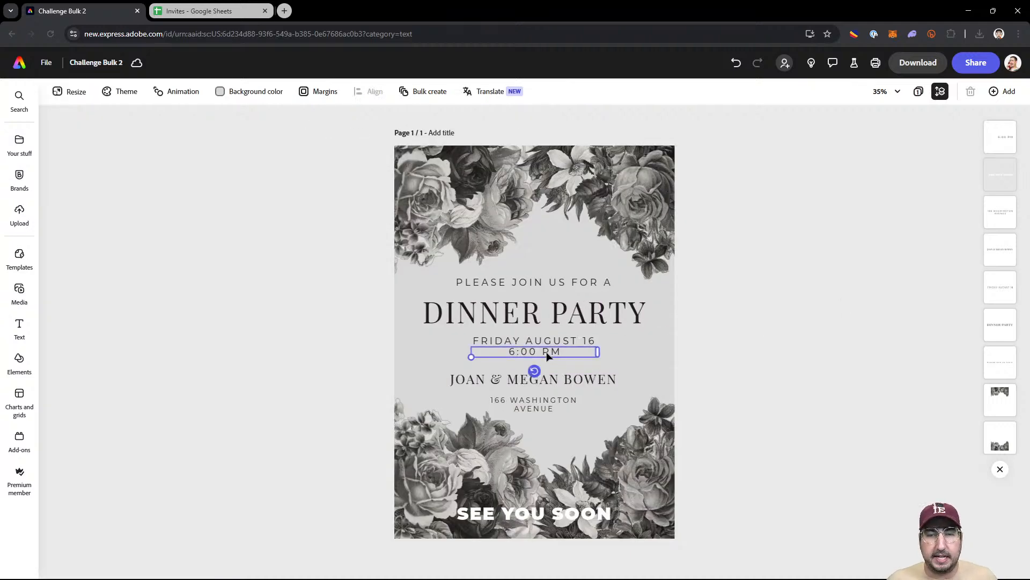
pyautogui.click(808, 342)
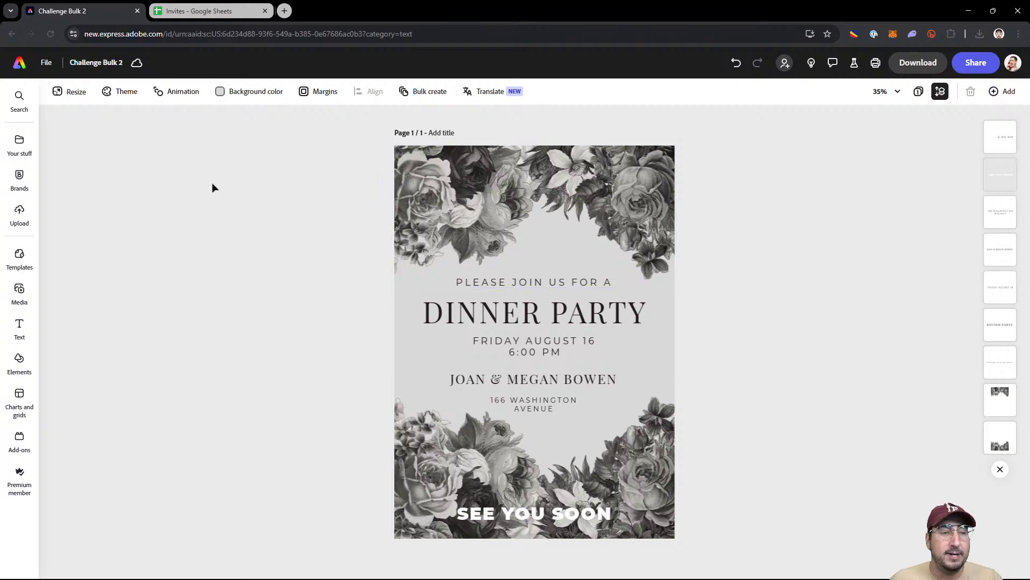
# Step: Start the Bulk Create and Generate add-on and mark both the foreground image and the background image for replacement
pyautogui.click(20, 439)
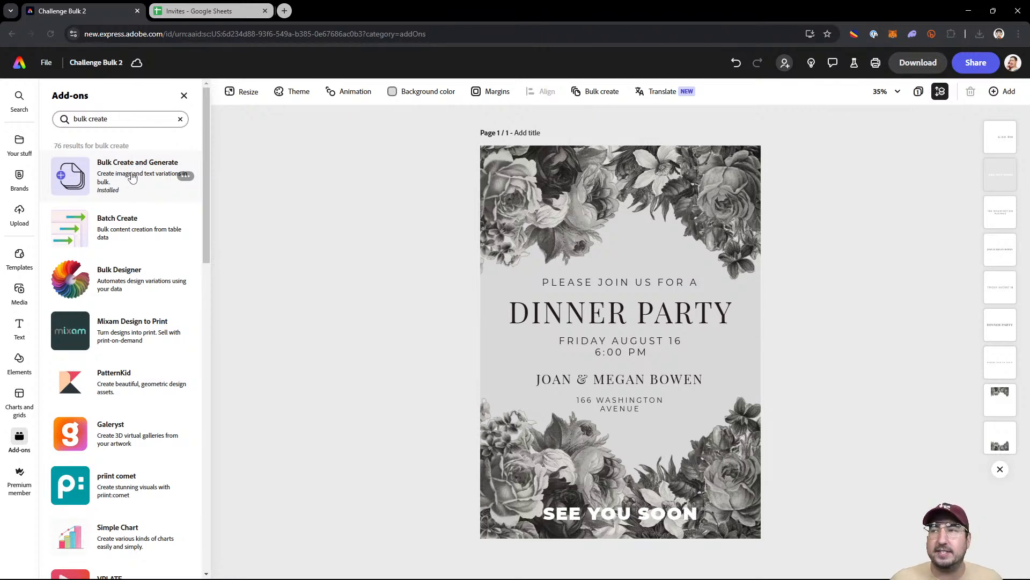
pyautogui.click(133, 177)
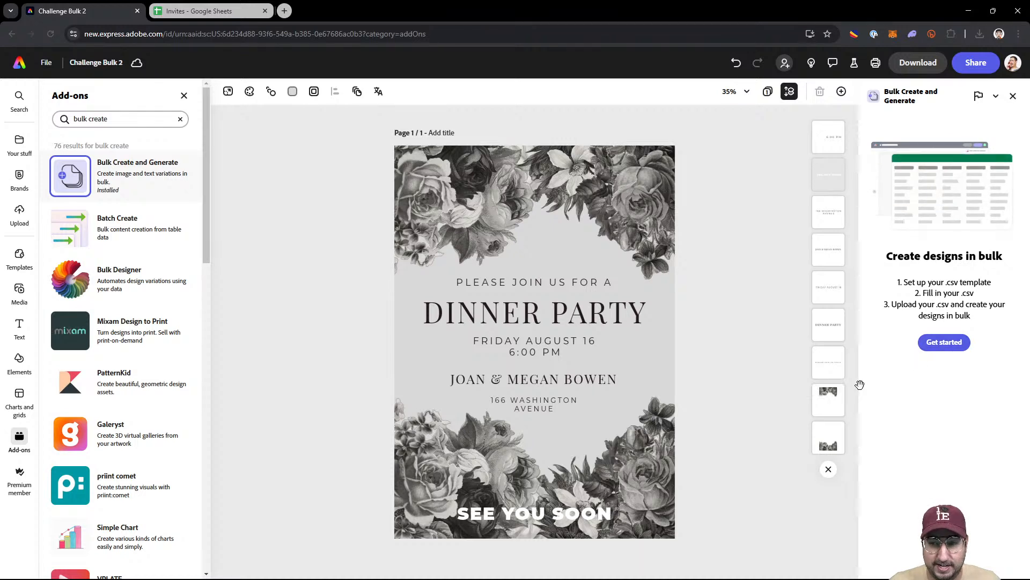
pyautogui.click(939, 344)
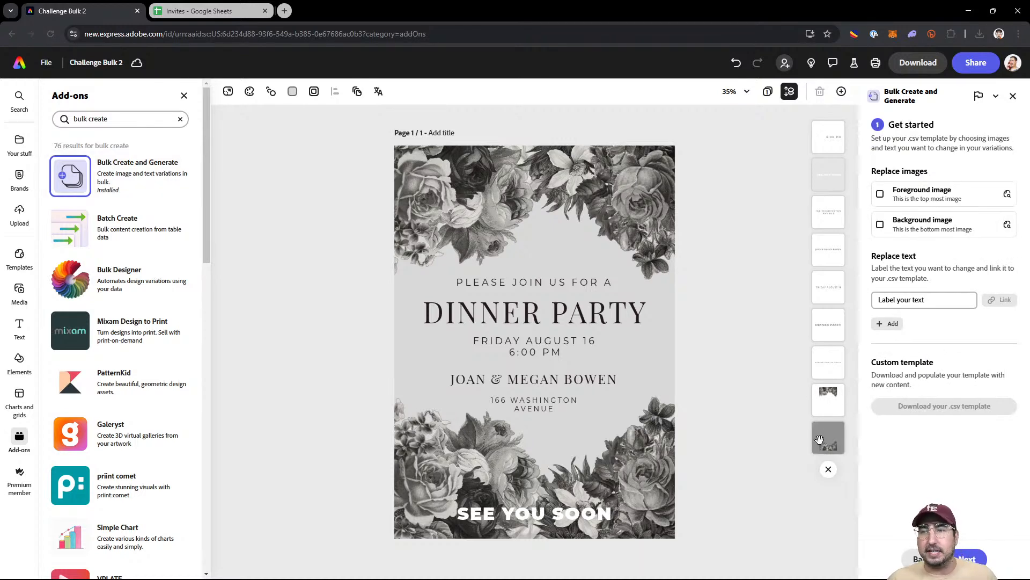
pyautogui.click(880, 194)
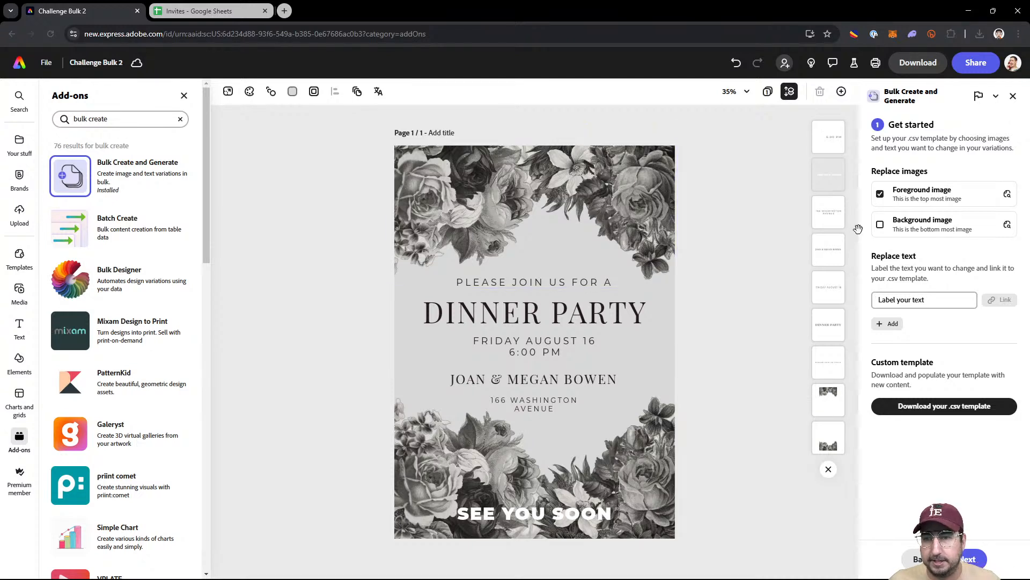
pyautogui.click(880, 226)
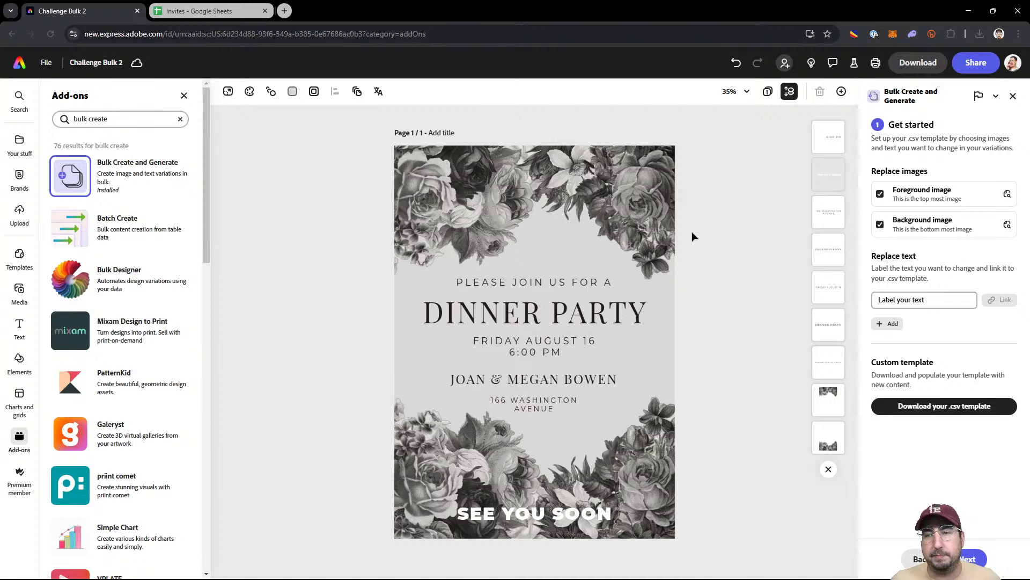
# Step: Label a replaceable text "Top Message" and link it to the "Please join us for a" line on the invitation
pyautogui.click(936, 301)
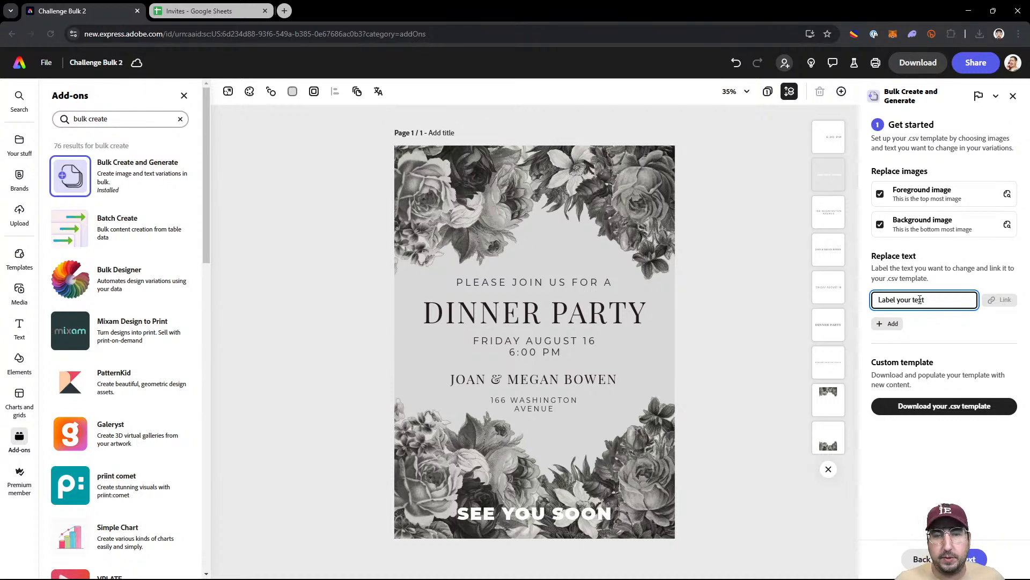
pyautogui.write('Top Message')
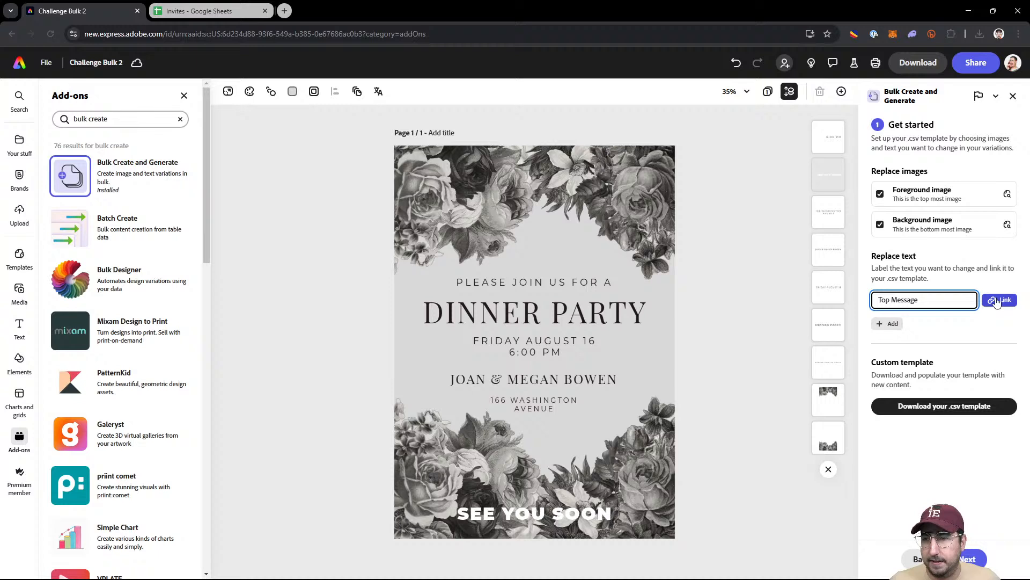
pyautogui.click(997, 302)
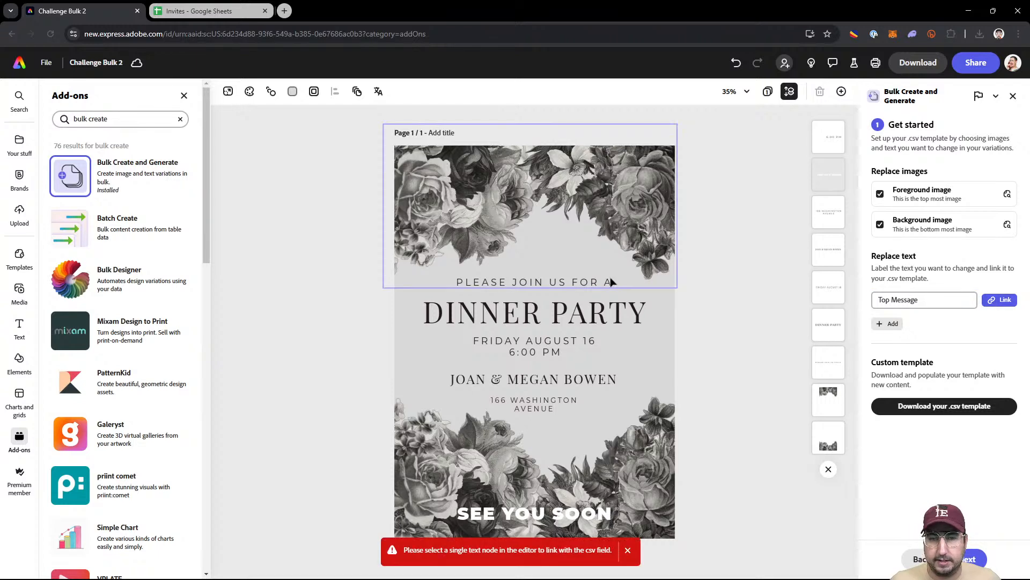
pyautogui.click(556, 283)
pyautogui.click(996, 300)
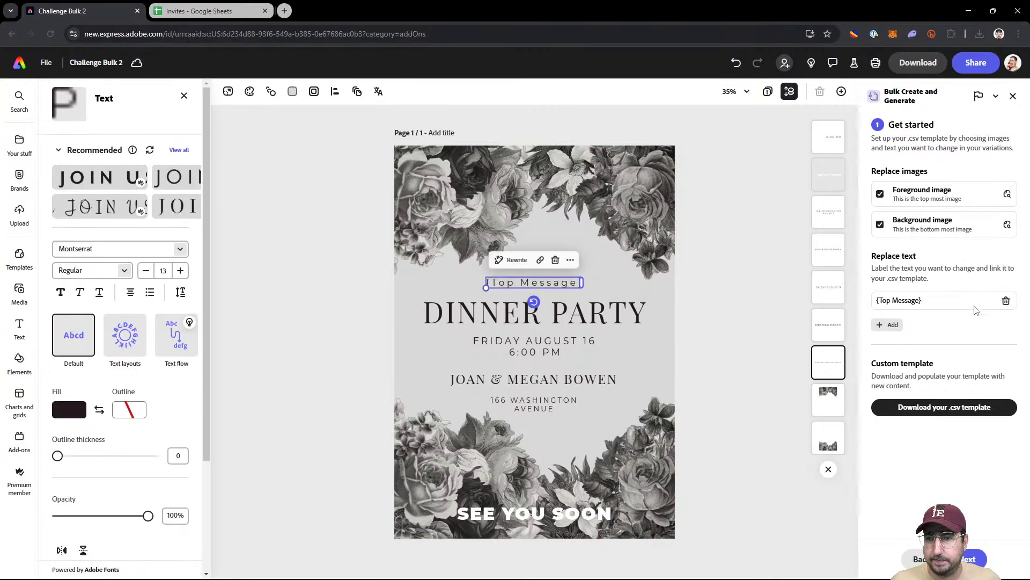
# Step: Add a second replaceable text labelled "Time" and link it to the "6:00 PM" text box
pyautogui.click(906, 327)
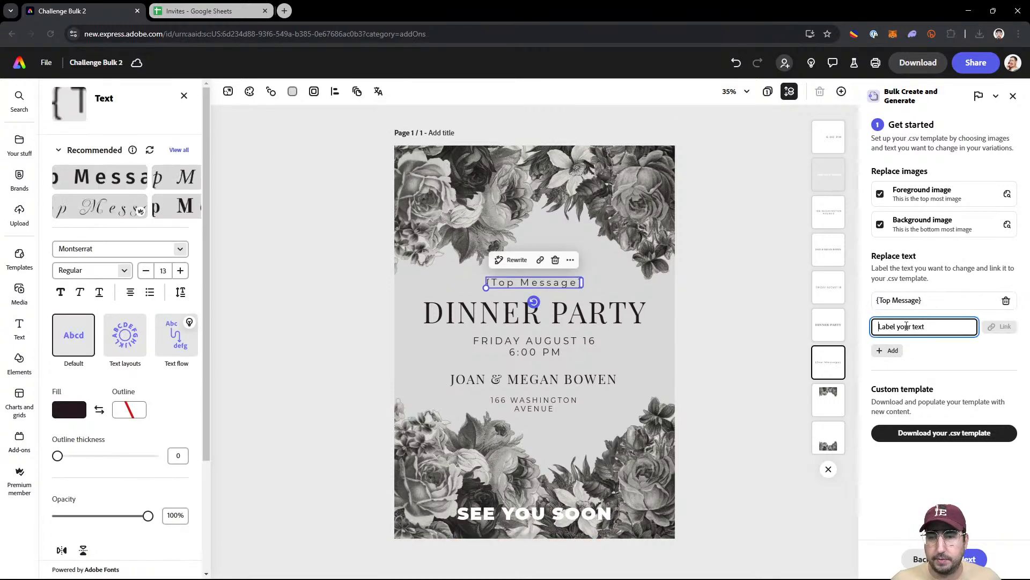
pyautogui.write('Ti')
pyautogui.press('BackSpace')
pyautogui.press('BackSpace')
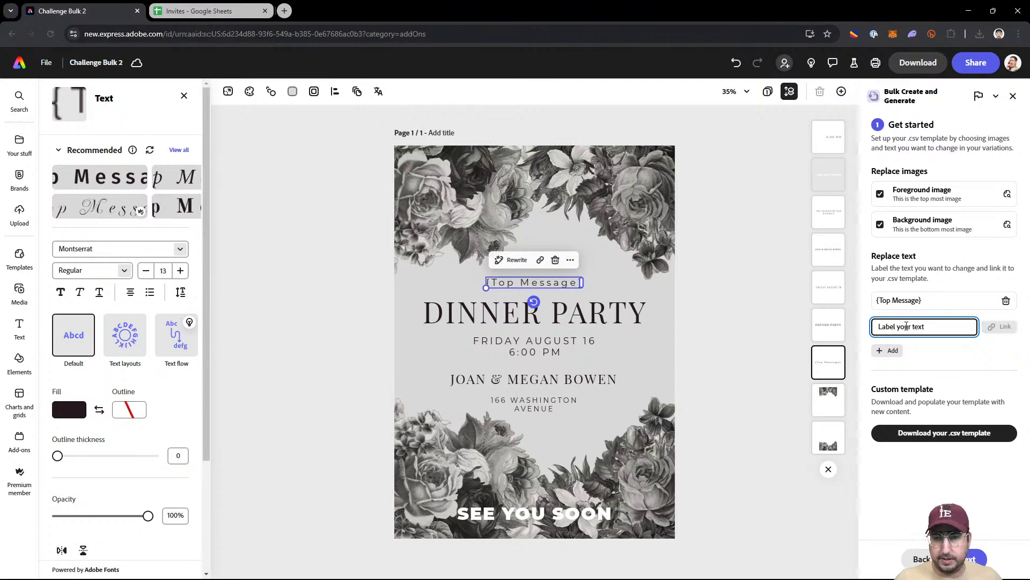
pyautogui.write('Time')
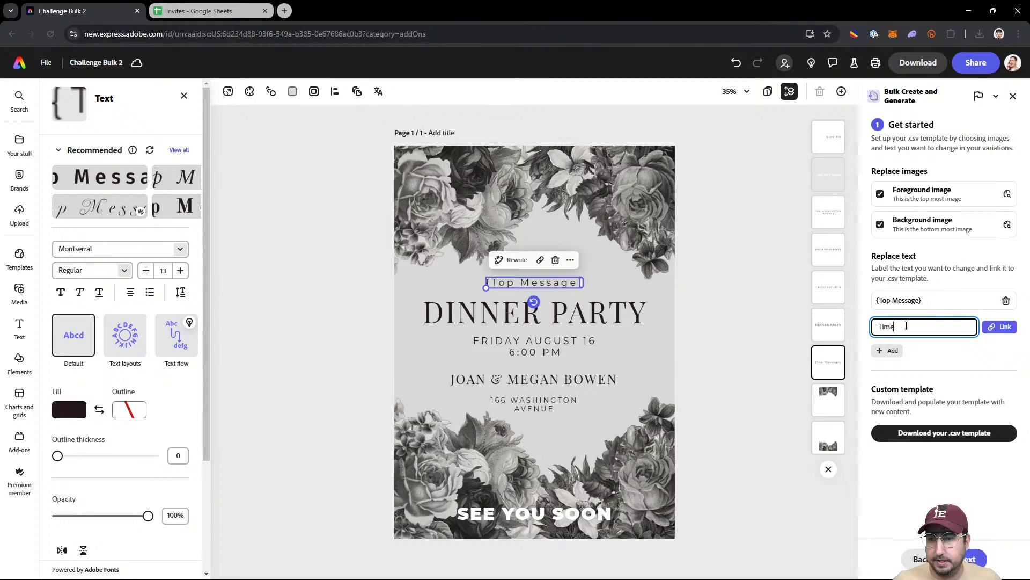
pyautogui.click(535, 352)
pyautogui.click(1000, 326)
# Step: Add a replaceable text labelled "Name" and link it to the hosts' names line on the invitation
pyautogui.click(891, 351)
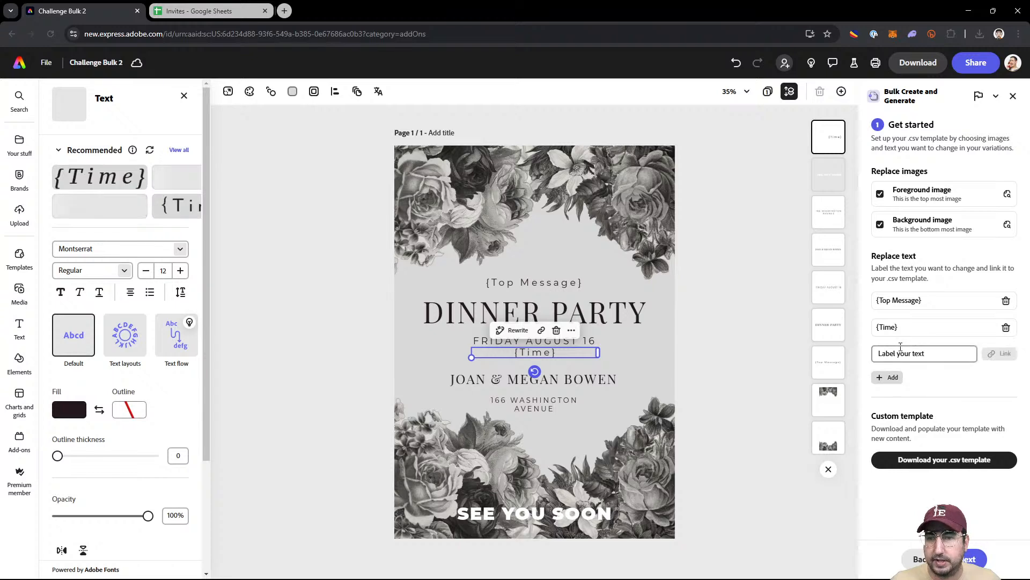
pyautogui.write('N')
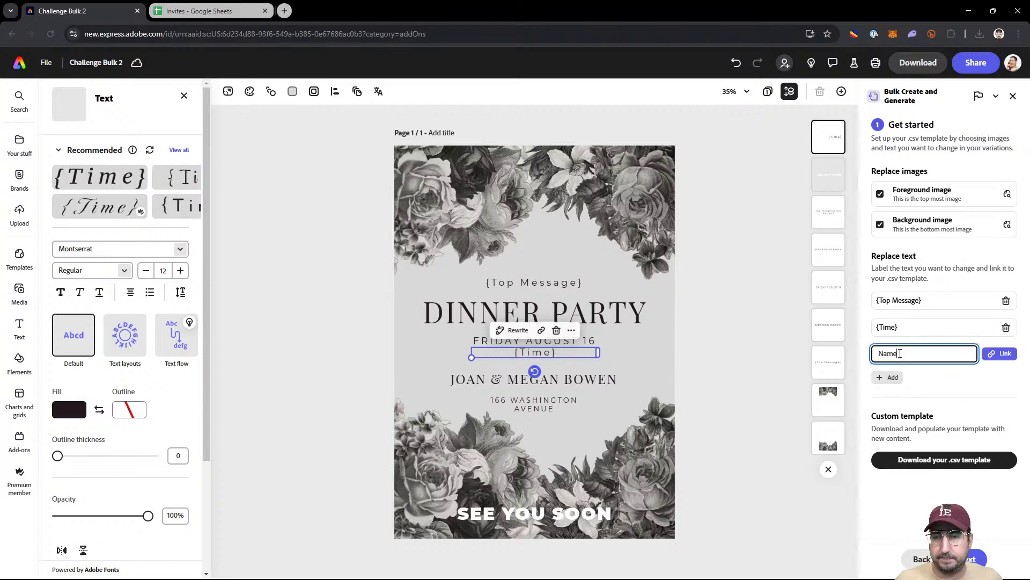
pyautogui.write('ame')
pyautogui.click(594, 381)
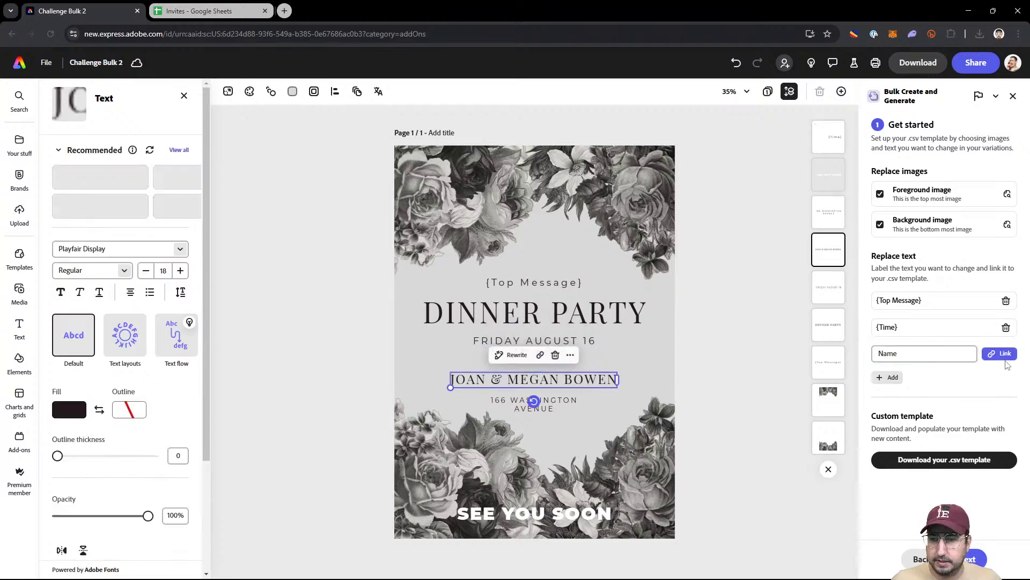
pyautogui.click(1000, 353)
# Step: Add a replaceable text labelled "Message" and link it to the "SEE YOU SOON" line
pyautogui.click(891, 378)
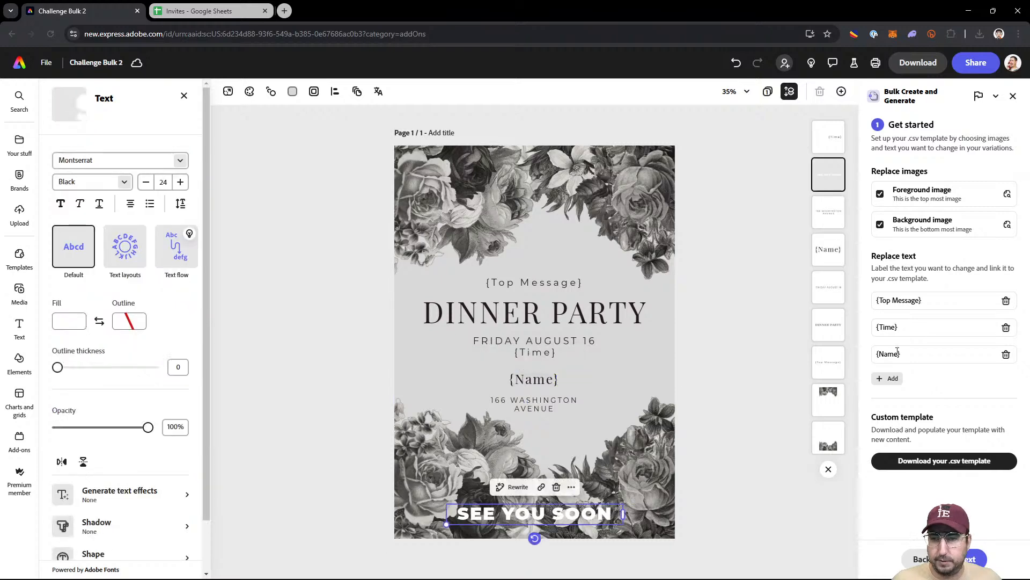
pyautogui.click(900, 379)
pyautogui.write('Message')
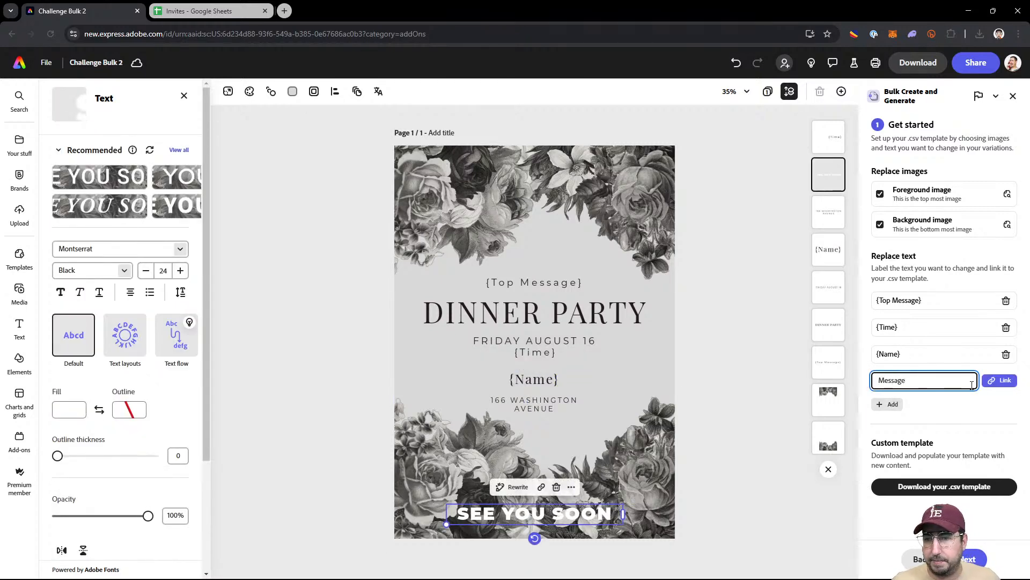
pyautogui.click(999, 381)
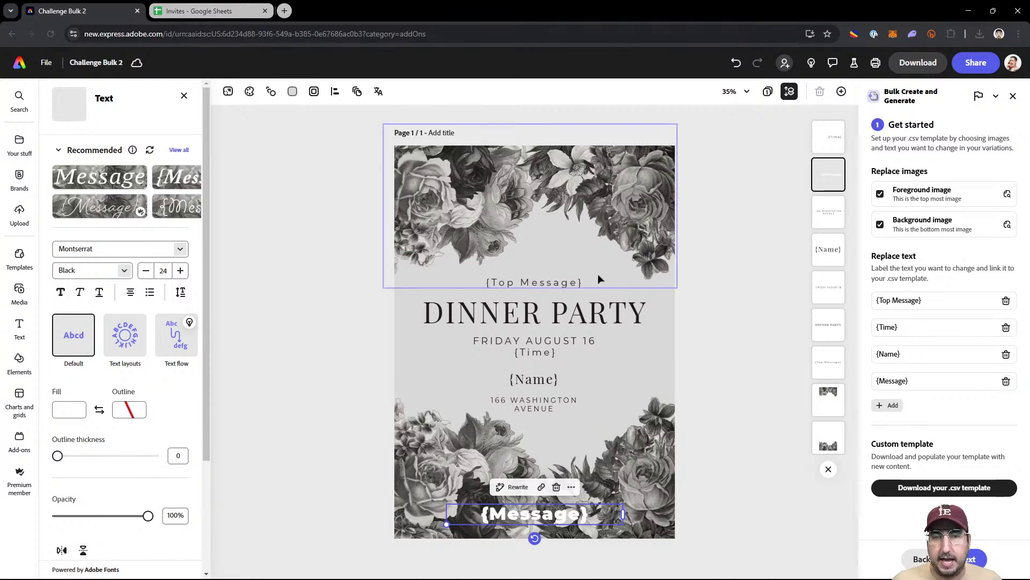
# Step: Inspect the upper and lower floral images on the invitation as the foreground and background images, and clear the selection
pyautogui.click(503, 194)
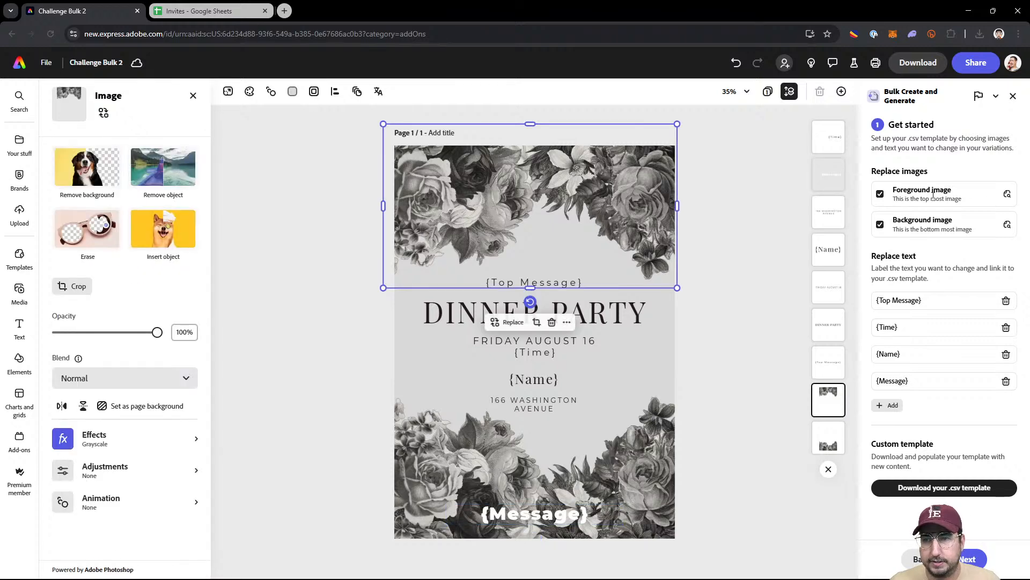
pyautogui.click(661, 437)
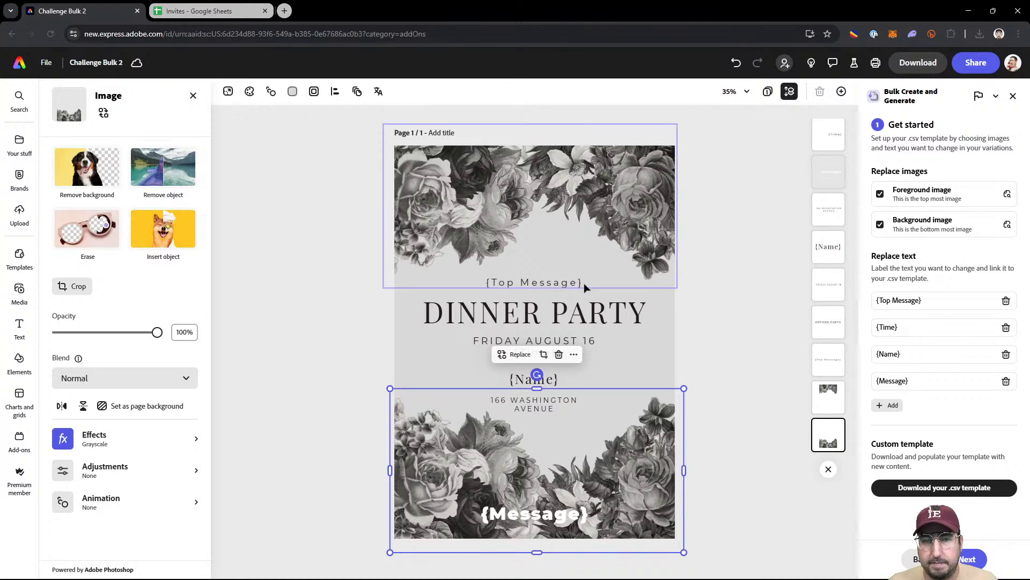
pyautogui.click(639, 347)
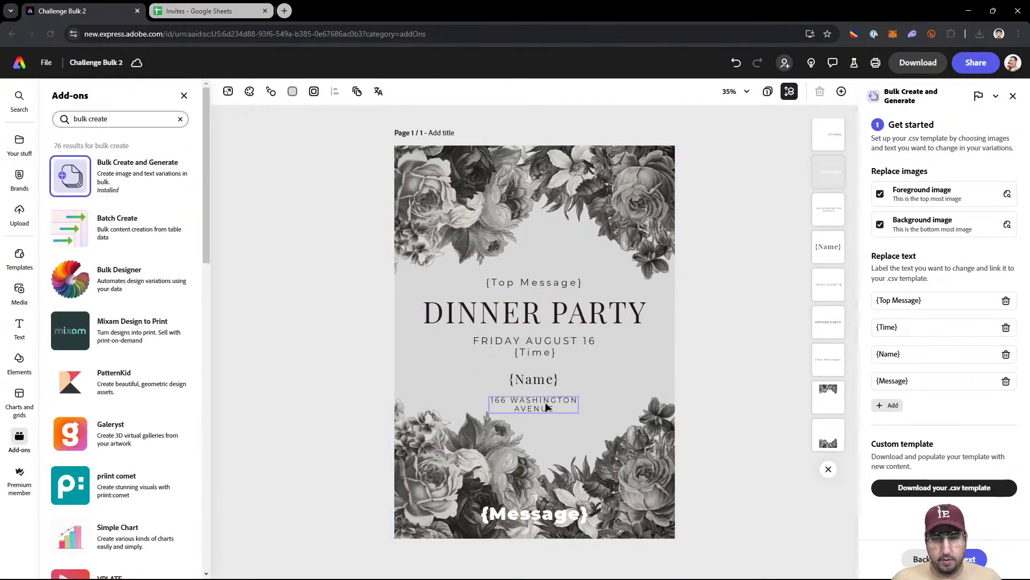
# Step: Select all texts and images on the invitation and align them to a common horizontal center
pyautogui.moveTo(724, 164); pyautogui.dragTo(440, 548)
pyautogui.click(334, 93)
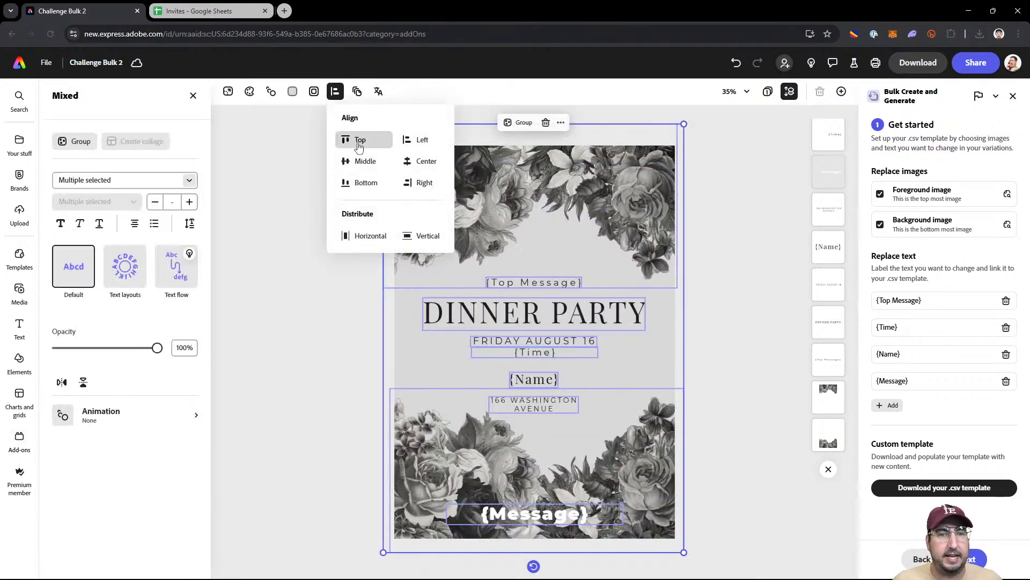
pyautogui.click(424, 162)
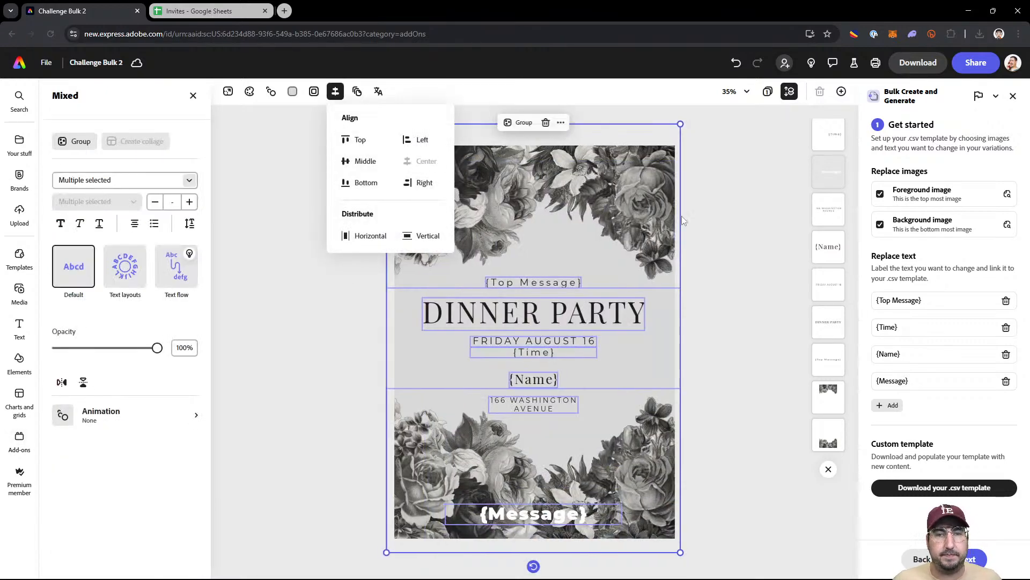
pyautogui.click(759, 279)
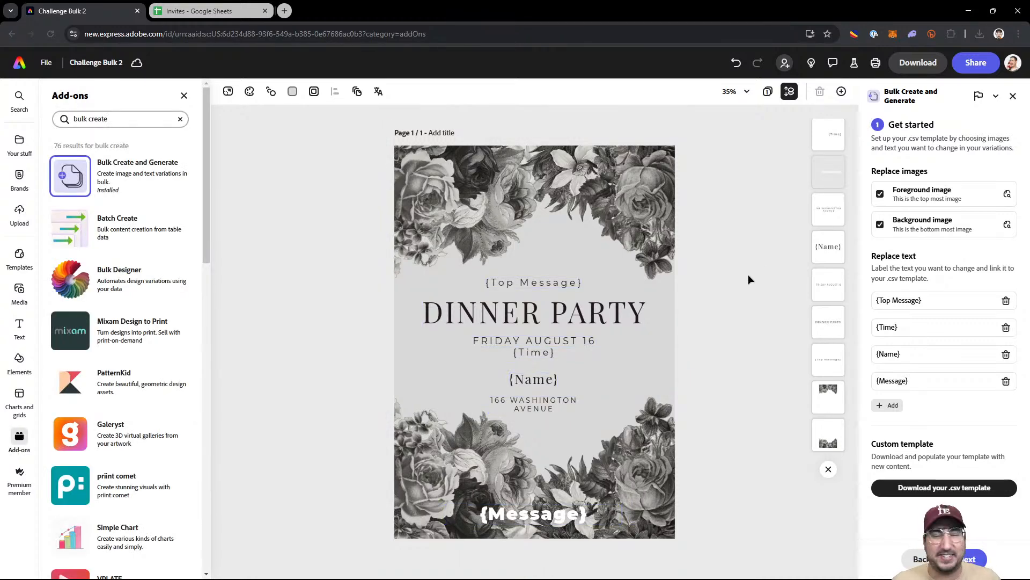
# Step: Download the custom CSV template and, in its Google Sheets copy, widen columns C, D and E to fit their headers
pyautogui.click(939, 488)
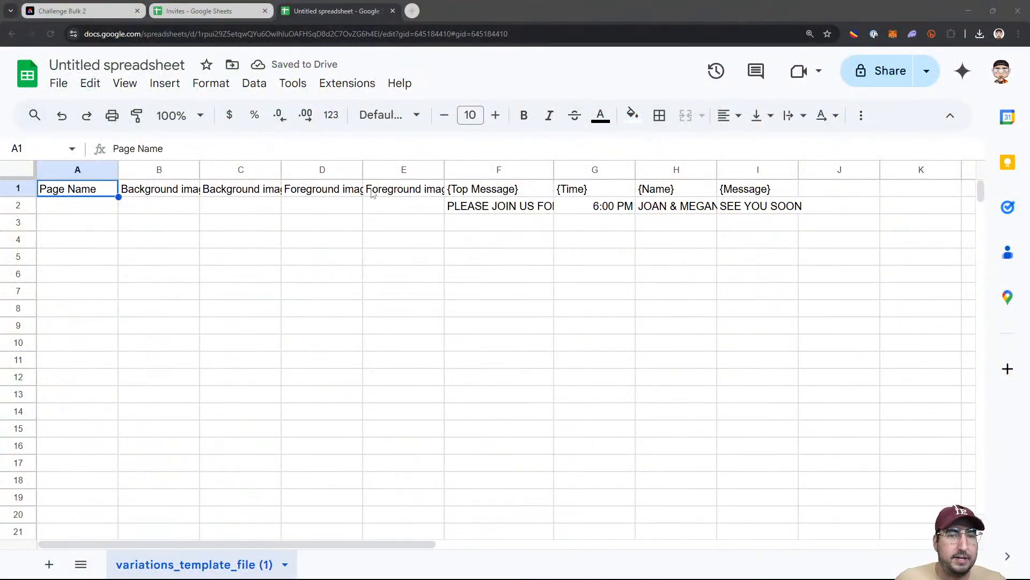
pyautogui.moveTo(363, 169); pyautogui.dragTo(442, 169)
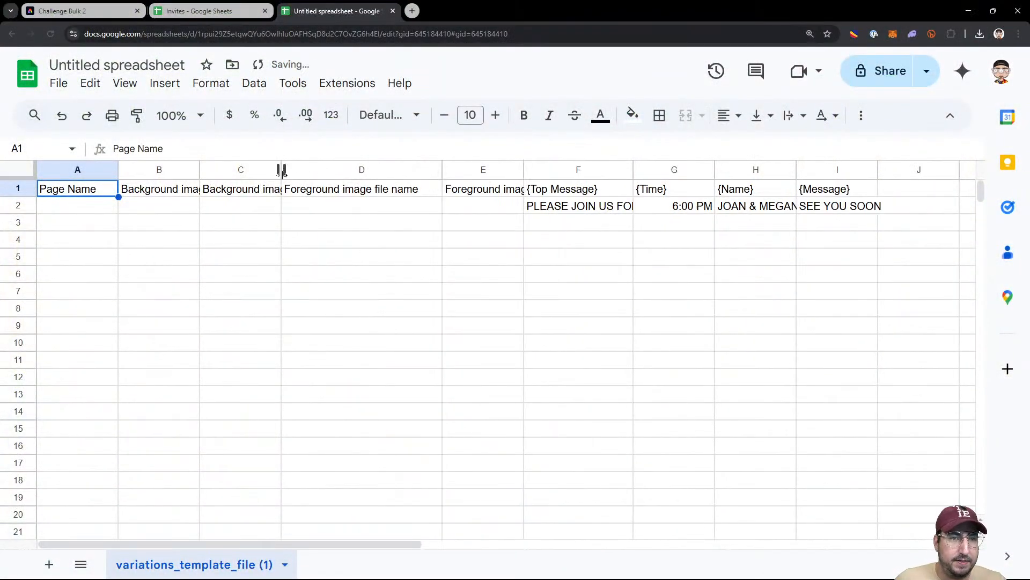
pyautogui.moveTo(281, 170); pyautogui.dragTo(335, 169)
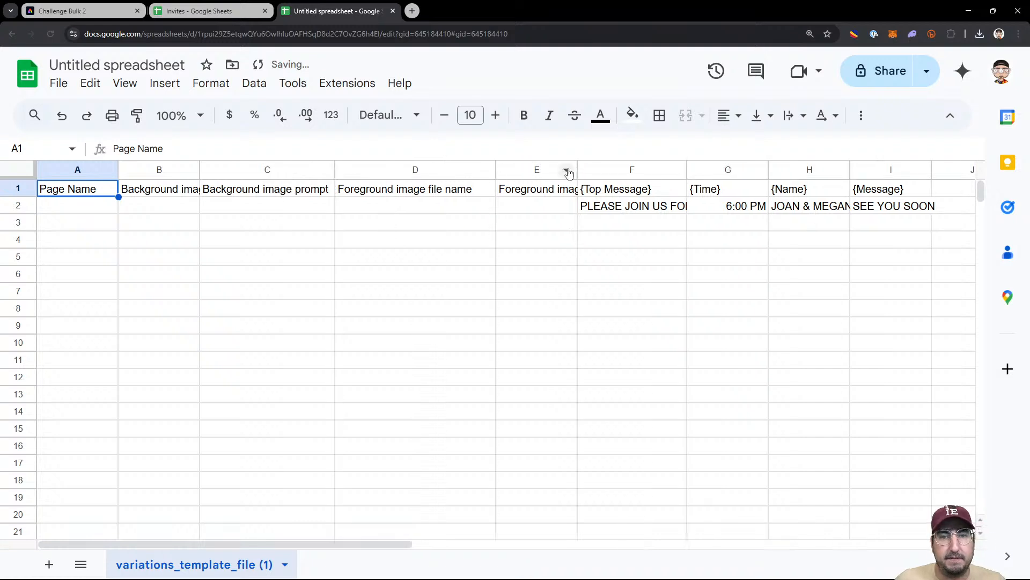
pyautogui.moveTo(578, 170); pyautogui.dragTo(635, 170)
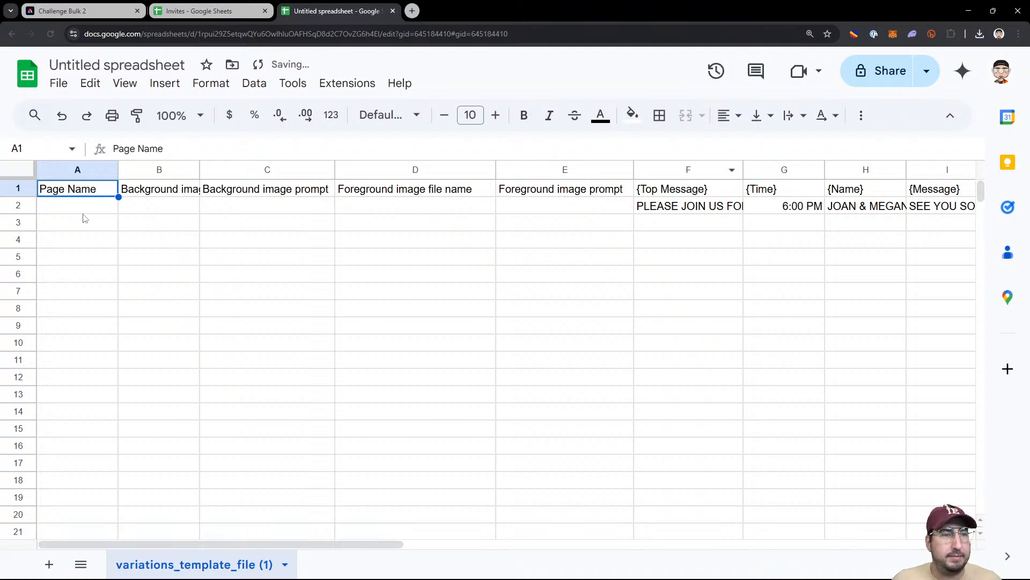
# Step: Copy all the Top Line entries from the Invites spreadsheet into the template's {Top Message} column, starting at F2
pyautogui.click(329, 259)
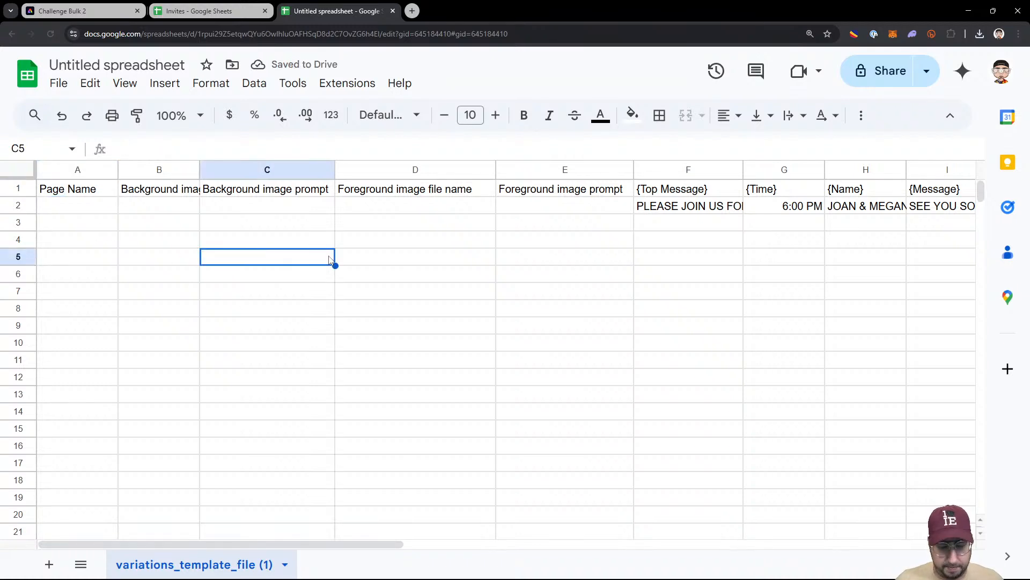
pyautogui.hotkey('ctrl', '-')
pyautogui.hotkey('ctrl', '-')
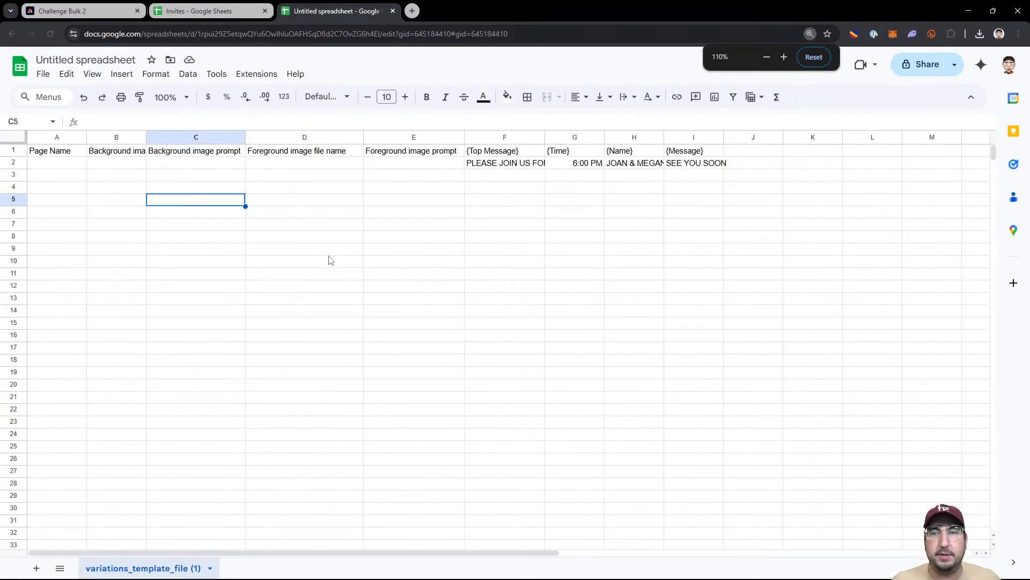
pyautogui.click(194, 11)
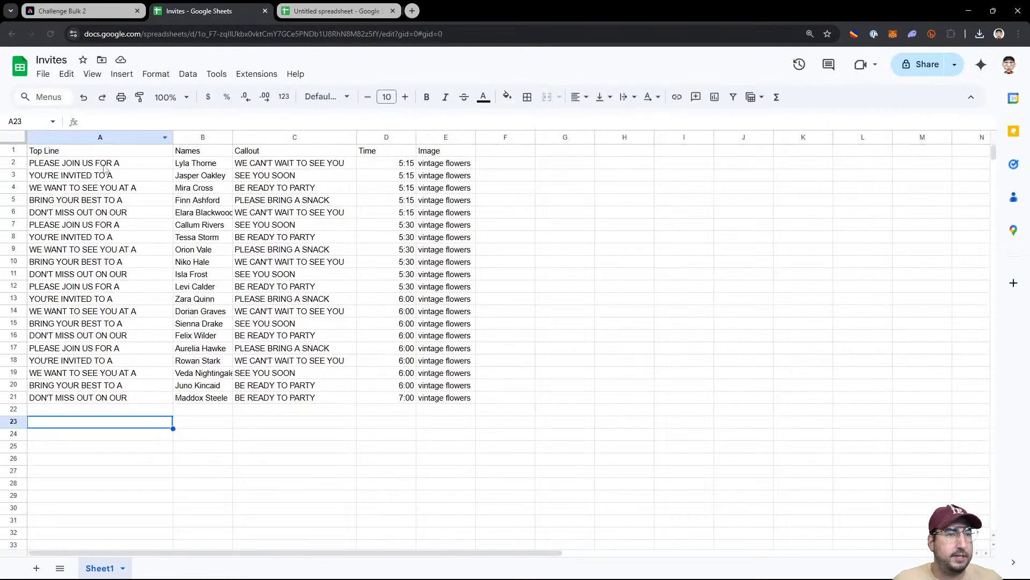
pyautogui.moveTo(104, 167); pyautogui.dragTo(102, 398)
pyautogui.hotkey('ctrl', 'c')
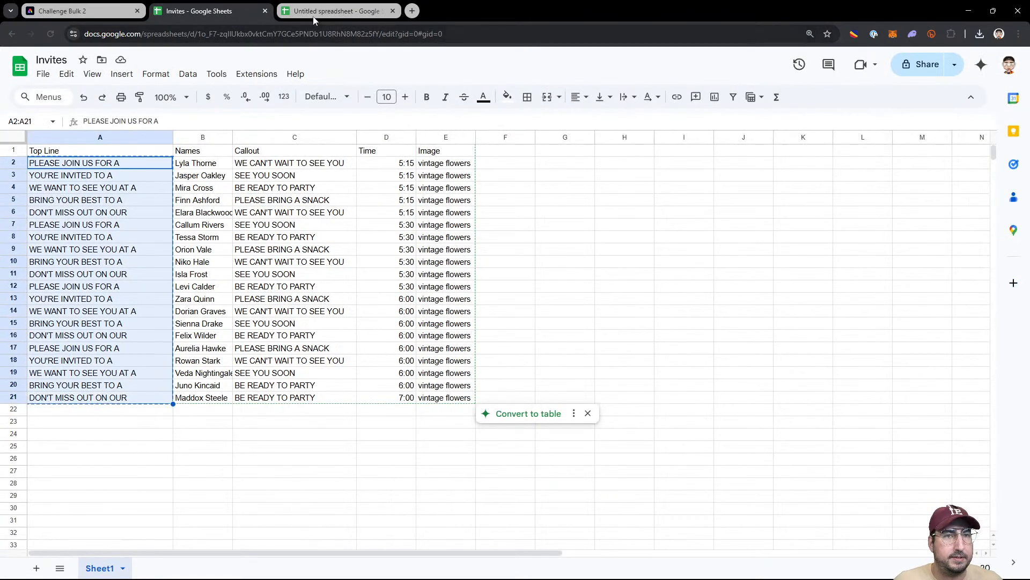
pyautogui.click(314, 15)
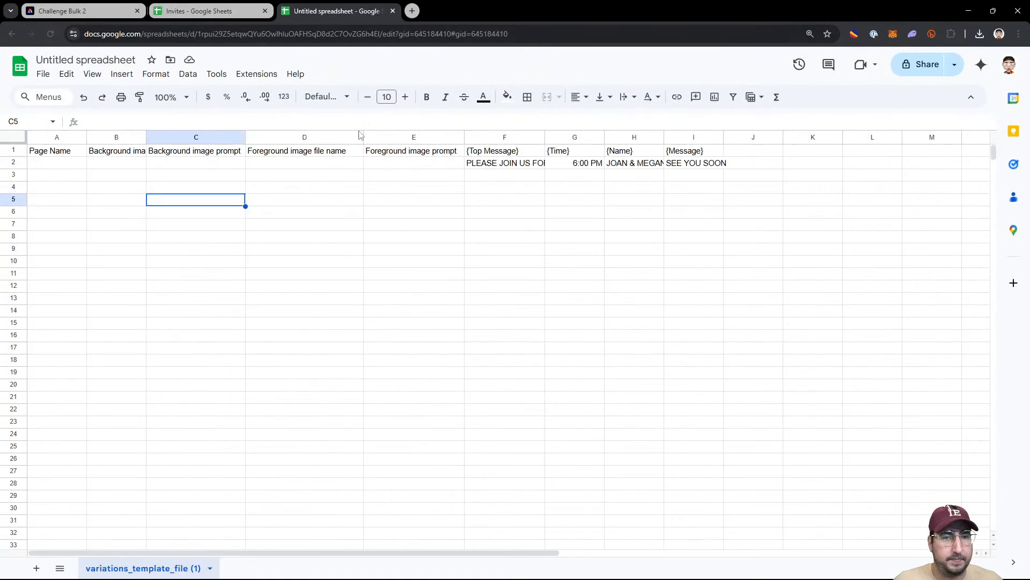
pyautogui.click(505, 164)
pyautogui.hotkey('ctrl', 'v')
# Step: Copy all the entries under Names in the Invites spreadsheet into the template's {Name} column, starting at H2
pyautogui.click(215, 11)
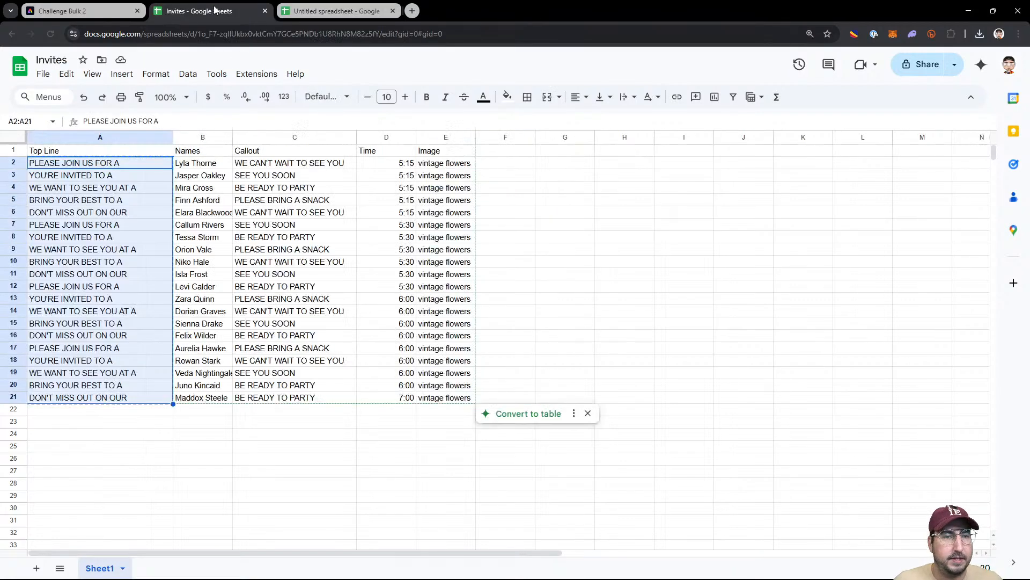
pyautogui.moveTo(207, 164); pyautogui.dragTo(202, 398)
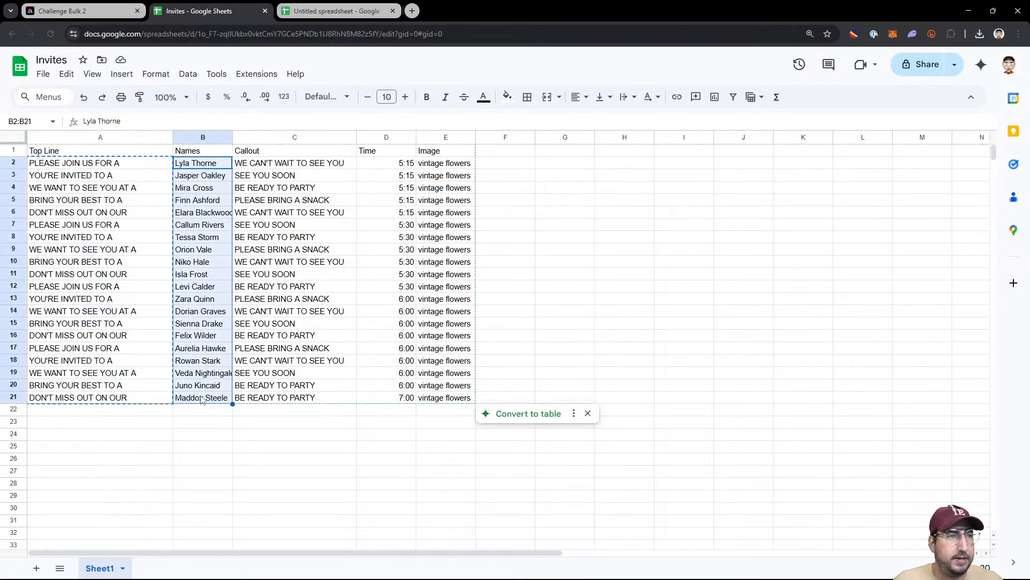
pyautogui.click(314, 11)
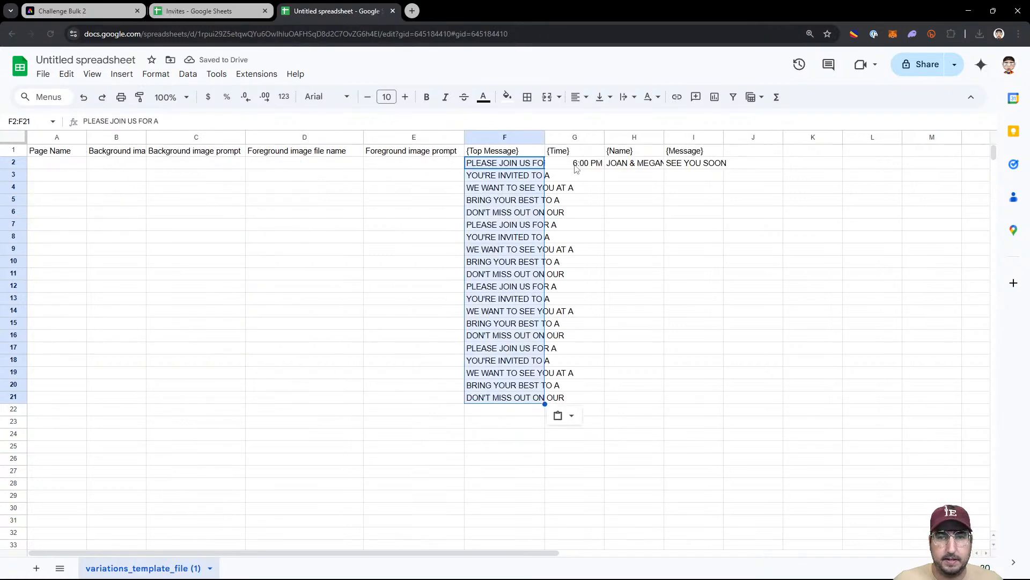
pyautogui.click(629, 165)
pyautogui.hotkey('ctrl', 'v')
# Step: Copy all the Callout entries from the Invites spreadsheet into the template's {Message} column, starting at I2
pyautogui.click(252, 11)
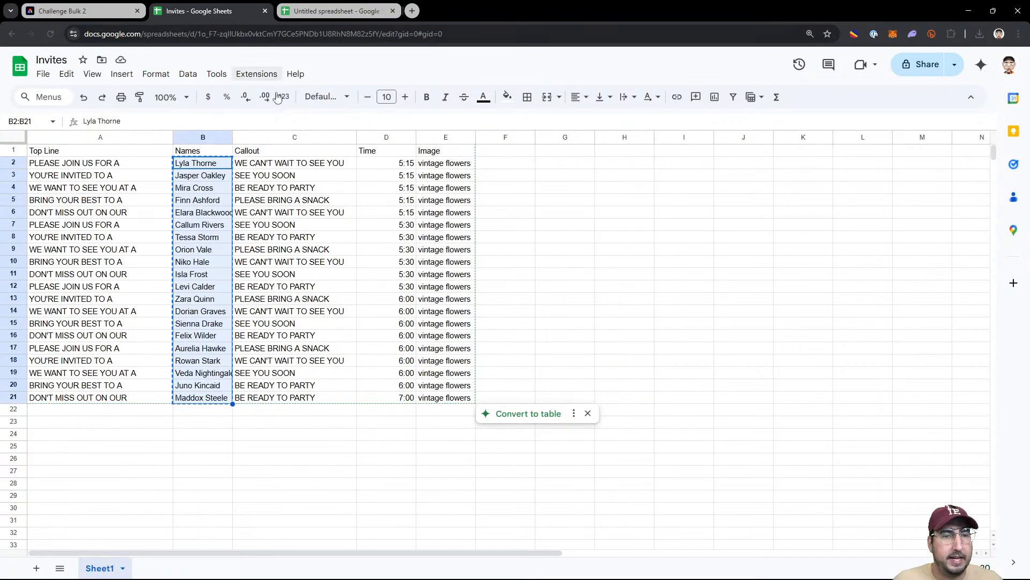
pyautogui.moveTo(310, 166); pyautogui.dragTo(304, 398)
pyautogui.hotkey('ctrl', 'c')
pyautogui.click(319, 13)
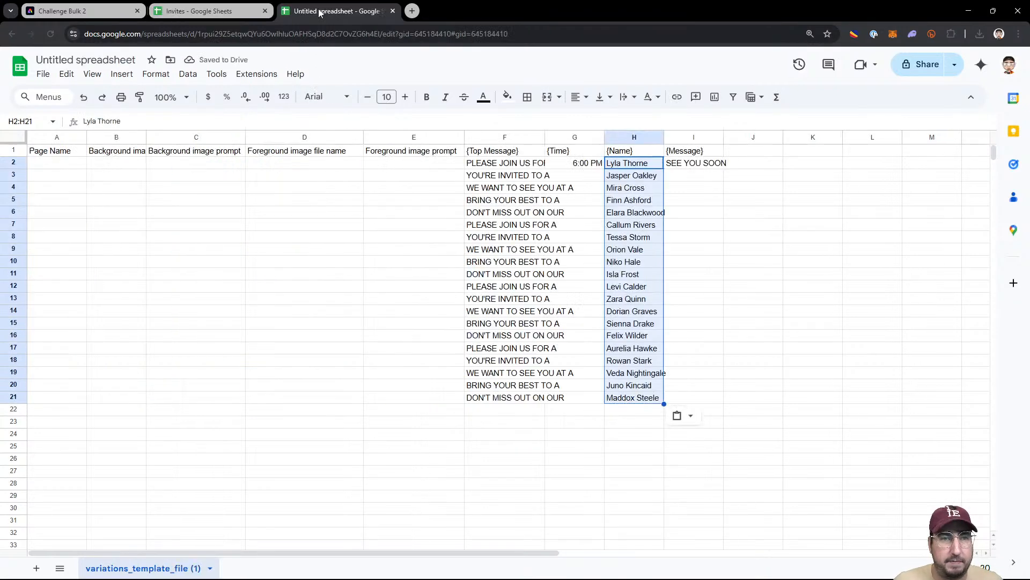
pyautogui.click(680, 163)
pyautogui.hotkey('ctrl', 'v')
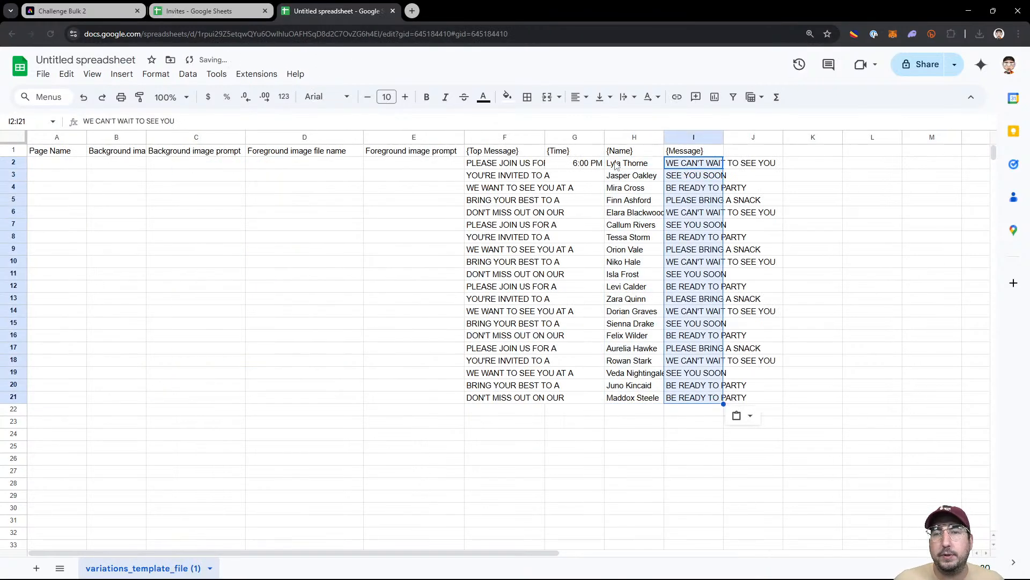
# Step: Copy all the Time entries from the Invites spreadsheet into the template's {Time} column, starting at G2
pyautogui.click(228, 16)
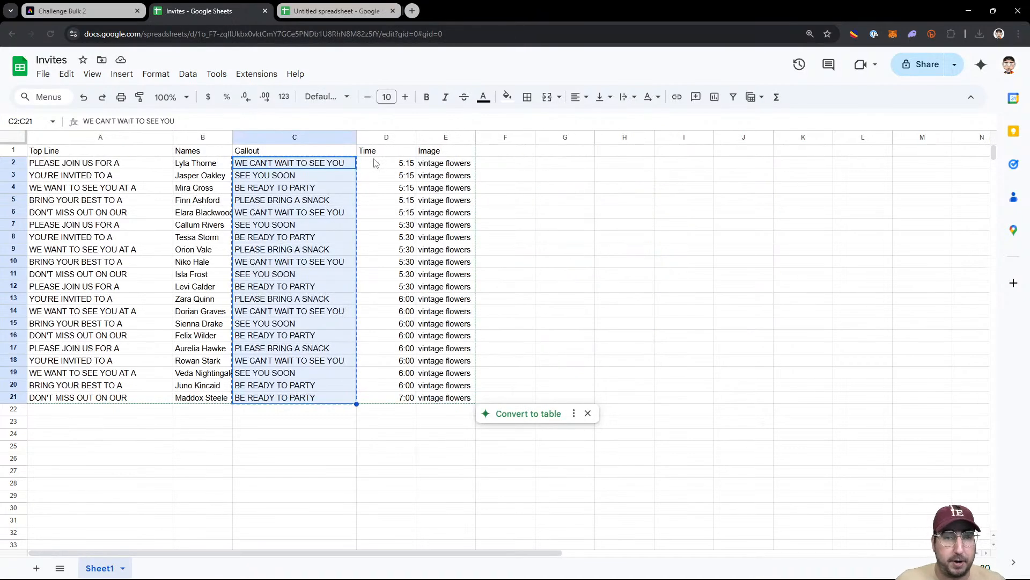
pyautogui.moveTo(375, 161); pyautogui.dragTo(397, 398)
pyautogui.hotkey('ctrl', 'c')
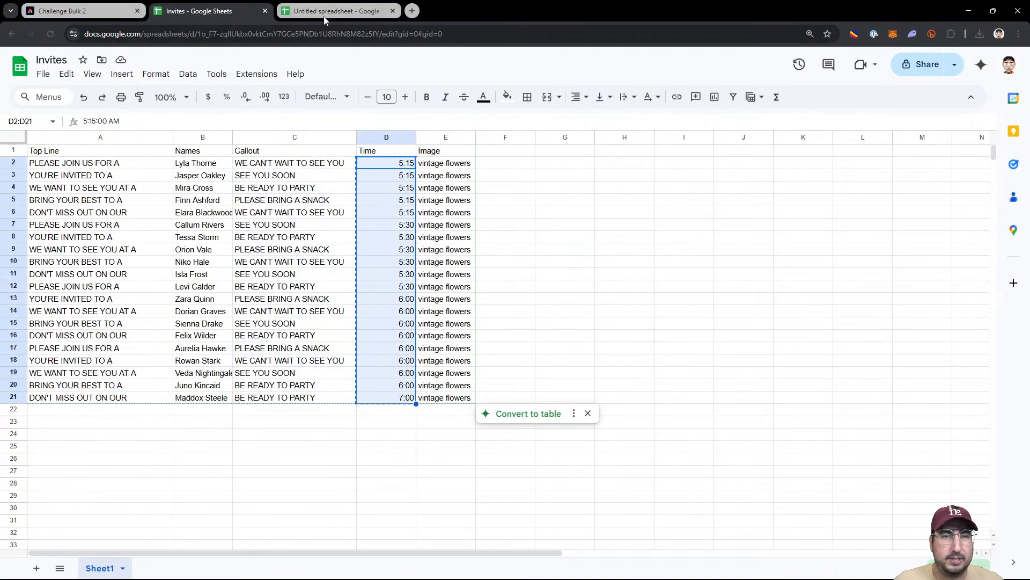
pyautogui.click(335, 10)
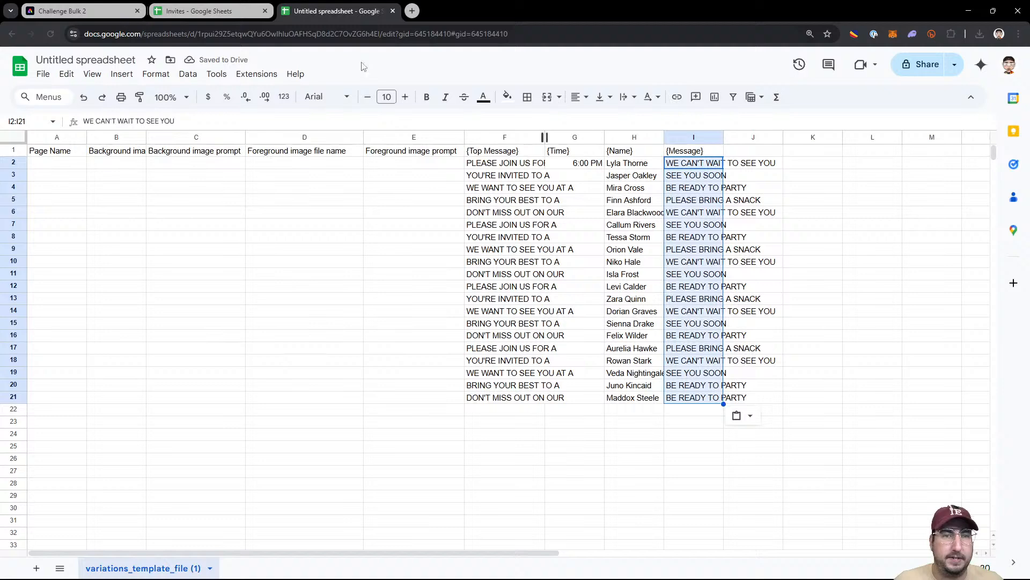
pyautogui.click(573, 165)
pyautogui.hotkey('ctrl', 'v')
pyautogui.click(228, 12)
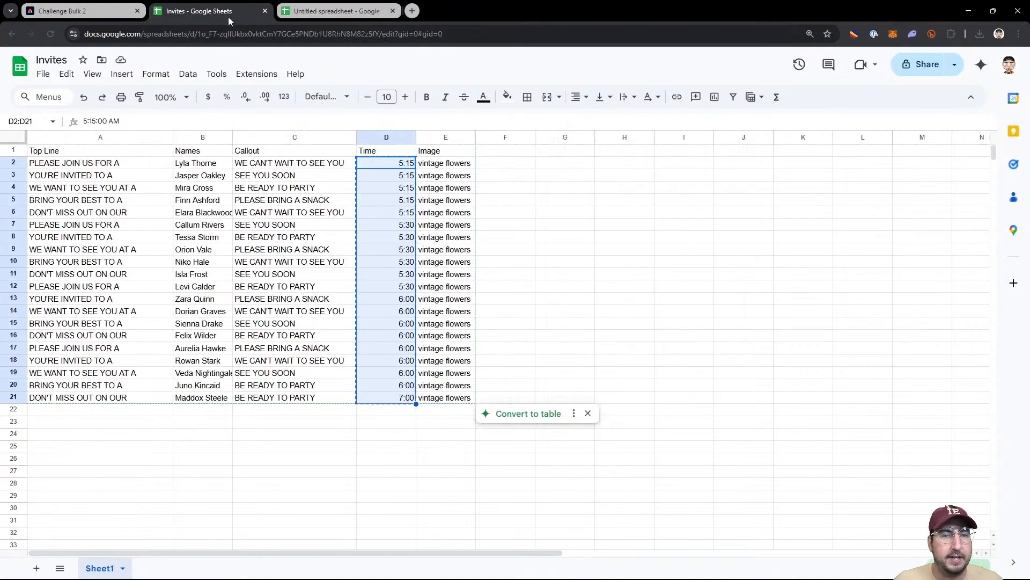
pyautogui.moveTo(450, 169); pyautogui.dragTo(447, 398)
pyautogui.hotkey('ctrl', 'c')
pyautogui.click(311, 11)
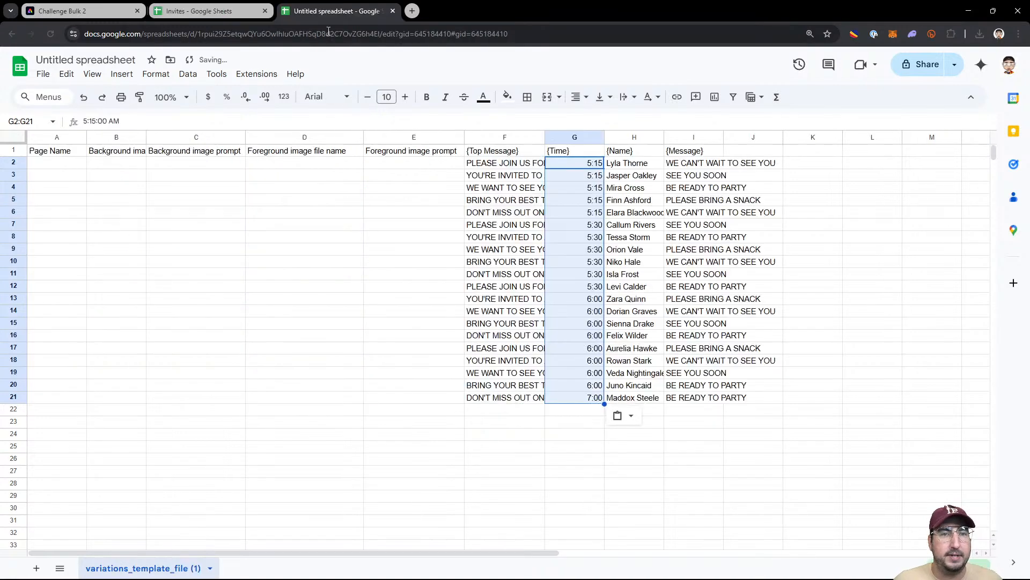
# Step: Enter the foreground image prompt "Vintage flowers growing from bottom of frame on white background" in E2 and fill it down to E21
pyautogui.click(407, 168)
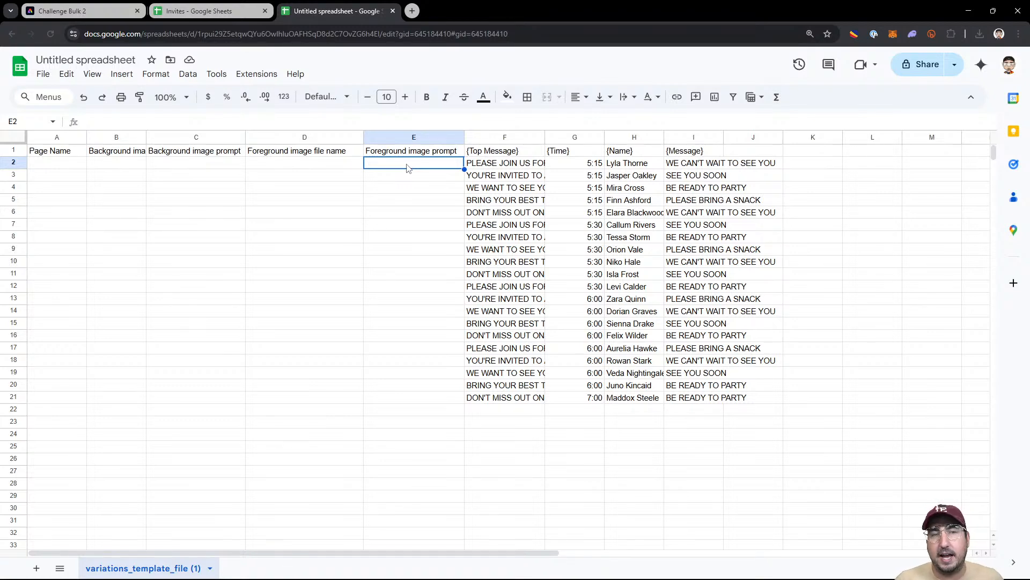
pyautogui.write('Fi')
pyautogui.press('BackSpace')
pyautogui.write('Vintag')
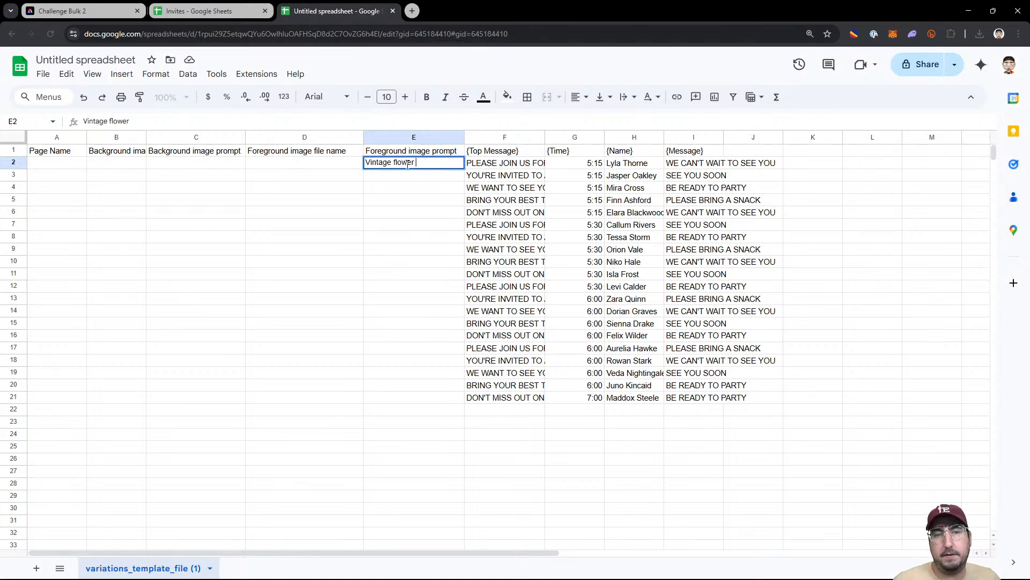
pyautogui.write('e flowers growing')
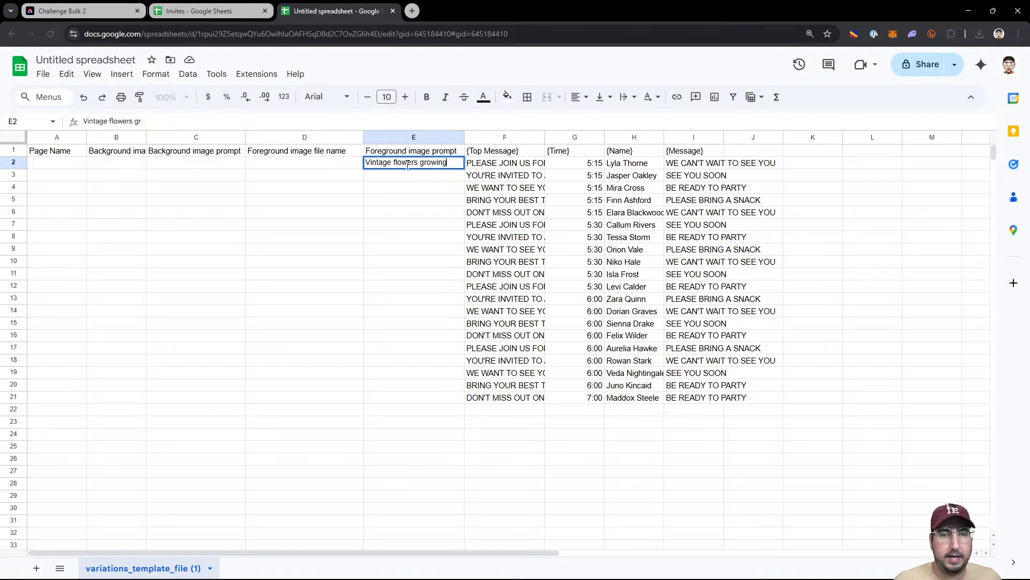
pyautogui.write(' from b')
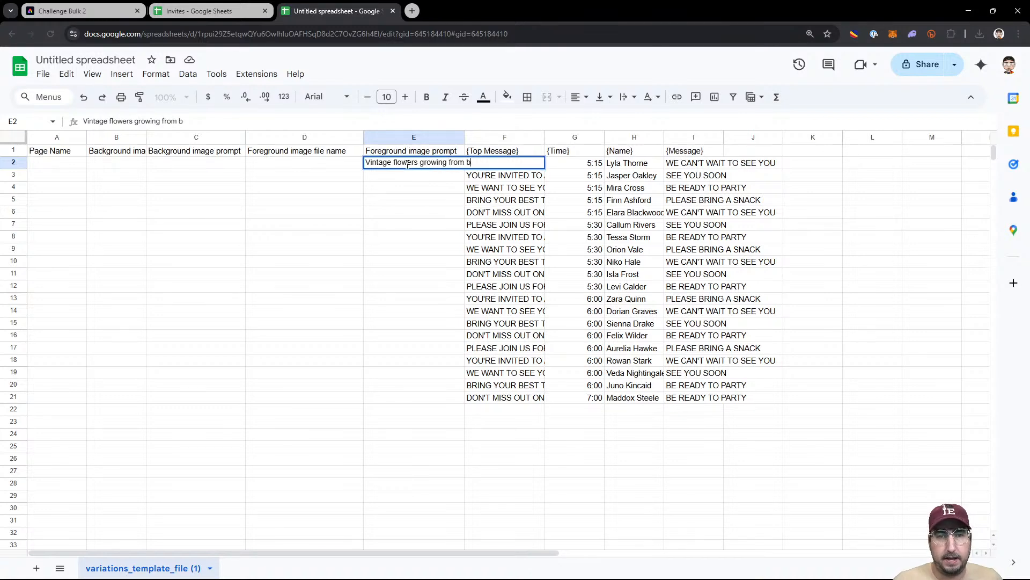
pyautogui.write('ottom of ')
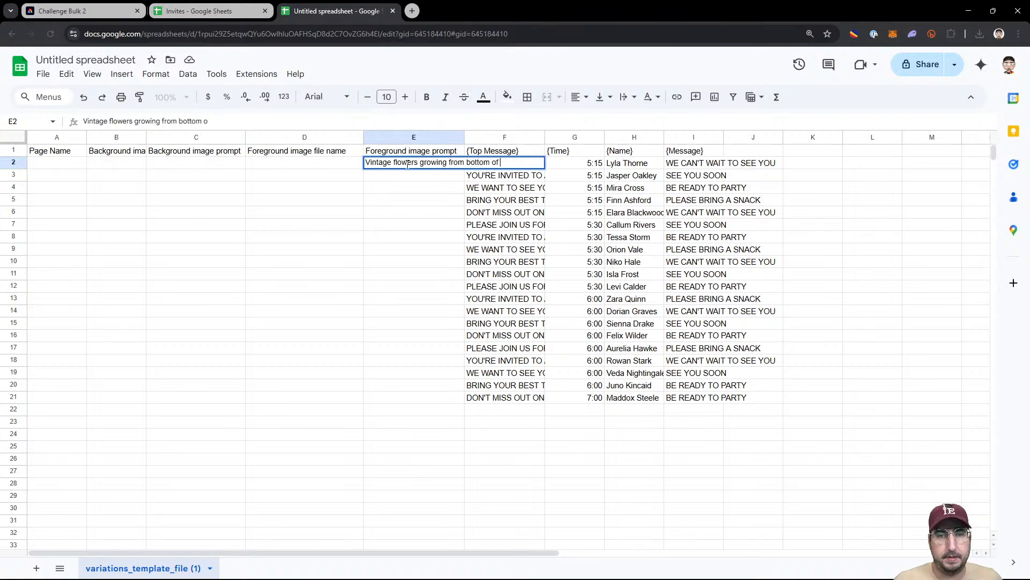
pyautogui.write('frame')
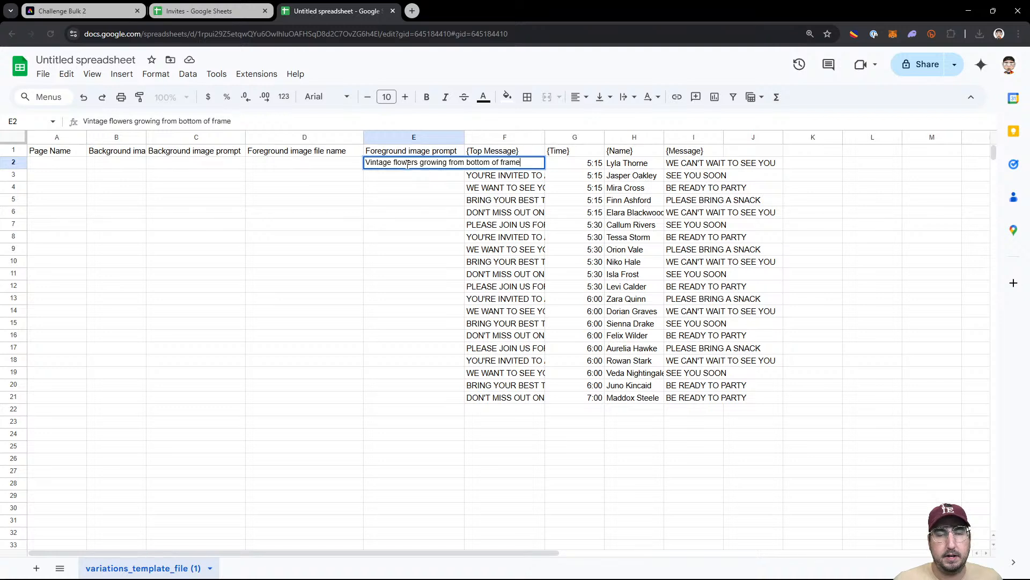
pyautogui.write(' on white bac')
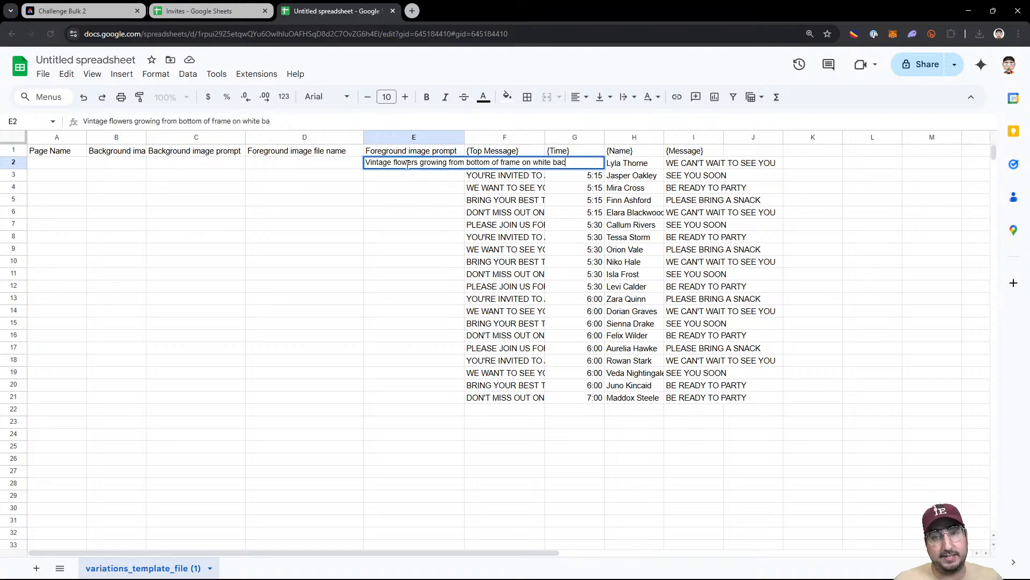
pyautogui.write('kground')
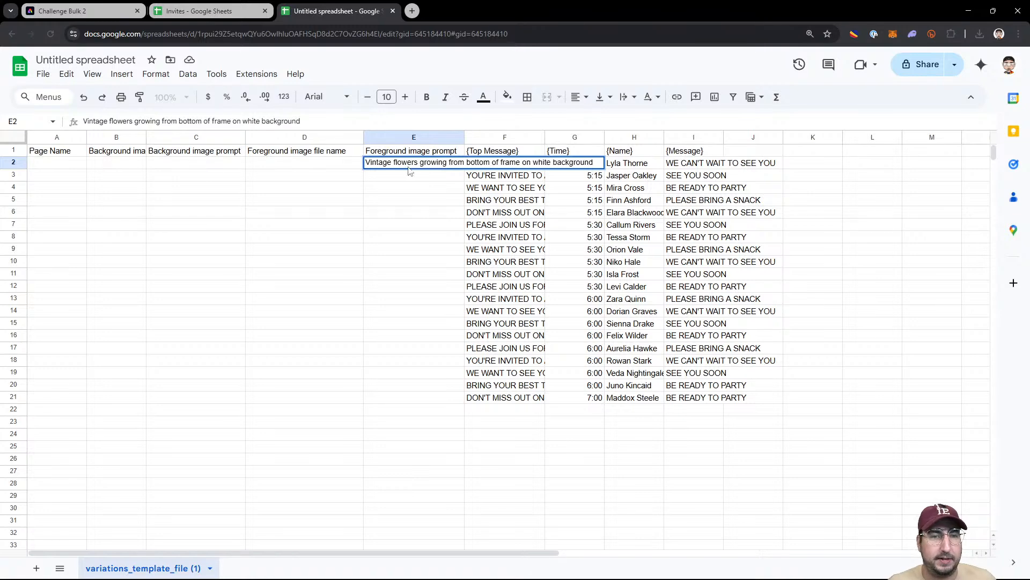
pyautogui.press('Return')
pyautogui.click(413, 160)
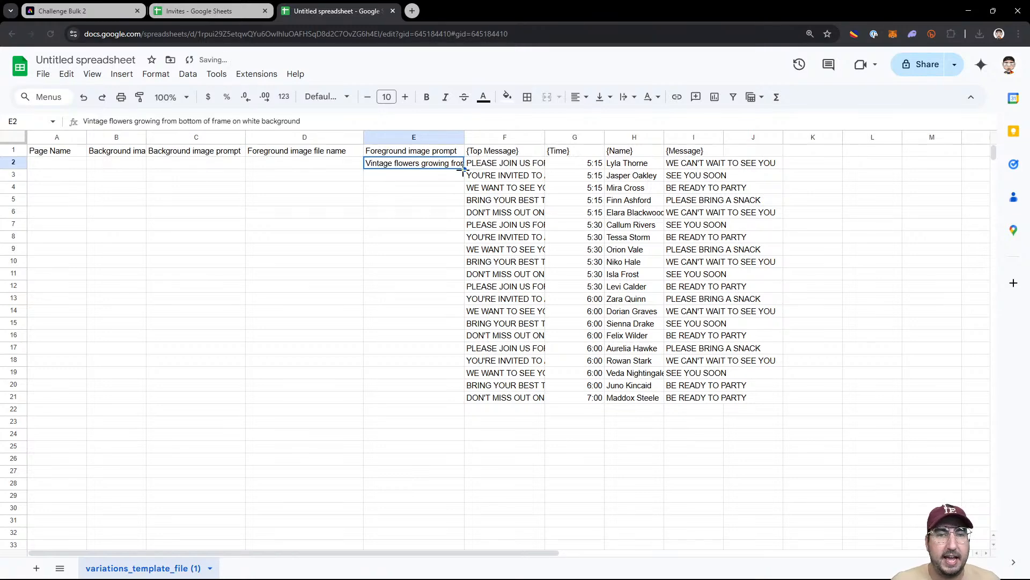
pyautogui.moveTo(464, 170); pyautogui.dragTo(451, 400)
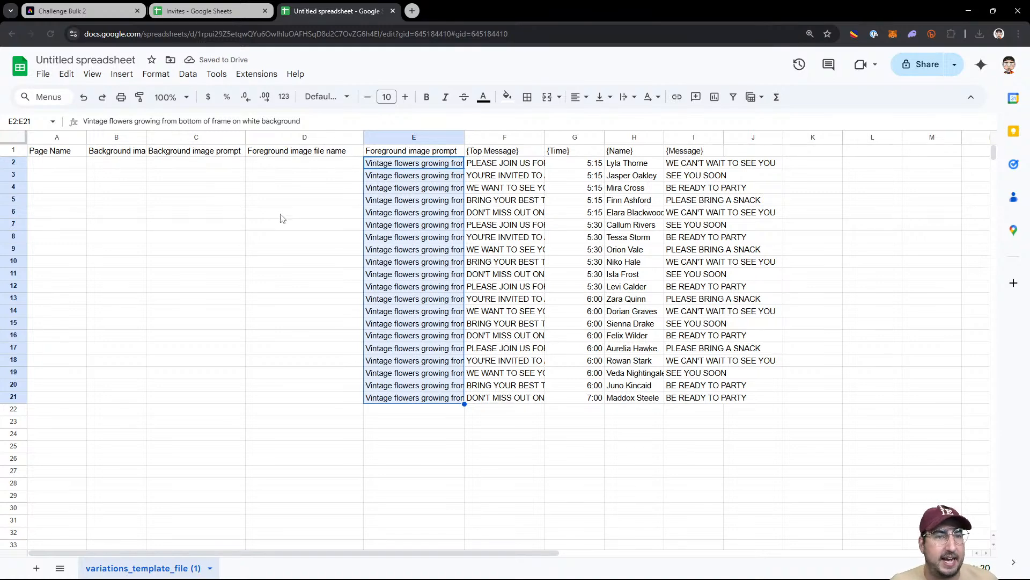
# Step: Copy the foreground image prompts in E2:E21 into the Background image prompt column, starting at C2
pyautogui.click(277, 189)
pyautogui.moveTo(382, 166); pyautogui.dragTo(404, 400)
pyautogui.hotkey('ctrl', 'c')
pyautogui.click(213, 165)
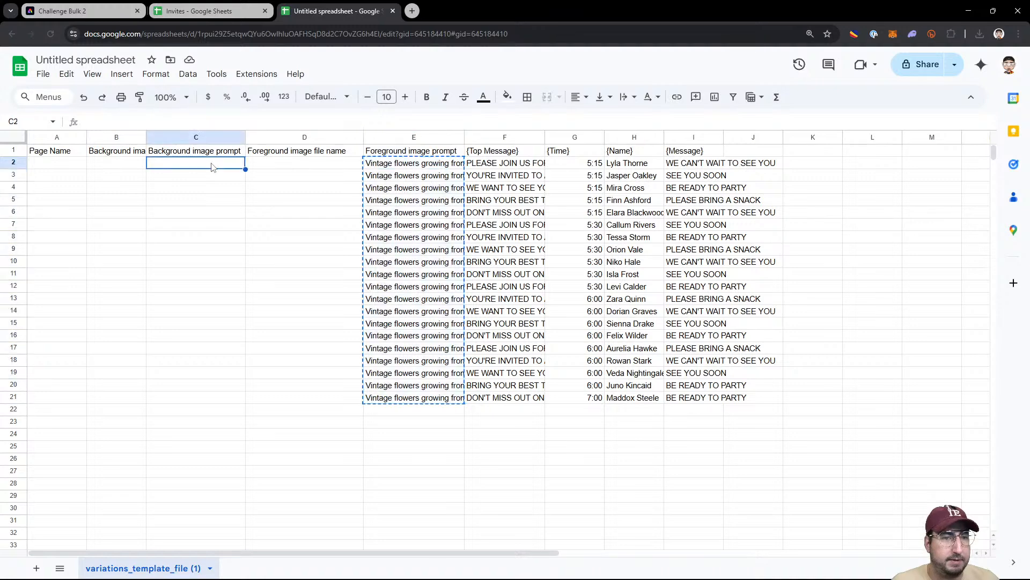
pyautogui.hotkey('ctrl', 'v')
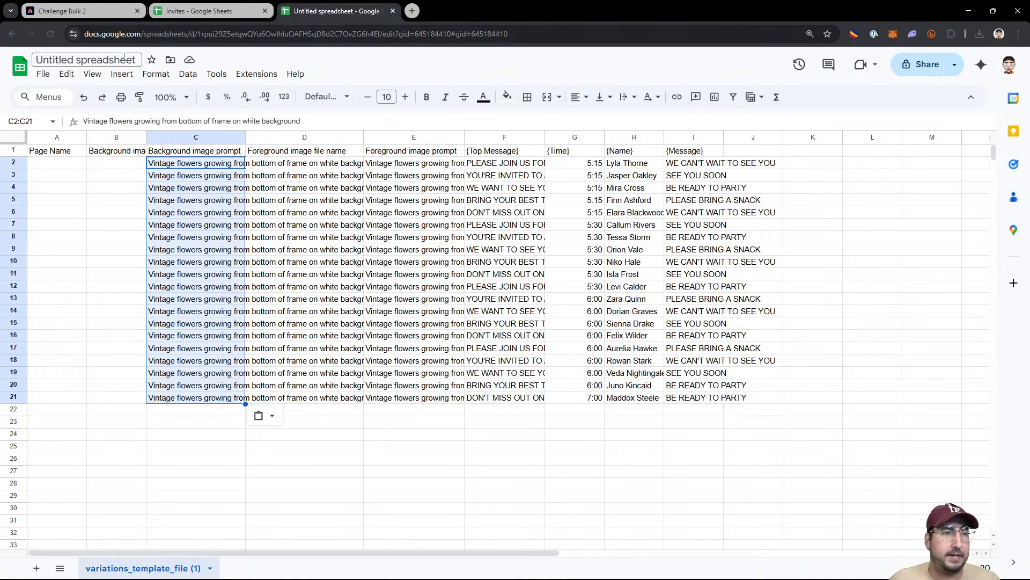
# Step: Rename the untitled template spreadsheet as InvitesTest
pyautogui.click(63, 63)
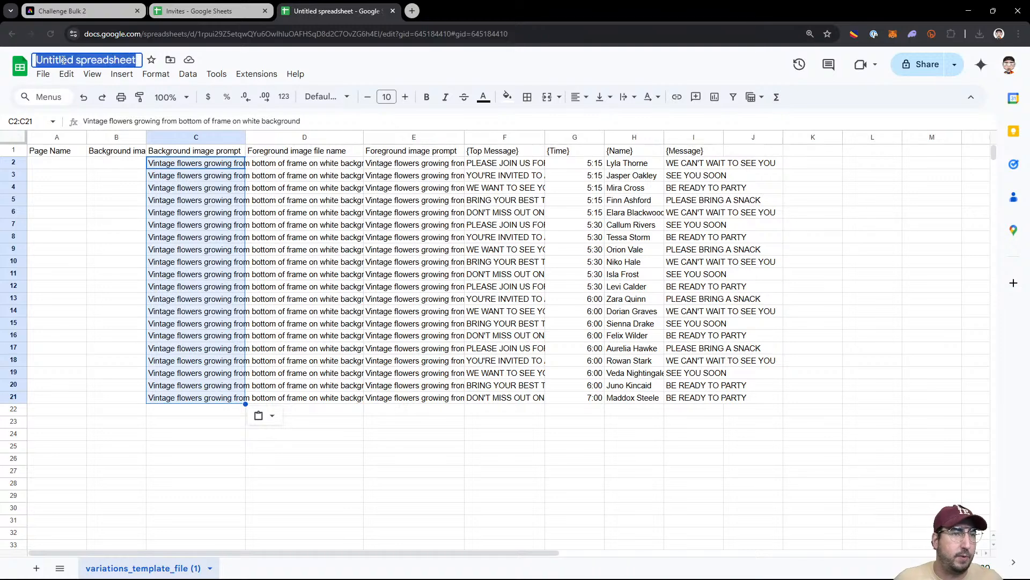
pyautogui.write('Invites')
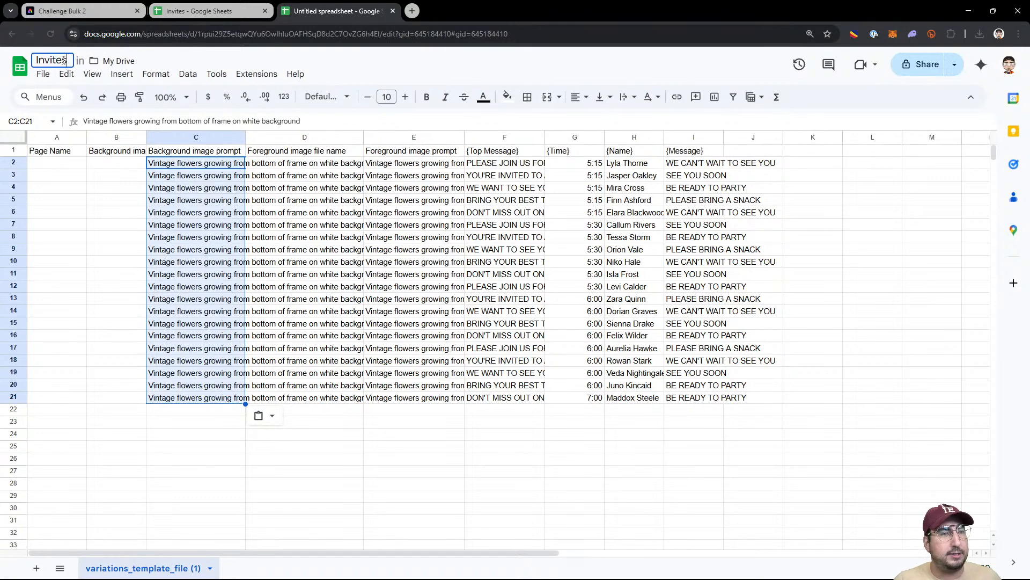
pyautogui.write('Test')
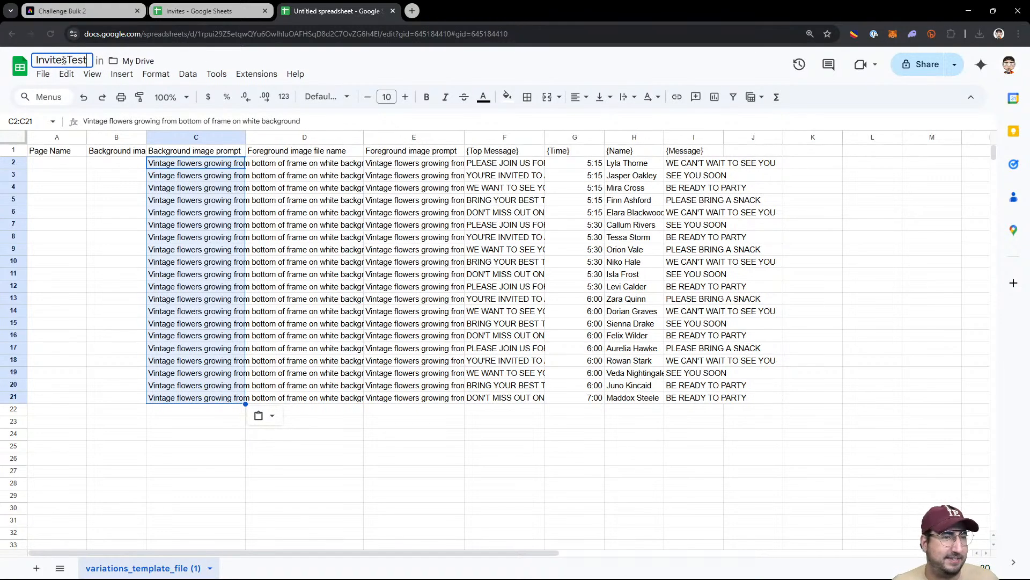
pyautogui.press('Return')
# Step: Download the filled template as a comma-separated values (.csv) file and switch back to the Challenge Bulk 2 design in Adobe Express
pyautogui.click(42, 75)
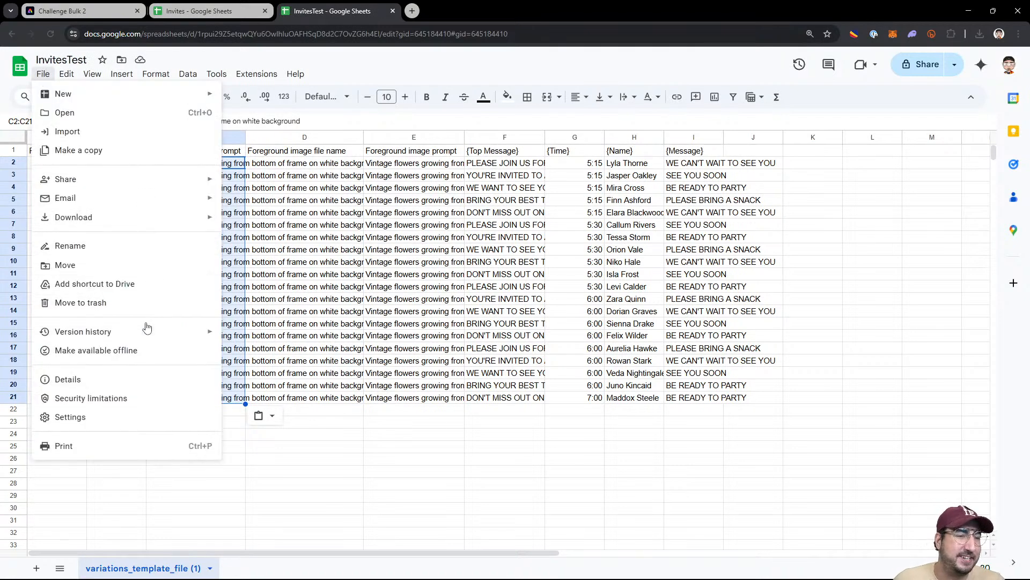
pyautogui.moveTo(151, 228)
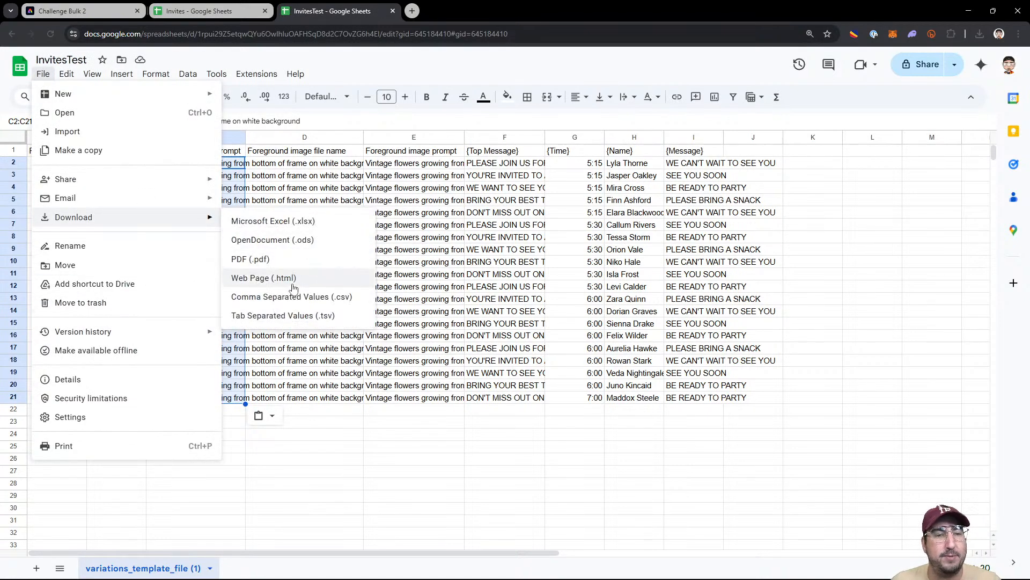
pyautogui.click(322, 301)
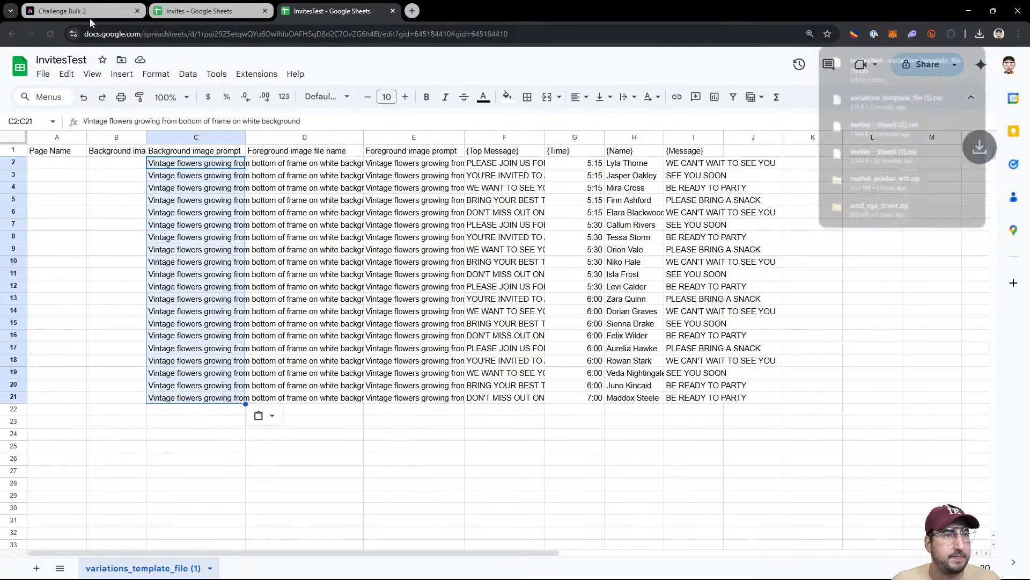
pyautogui.click(68, 15)
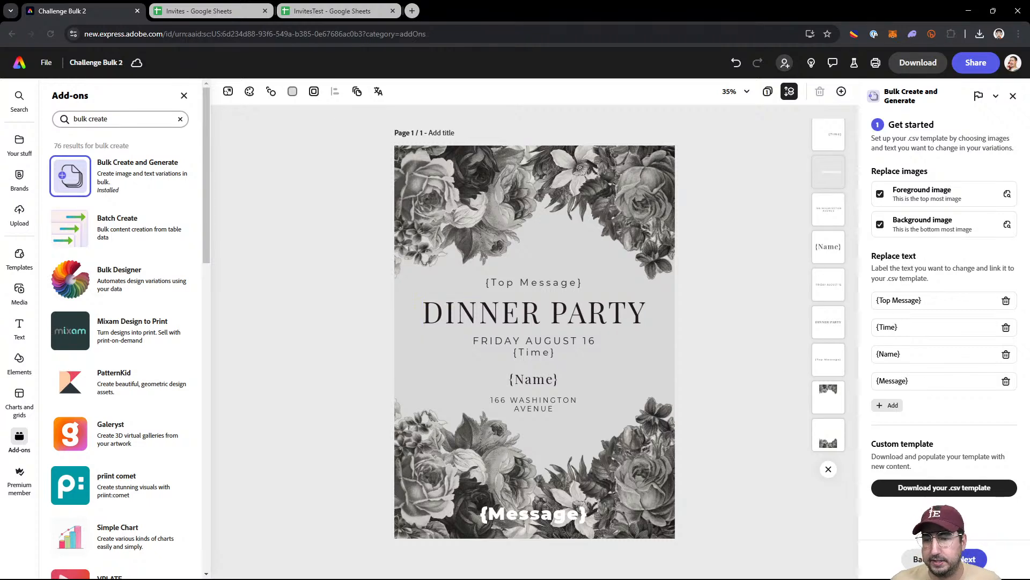
# Step: Proceed to the upload stage of Bulk Create and Generate and upload "InvitesTest - variations_template_file (1).csv" from Downloads
pyautogui.click(967, 558)
pyautogui.click(953, 178)
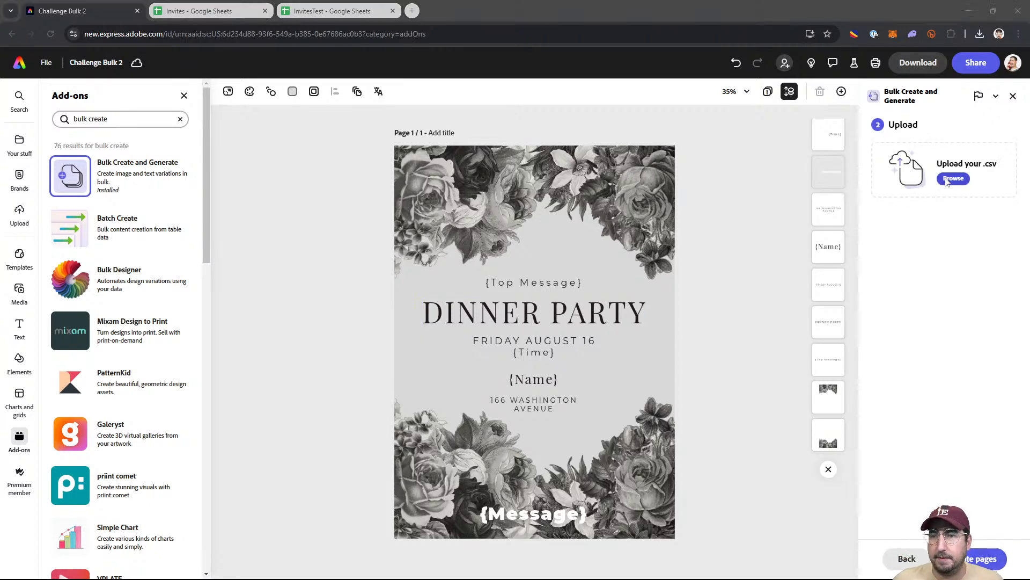
pyautogui.click(157, 105)
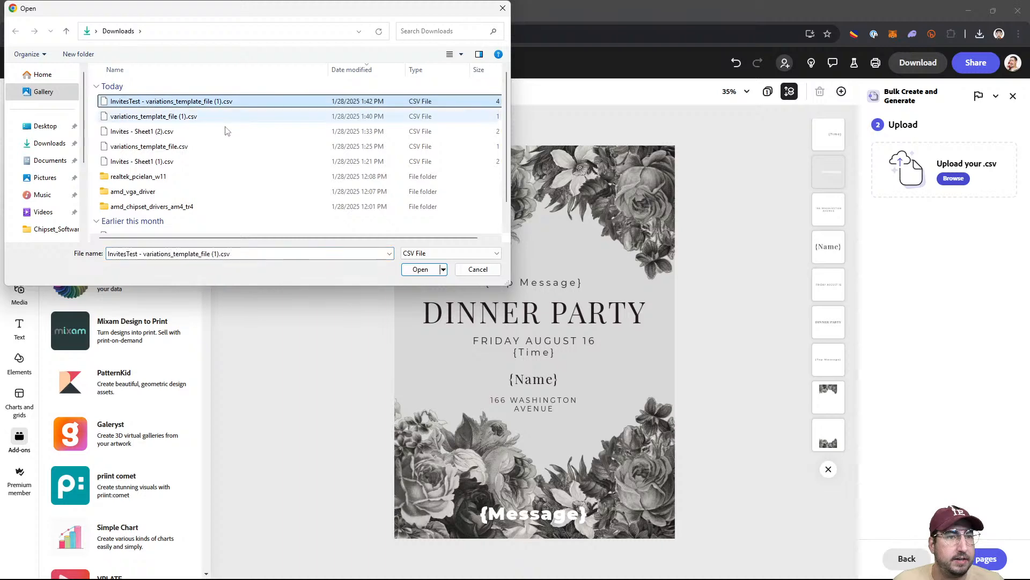
pyautogui.click(419, 270)
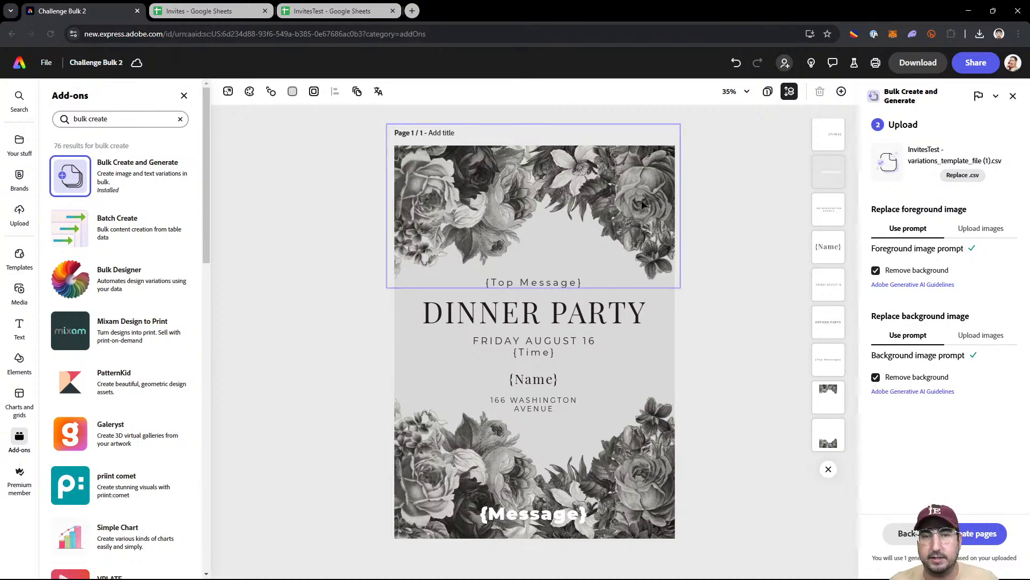
# Step: Try the upper flower image with its effect set to None, and restore the Grayscale effect
pyautogui.click(604, 185)
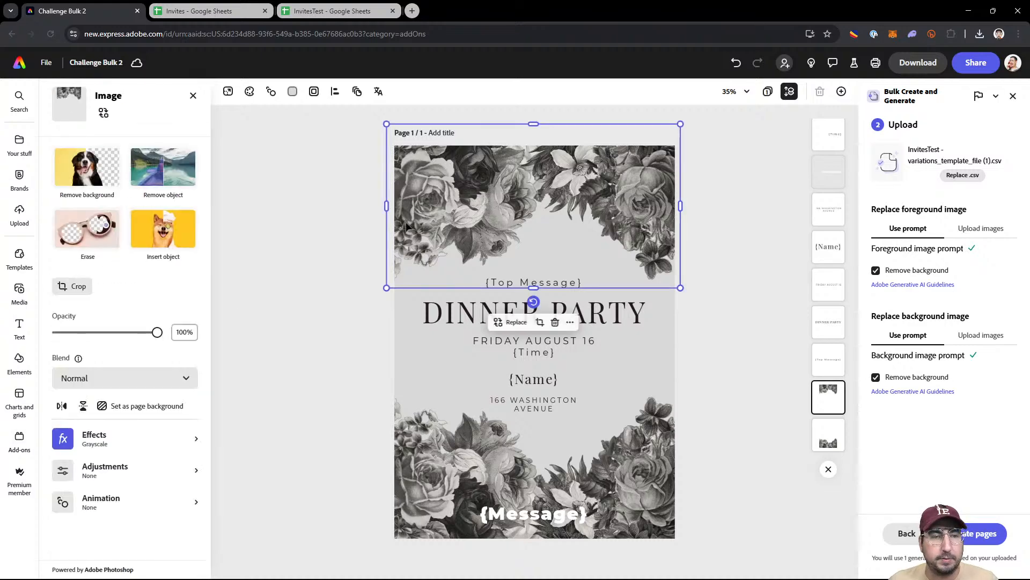
pyautogui.click(120, 439)
pyautogui.click(81, 170)
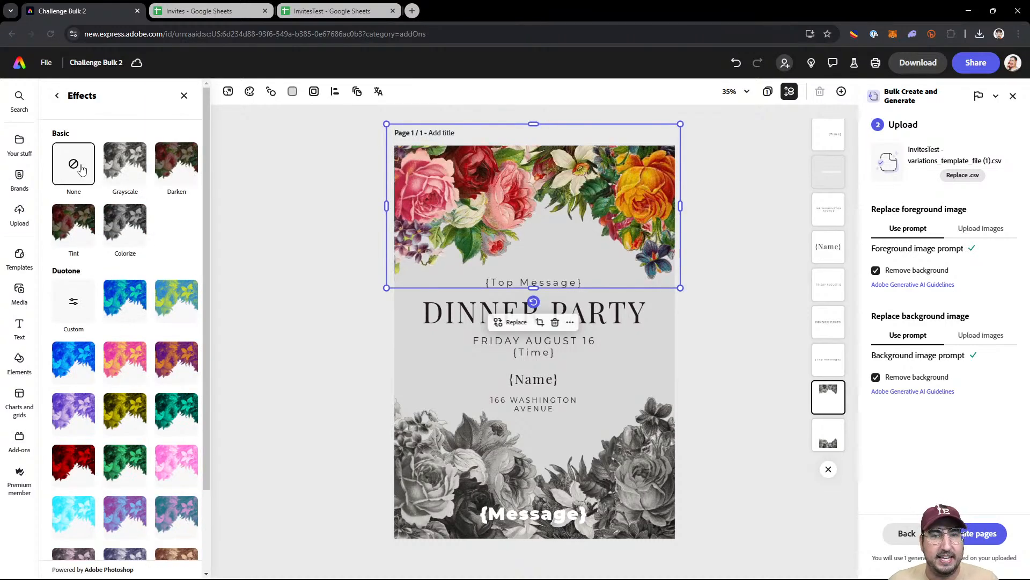
pyautogui.click(125, 168)
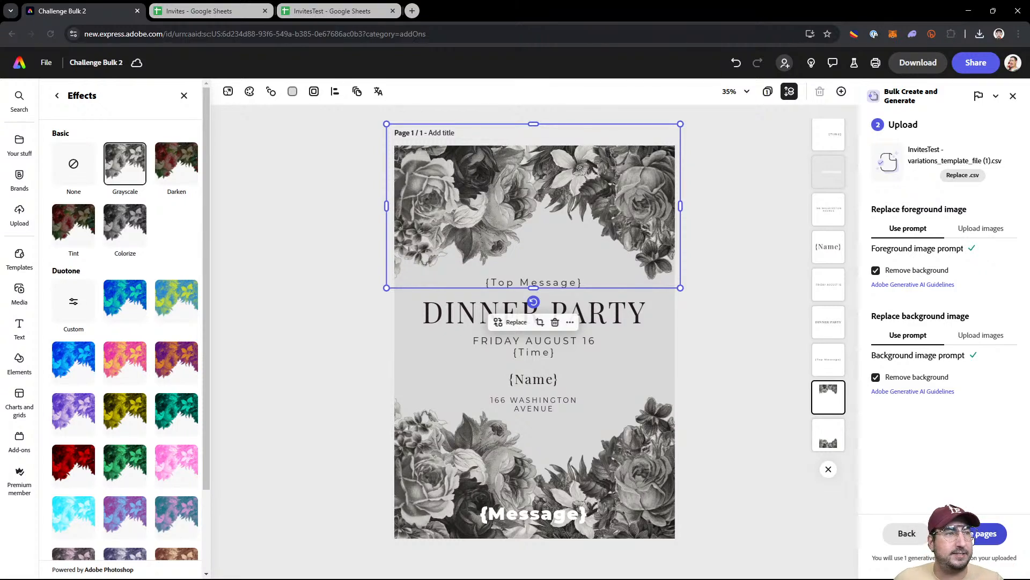
# Step: Create the invitation pages from the uploaded CSV and switch to the InvitesTest spreadsheet in Google Sheets
pyautogui.click(985, 534)
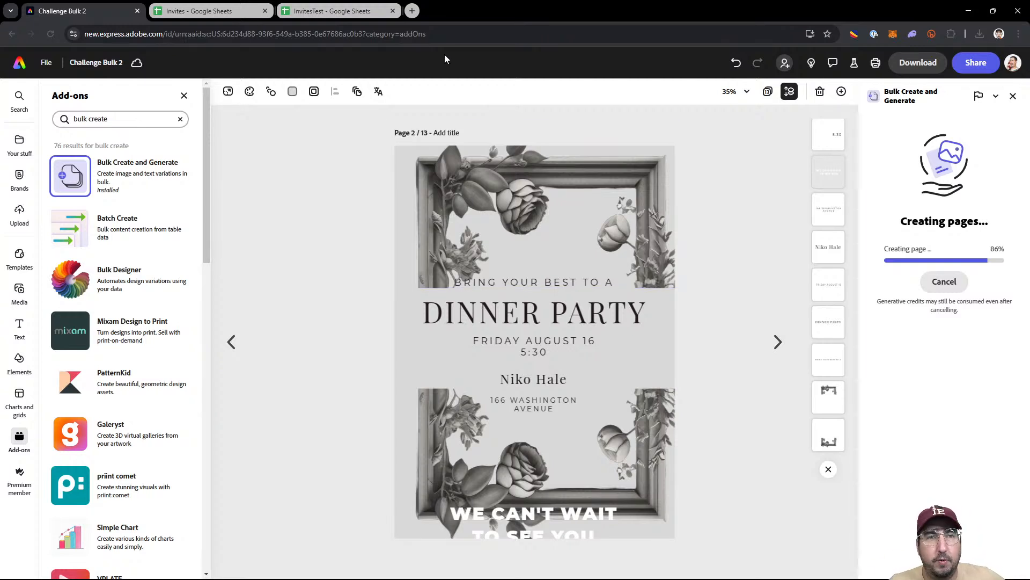
pyautogui.click(335, 16)
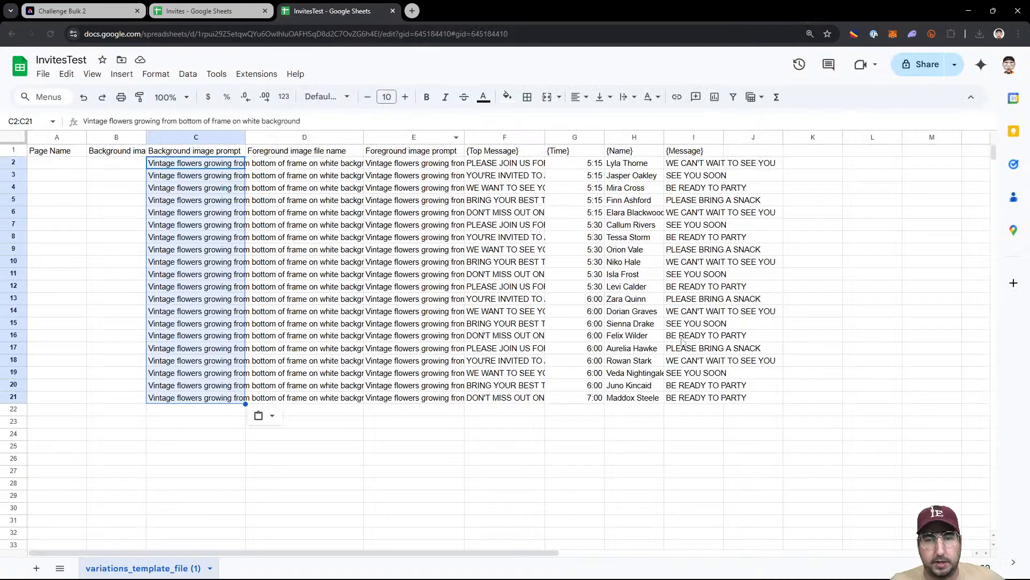
# Step: Replace the foreground image prompt in E3 with "vintage flower, oiasjdi fjaio sdfjio"
pyautogui.click(399, 180)
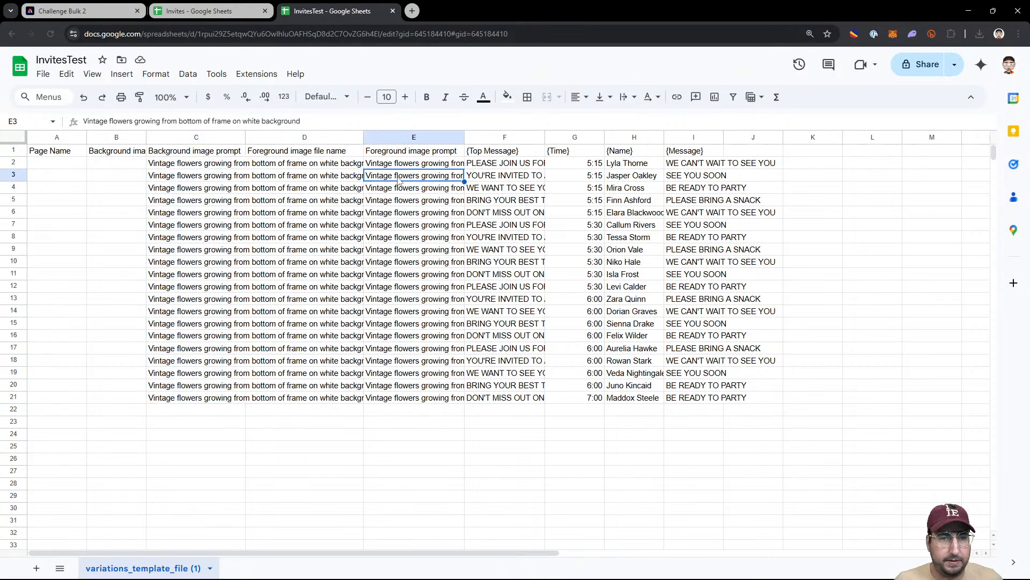
pyautogui.write('vintage')
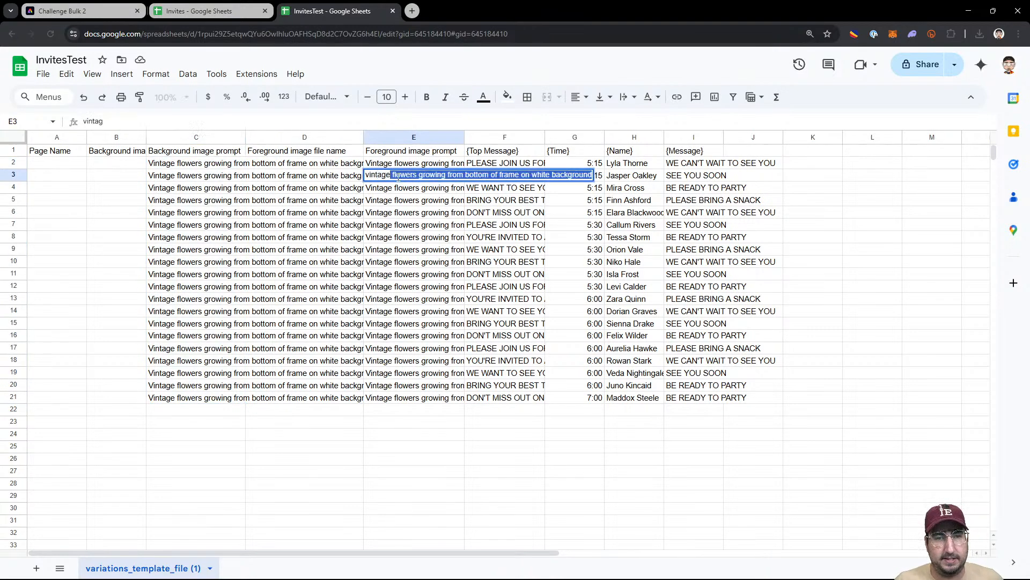
pyautogui.write(' flower')
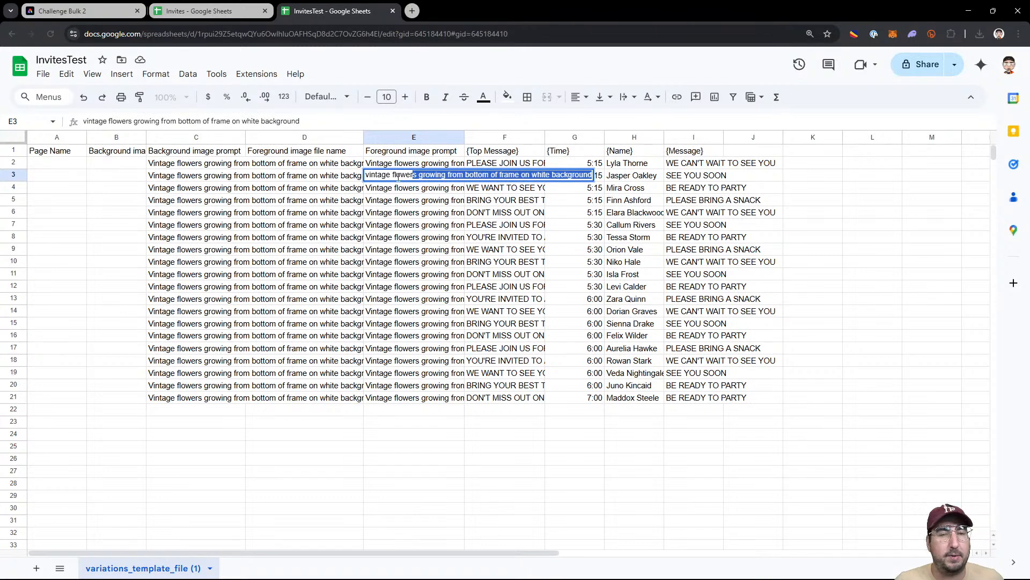
pyautogui.write(', oiasjdi fjaio sdfjio')
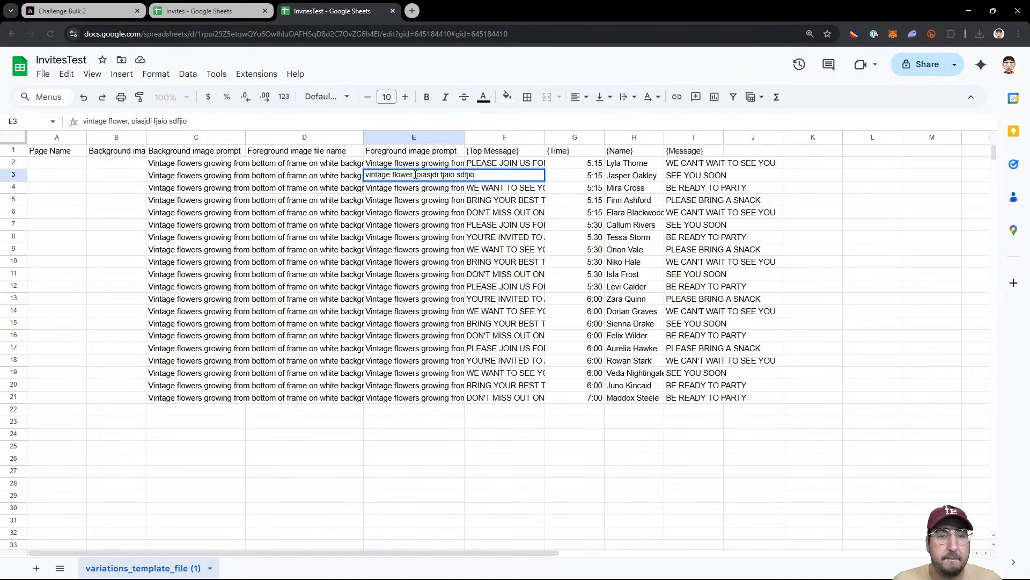
# Step: Copy the opening "vintage flower," from E3 and make the prompt in E4 "vintage flower, aoisdfj aoisd"
pyautogui.moveTo(415, 174); pyautogui.dragTo(326, 177)
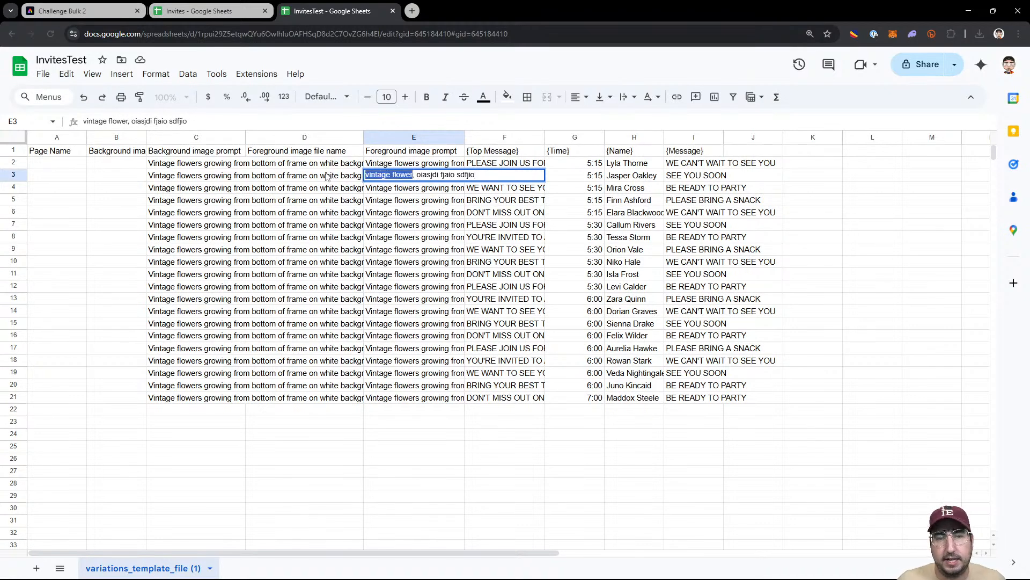
pyautogui.press('Right')
pyautogui.hotkey('ctrl', 'shift', 'Left')
pyautogui.hotkey('ctrl', 'shift', 'Left')
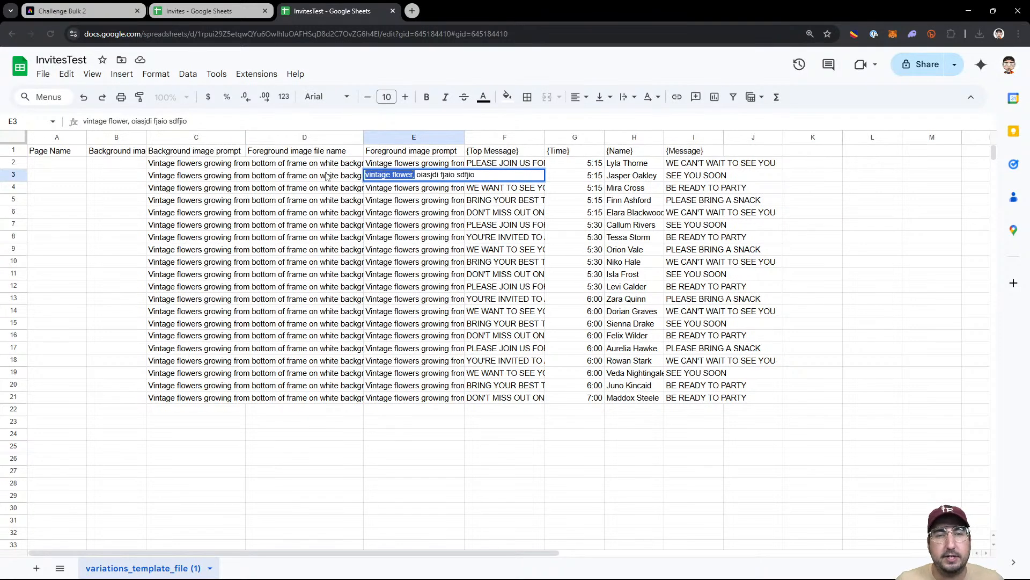
pyautogui.hotkey('ctrl', 'c')
pyautogui.click(385, 189)
pyautogui.hotkey('ctrl', 'v')
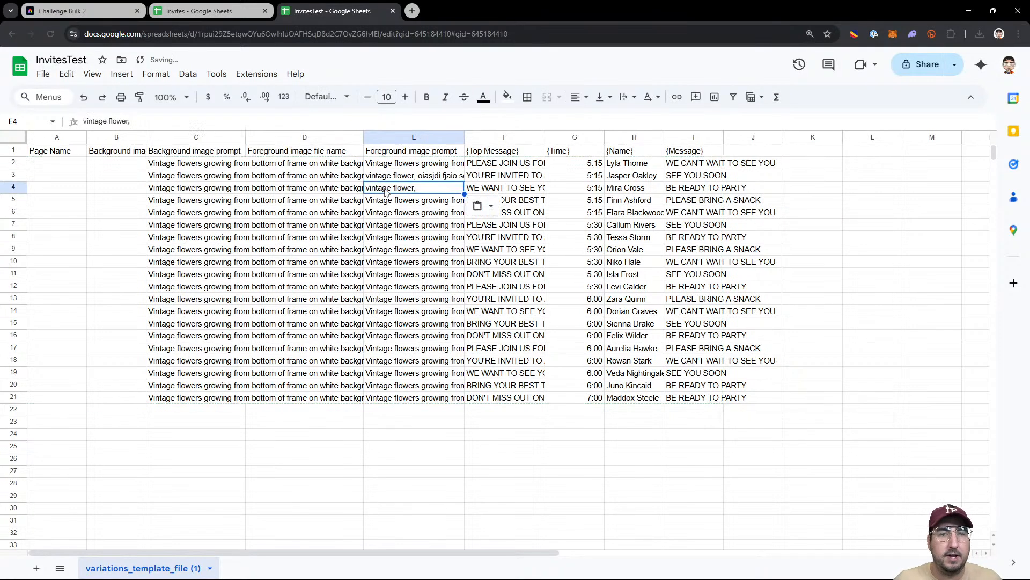
pyautogui.press('BackSpace')
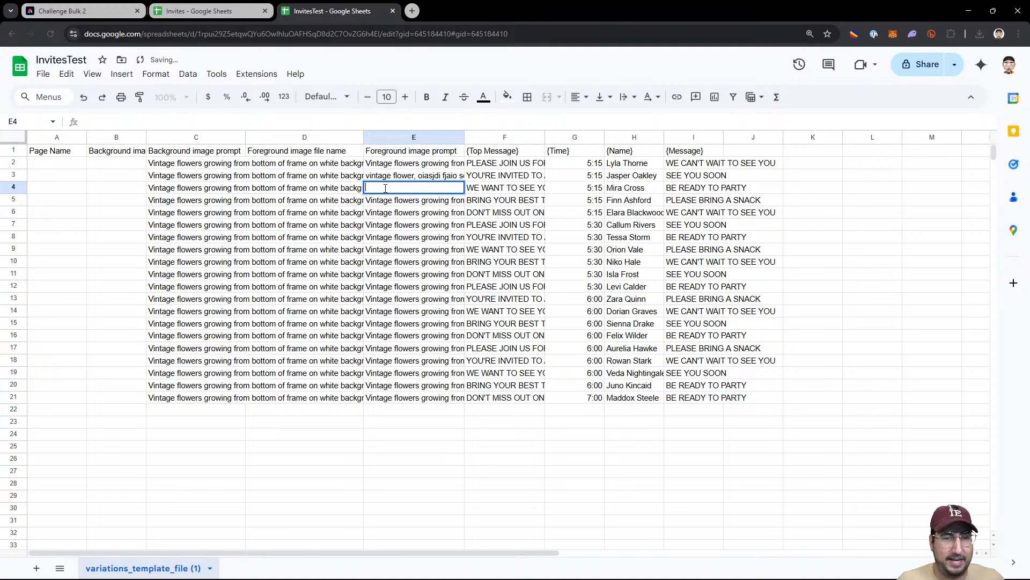
pyautogui.write('vintage flower, aoisdfj')
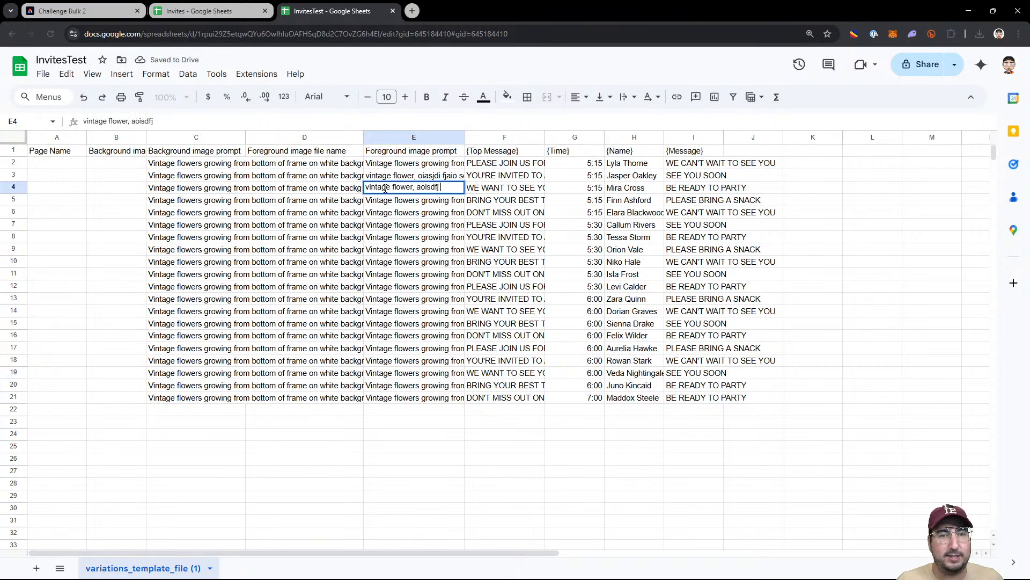
pyautogui.write(' aoisd')
pyautogui.press('Return')
# Step: Replace the foreground image prompt in E5 with "vintage flower, ioas fdi"
pyautogui.press('Return')
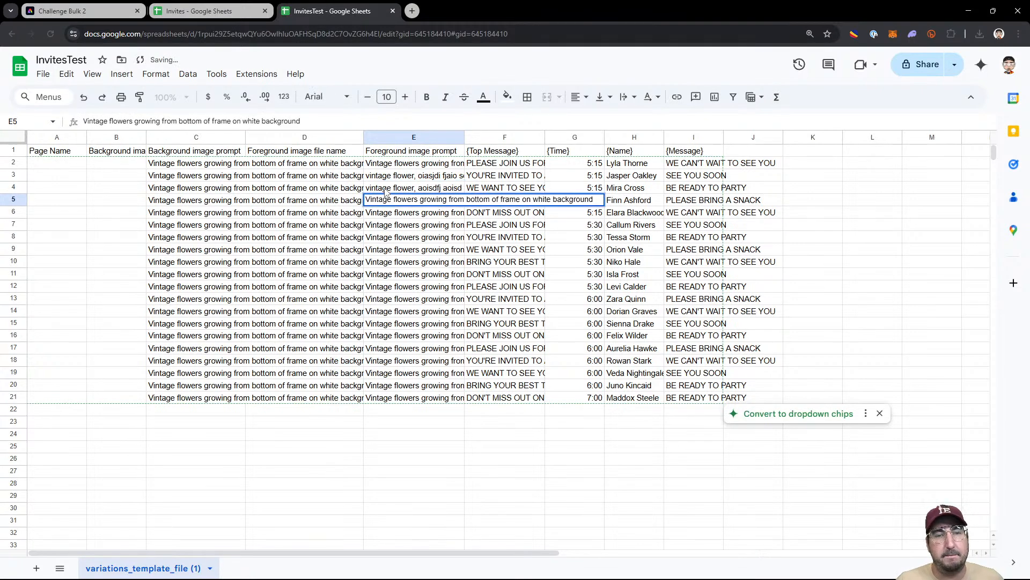
pyautogui.hotkey('ctrl', 'a')
pyautogui.write('vintage flower,')
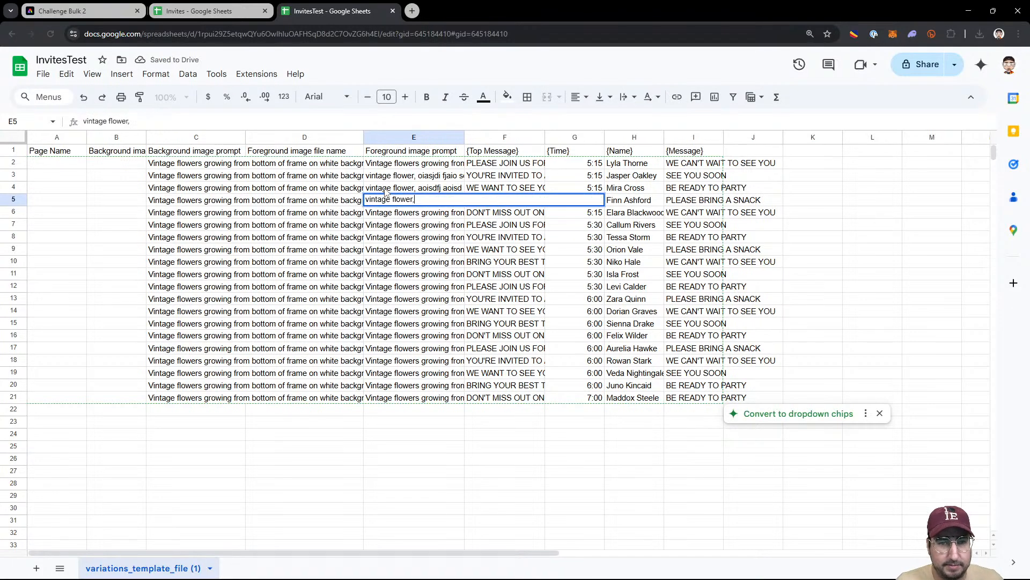
pyautogui.write(' ioas  fdi')
pyautogui.press('Return')
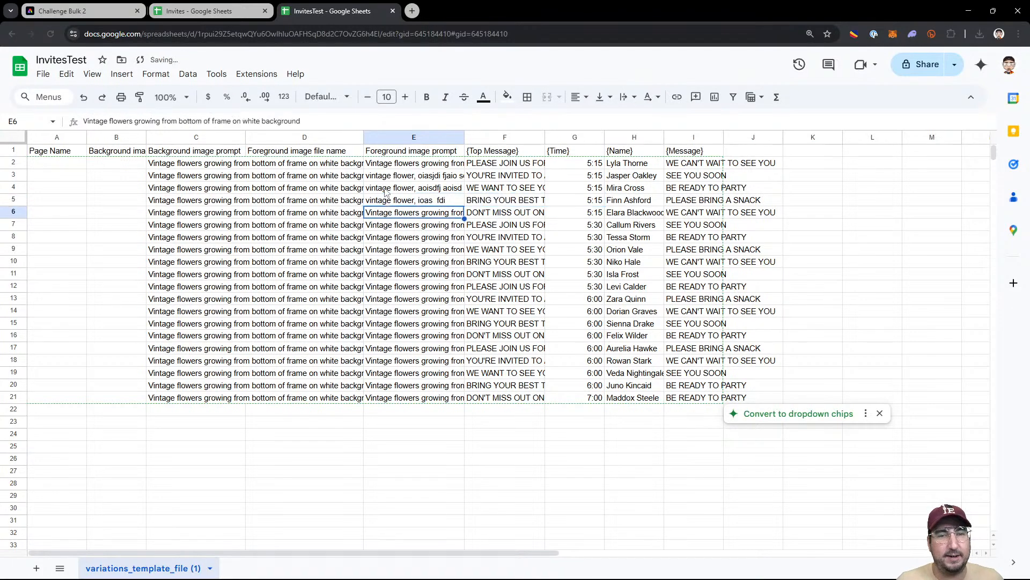
# Step: Replace the foreground image prompt in E6 with "vintage flower, oais d ido"
pyautogui.press('Return')
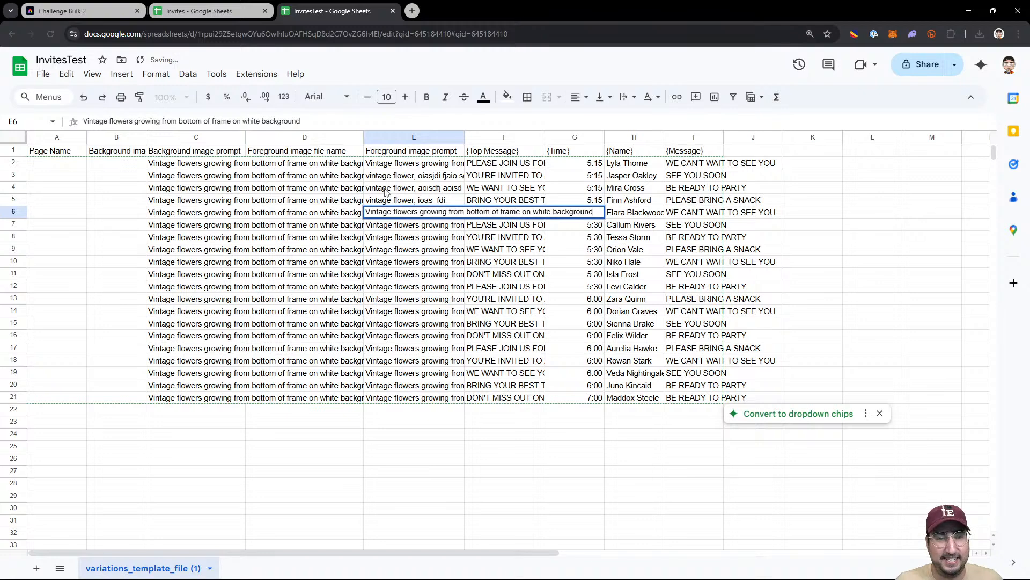
pyautogui.hotkey('ctrl', 'a')
pyautogui.press('BackSpace')
pyautogui.write('vintage flower, oais d ido')
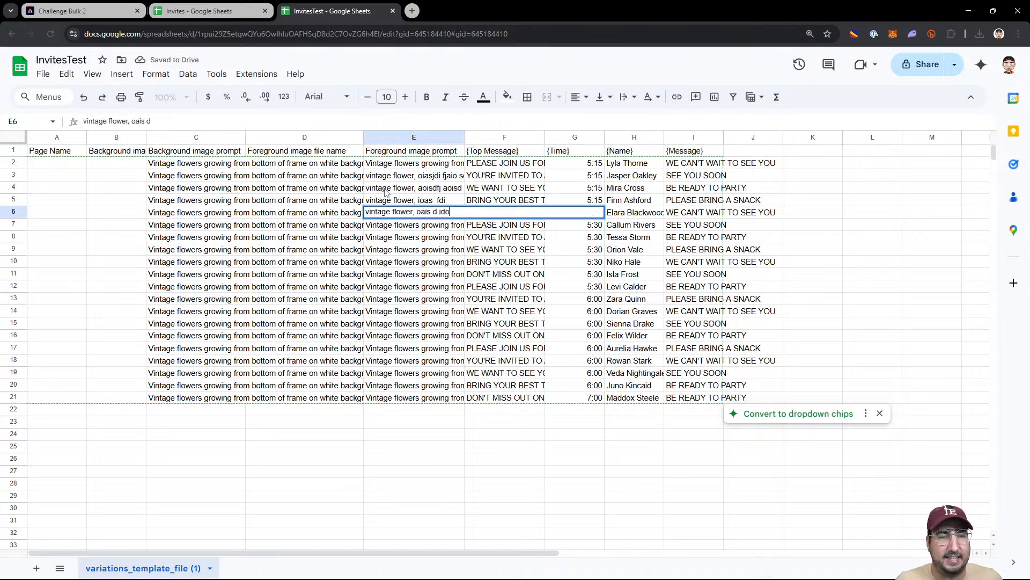
pyautogui.press('Return')
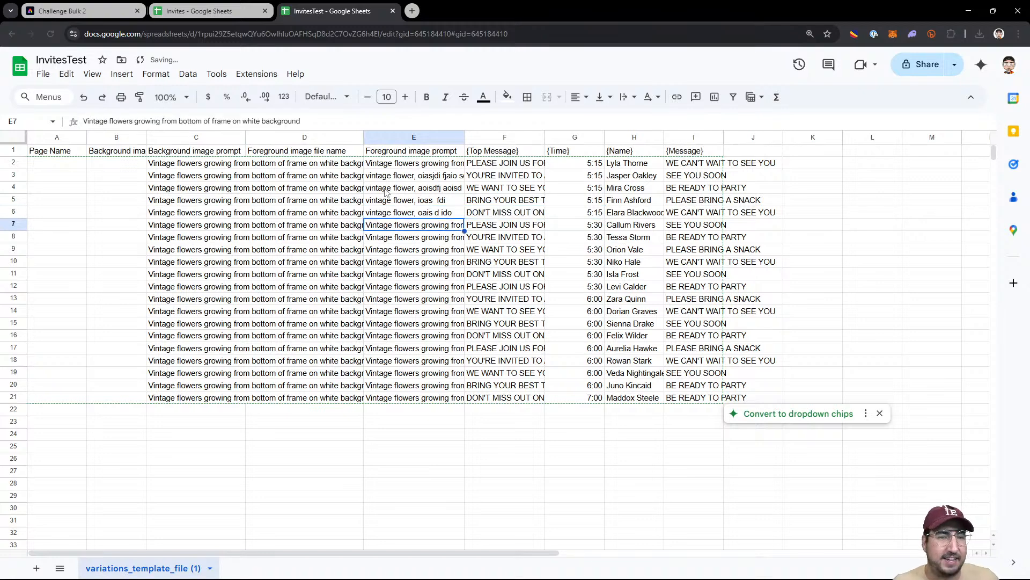
# Step: Copy the foreground image prompts in E2:E4 into the Background image prompt column, starting at C4
pyautogui.moveTo(402, 164); pyautogui.dragTo(407, 176)
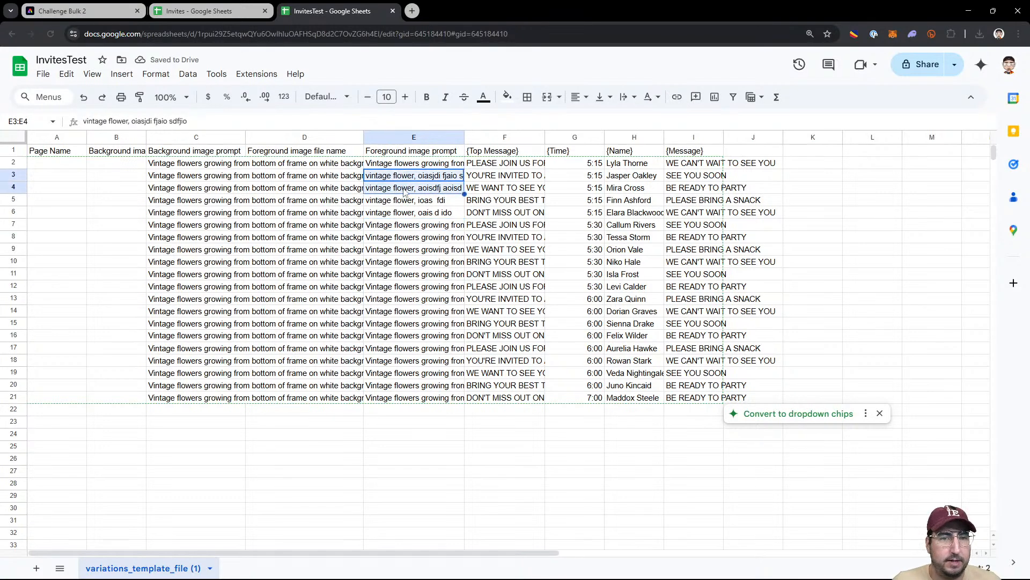
pyautogui.click(407, 166)
pyautogui.moveTo(407, 165); pyautogui.dragTo(408, 188)
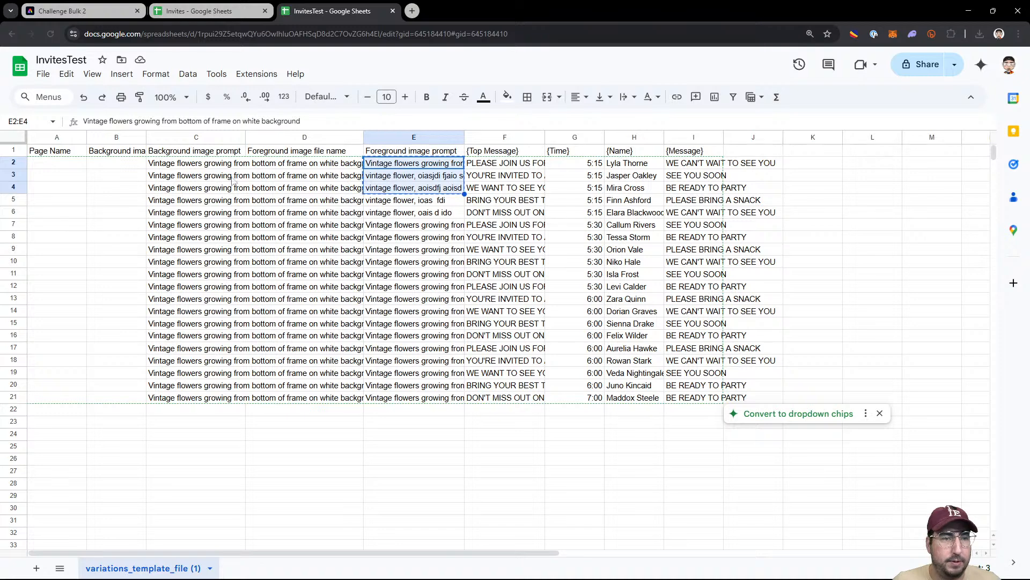
pyautogui.hotkey('ctrl', 'c')
pyautogui.click(178, 187)
pyautogui.hotkey('ctrl', 'v')
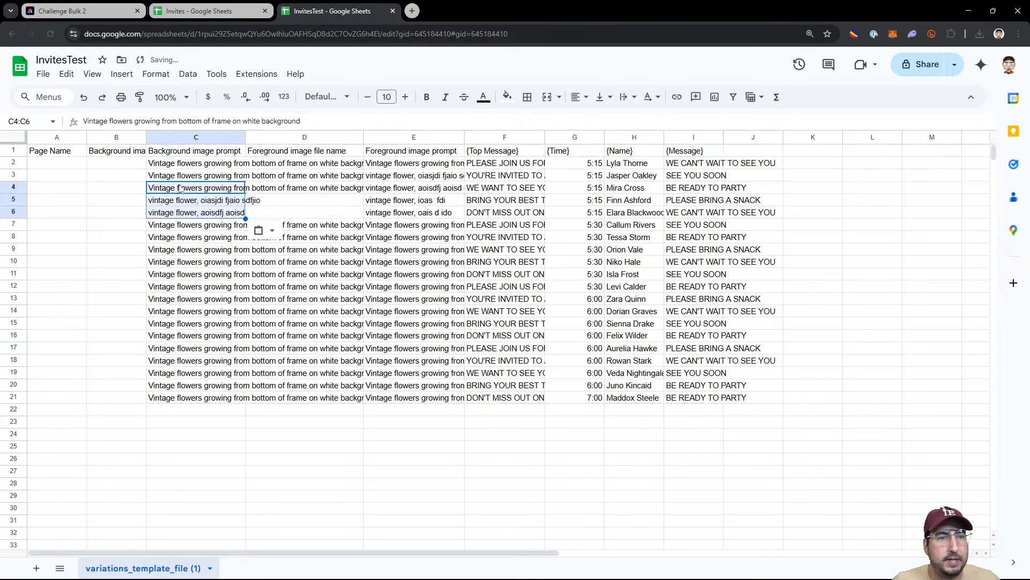
# Step: Copy the background image prompt "vintage flower, aoisdfj aoisd" from C6 into C3
pyautogui.click(185, 215)
pyautogui.hotkey('ctrl', 'c')
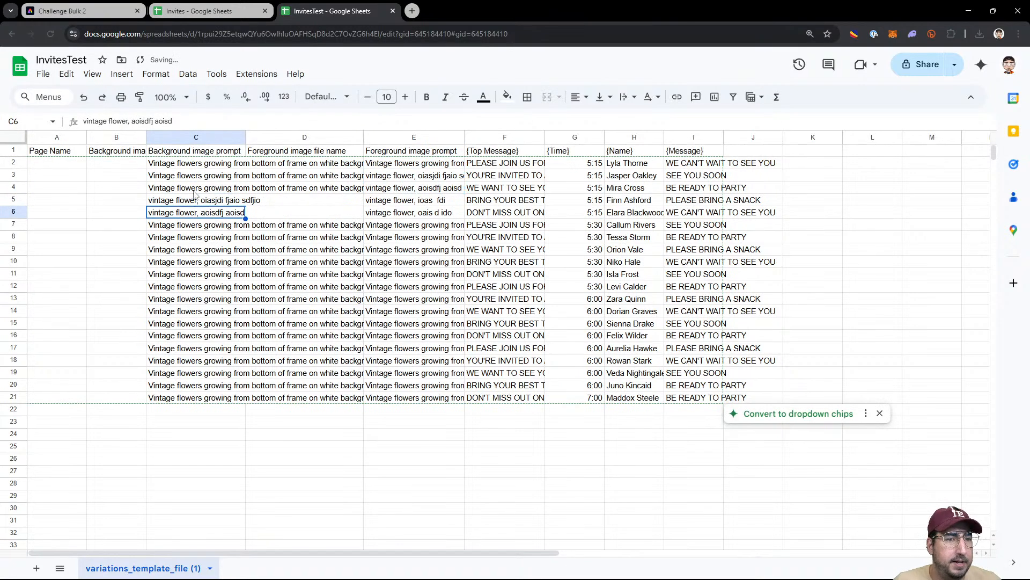
pyautogui.click(202, 178)
pyautogui.click(203, 200)
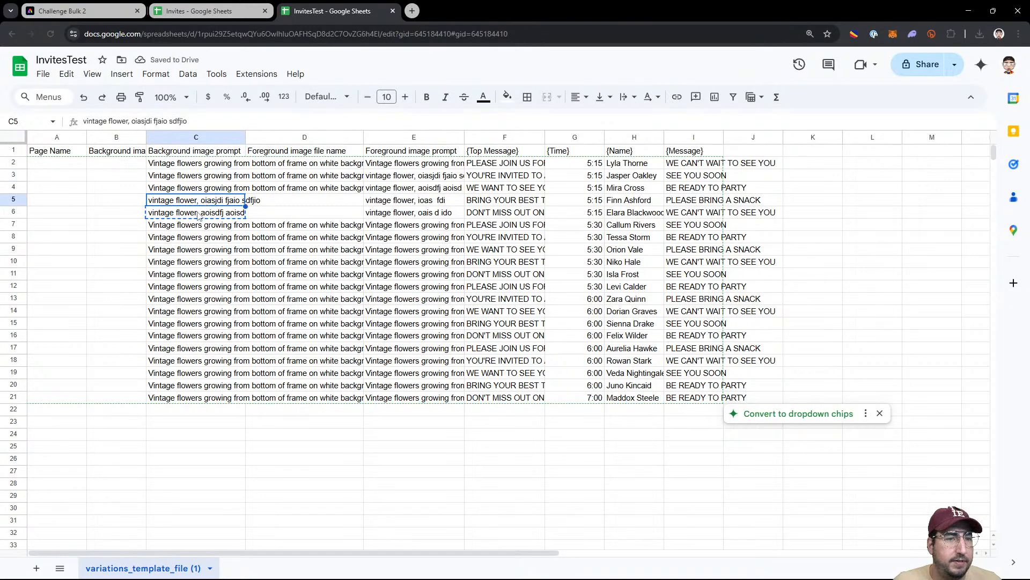
pyautogui.click(202, 214)
pyautogui.hotkey('ctrl', 'v')
pyautogui.click(205, 178)
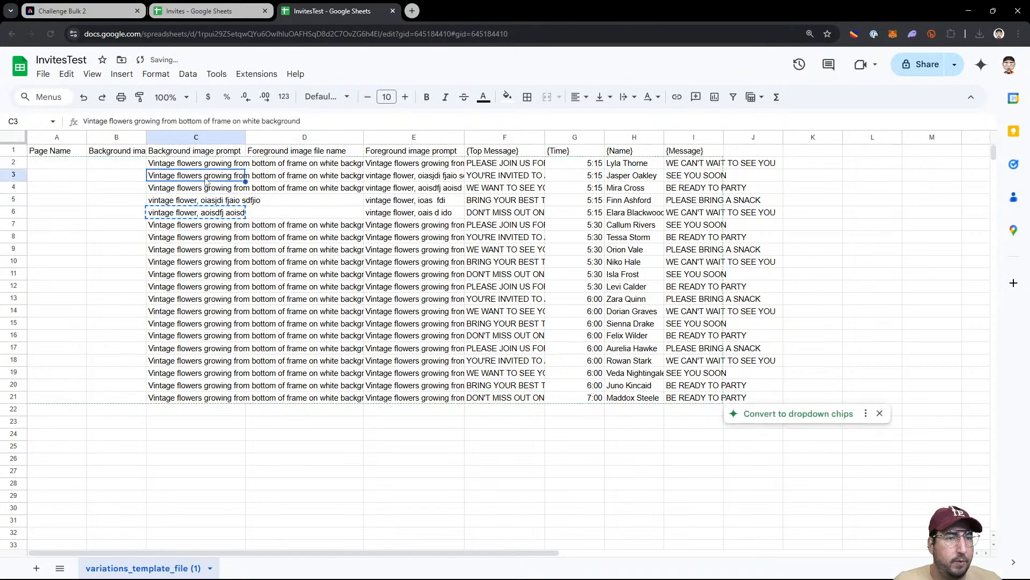
pyautogui.hotkey('ctrl', 'v')
# Step: Copy the background image prompt "vintage flower, oiasjdi fjaio sdfjio" from C5 into C2
pyautogui.click(202, 201)
pyautogui.hotkey('ctrl', 'c')
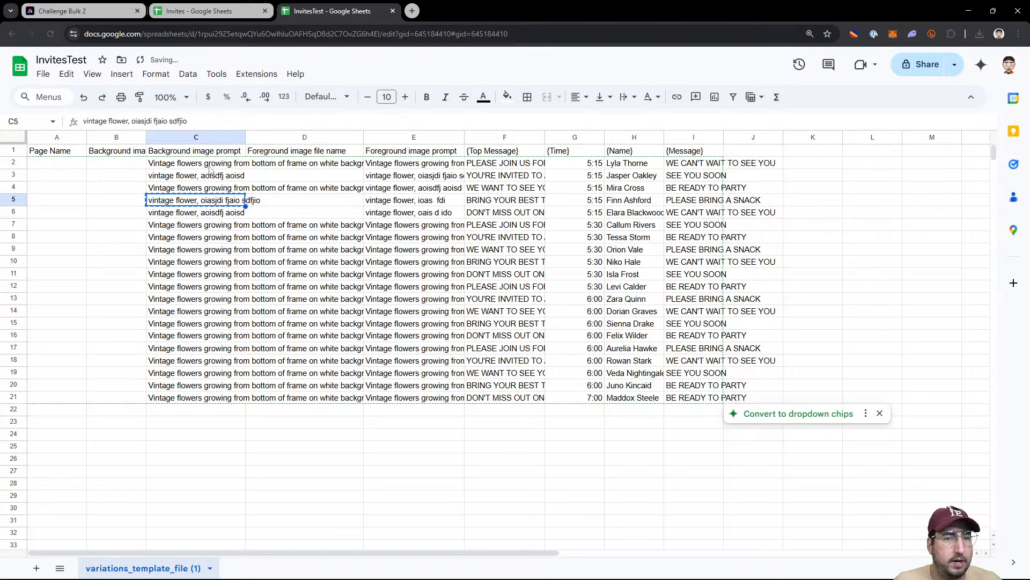
pyautogui.click(209, 163)
pyautogui.hotkey('ctrl', 'v')
# Step: Fill the background image prompts in C2:C6 down through C21 as a repeating pattern
pyautogui.click(127, 203)
pyautogui.moveTo(182, 168); pyautogui.dragTo(236, 213)
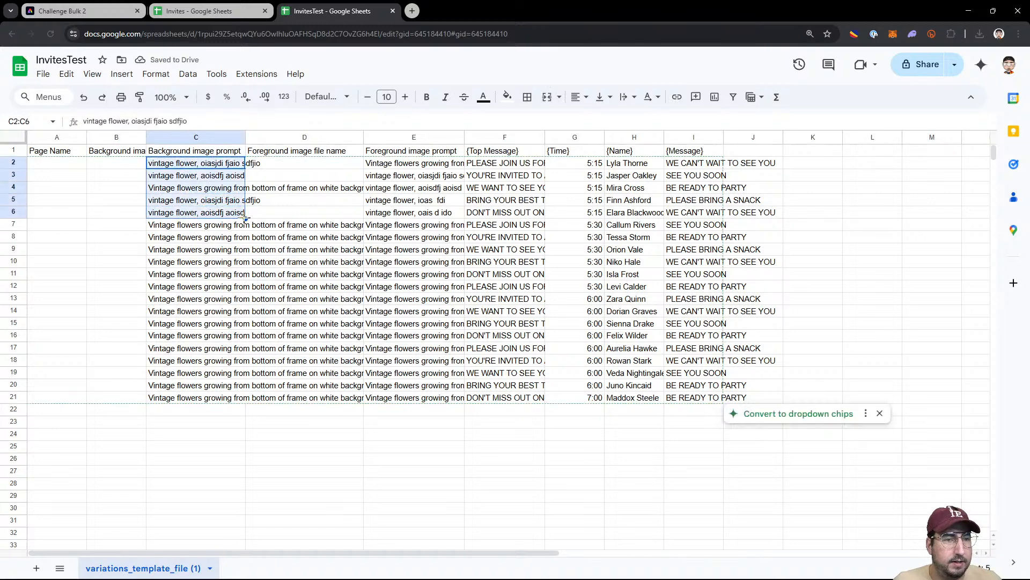
pyautogui.moveTo(231, 164); pyautogui.dragTo(231, 397)
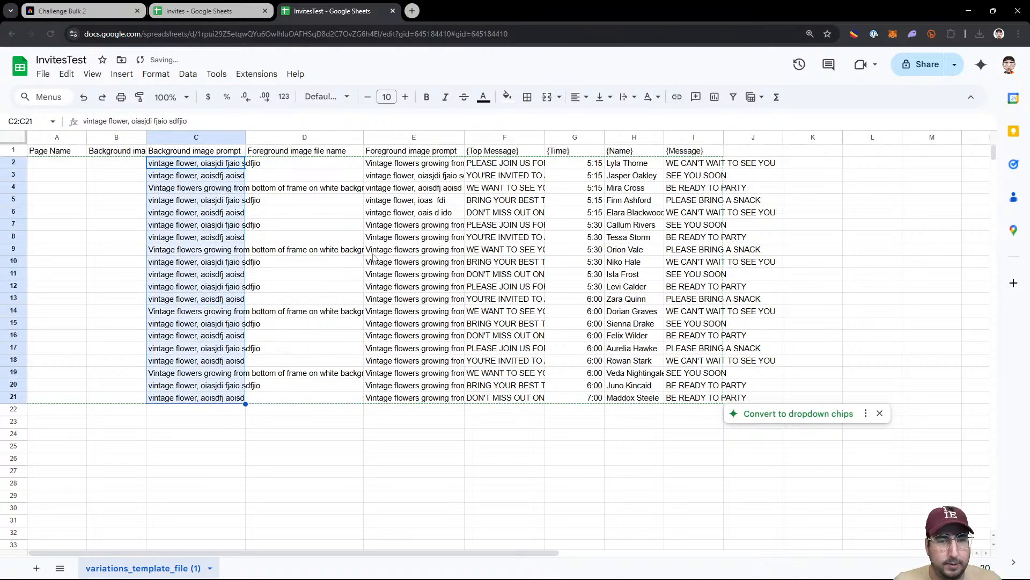
pyautogui.click(295, 209)
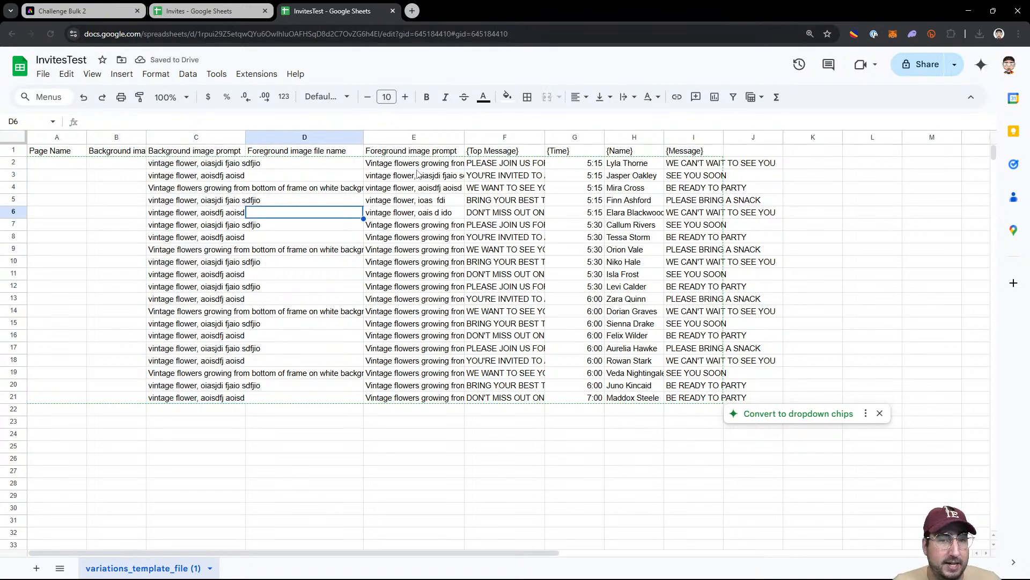
# Step: Copy the foreground image prompt "vintage flower, aoisdfj aoisd" from E4 into E2
pyautogui.click(409, 188)
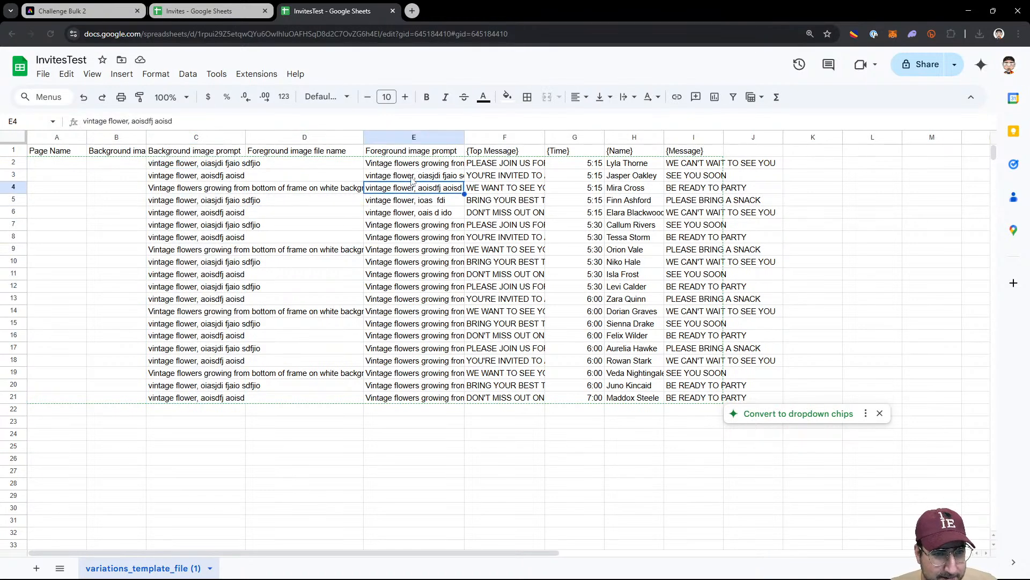
pyautogui.hotkey('ctrl', 'c')
pyautogui.click(413, 165)
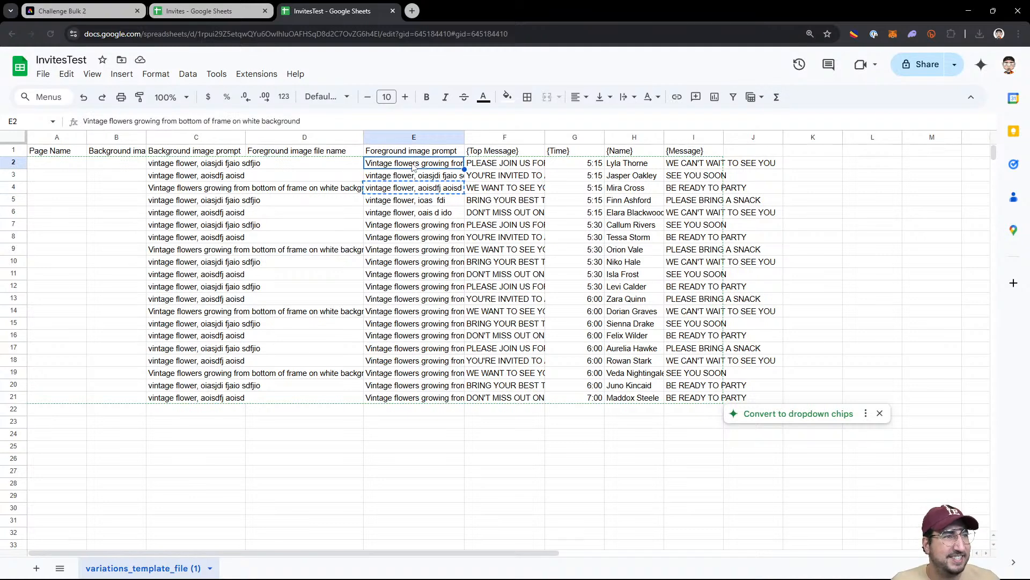
pyautogui.hotkey('ctrl', 'v')
# Step: Switch to the Challenge Bulk 2 design in Adobe Express, reload it, and delete pages 2 to 21, keeping only the template page
pyautogui.click(80, 11)
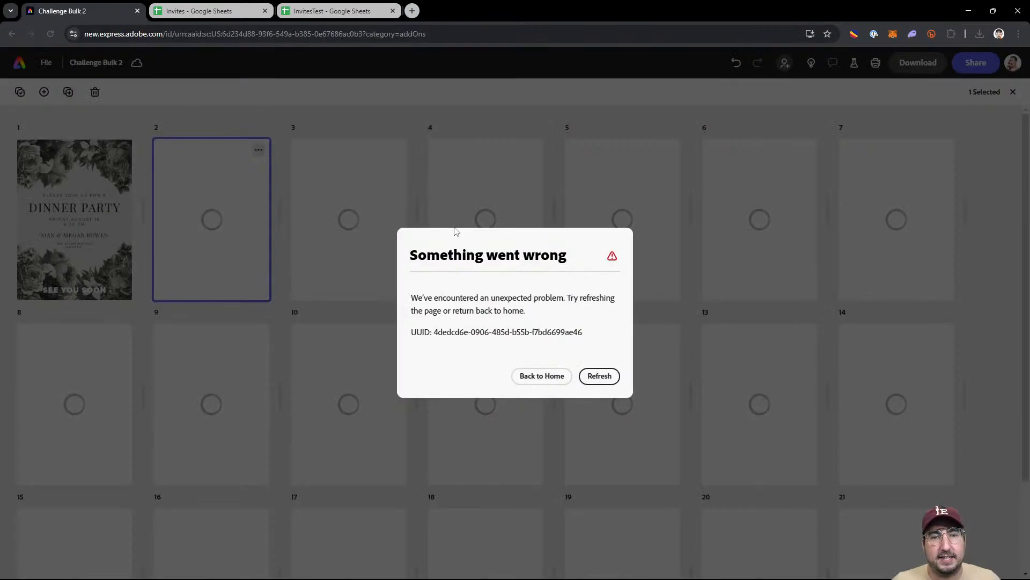
pyautogui.click(601, 378)
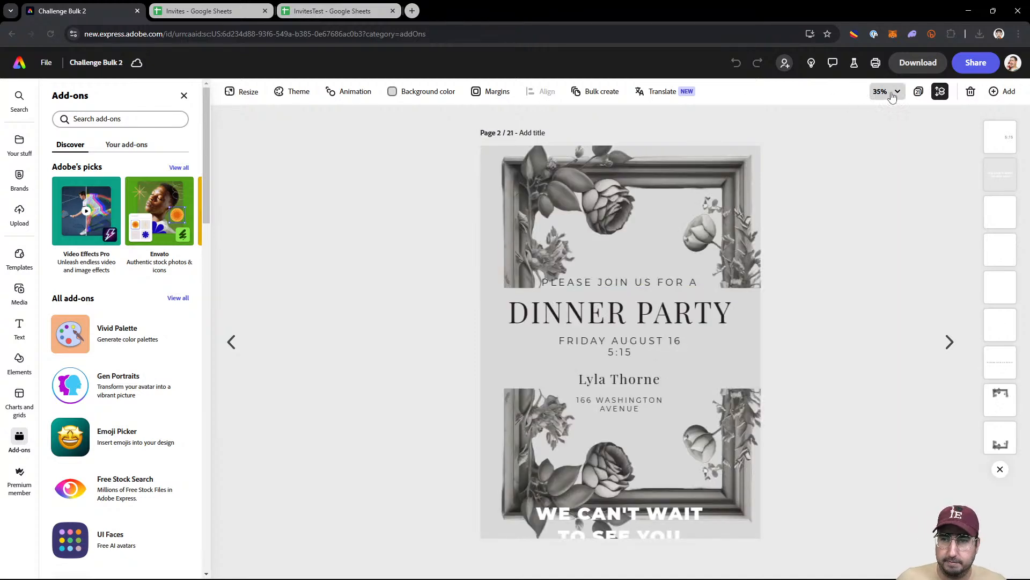
pyautogui.click(918, 92)
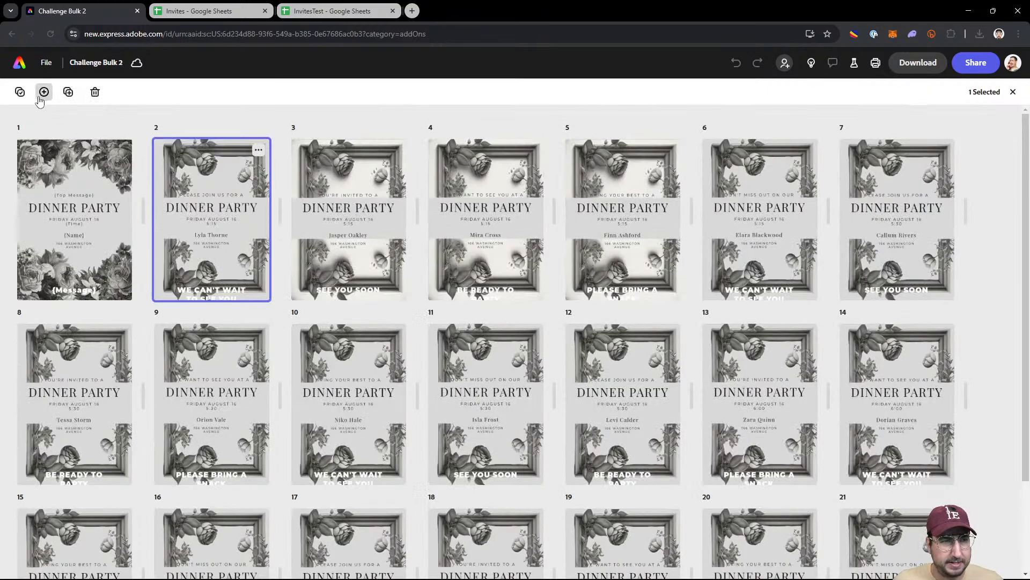
pyautogui.click(20, 92)
pyautogui.click(29, 150)
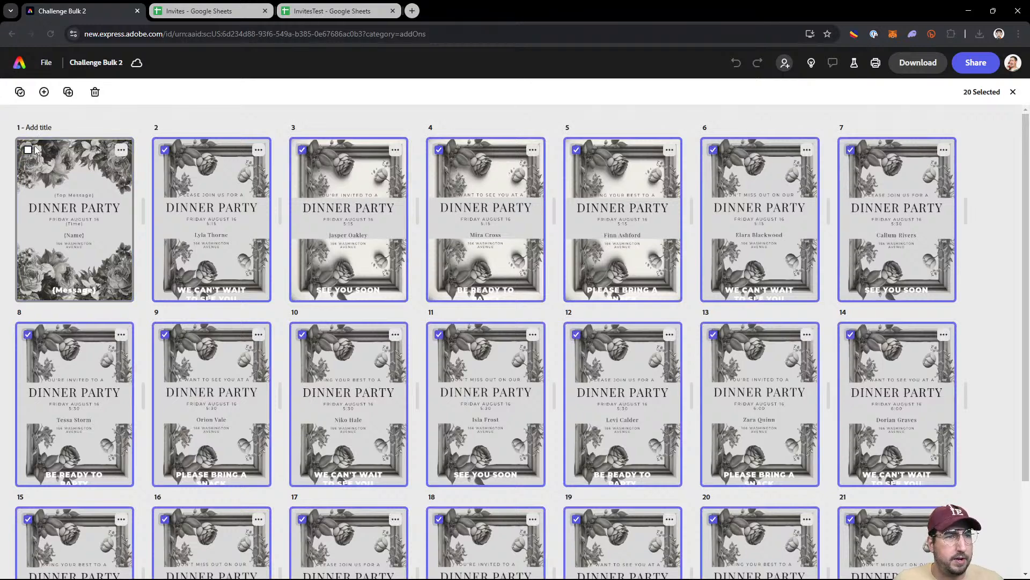
pyautogui.click(95, 92)
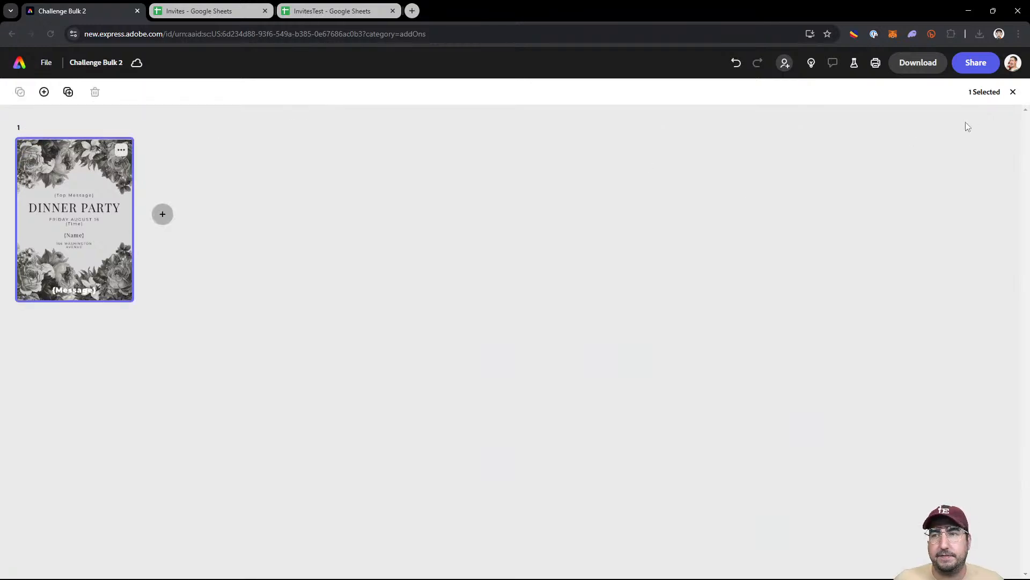
pyautogui.click(1014, 92)
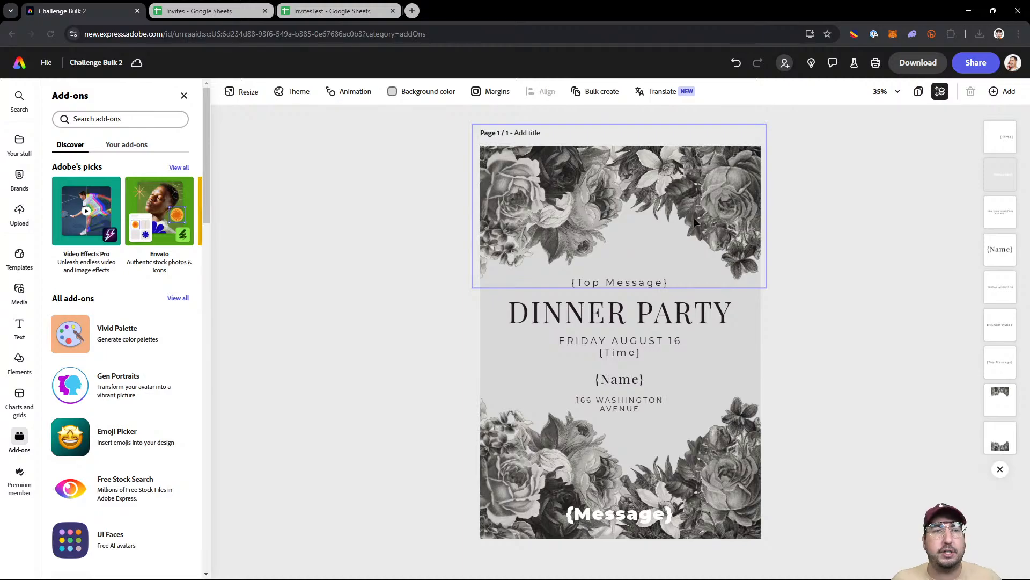
# Step: Switch to the InvitesTest sheet in Google Sheets and download it as a .csv file
pyautogui.click(298, 10)
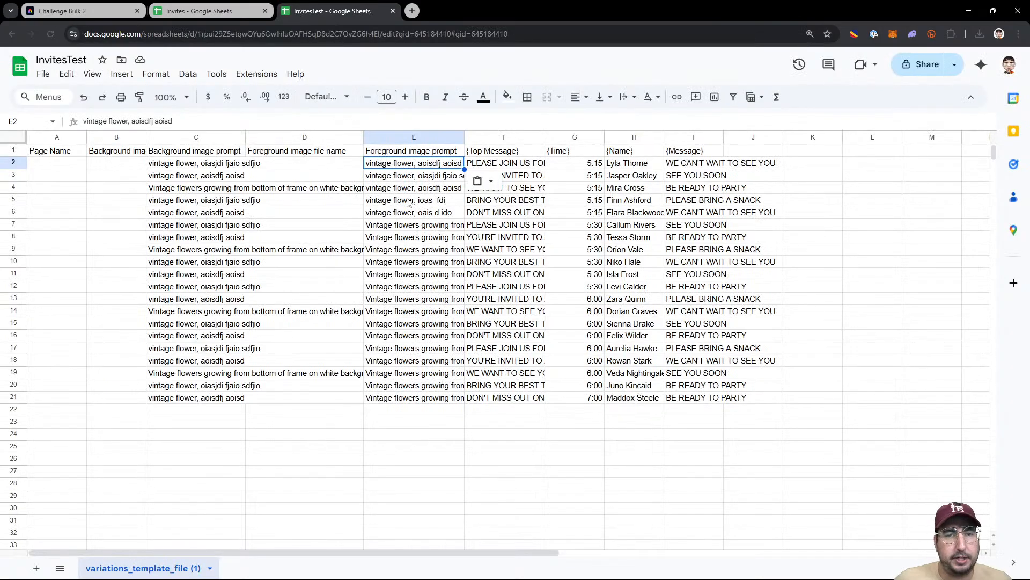
pyautogui.click(397, 422)
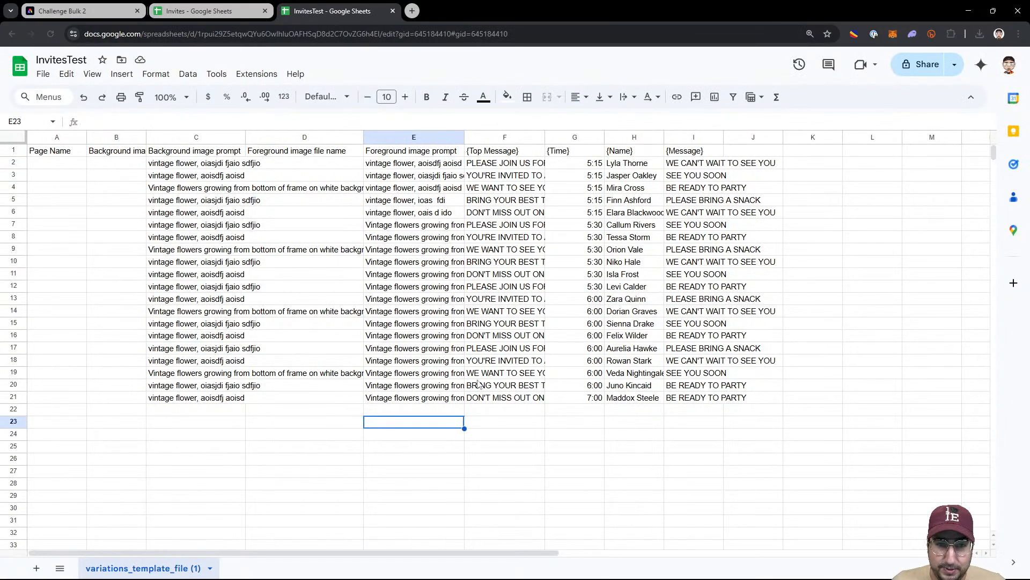
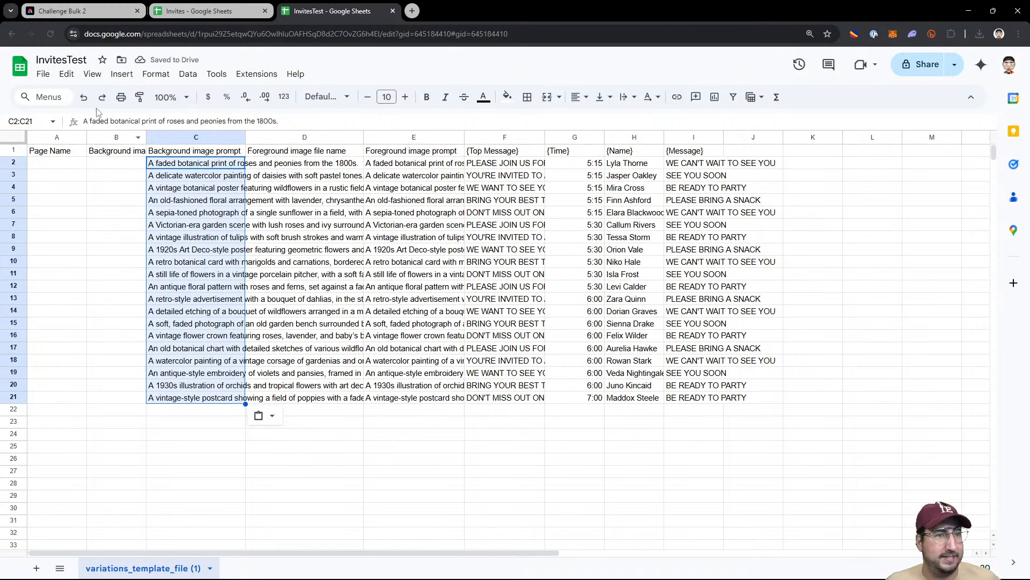
pyautogui.click(43, 74)
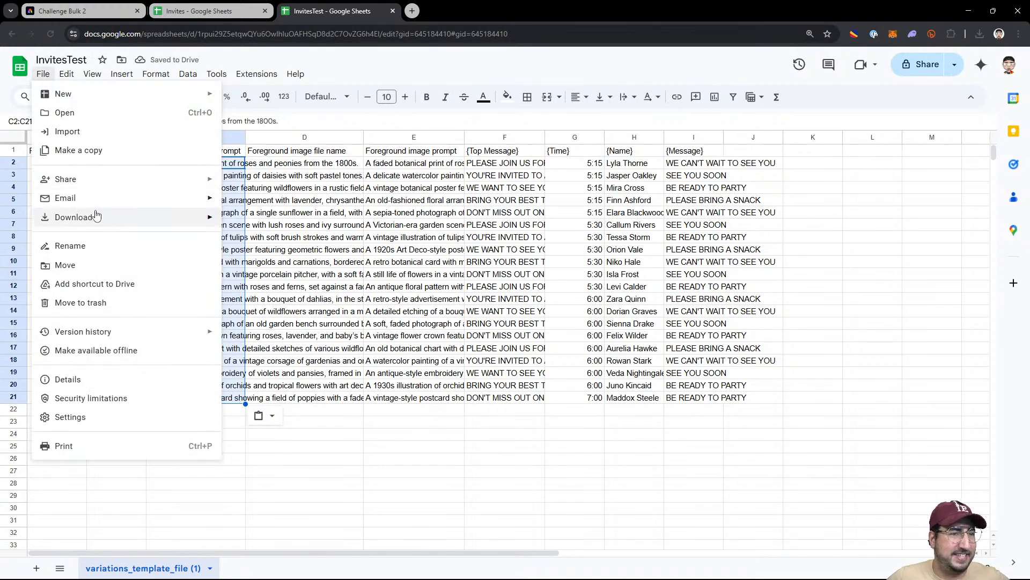
pyautogui.moveTo(95, 216)
pyautogui.click(252, 297)
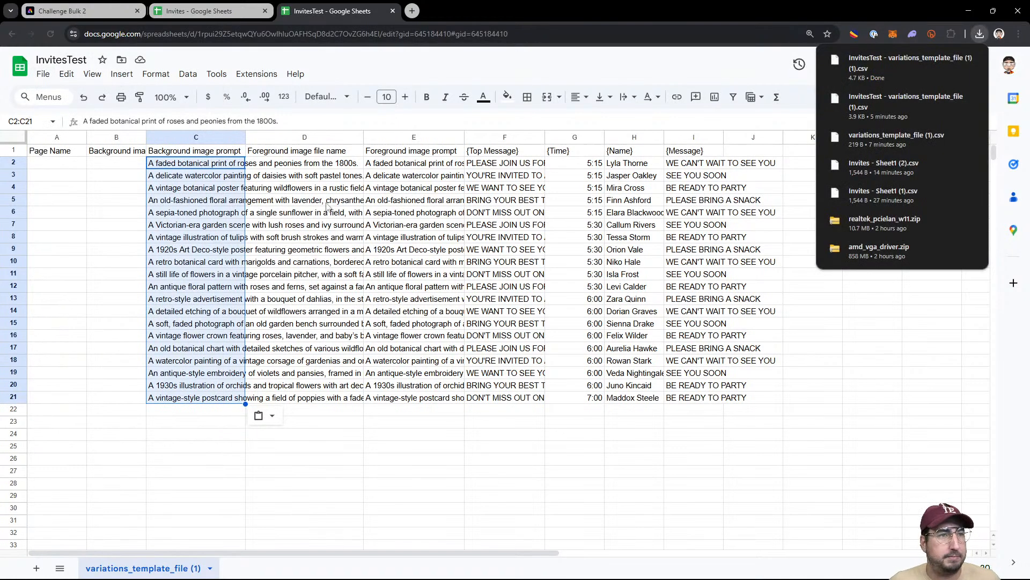
# Step: Return to the Challenge Bulk 2 design, search the add-ons for "bulk create", and start Bulk Create and Generate
pyautogui.click(90, 5)
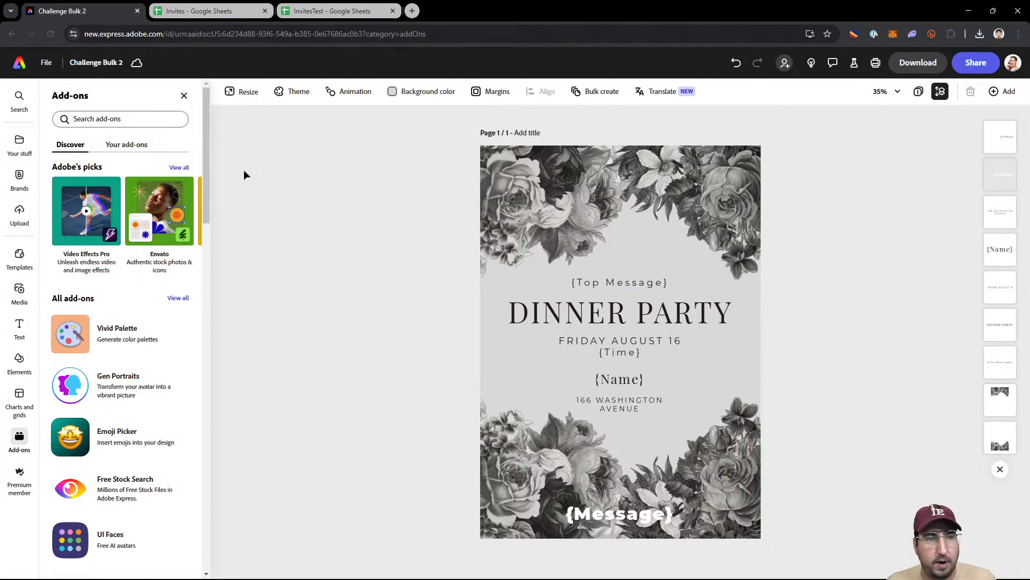
pyautogui.click(151, 119)
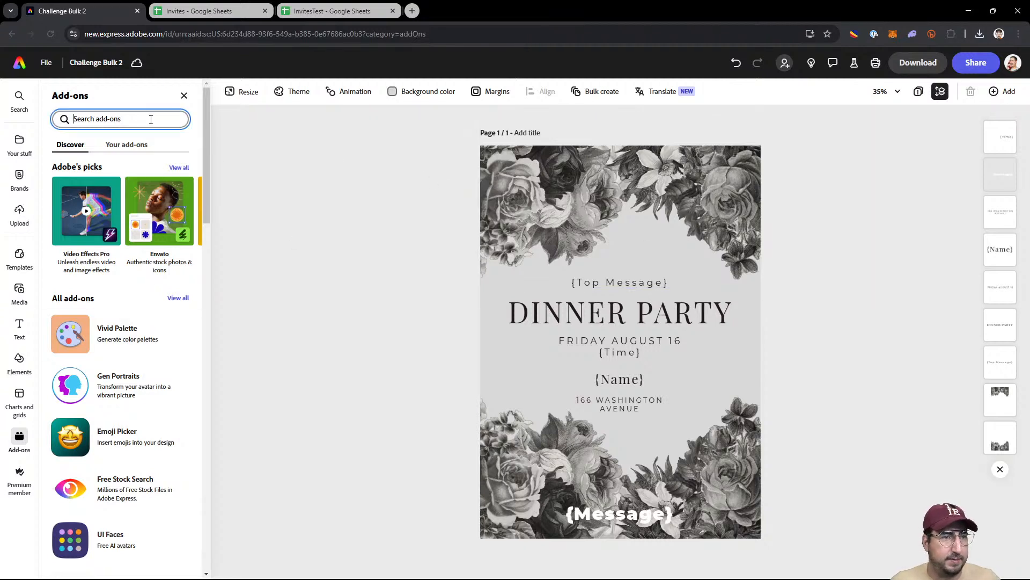
pyautogui.write('bulk')
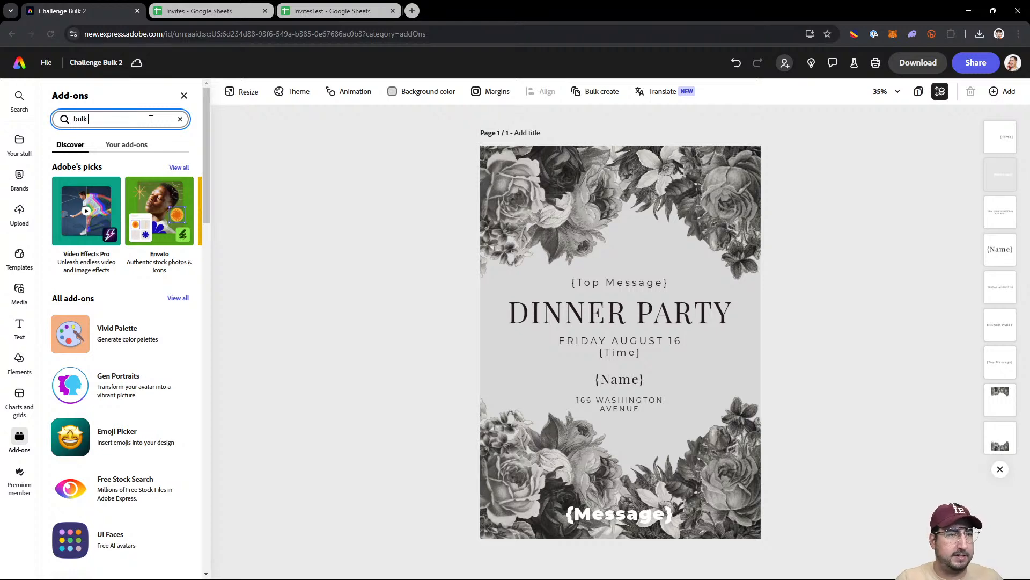
pyautogui.write(' create')
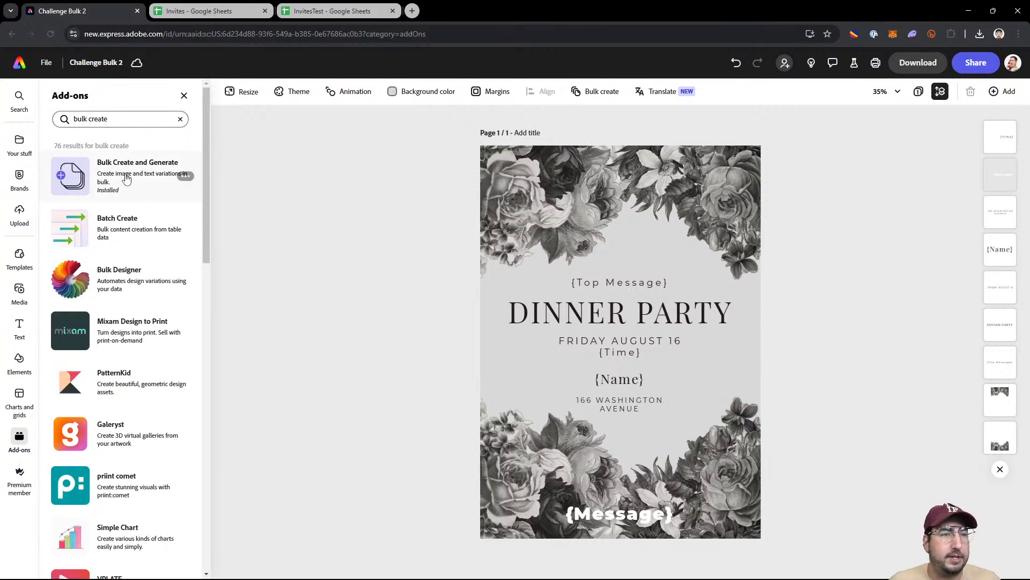
pyautogui.click(126, 179)
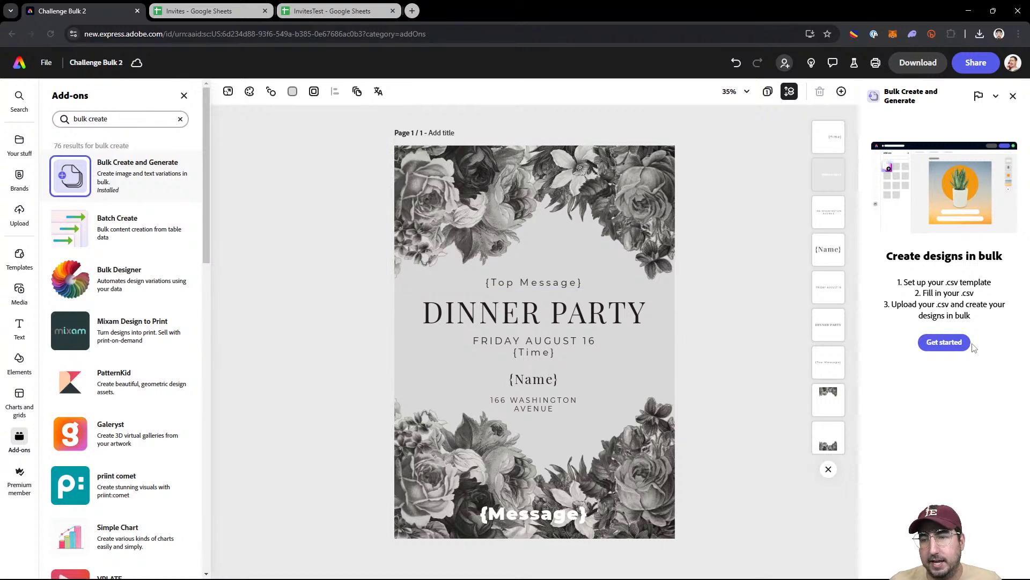
pyautogui.click(967, 344)
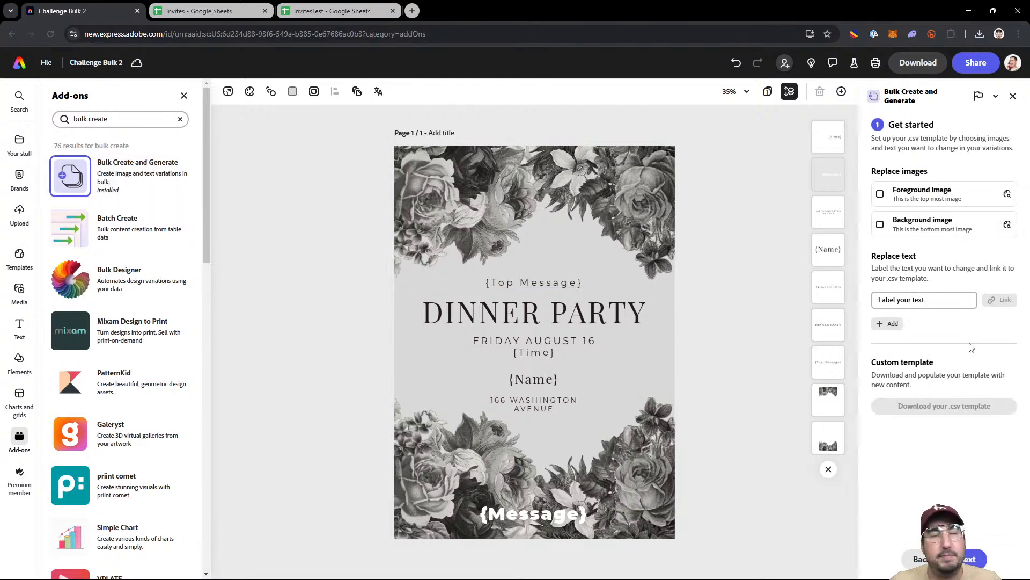
# Step: Mark the foreground and background images for replacement and check the text column headers in the InvitesTest sheet
pyautogui.click(881, 194)
pyautogui.click(881, 224)
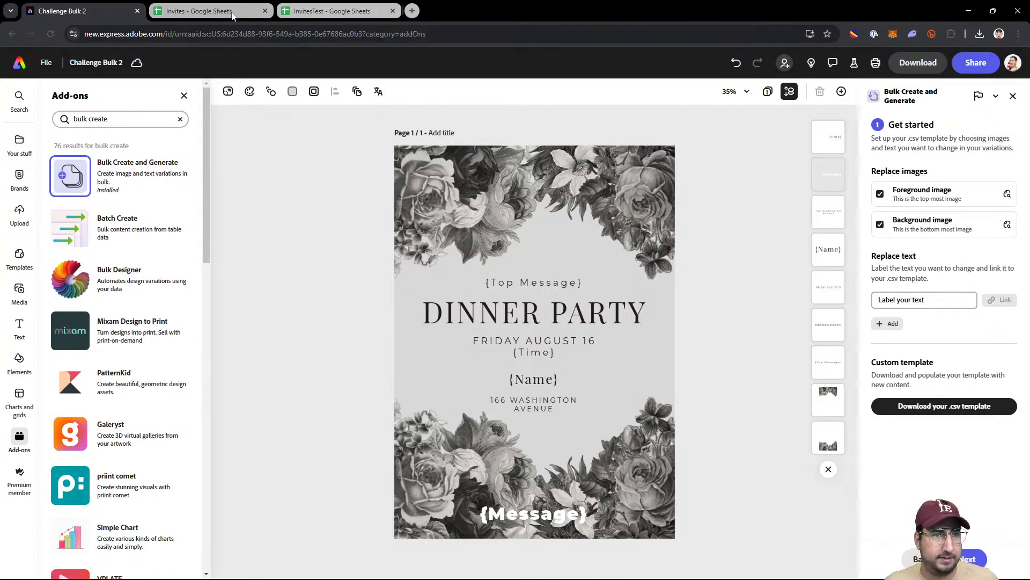
pyautogui.click(196, 10)
pyautogui.click(324, 11)
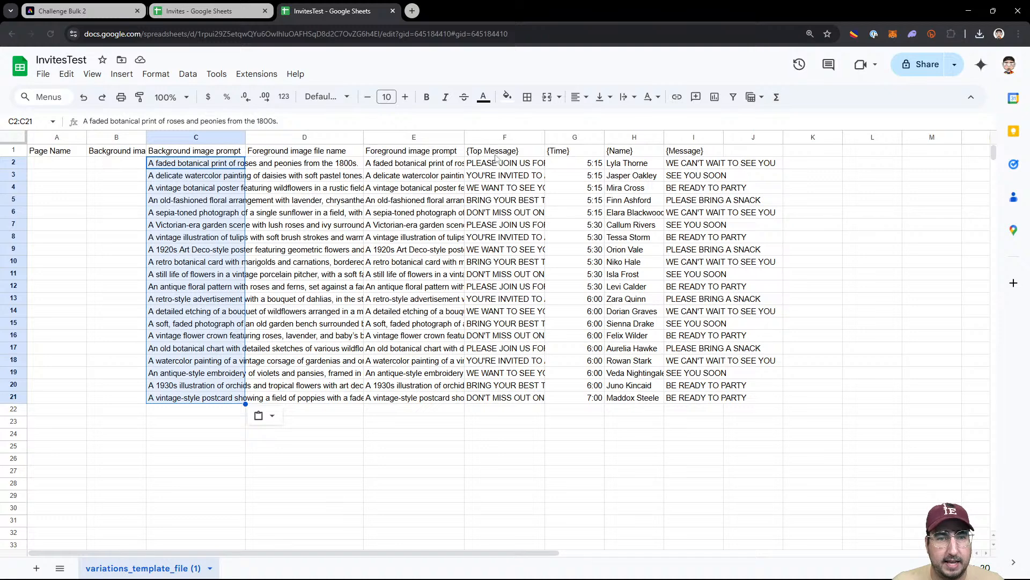
pyautogui.click(92, 12)
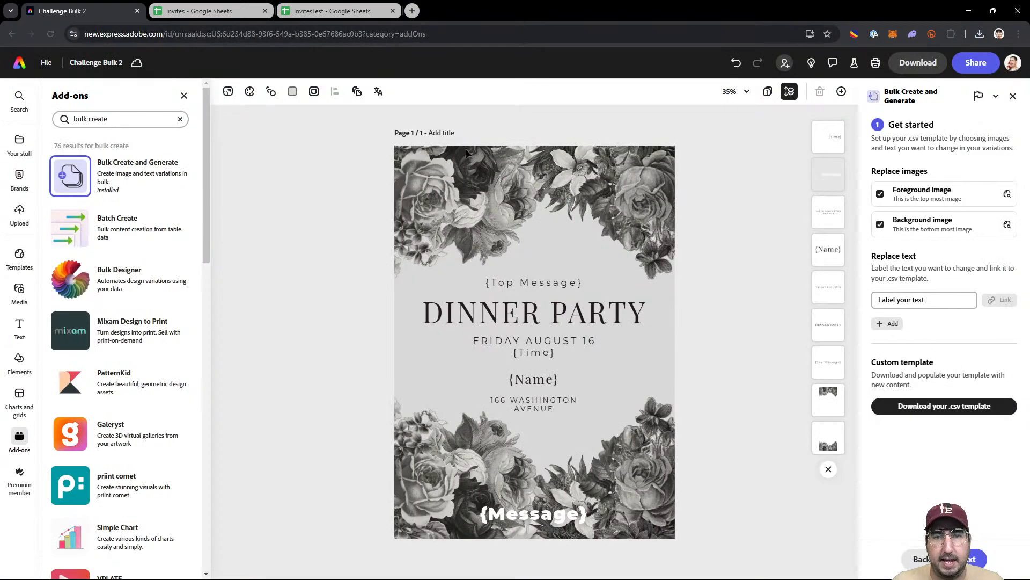
# Step: Try to link the top message text on the invitation to a replacement label entered as "{Top Message}" with its braces
pyautogui.click(523, 287)
pyautogui.doubleClick(523, 287)
pyautogui.hotkey('ctrl', 'c')
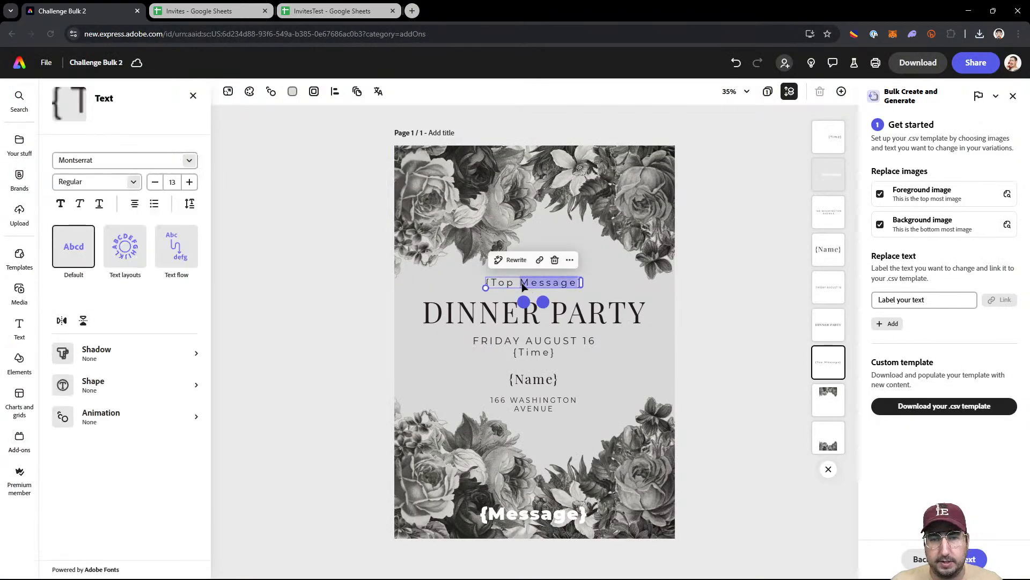
pyautogui.click(936, 305)
pyautogui.hotkey('ctrl', 'v')
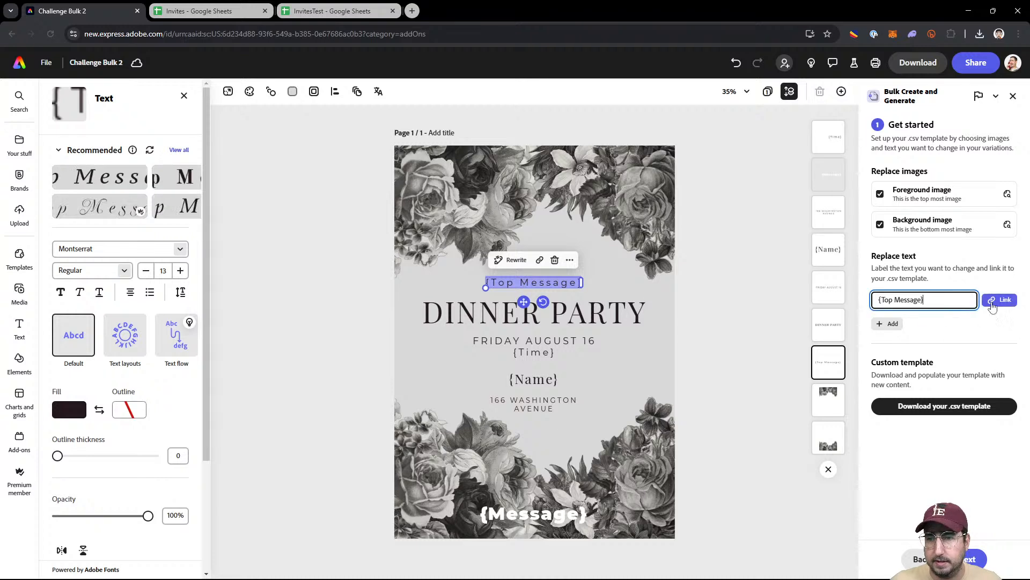
pyautogui.click(1000, 299)
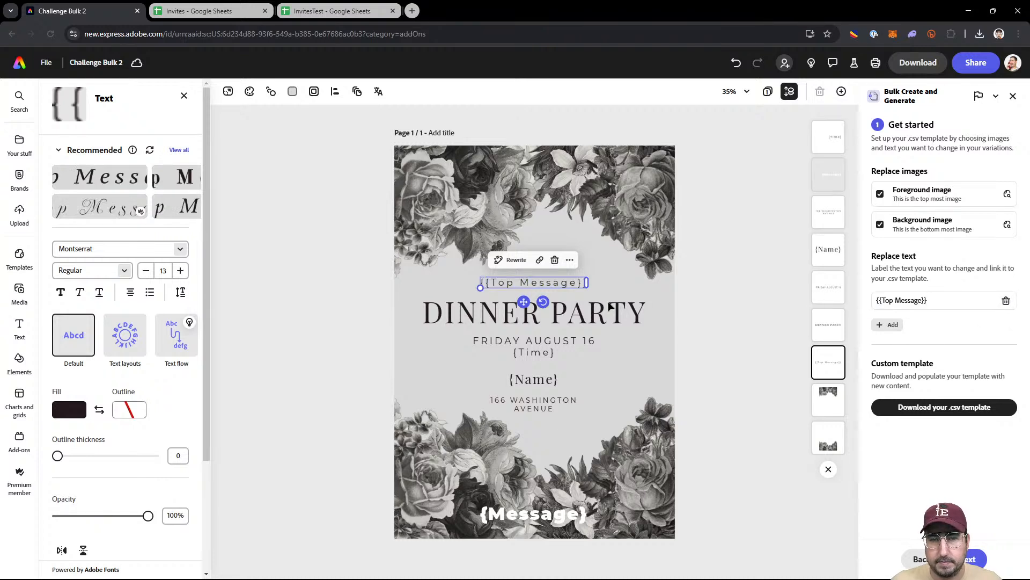
# Step: Remove the double-braced {{Top Message}} label so the invitation text returns to {Top Message}
pyautogui.hotkey('ctrl', 'z')
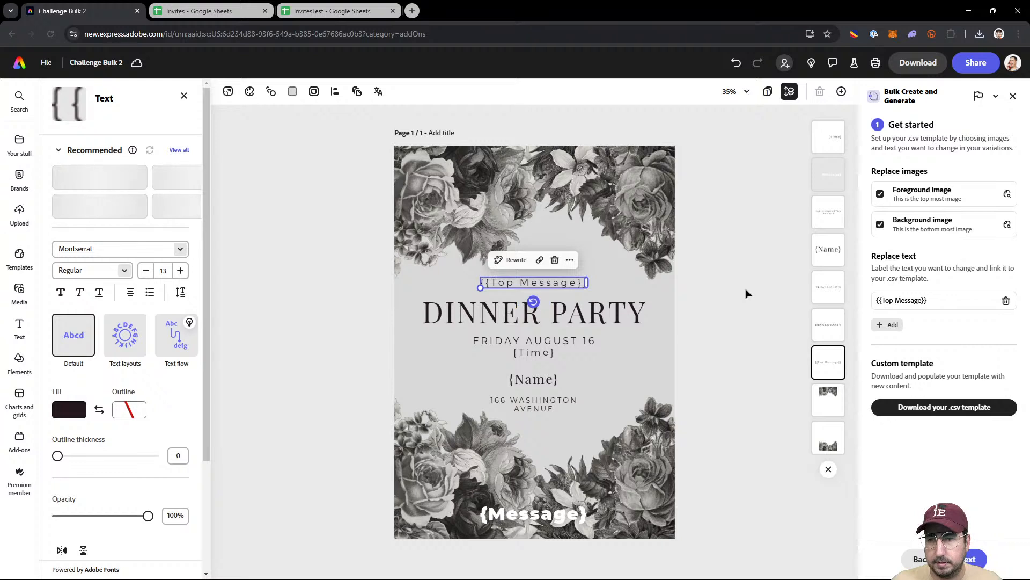
pyautogui.click(1007, 300)
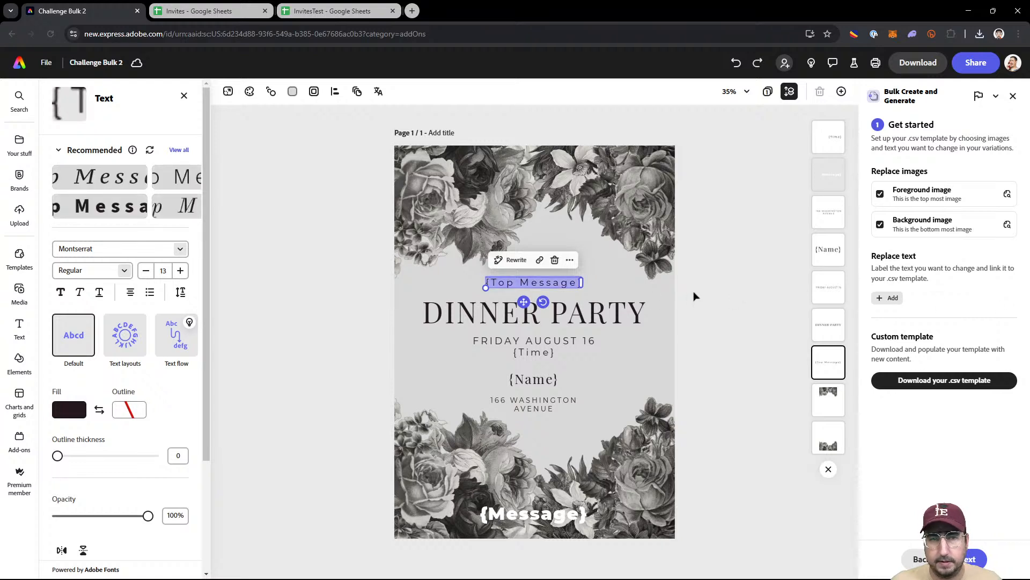
pyautogui.press('Escape')
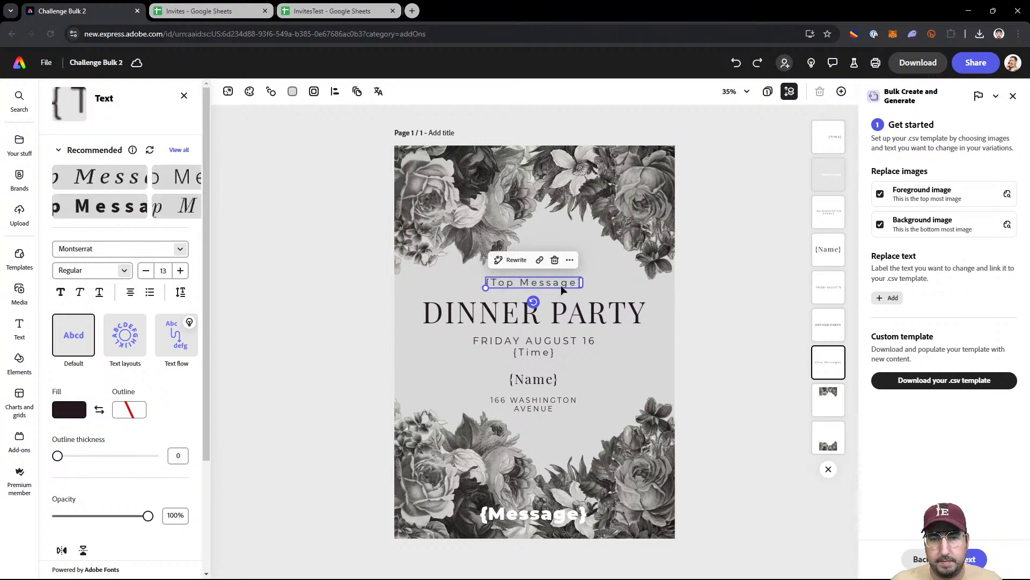
# Step: Add a replacement text label named "Top Message" and link it to the {Top Message} text
pyautogui.click(889, 298)
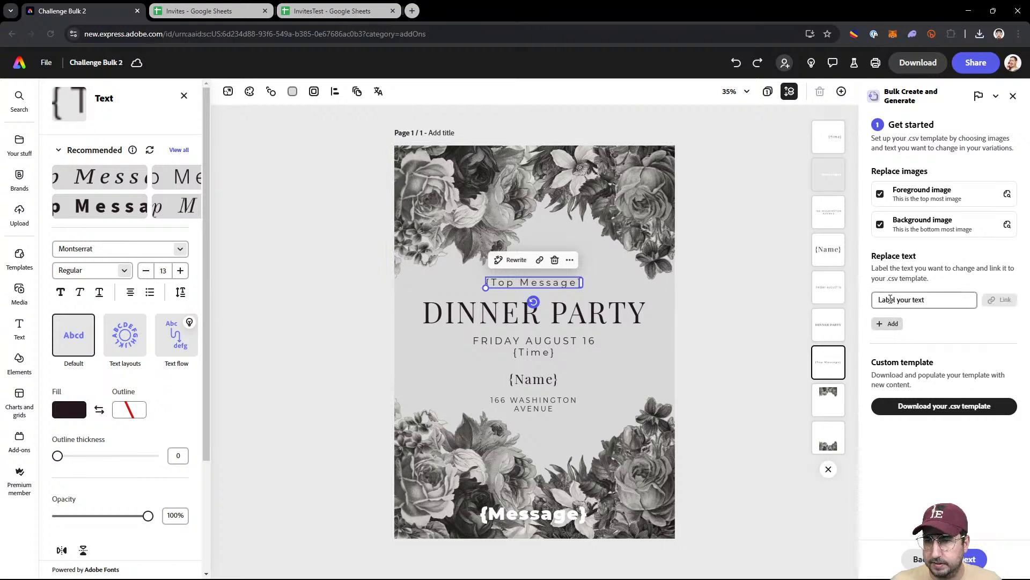
pyautogui.click(937, 301)
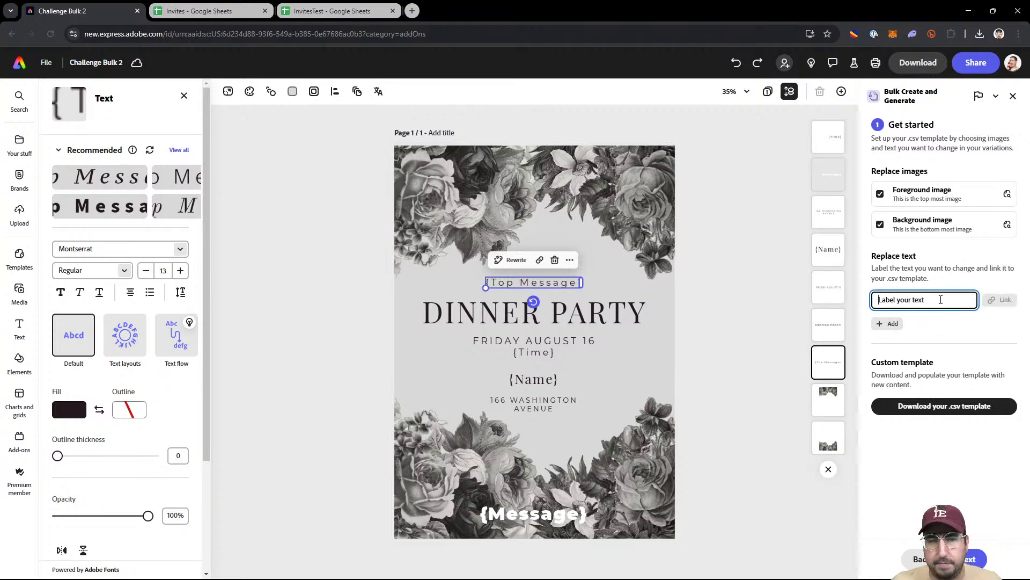
pyautogui.write('Top Message')
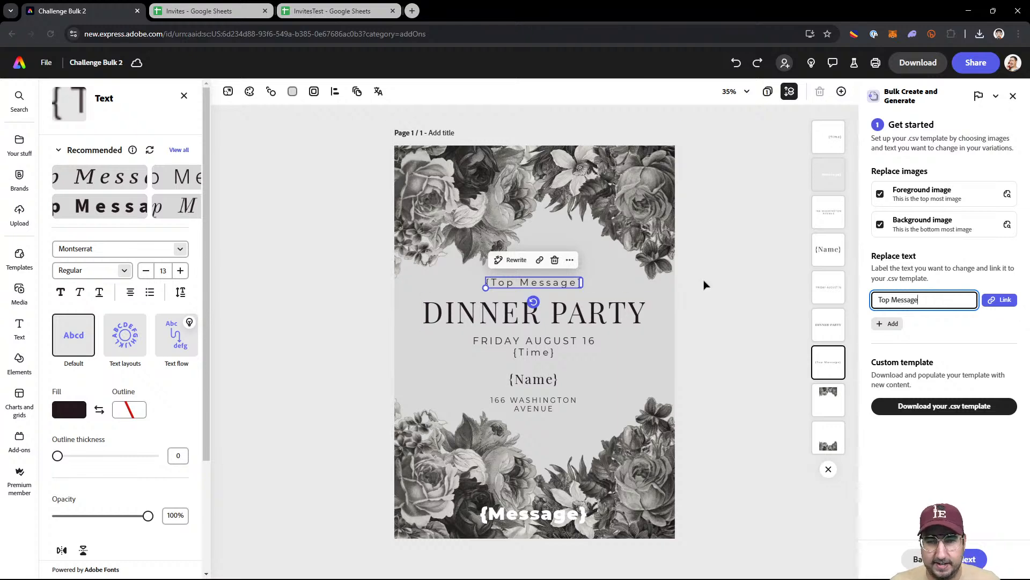
pyautogui.click(1001, 300)
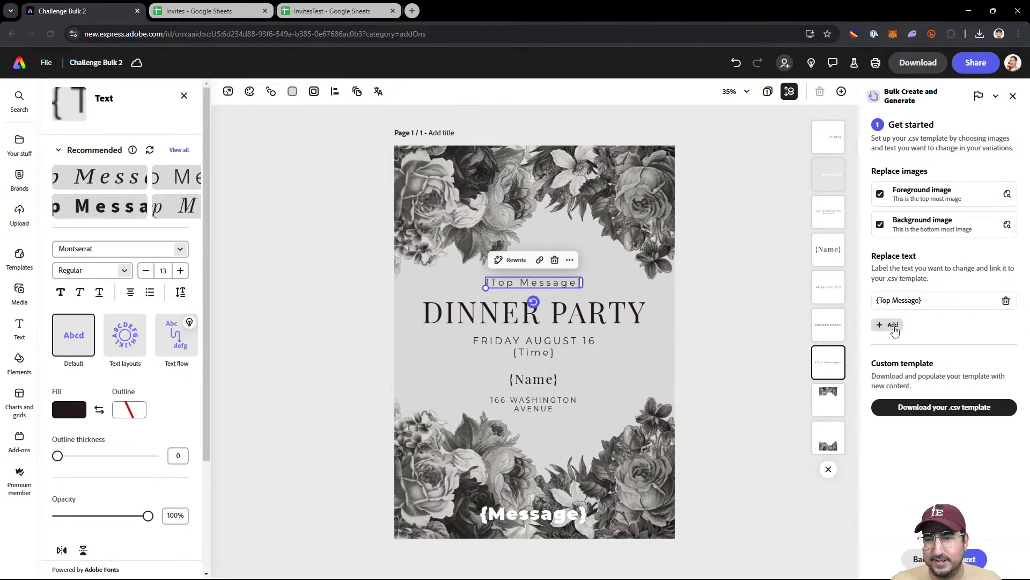
# Step: Add a replacement text label named "Time" and link it to the {Time} text on the invitation
pyautogui.click(892, 325)
pyautogui.click(891, 327)
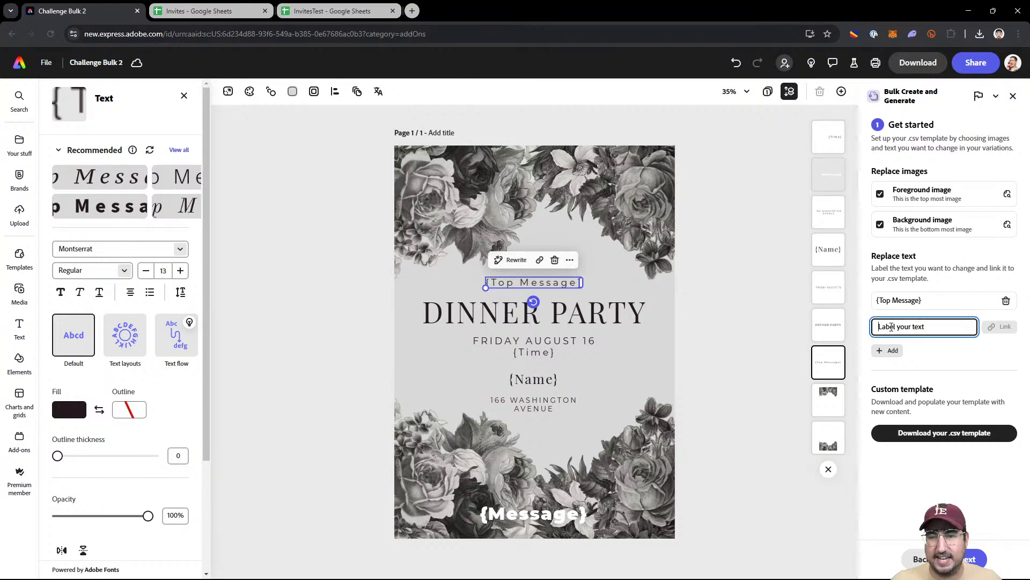
pyautogui.write('Time')
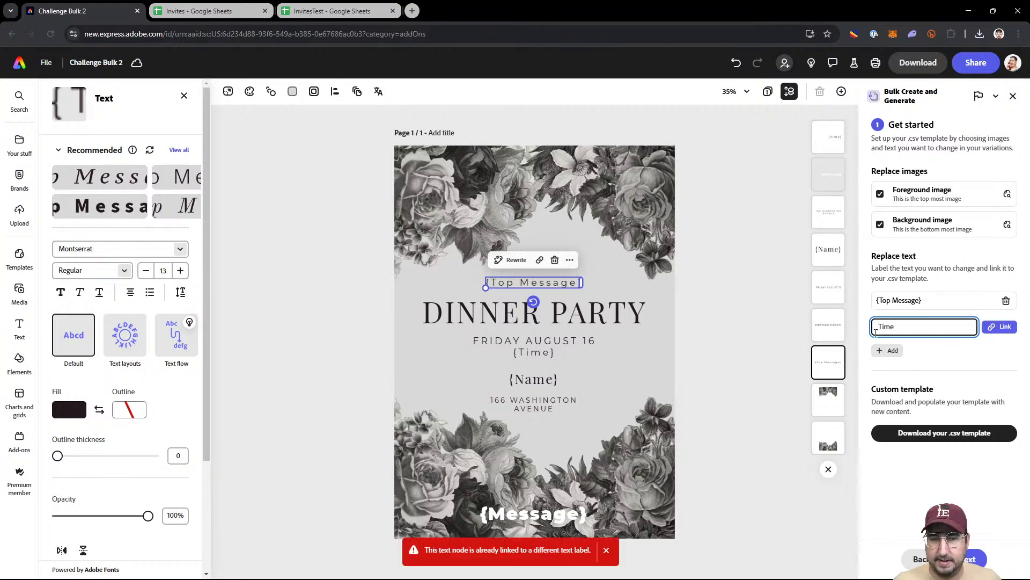
pyautogui.click(537, 357)
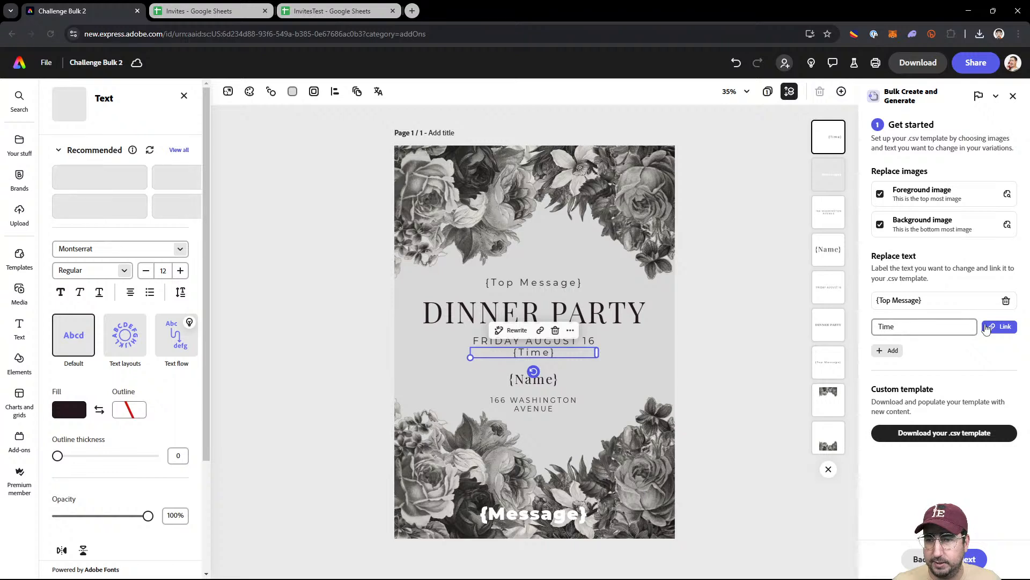
pyautogui.click(986, 328)
# Step: Add a replacement text label named "Name" and link it to the {Name} text on the invitation
pyautogui.click(890, 350)
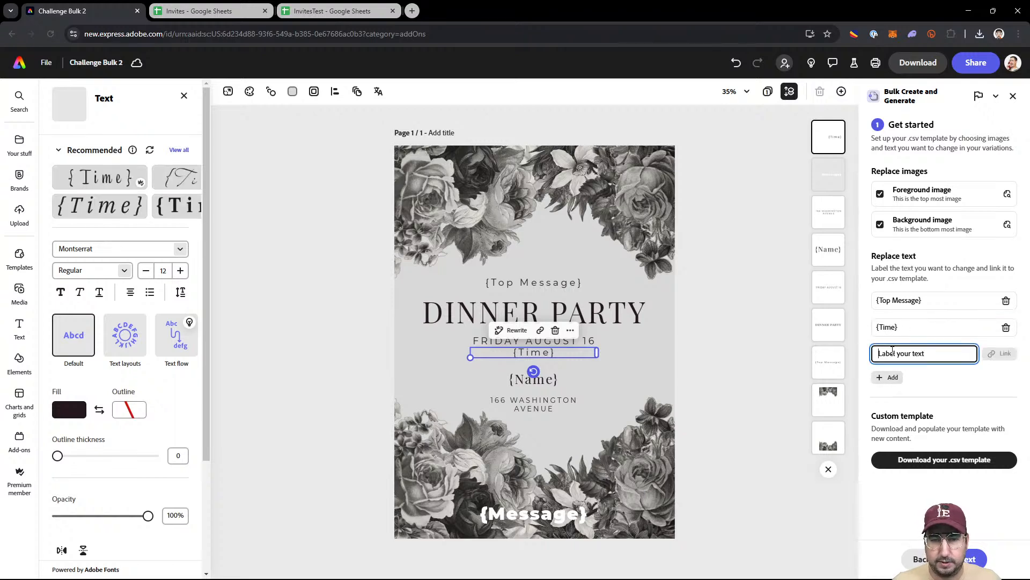
pyautogui.write('Name')
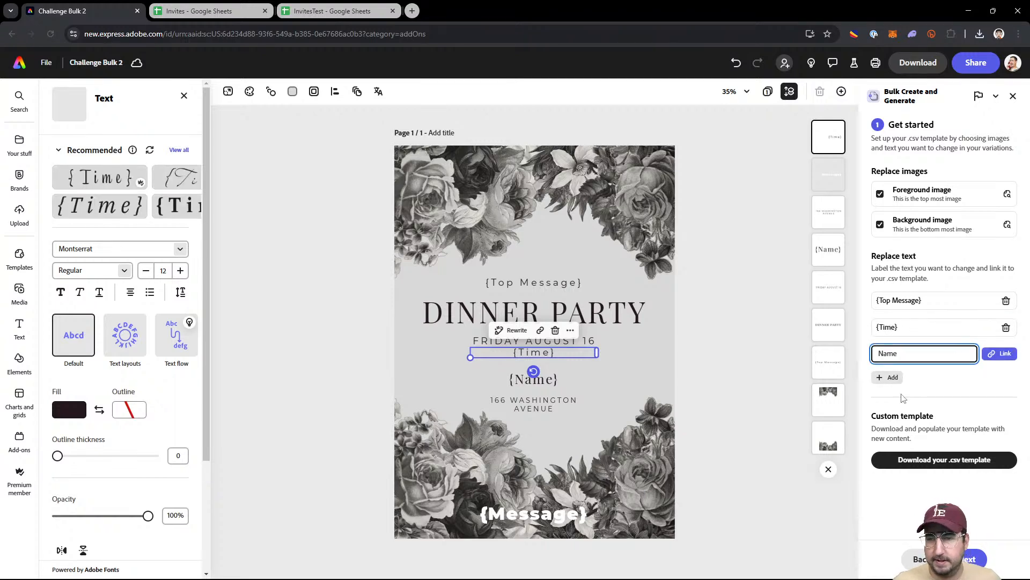
pyautogui.click(551, 380)
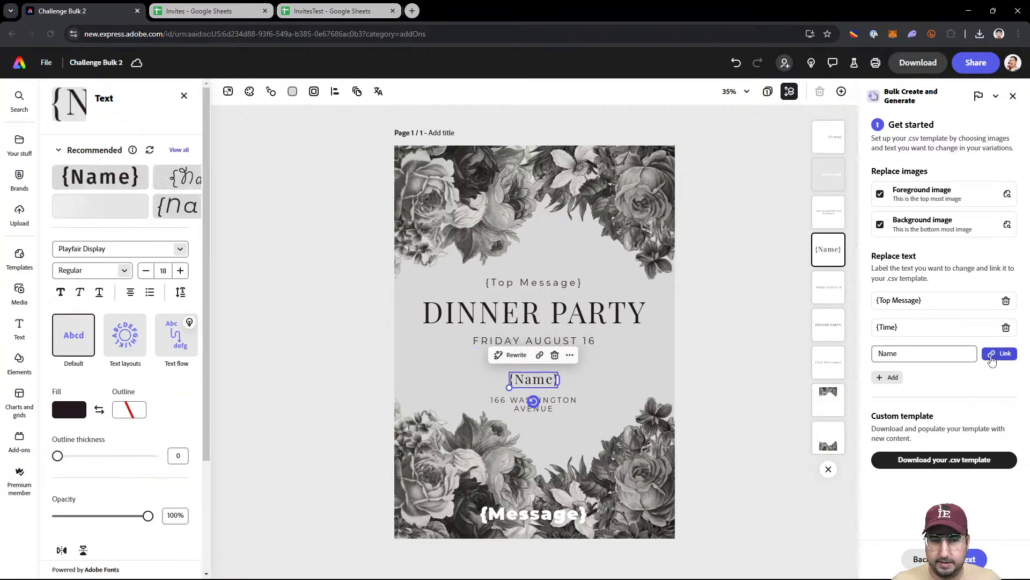
pyautogui.click(992, 356)
# Step: Add a replacement text label named "Message" and link it to the {Message} text at the invitation's bottom
pyautogui.click(891, 377)
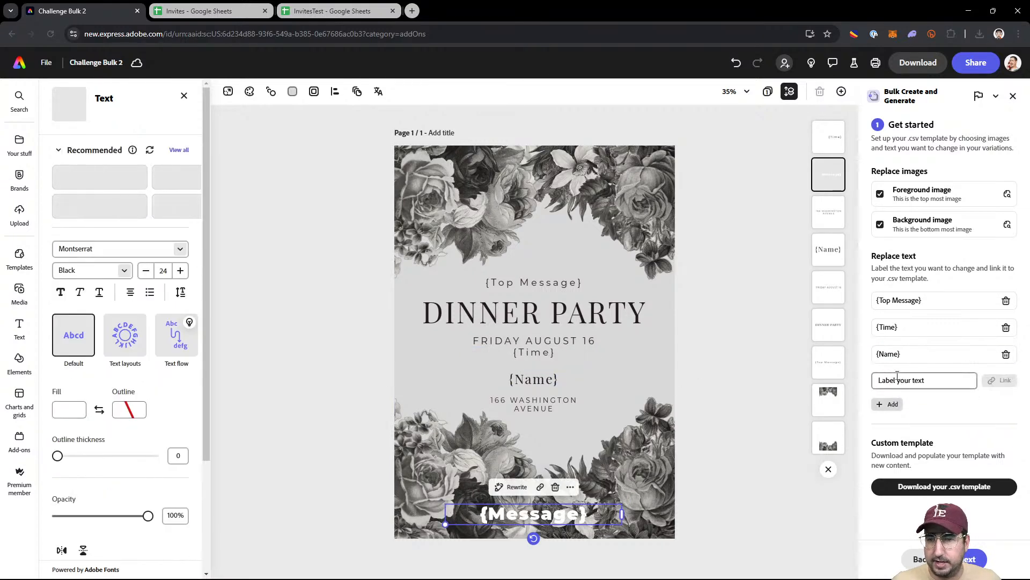
pyautogui.click(897, 379)
pyautogui.write('Message')
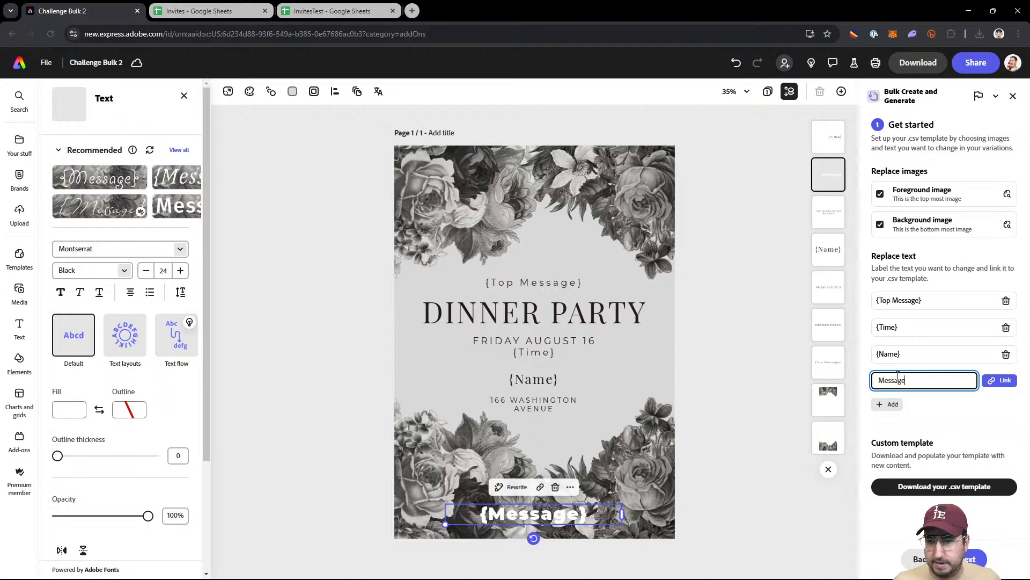
pyautogui.click(999, 380)
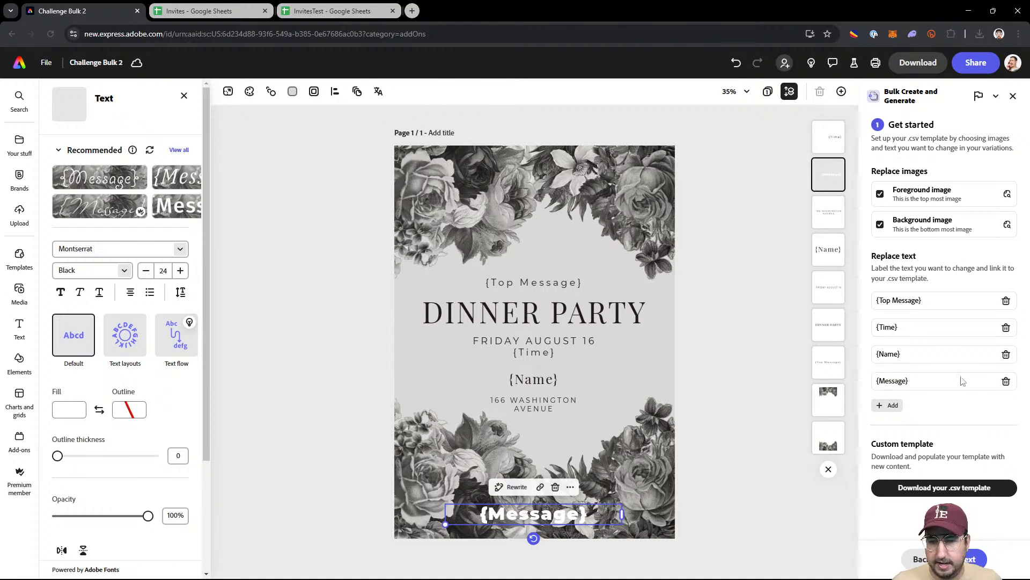
# Step: Upload "InvitesTest - variations_template_file (1) (1).csv" as the variations file and create the pages from its image prompts
pyautogui.click(974, 559)
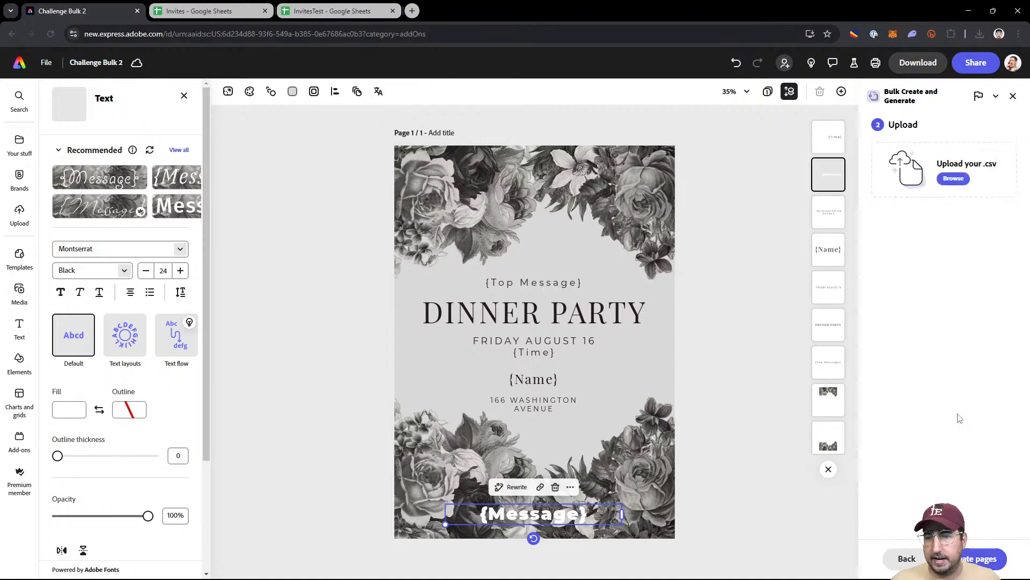
pyautogui.click(958, 181)
pyautogui.click(172, 101)
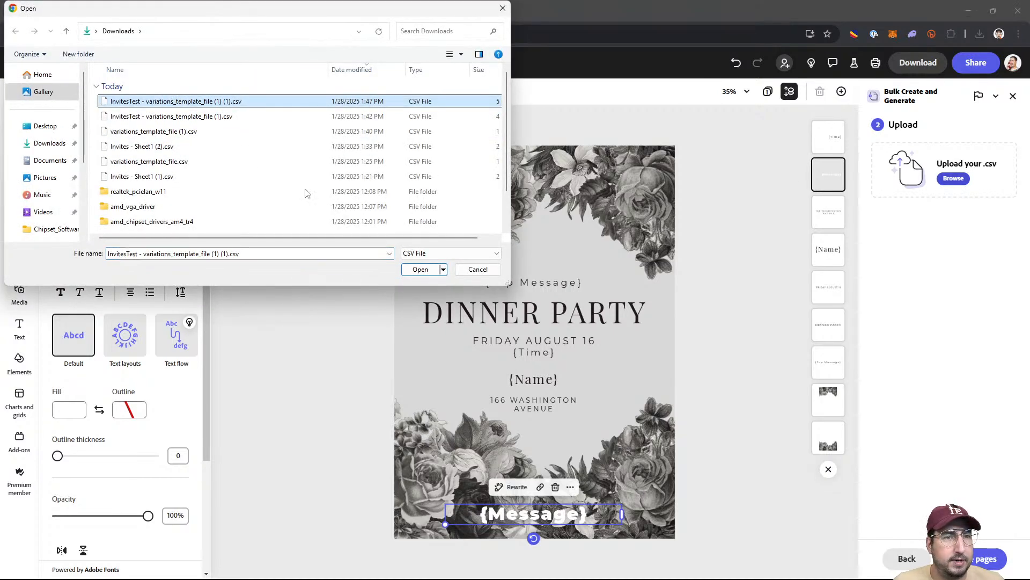
pyautogui.click(418, 272)
pyautogui.click(903, 276)
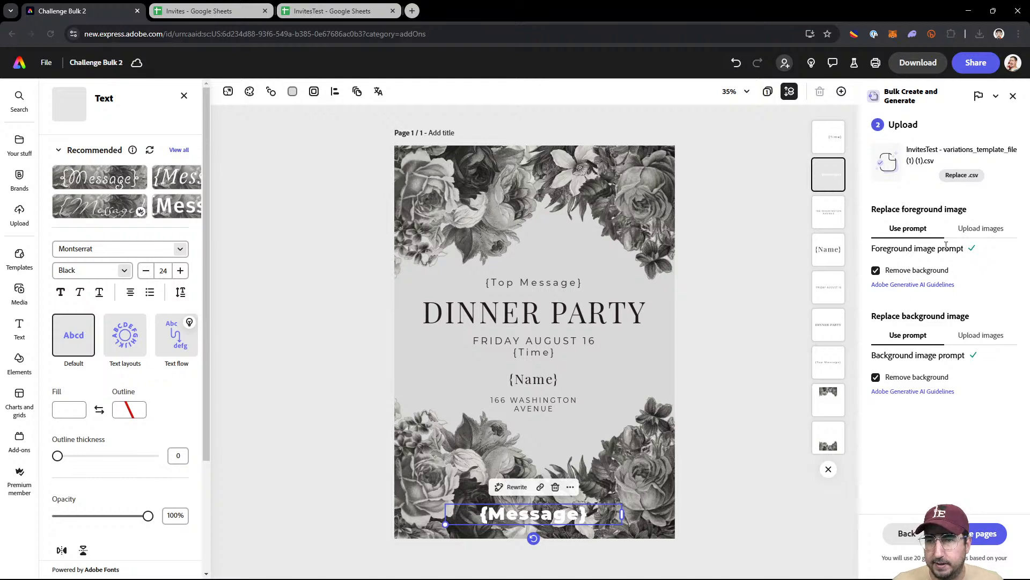
pyautogui.click(977, 536)
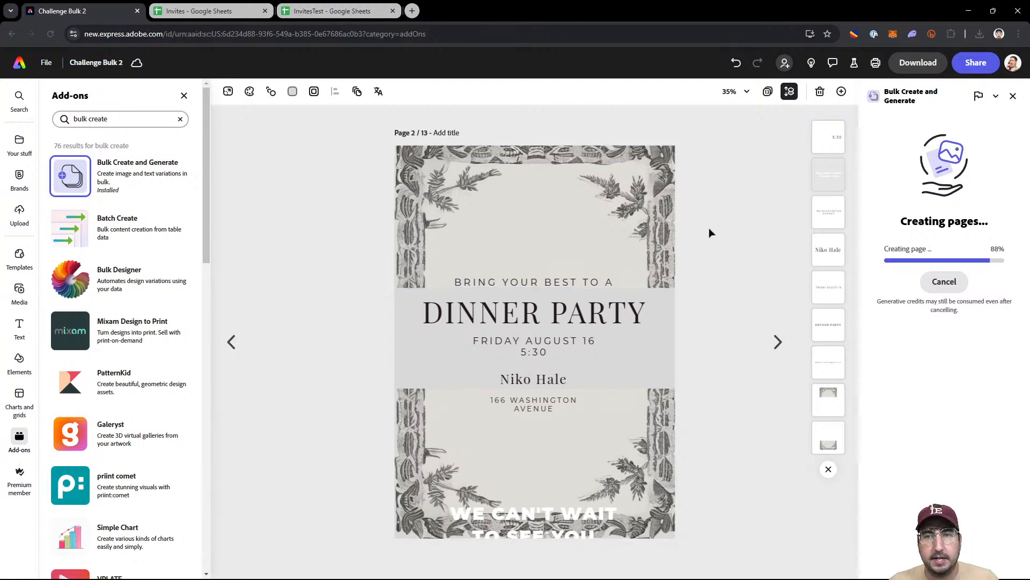
# Step: Review the foreground image prompts in the InvitesTest sheet and check them against the generated invitation pages in Adobe Express
pyautogui.click(324, 11)
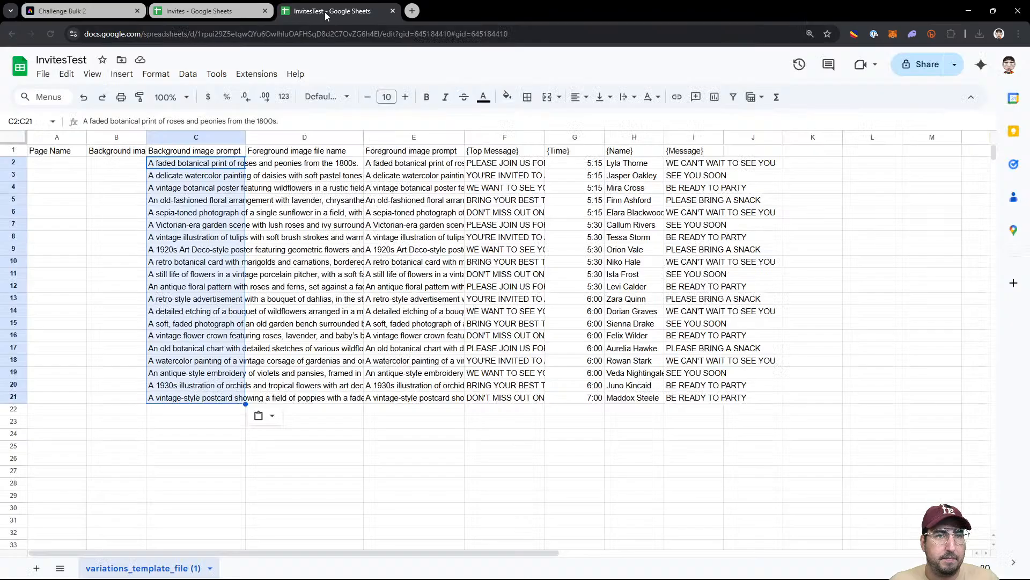
pyautogui.doubleClick(419, 163)
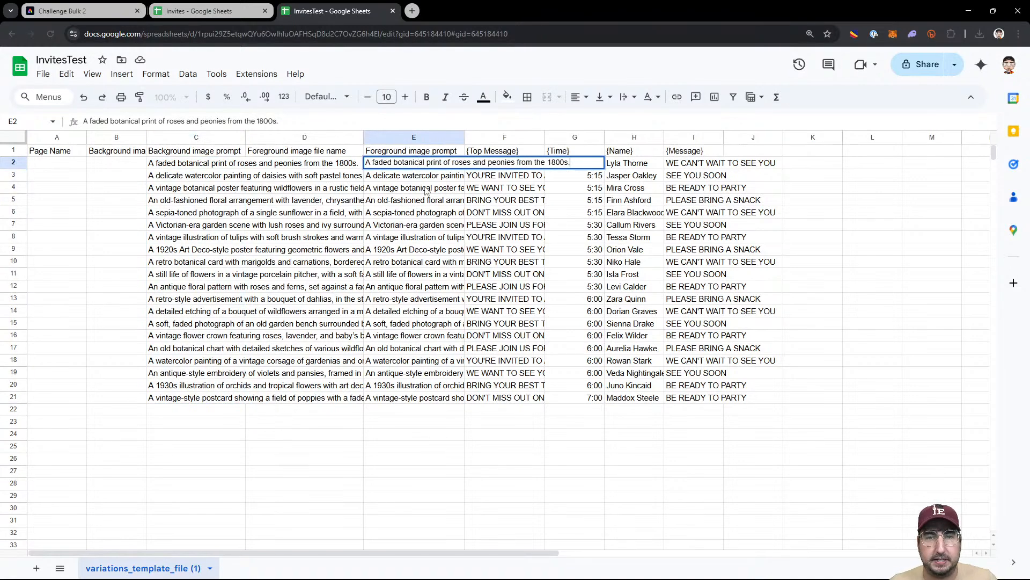
pyautogui.press('Return')
pyautogui.press('Return')
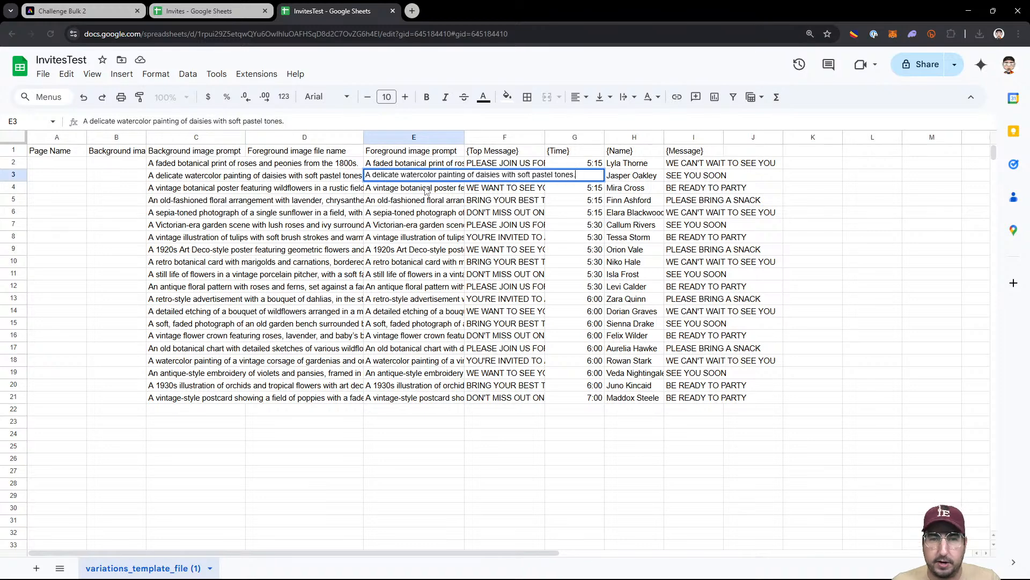
pyautogui.press('Return')
pyautogui.press('Return')
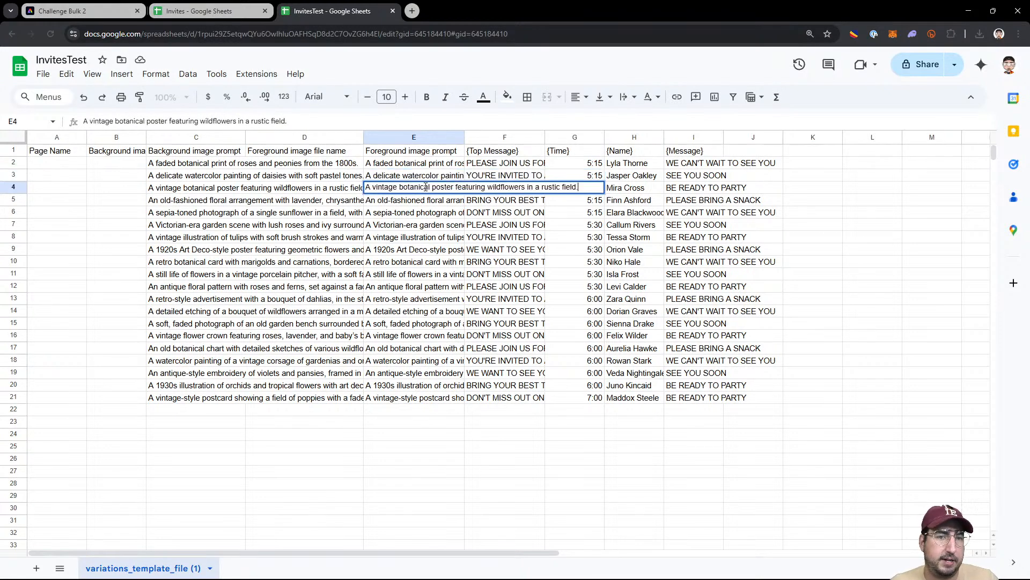
pyautogui.click(415, 224)
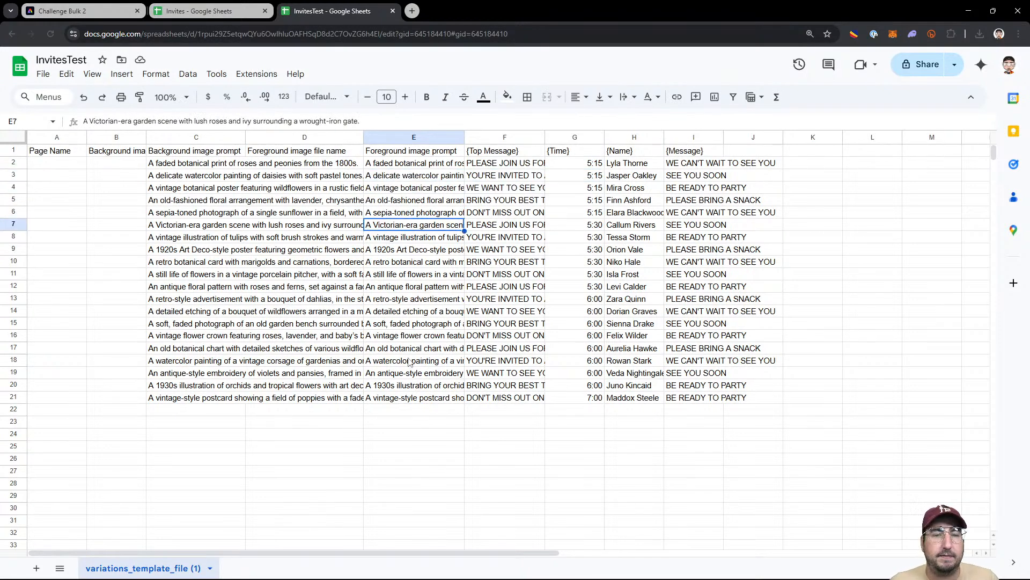
pyautogui.click(95, 15)
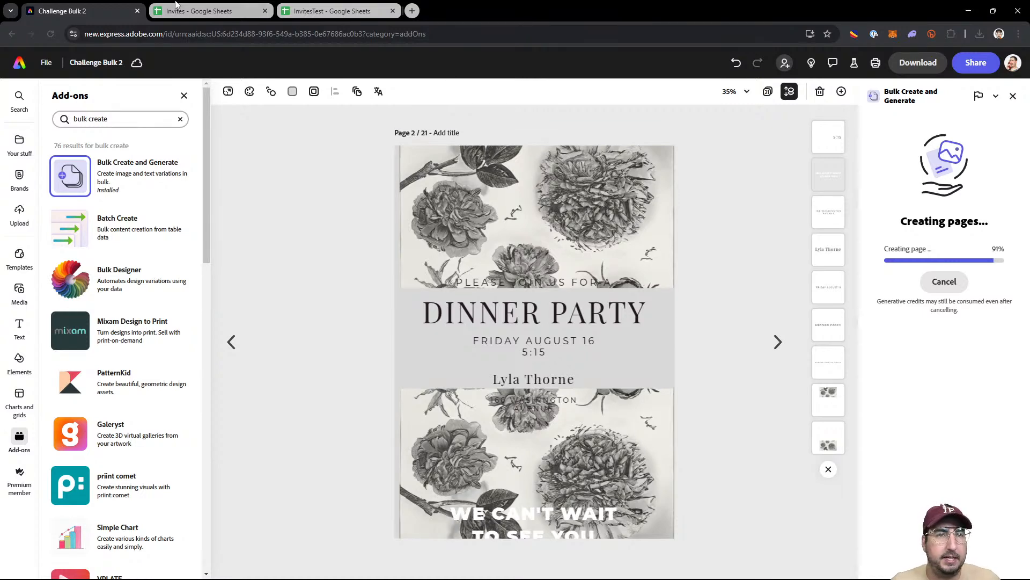
# Step: Delete the "Foreground image file name" and "Foreground image prompt" columns from the InvitesTest sheet
pyautogui.click(327, 10)
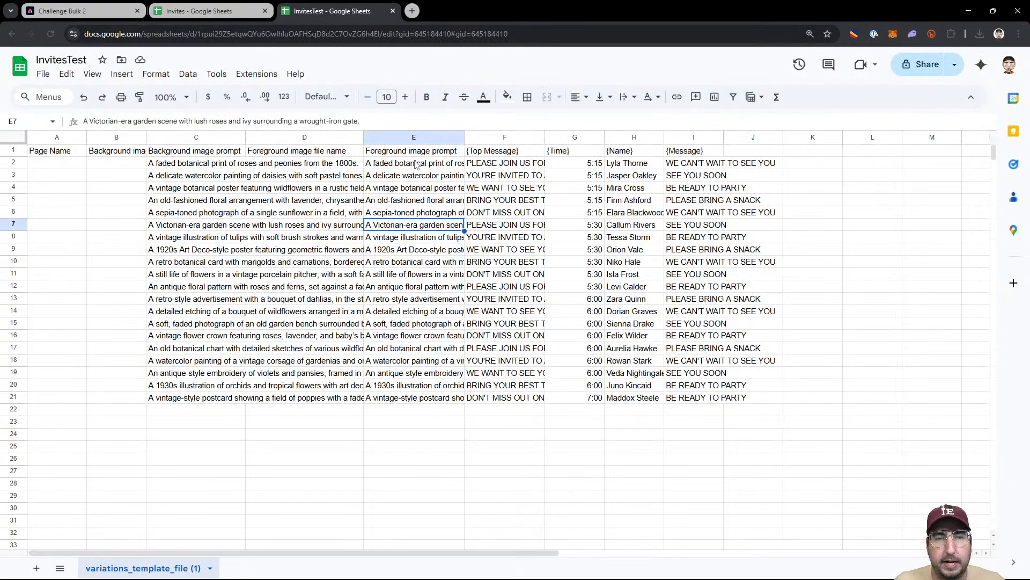
pyautogui.click(165, 166)
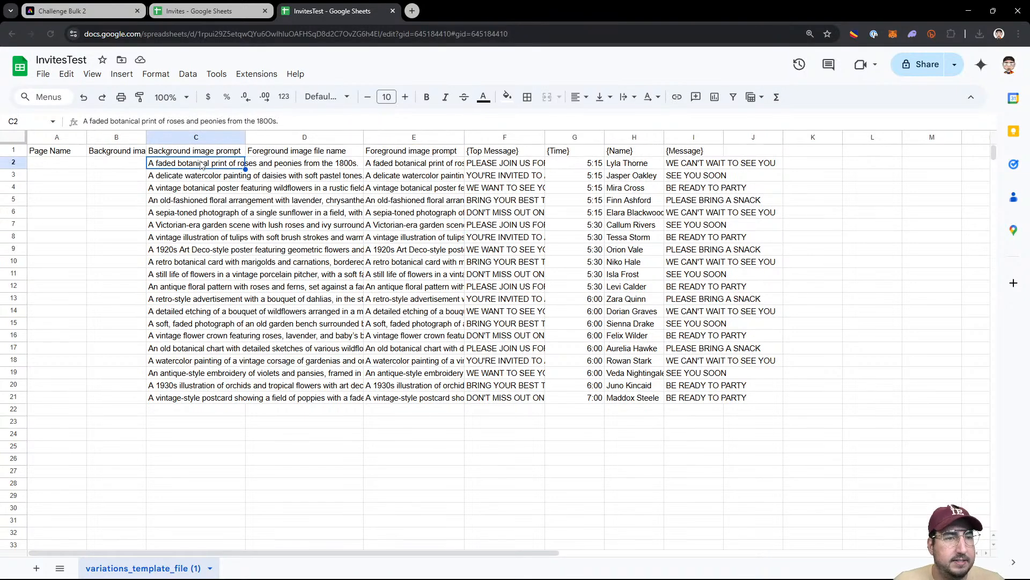
pyautogui.click(402, 138)
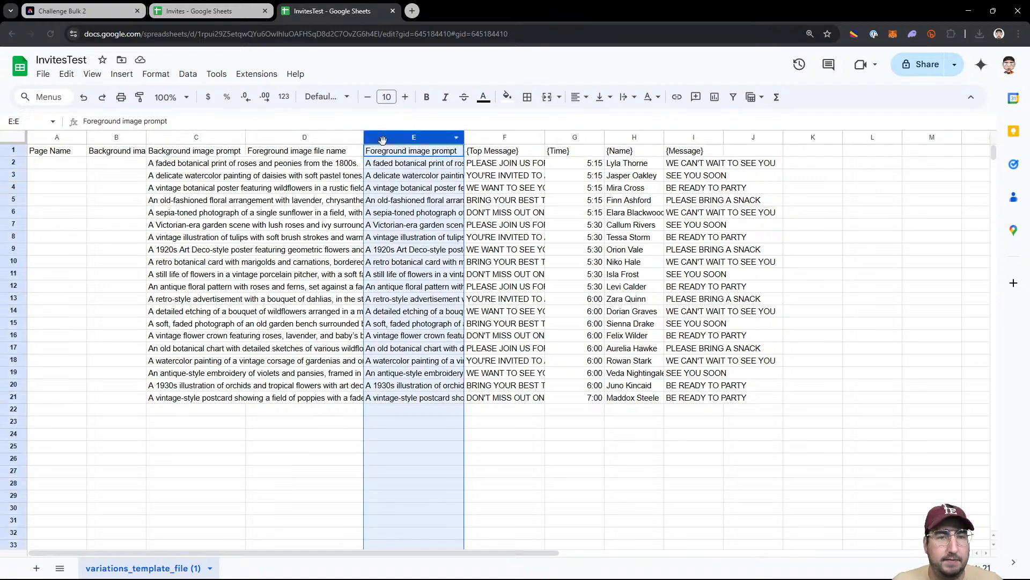
pyautogui.keyDown('ctrl'); pyautogui.click(314, 141); pyautogui.keyUp('ctrl')
pyautogui.rightClick(302, 138)
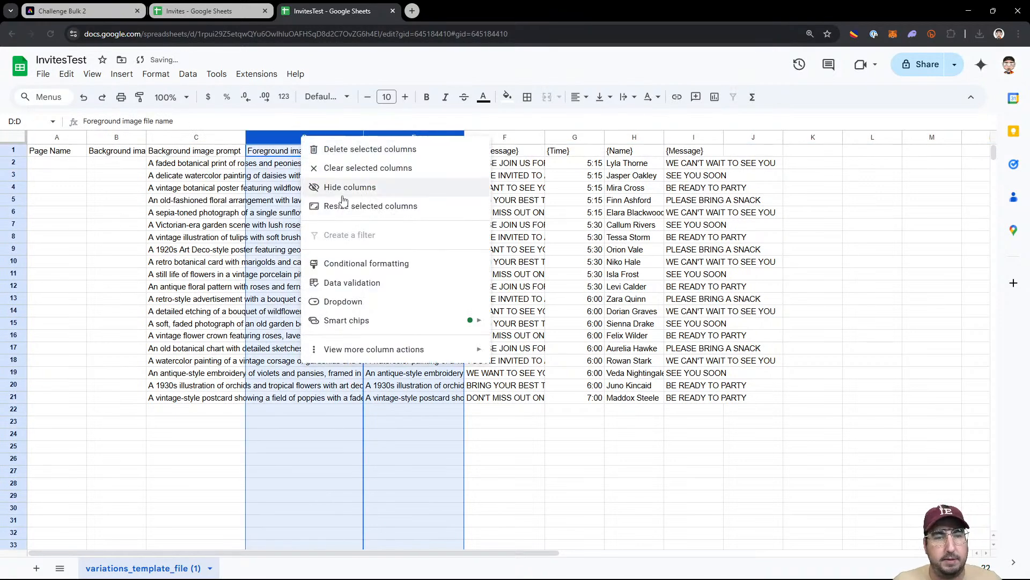
pyautogui.click(353, 157)
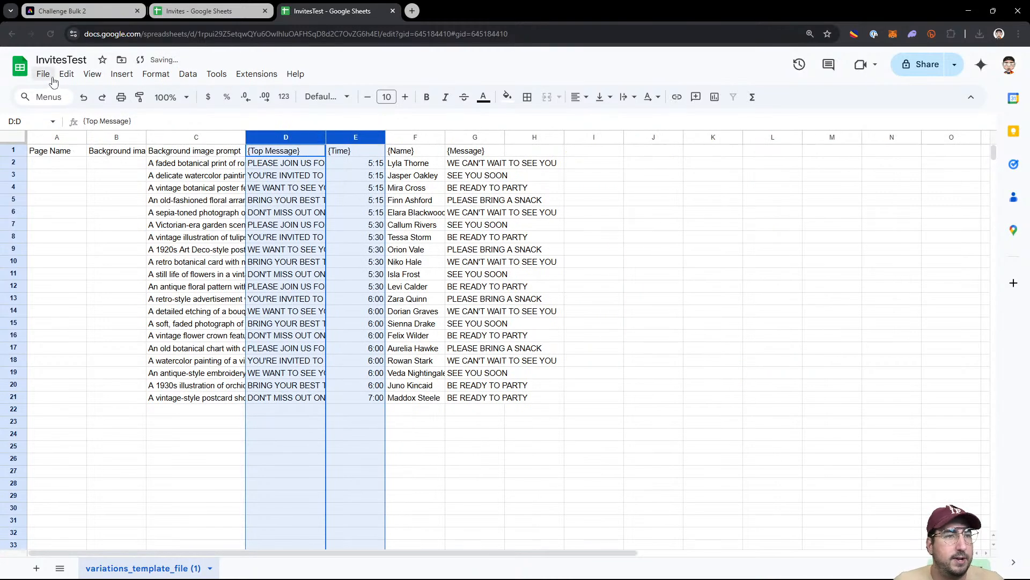
# Step: Rename the spreadsheet to InvitesTestNew and download the current sheet as a CSV file
pyautogui.click(86, 61)
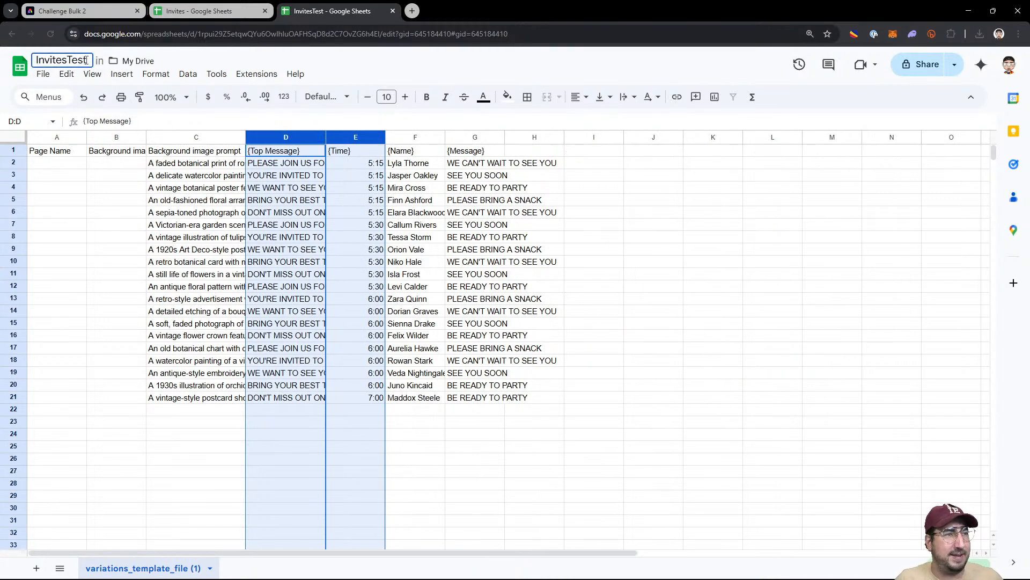
pyautogui.write('New')
pyautogui.click(47, 75)
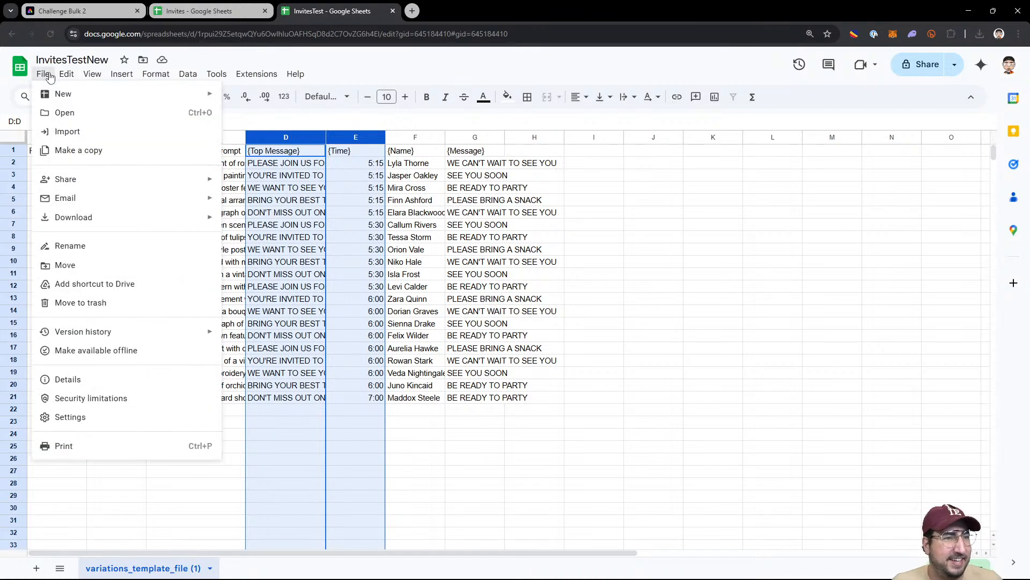
pyautogui.moveTo(96, 216)
pyautogui.click(283, 299)
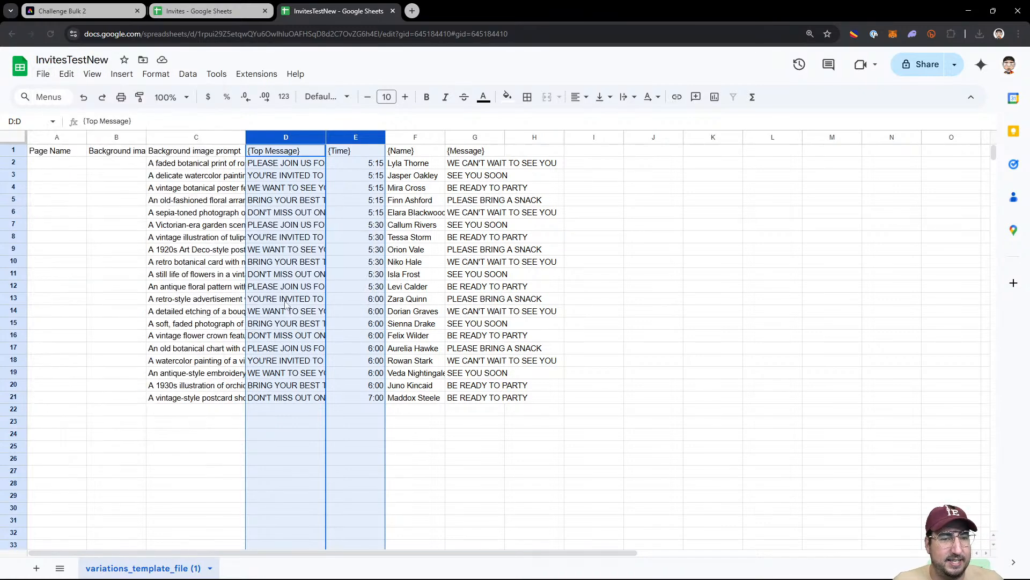
# Step: Return to Adobe Express and page through the generated invitations up to page 10 to examine their images and text
pyautogui.click(123, 13)
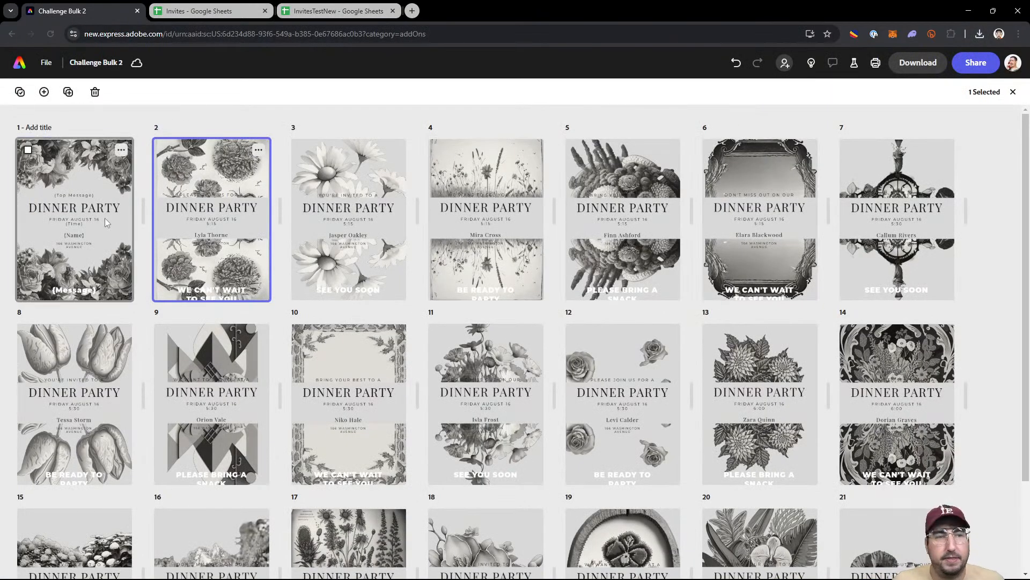
pyautogui.doubleClick(75, 215)
pyautogui.click(780, 343)
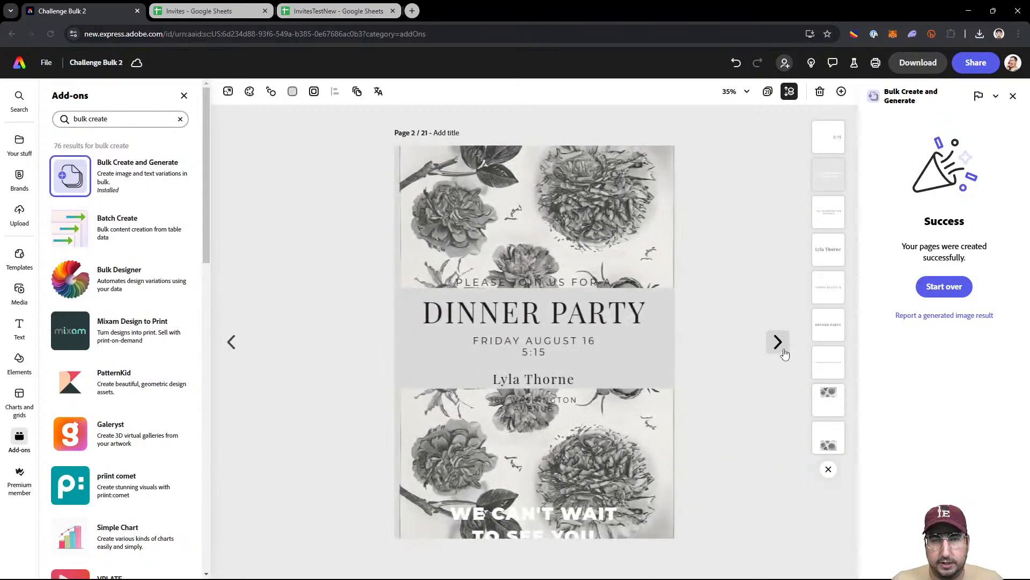
pyautogui.click(780, 343)
pyautogui.click(780, 343)
pyautogui.click(783, 348)
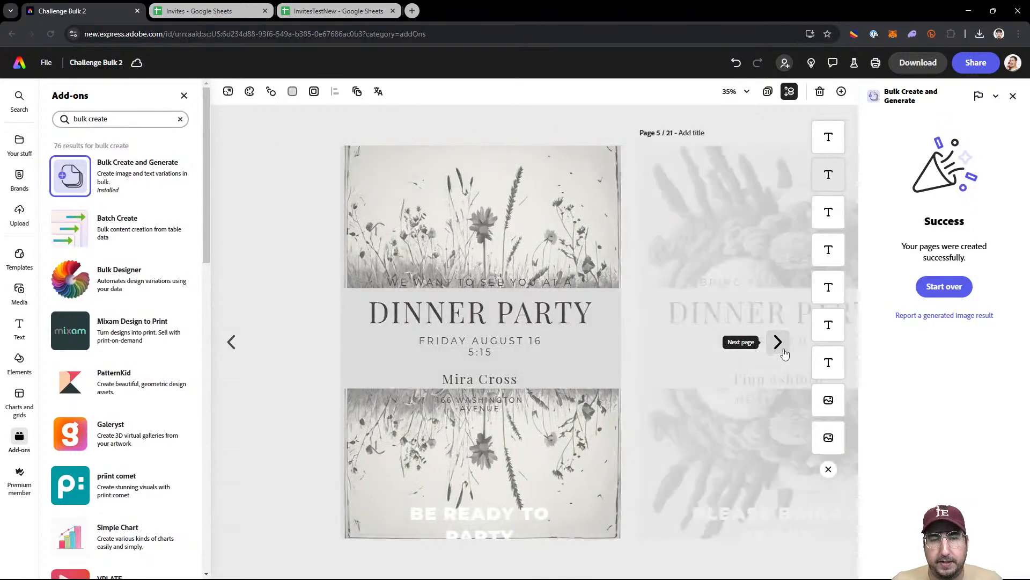
pyautogui.click(783, 349)
pyautogui.click(783, 349)
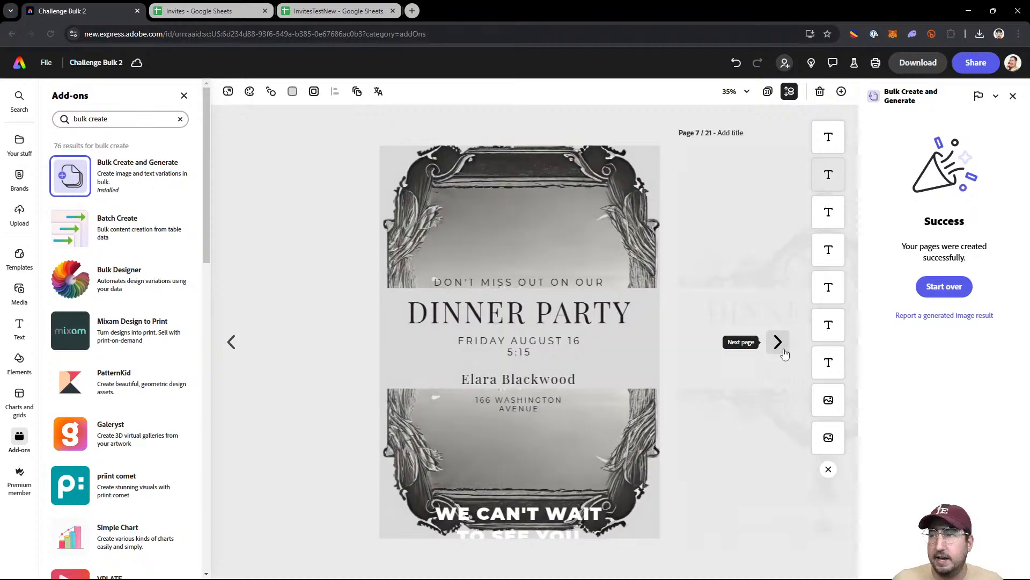
pyautogui.click(783, 349)
pyautogui.click(783, 349)
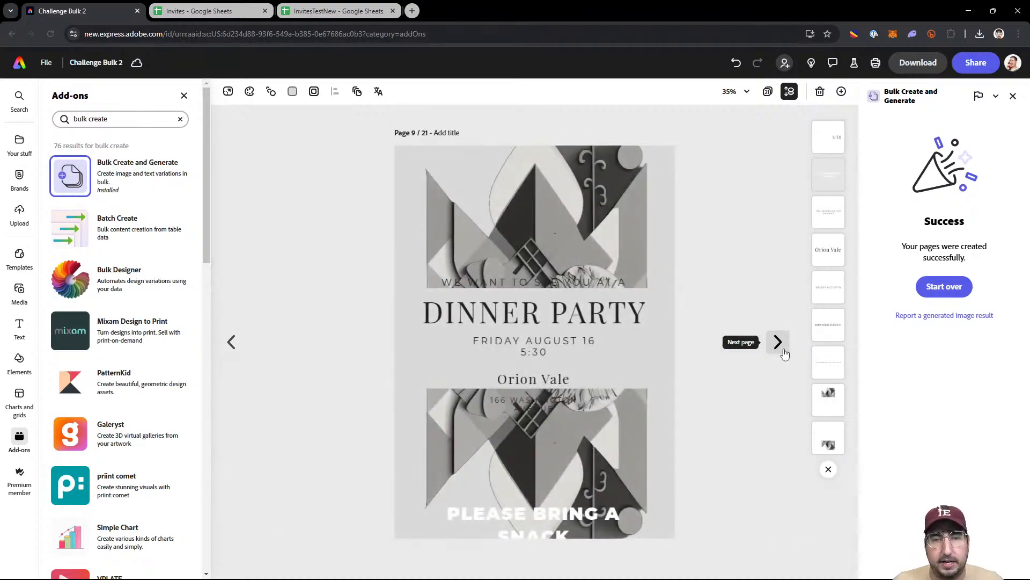
pyautogui.click(783, 349)
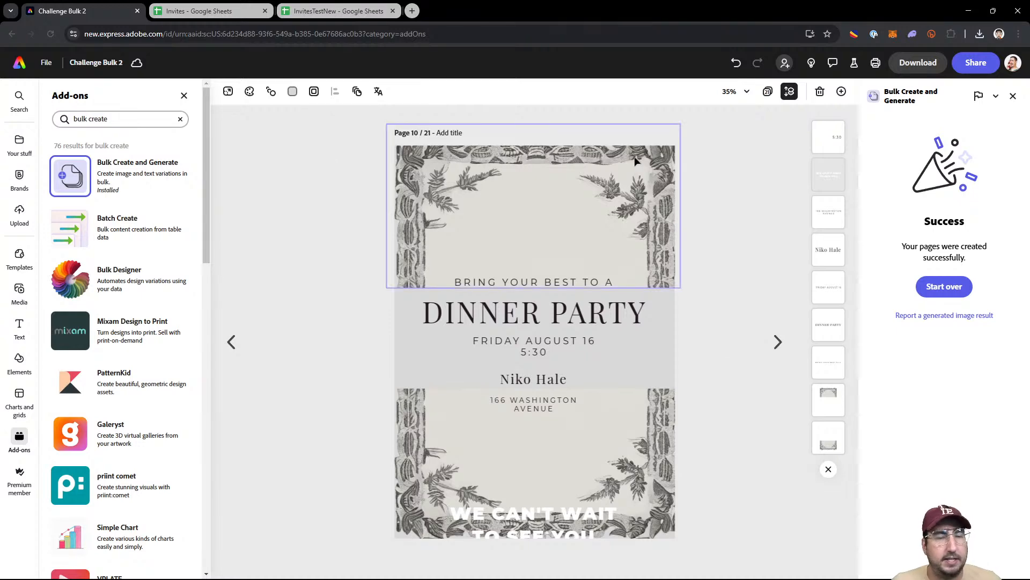
# Step: Delete all generated invitation pages except the page 1 template and open that page for editing
pyautogui.click(768, 91)
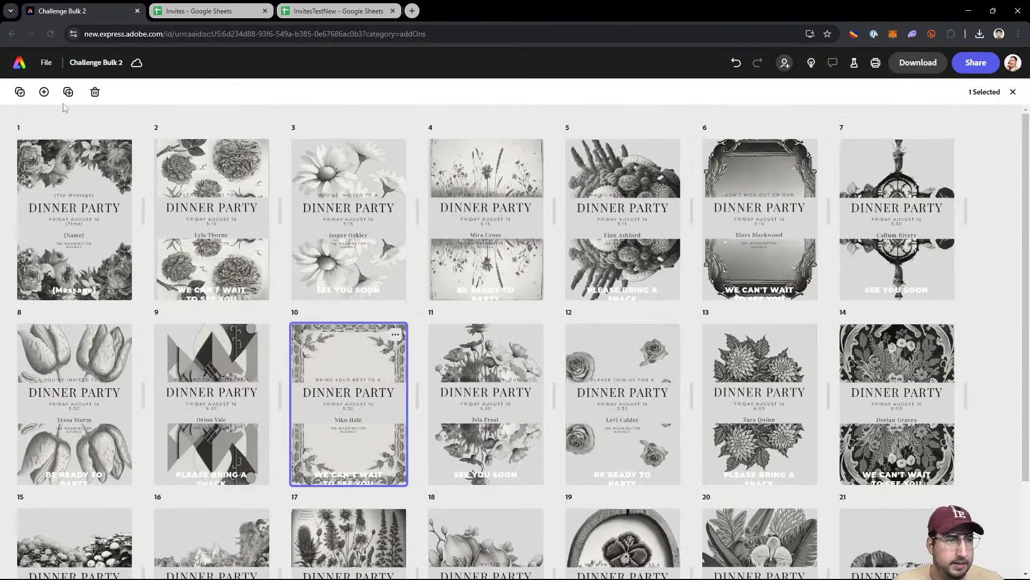
pyautogui.click(20, 92)
pyautogui.click(28, 149)
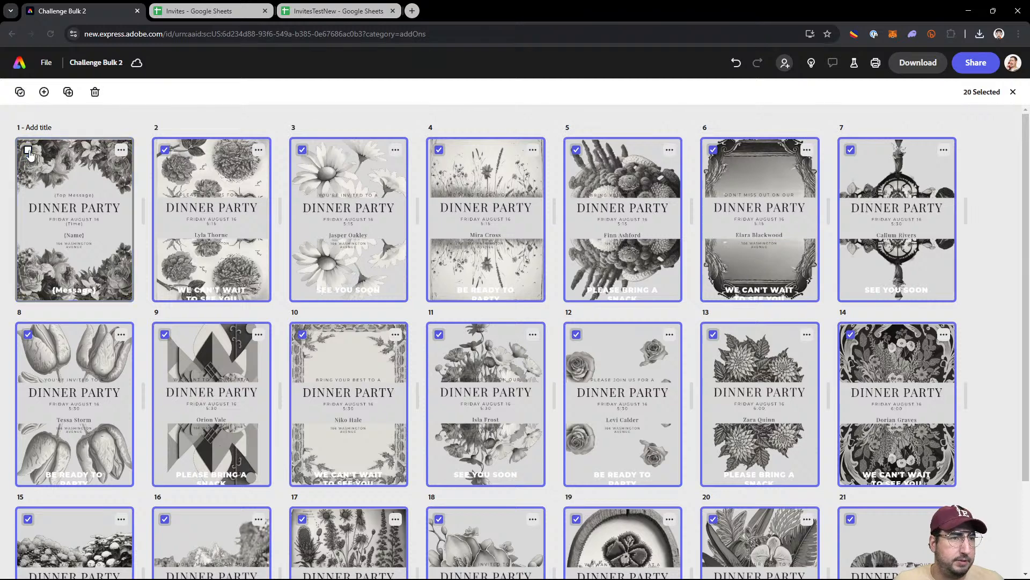
pyautogui.click(95, 92)
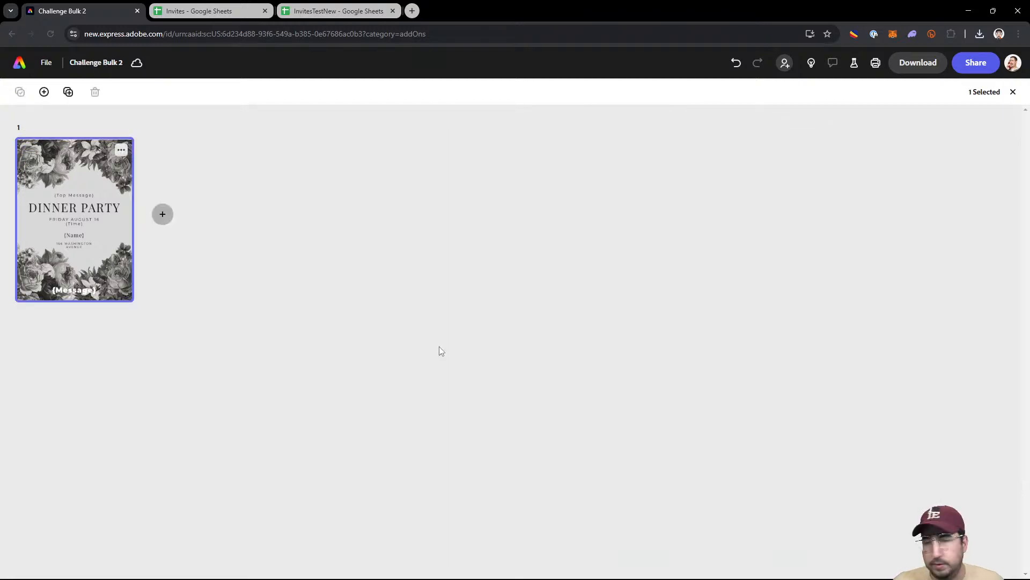
pyautogui.doubleClick(94, 219)
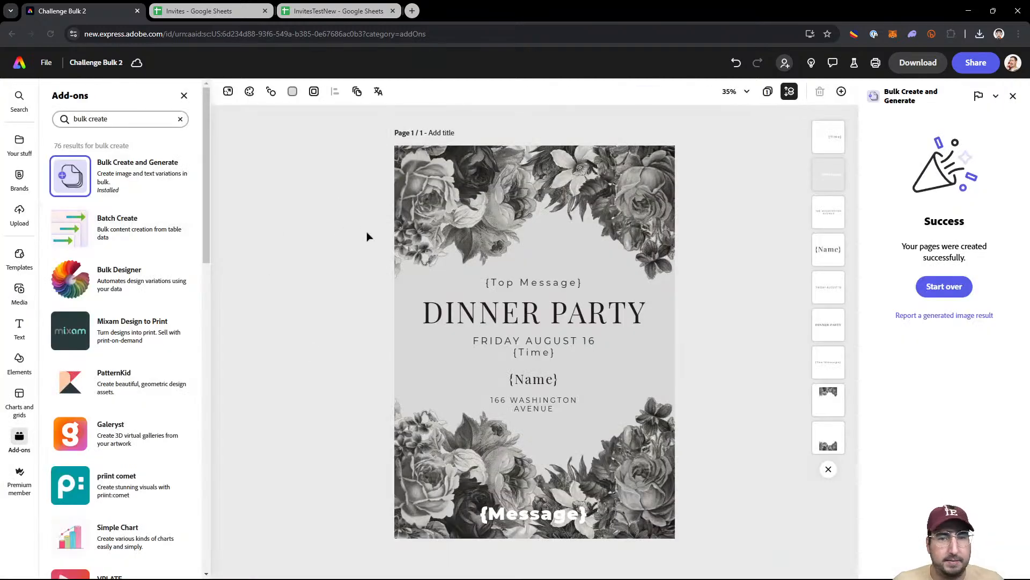
# Step: Restart the Bulk Create and Generate add-on and delete the upper and lower floral images from the invitation
pyautogui.click(944, 287)
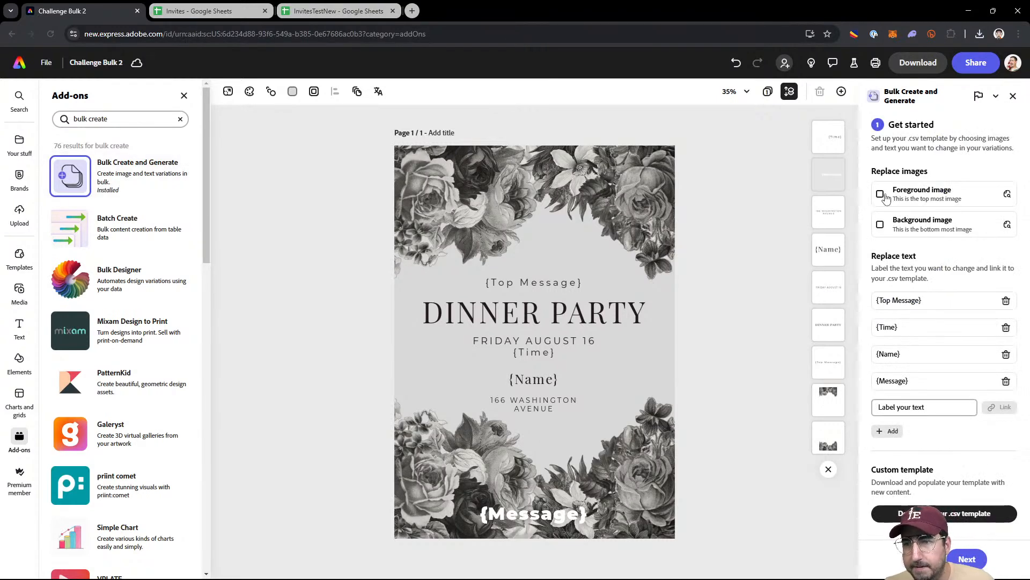
pyautogui.click(606, 191)
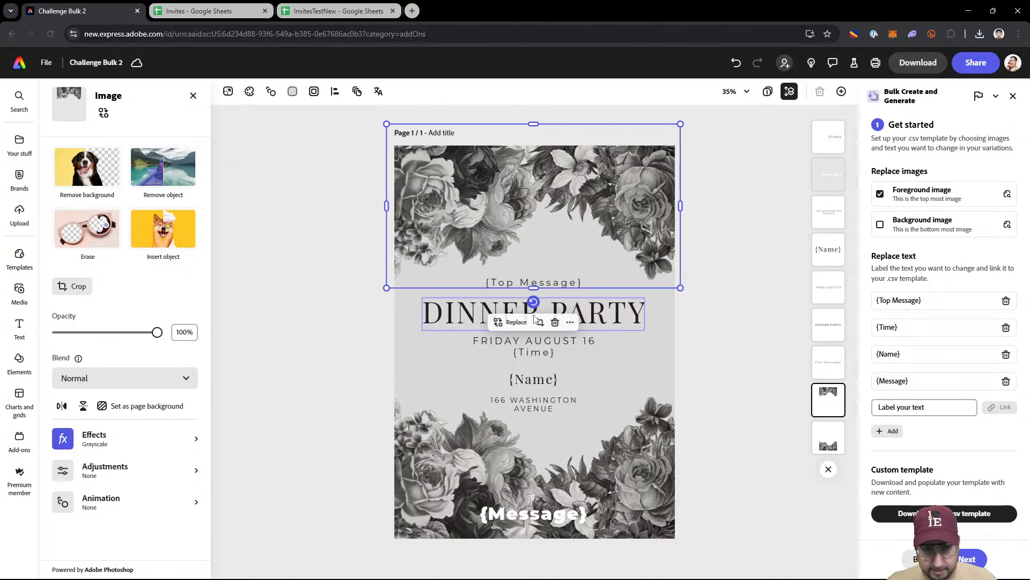
pyautogui.press('Delete')
pyautogui.click(635, 481)
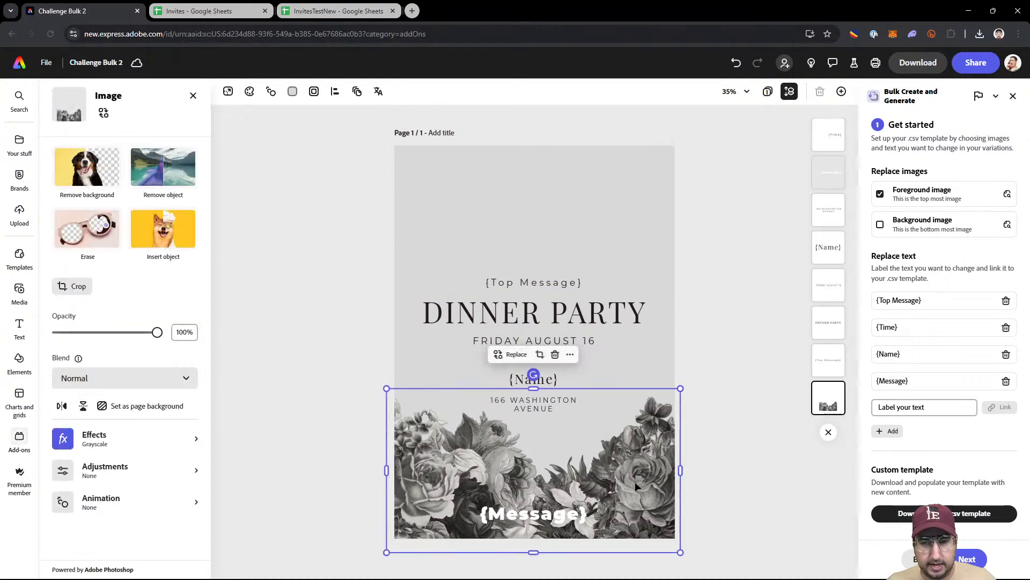
pyautogui.press('Delete')
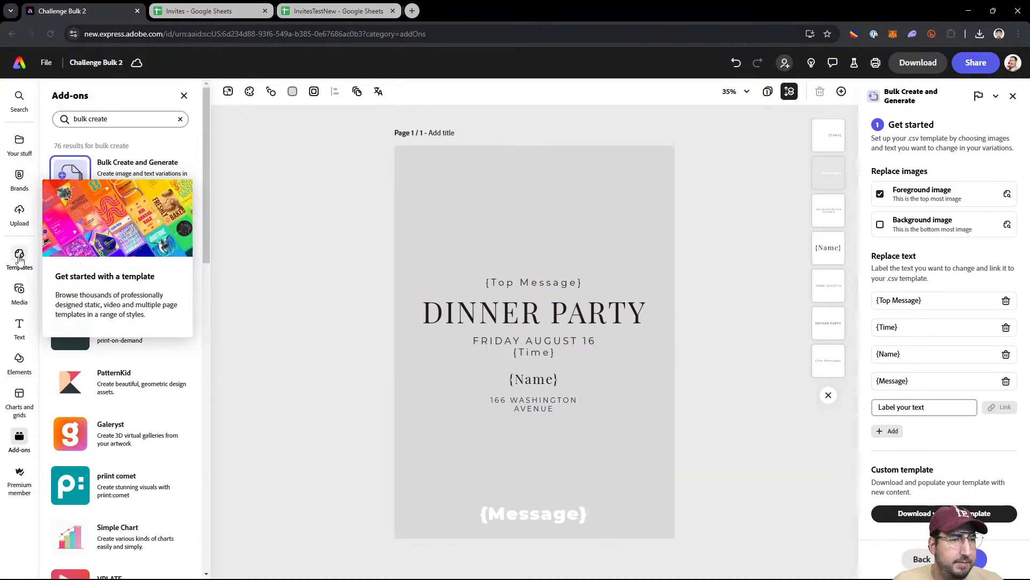
# Step: Add the teal gradient stock photo to the invitation and rotate it to portrait orientation
pyautogui.click(19, 292)
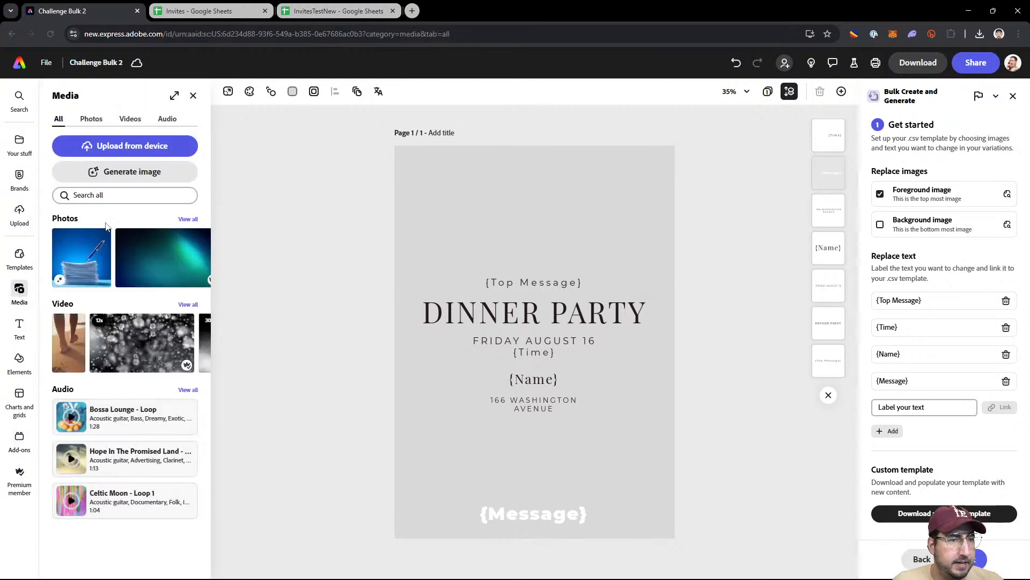
pyautogui.click(145, 269)
pyautogui.click(519, 325)
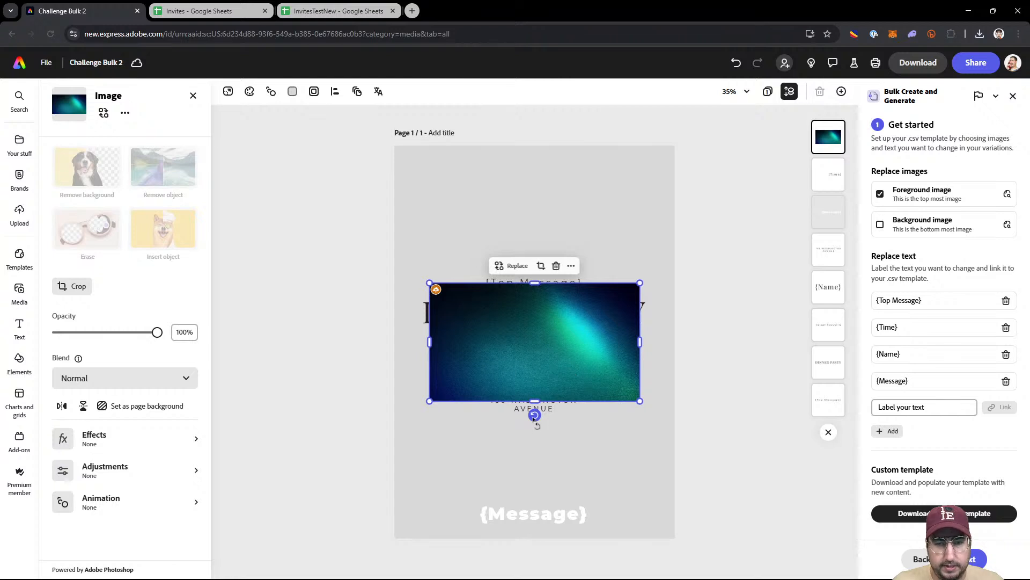
pyautogui.moveTo(534, 418); pyautogui.dragTo(385, 338)
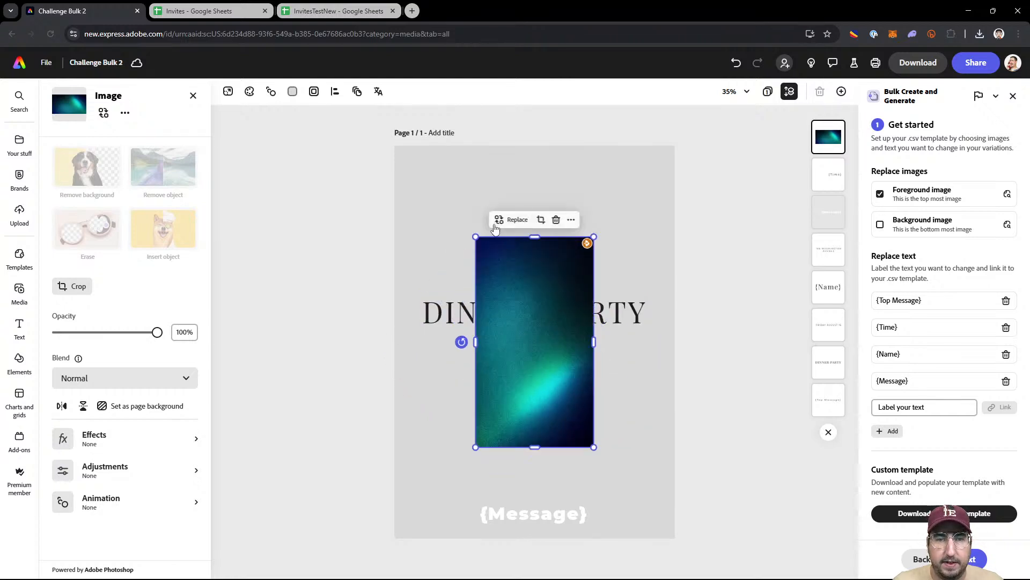
# Step: Stretch the gradient photo to cover the whole page and move its layer behind all the text
pyautogui.moveTo(476, 237); pyautogui.dragTo(412, 153)
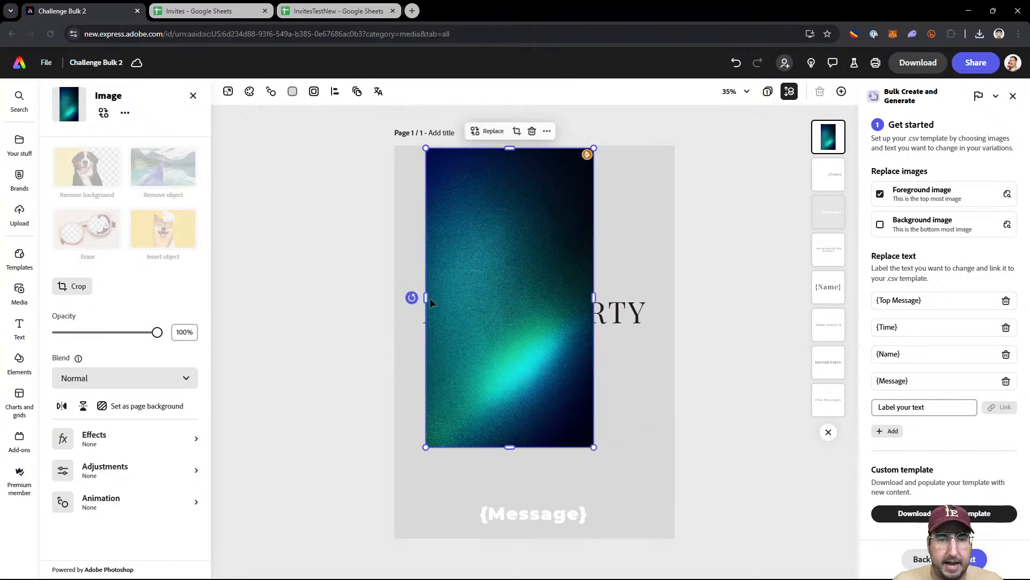
pyautogui.moveTo(426, 298); pyautogui.dragTo(395, 298)
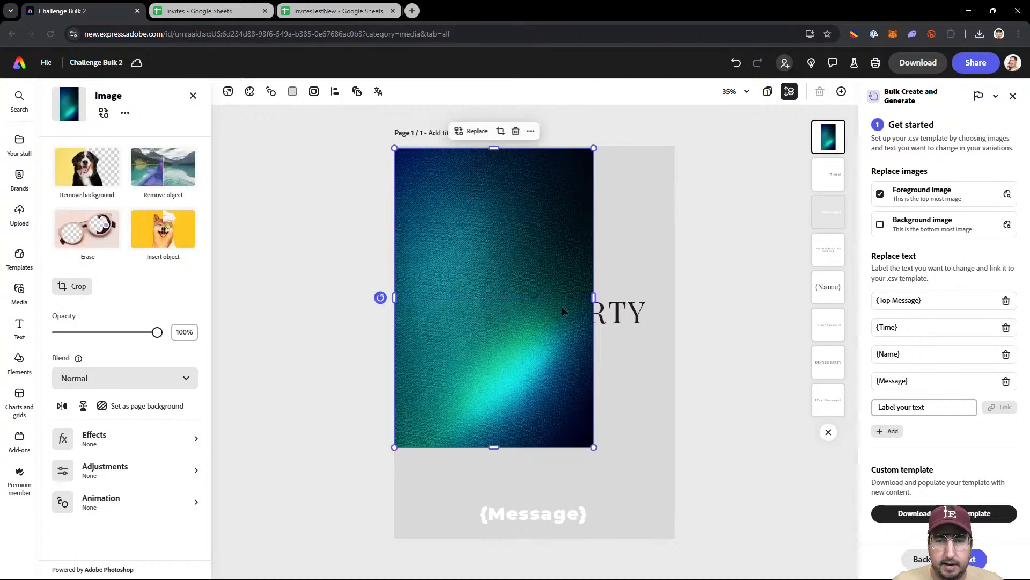
pyautogui.moveTo(594, 297); pyautogui.dragTo(675, 298)
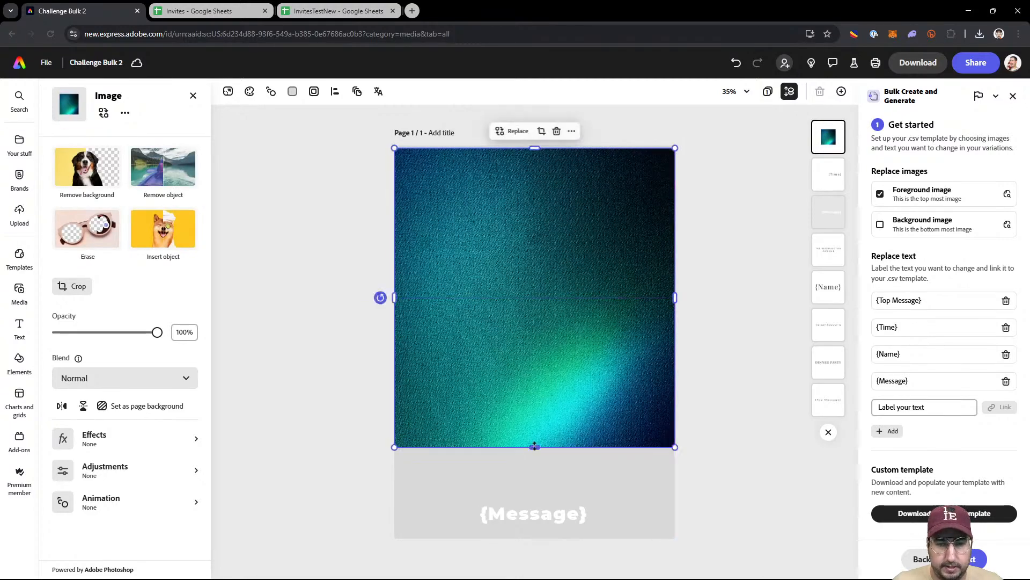
pyautogui.moveTo(535, 446); pyautogui.dragTo(535, 538)
pyautogui.moveTo(533, 149); pyautogui.dragTo(534, 146)
pyautogui.moveTo(828, 136); pyautogui.dragTo(827, 412)
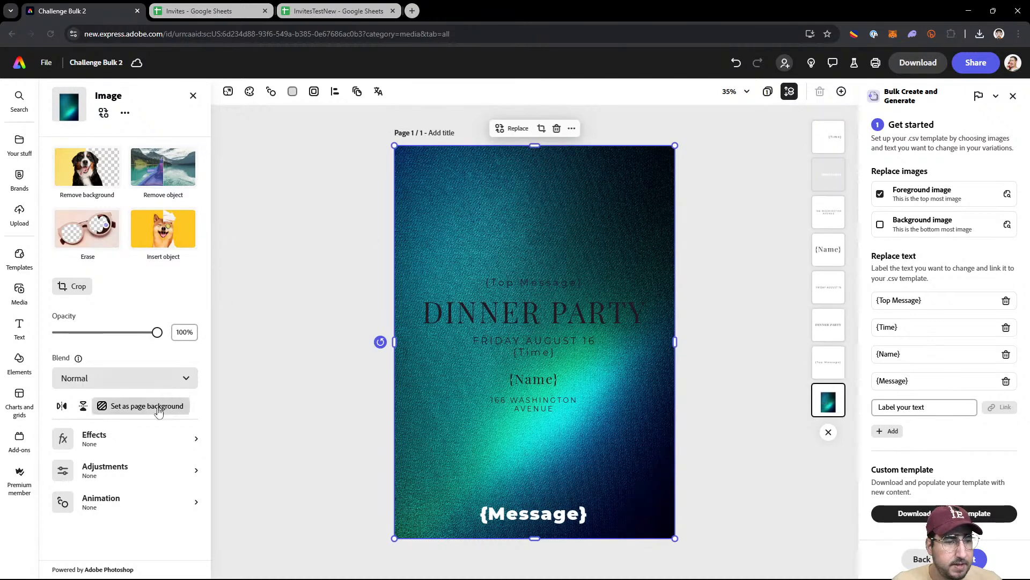
# Step: Apply the Grayscale effect to the gradient background photo, keeping Normal blend and 100% opacity
pyautogui.click(114, 441)
pyautogui.click(108, 164)
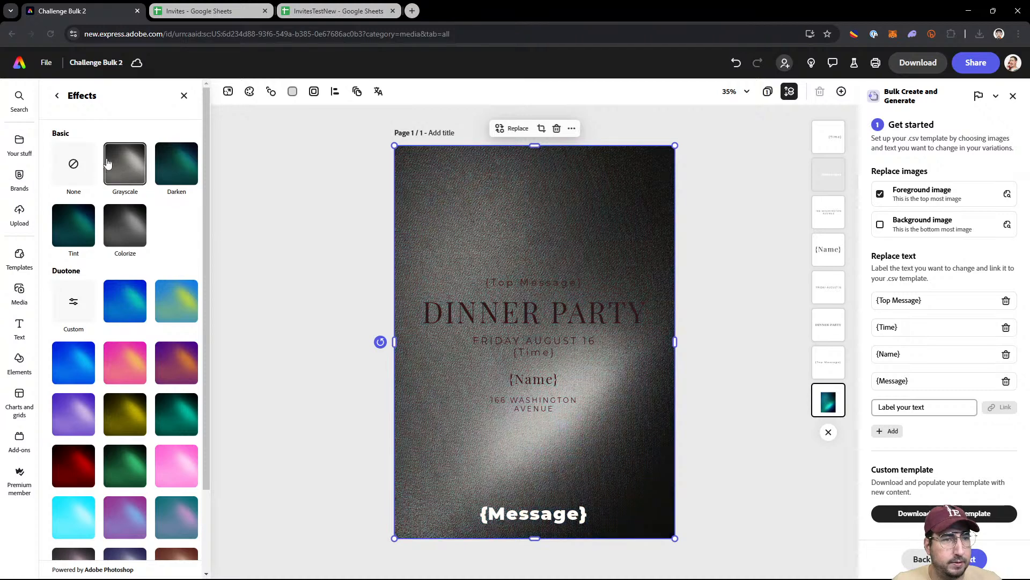
pyautogui.click(56, 96)
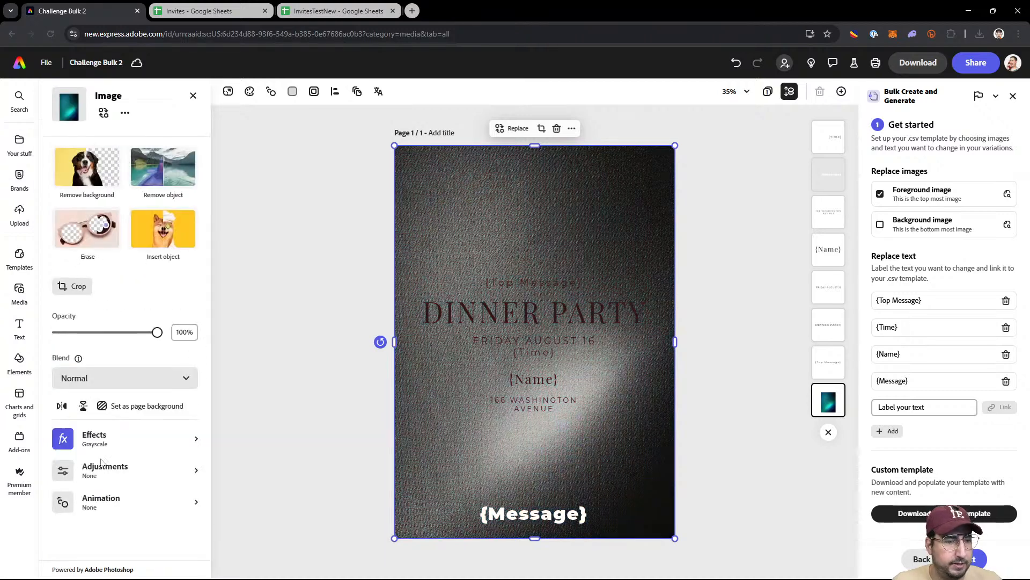
pyautogui.click(113, 378)
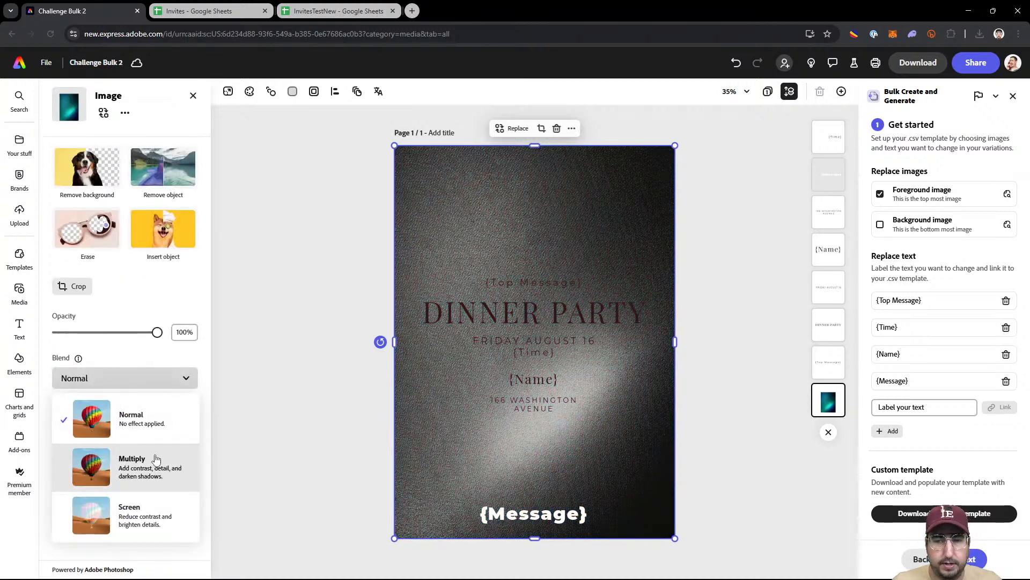
pyautogui.moveTo(156, 332); pyautogui.dragTo(182, 341)
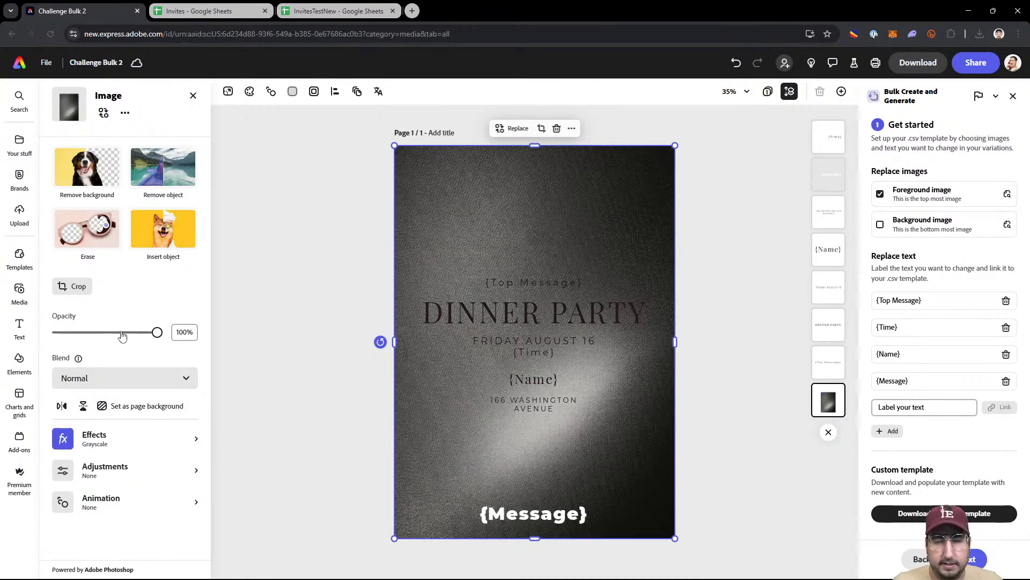
# Step: Set the background photo's contrast to -100 and its brightness, highlights and shadows to 100
pyautogui.click(107, 475)
pyautogui.moveTo(109, 170); pyautogui.dragTo(17, 175)
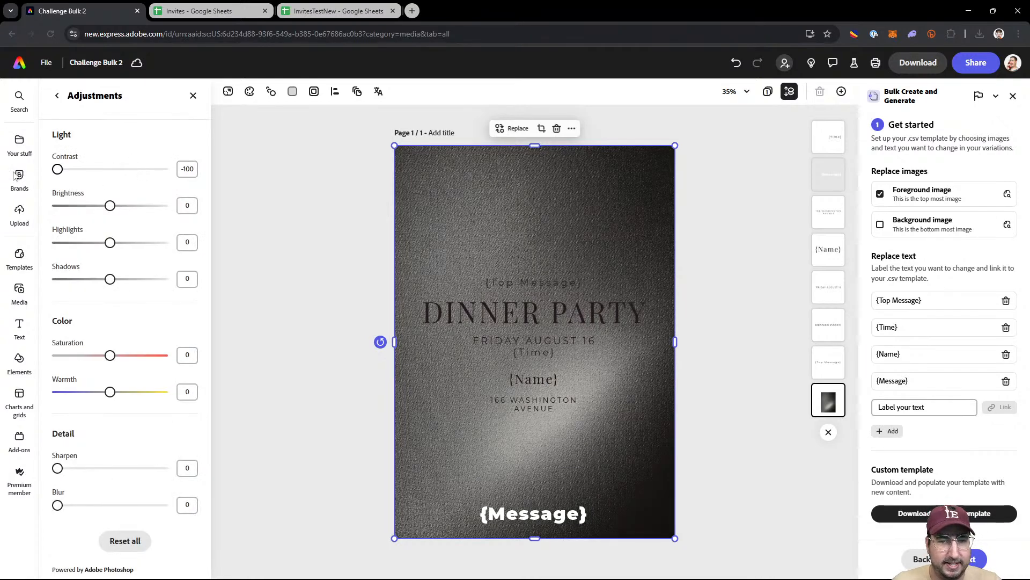
pyautogui.moveTo(110, 206); pyautogui.dragTo(164, 207)
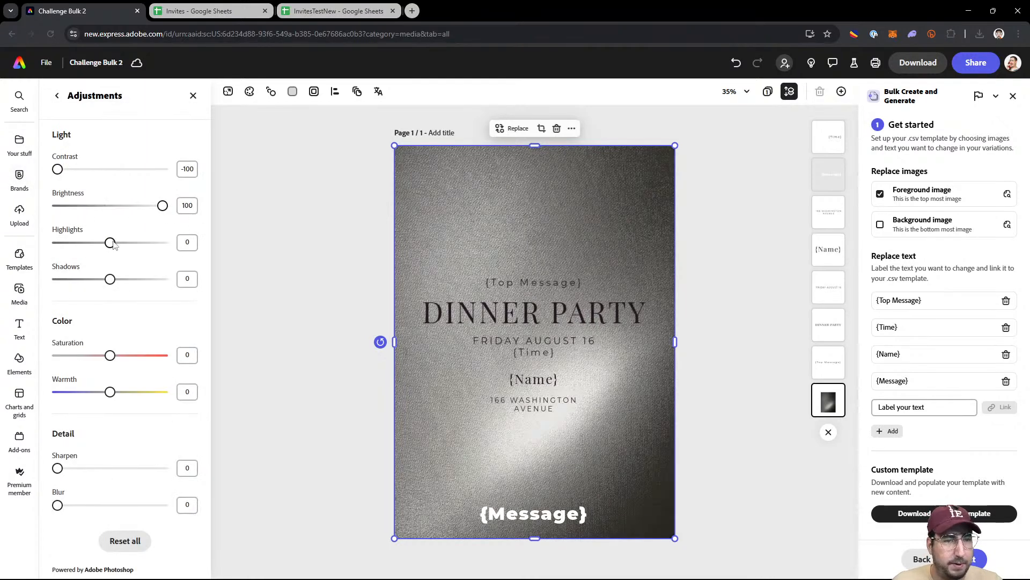
pyautogui.moveTo(113, 245); pyautogui.dragTo(176, 282)
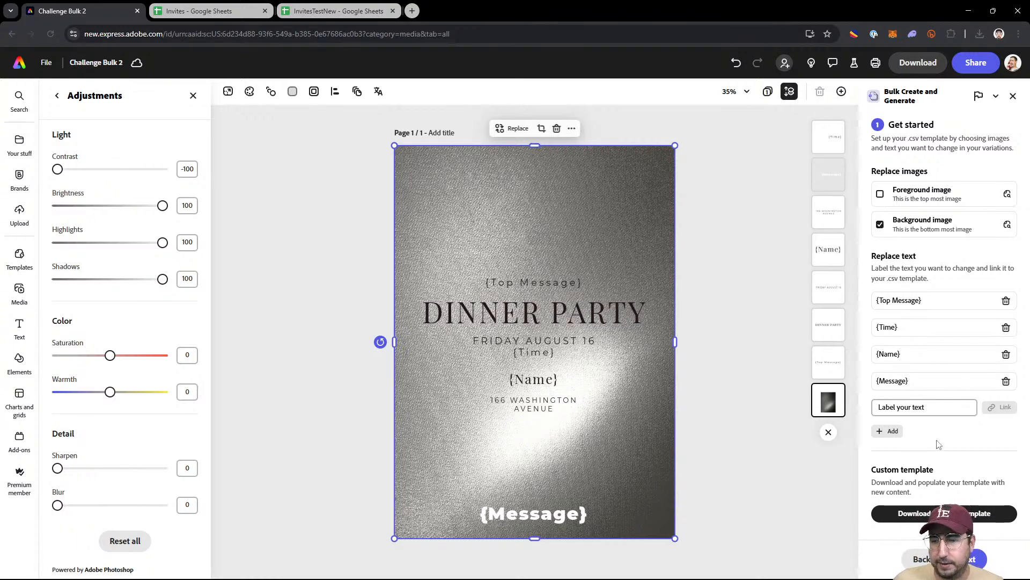
# Step: Replace only the background image, upload "InvitesTestNew - variations_template_file (1).csv" and create the pages using the background image prompts
pyautogui.click(983, 563)
pyautogui.click(953, 178)
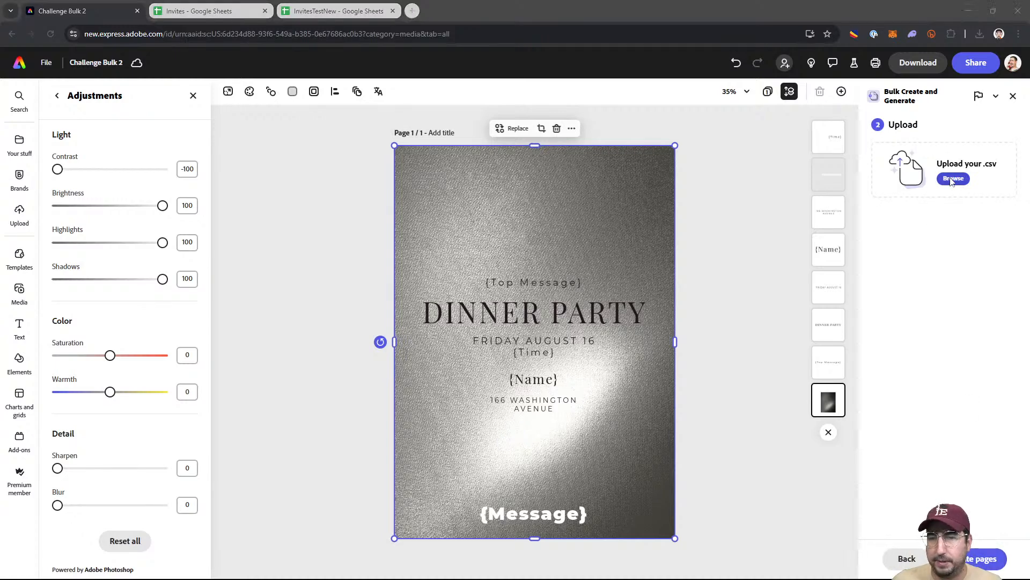
pyautogui.click(188, 103)
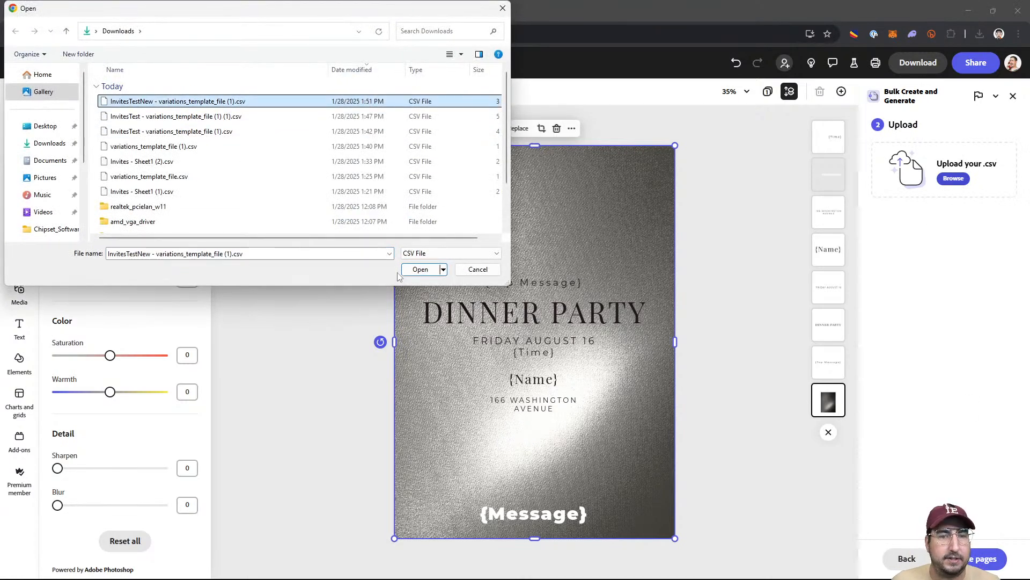
pyautogui.click(420, 268)
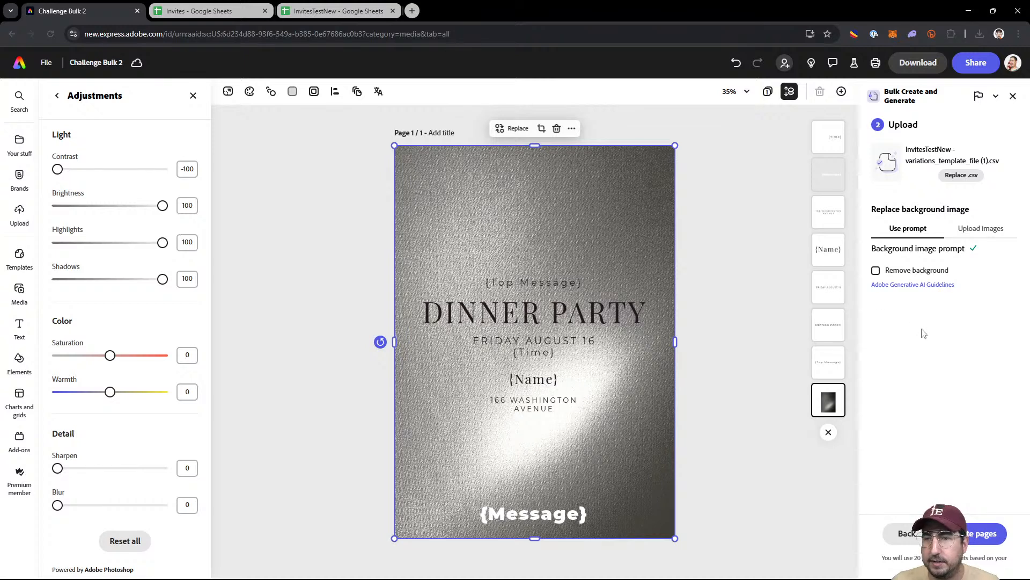
pyautogui.click(980, 535)
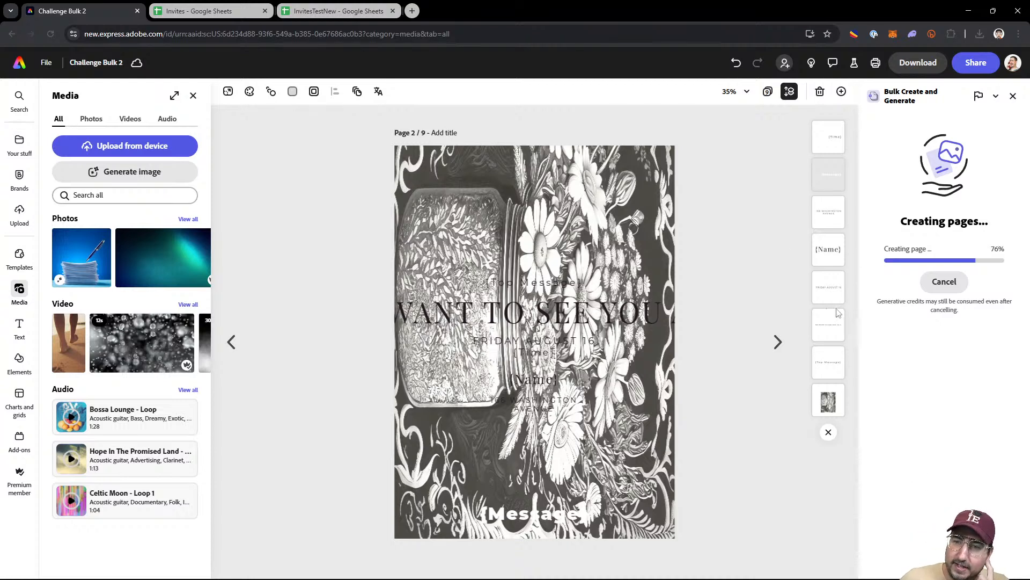
# Step: Cancel the page creation, delete every generated page except the page 1 template and reopen that page
pyautogui.click(944, 281)
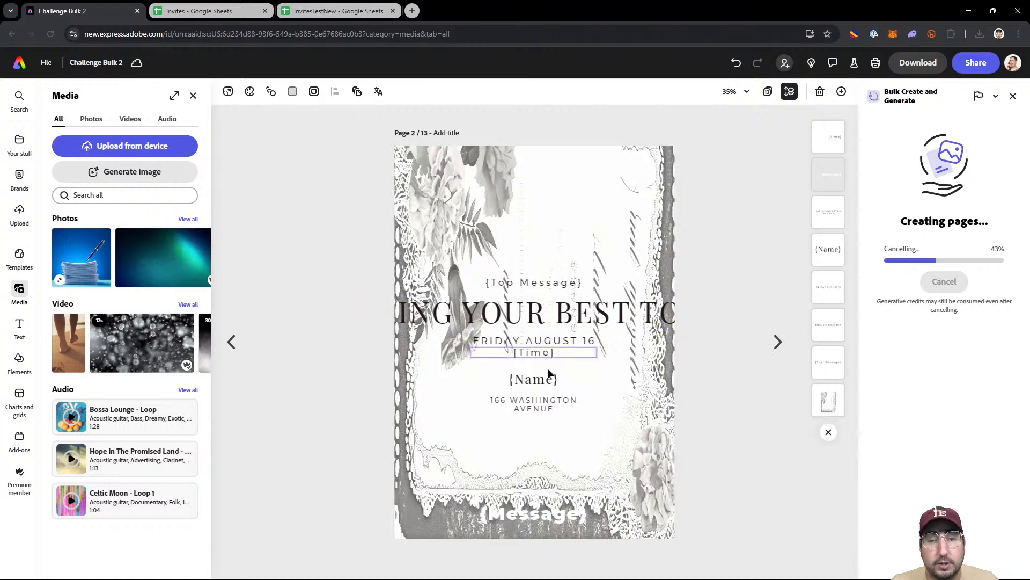
pyautogui.click(768, 92)
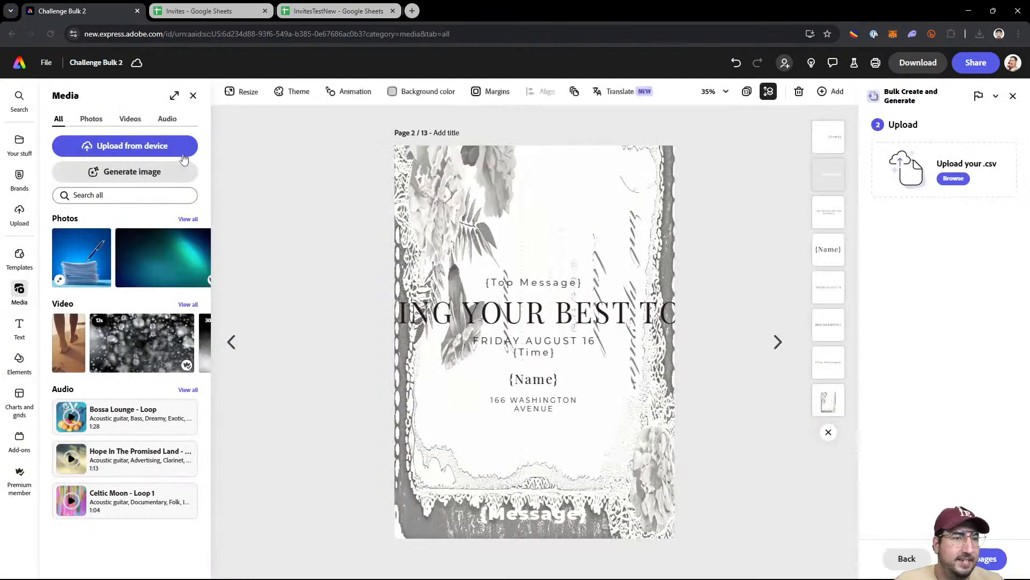
pyautogui.click(767, 91)
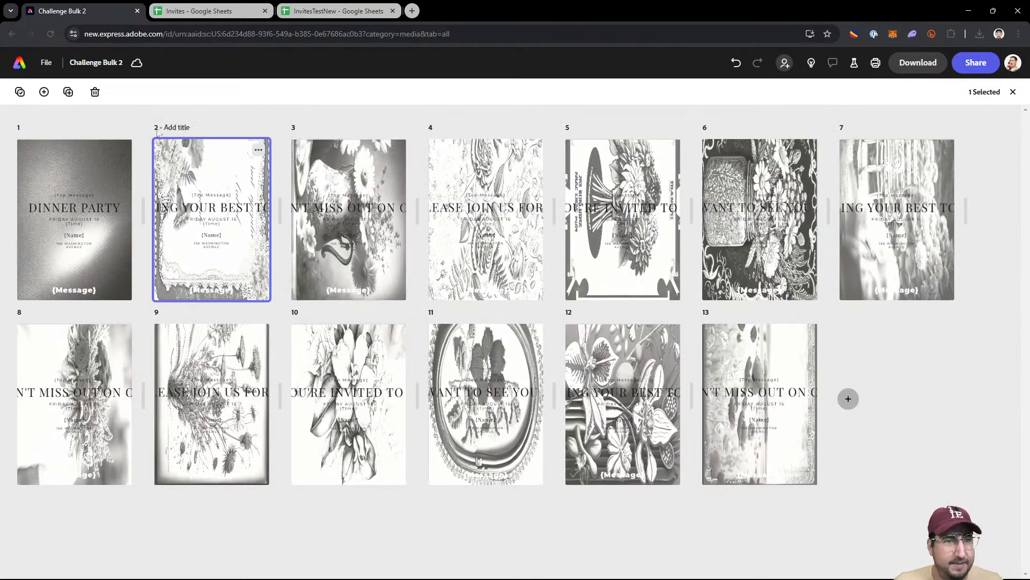
pyautogui.click(27, 150)
pyautogui.click(20, 91)
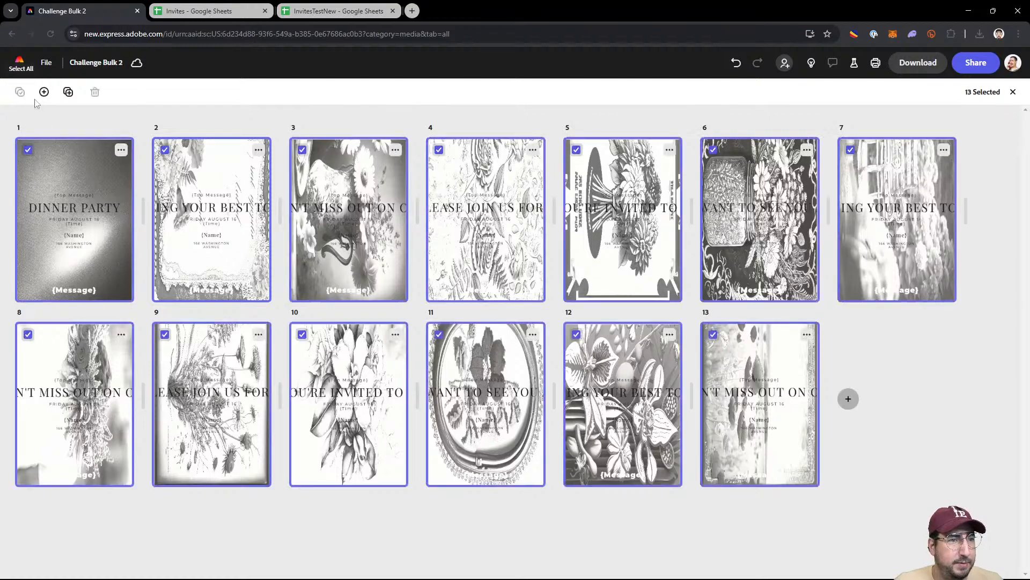
pyautogui.click(28, 149)
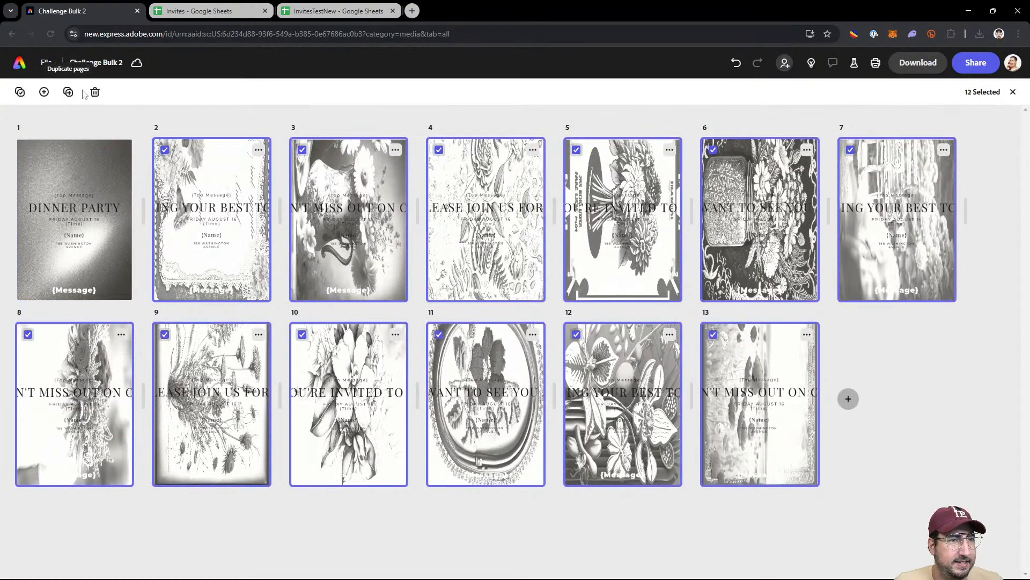
pyautogui.click(95, 91)
pyautogui.doubleClick(78, 158)
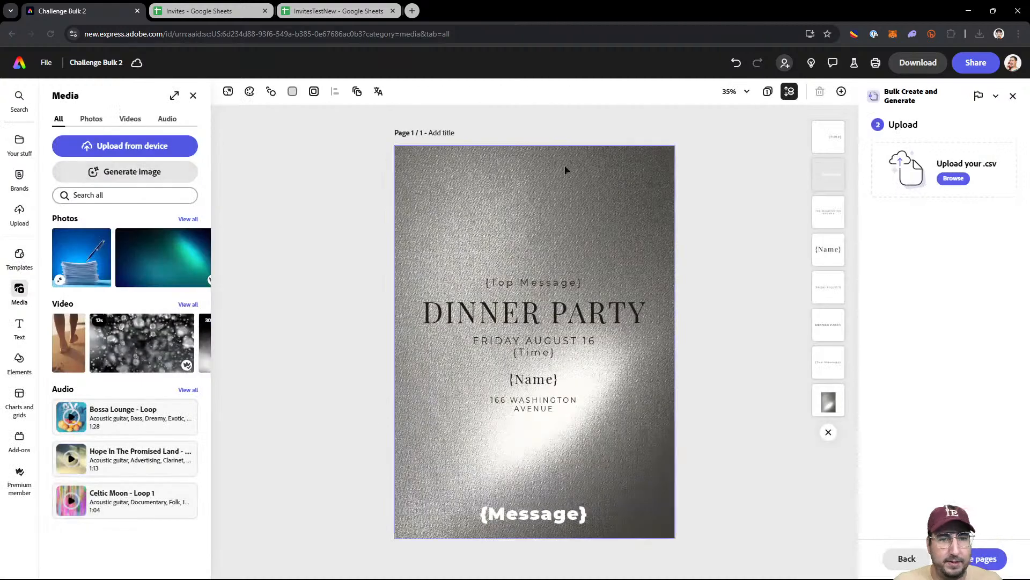
# Step: Delete the gradient background photo from the page 1 template and browse the stock photo categories for a replacement
pyautogui.click(511, 223)
pyautogui.press('Delete')
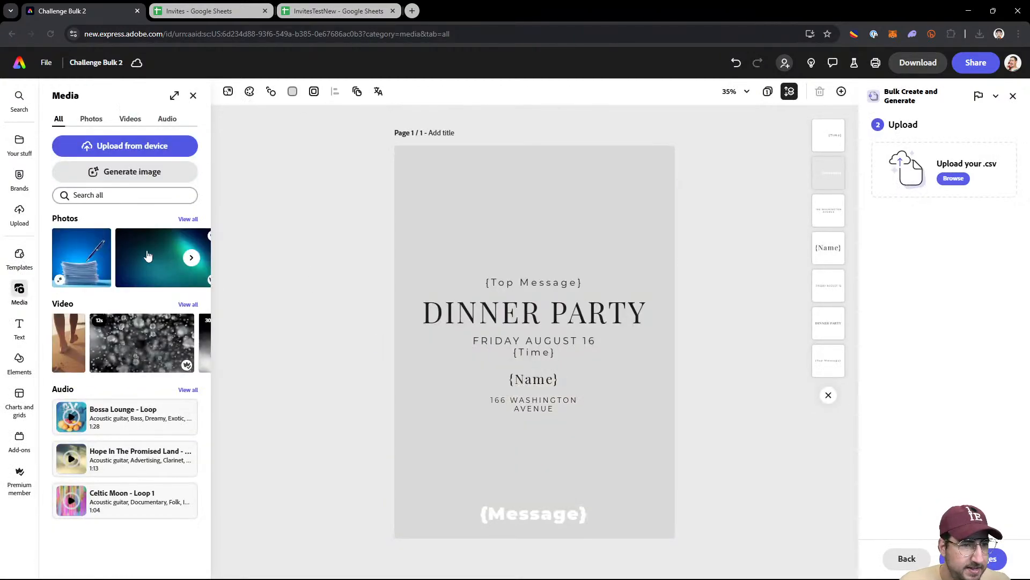
pyautogui.click(187, 219)
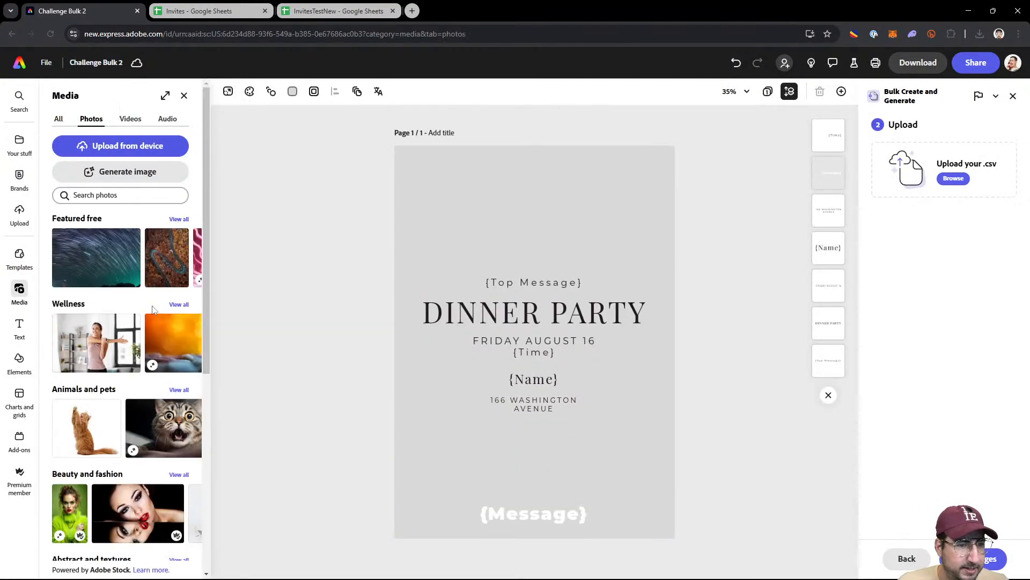
pyautogui.scroll(-2, 127, 342)
pyautogui.scroll(-5, 127, 343)
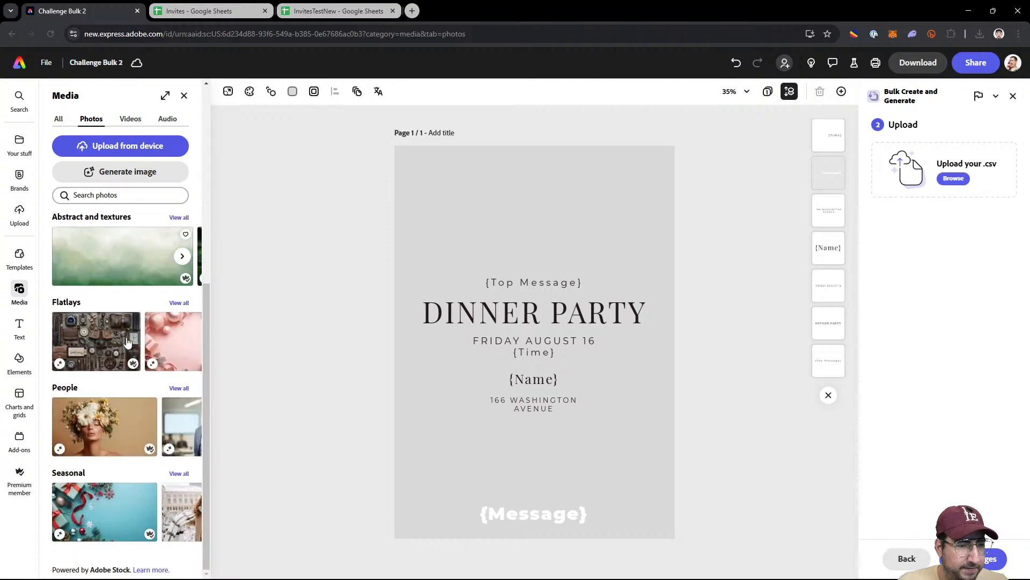
pyautogui.scroll(3, 127, 342)
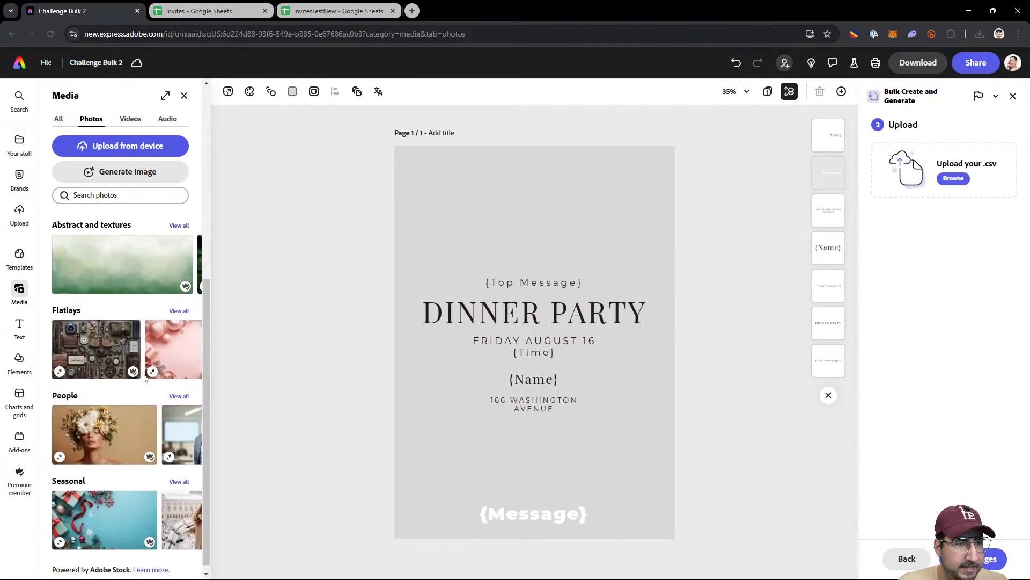
# Step: Search the stock photos for "portrait" and look through the results for an upright background image
pyautogui.click(110, 196)
pyautogui.write('portrait')
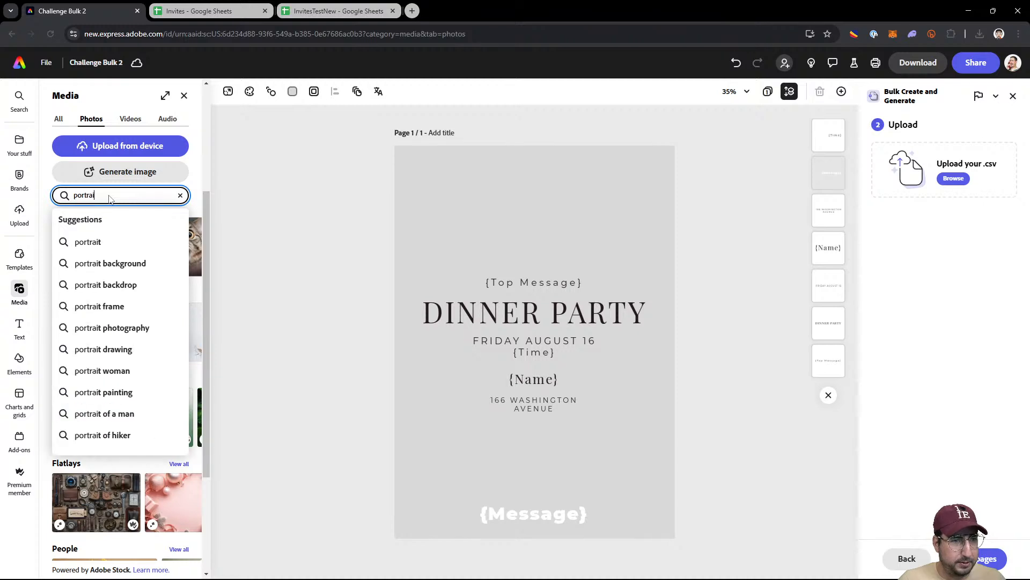
pyautogui.press('Return')
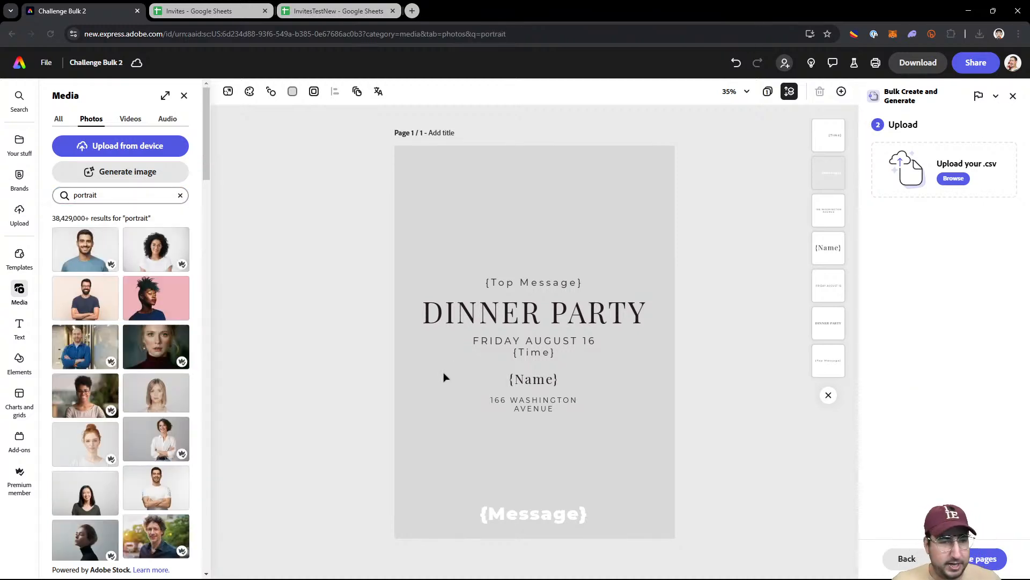
pyautogui.scroll(-5, 154, 379)
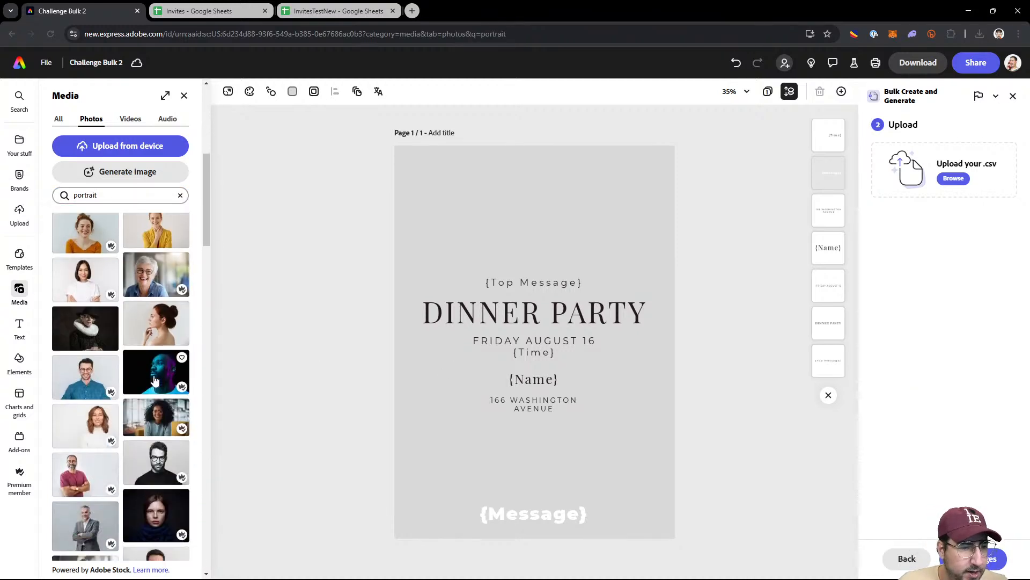
pyautogui.scroll(-8, 154, 380)
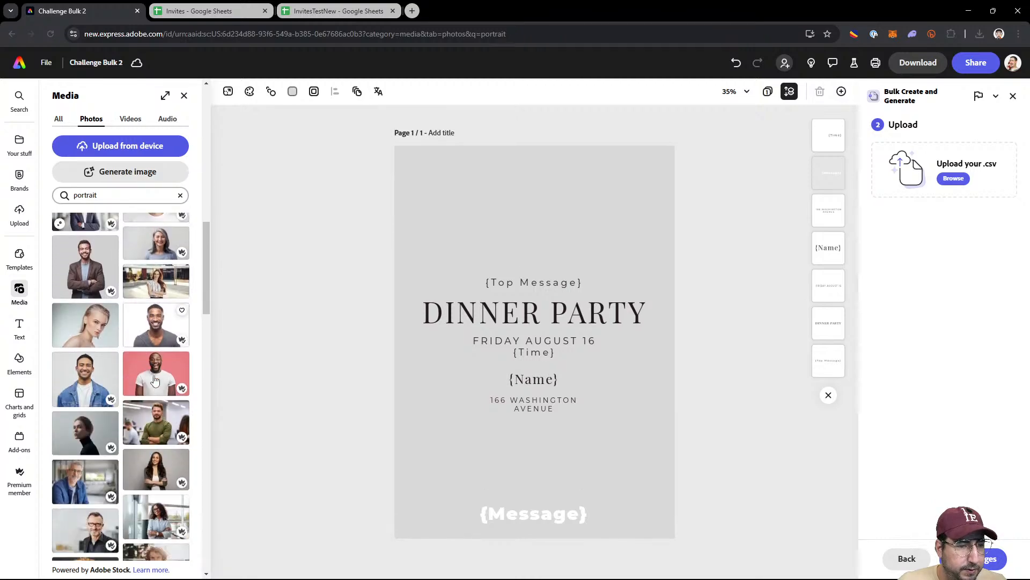
pyautogui.scroll(-8, 154, 380)
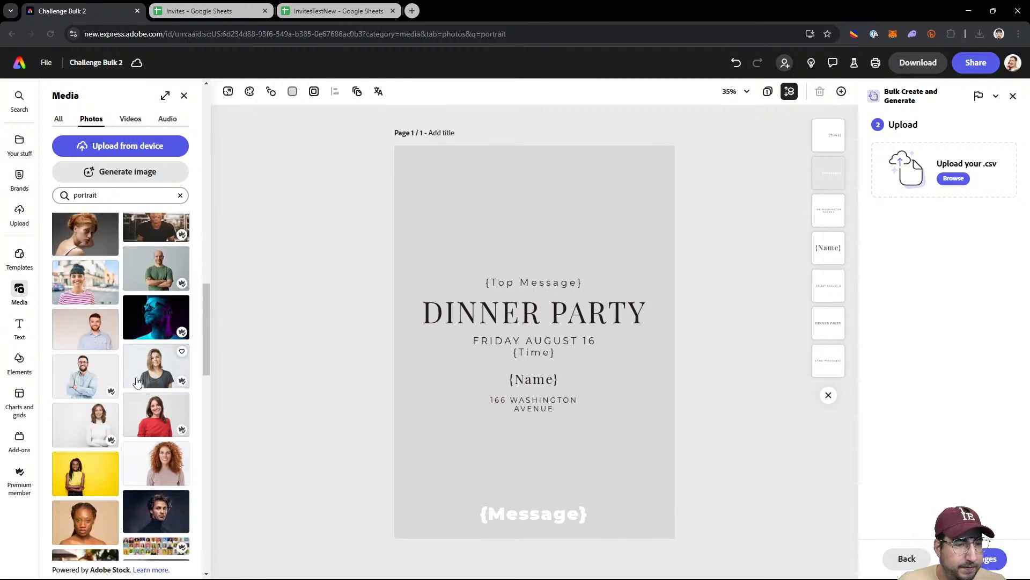
pyautogui.scroll(-3, 138, 382)
pyautogui.scroll(-10, 138, 382)
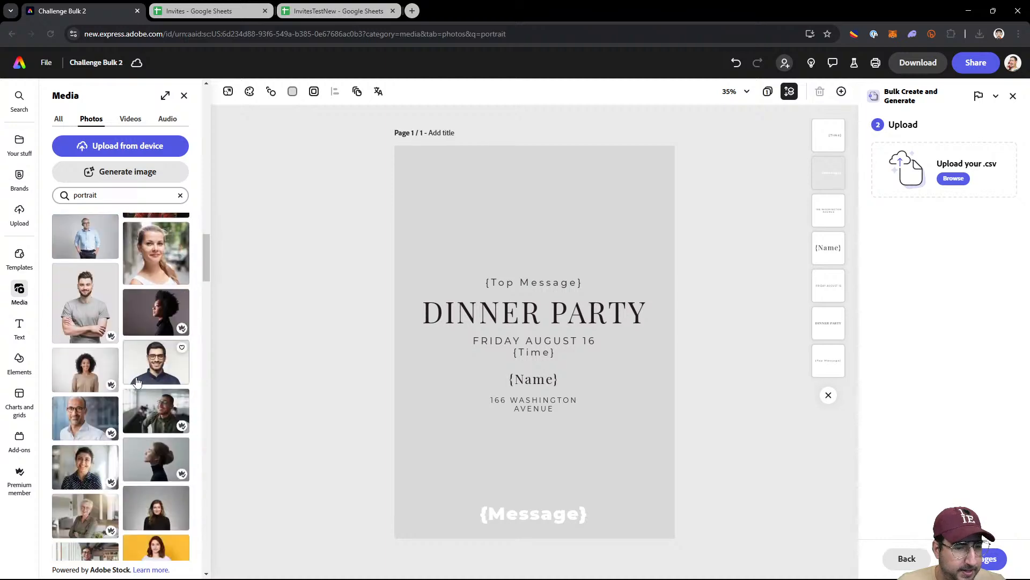
pyautogui.scroll(-2, 137, 381)
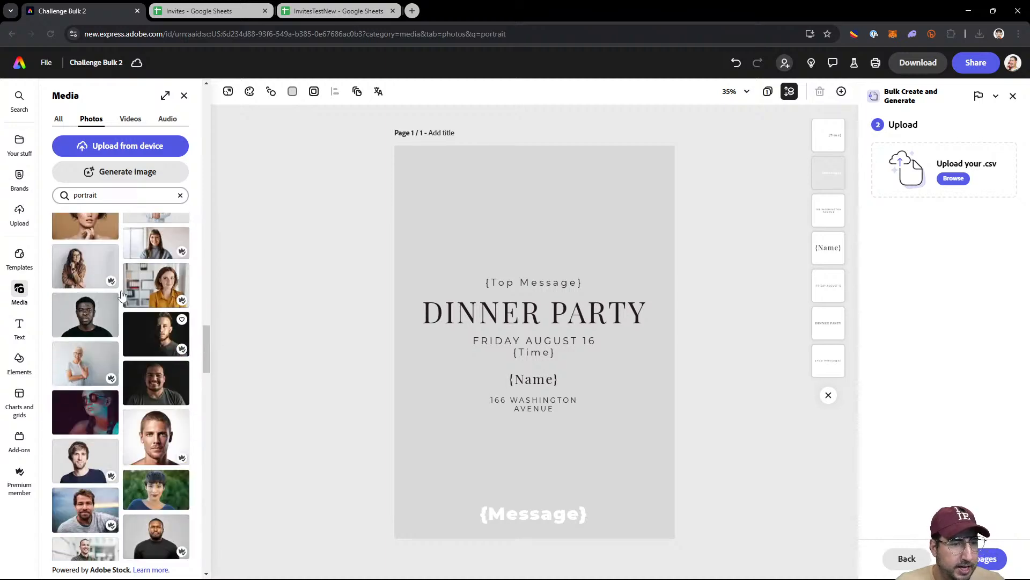
# Step: Search the stock photos for "vertical photo", add the woman photographing a croissant and coffee, and place it behind all the text
pyautogui.doubleClick(110, 192)
pyautogui.write('vertical photo')
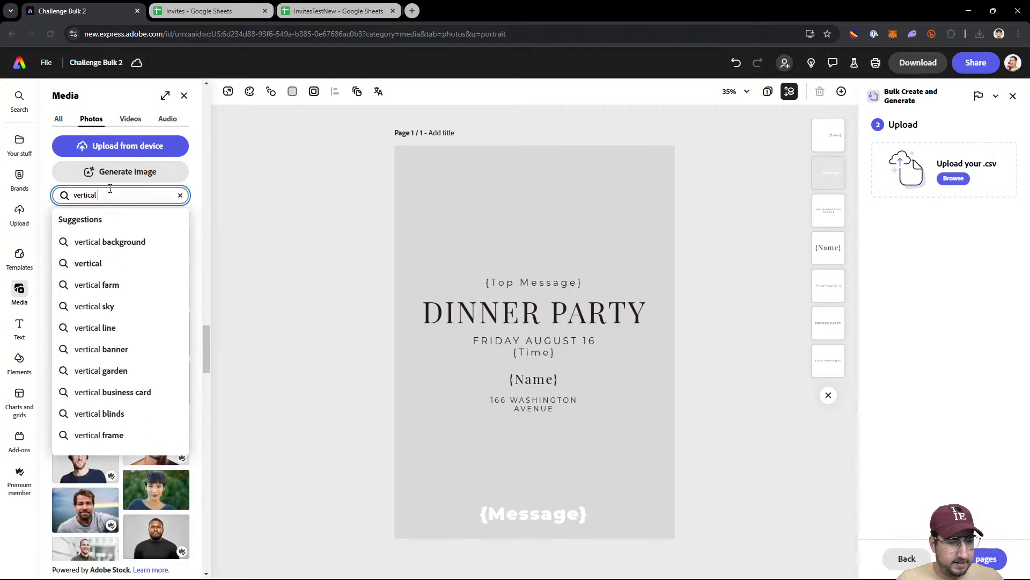
pyautogui.press('Return')
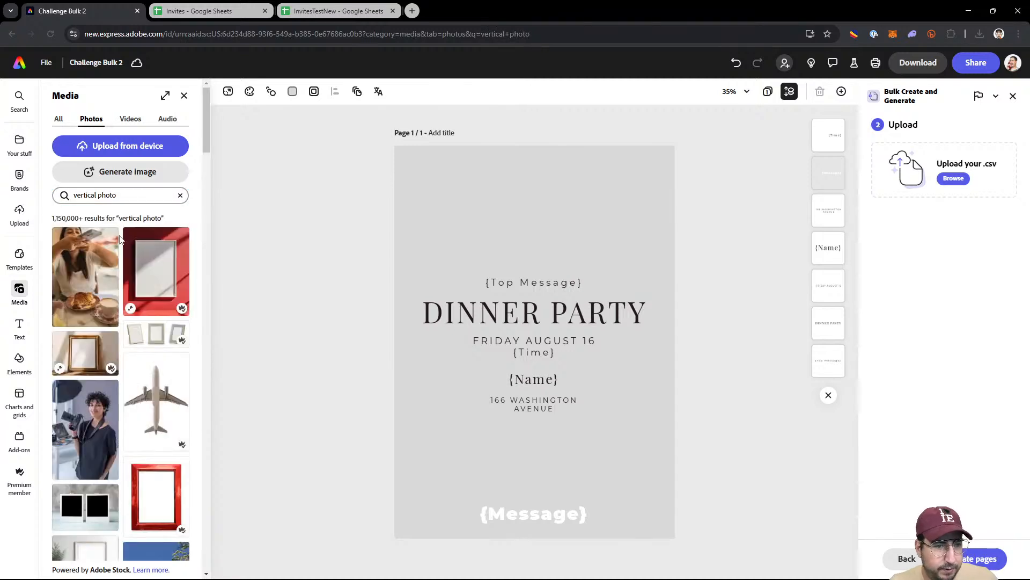
pyautogui.click(110, 241)
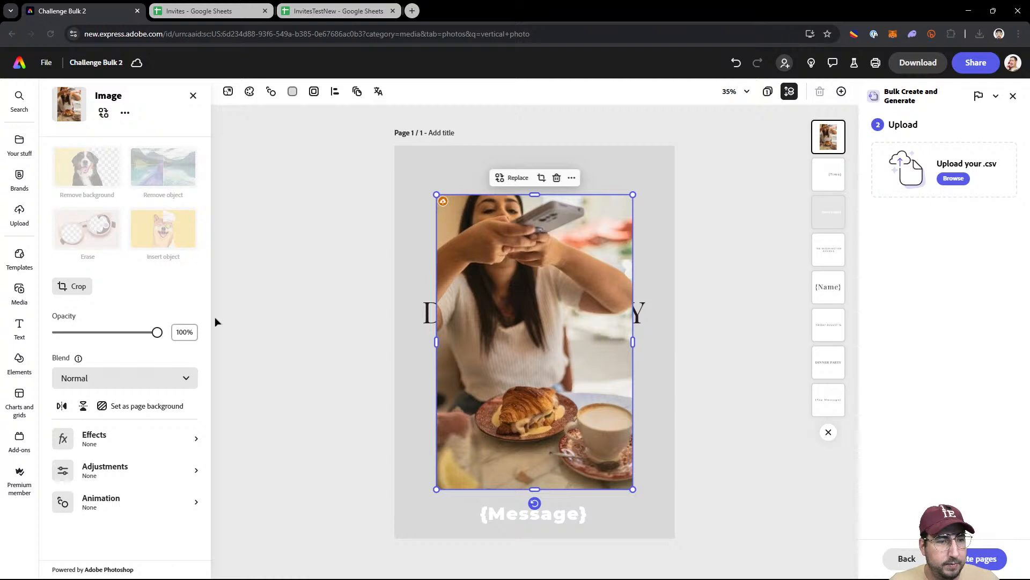
pyautogui.moveTo(828, 137); pyautogui.dragTo(828, 398)
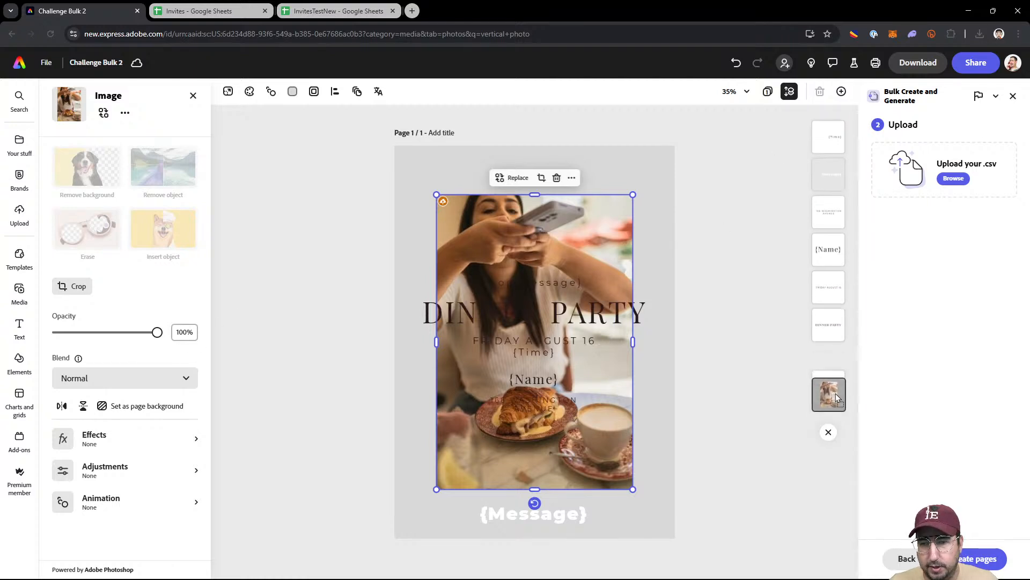
# Step: Enlarge the croissant photo to cover the whole page and apply the Grayscale effect to it
pyautogui.moveTo(632, 192); pyautogui.dragTo(675, 132)
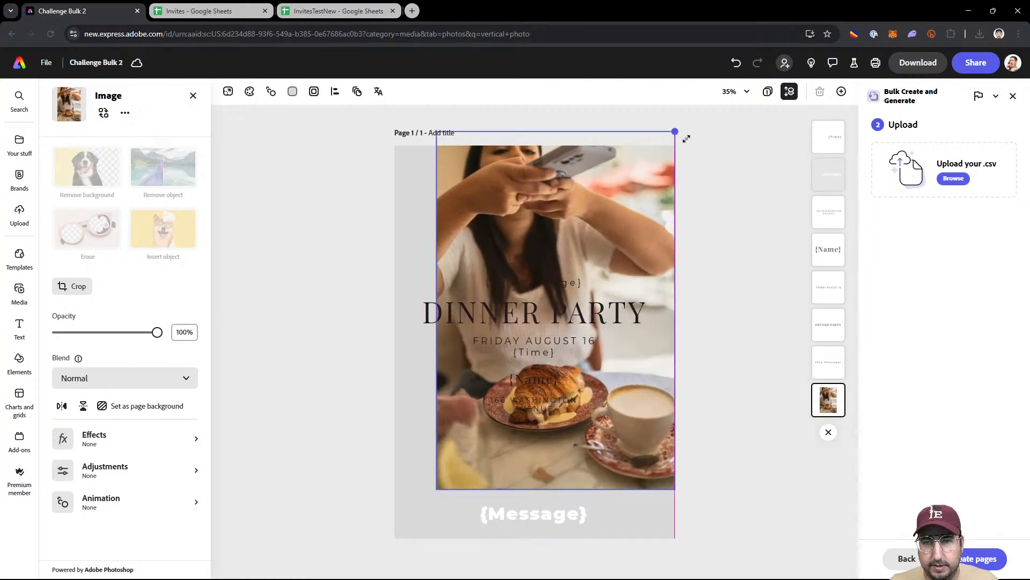
pyautogui.moveTo(435, 493); pyautogui.dragTo(389, 559)
pyautogui.click(198, 438)
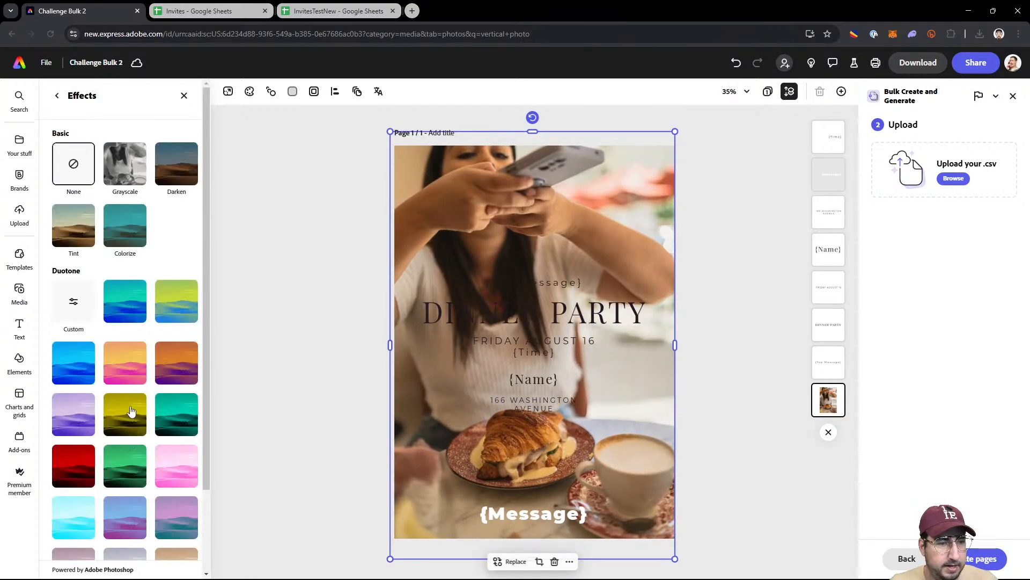
pyautogui.click(125, 164)
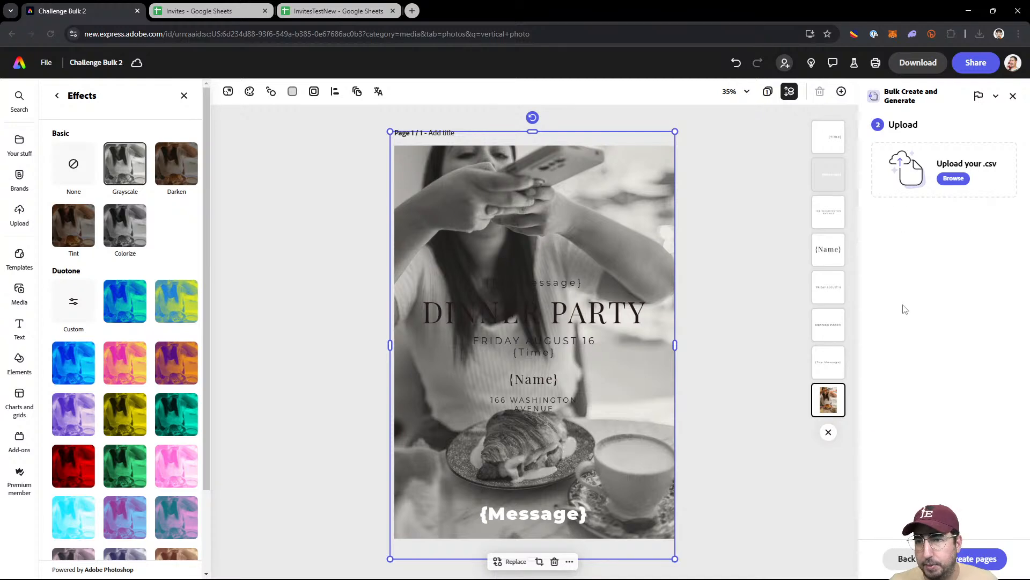
# Step: Return to the add-on's template setup and remove the Top Message, Time, Name and Message text labels
pyautogui.click(907, 559)
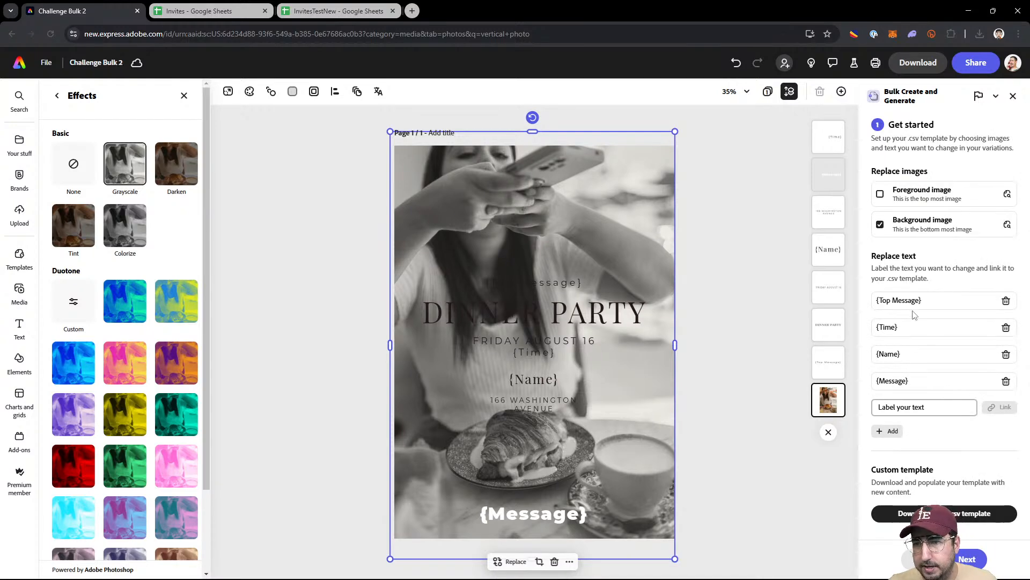
pyautogui.click(547, 287)
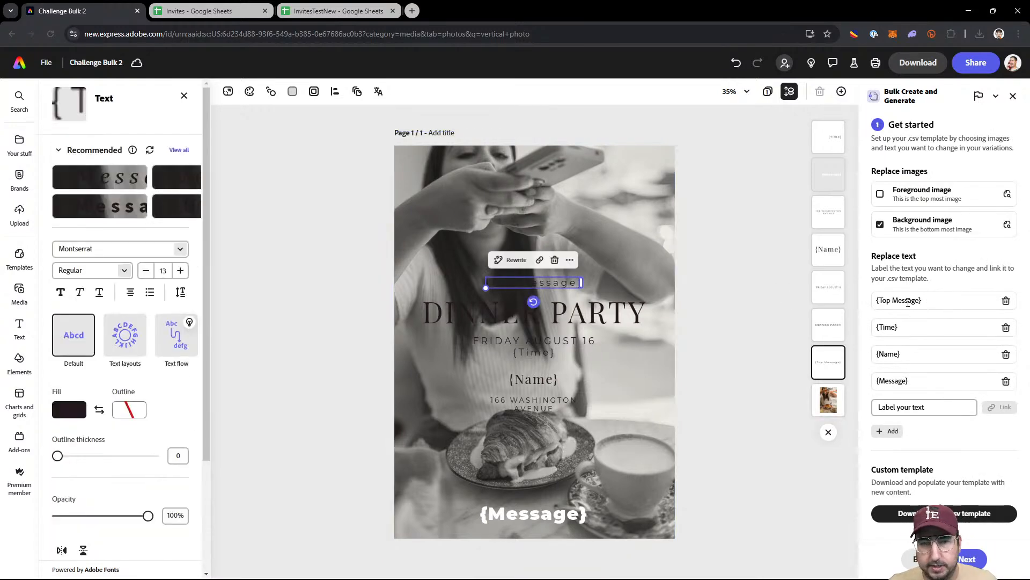
pyautogui.click(1007, 301)
pyautogui.click(1006, 301)
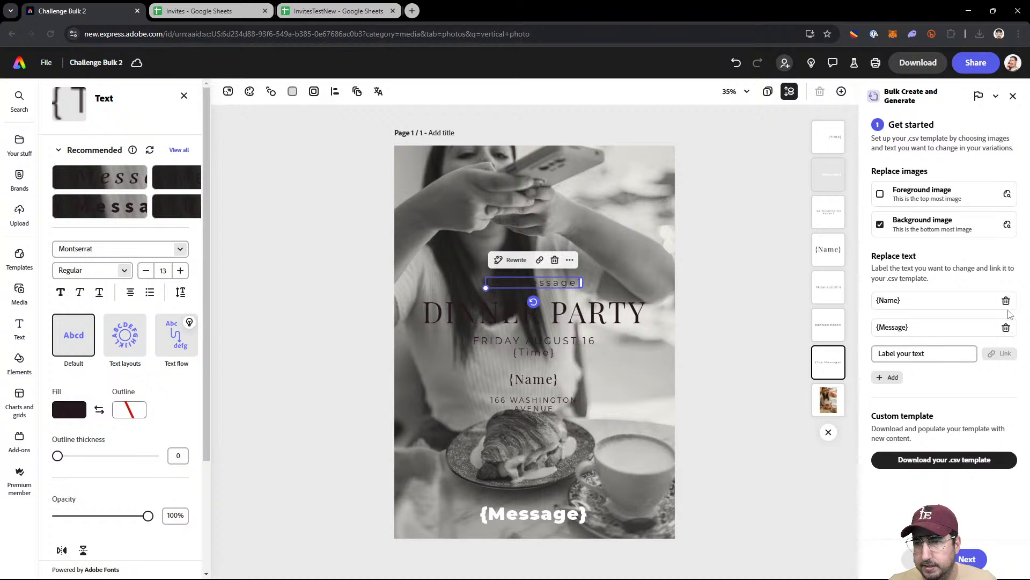
pyautogui.click(1007, 302)
pyautogui.click(1006, 301)
# Step: Link the text above the title with the label "Top Message" and the text under the date with the label "Time"
pyautogui.click(906, 301)
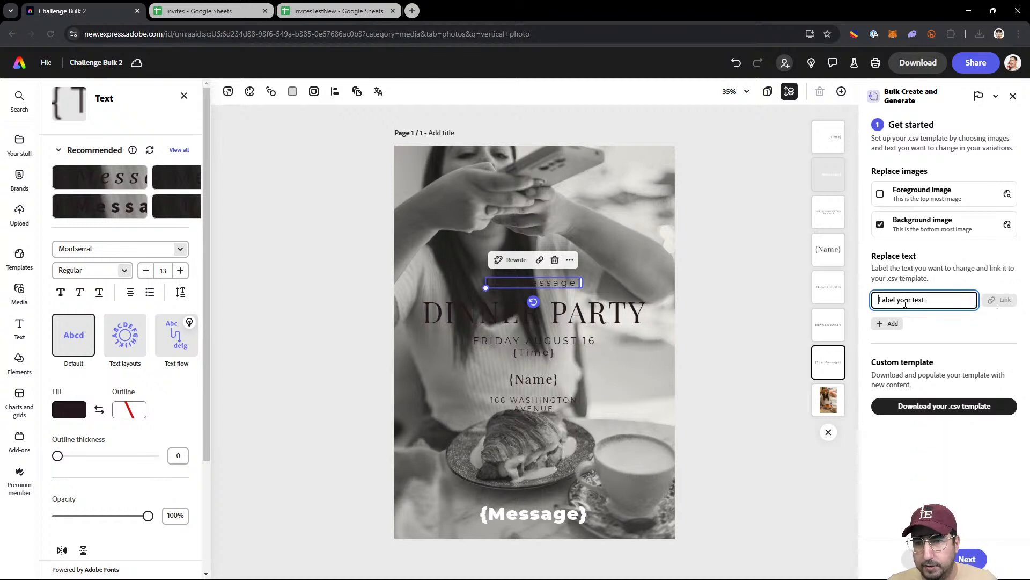
pyautogui.write('Top Message')
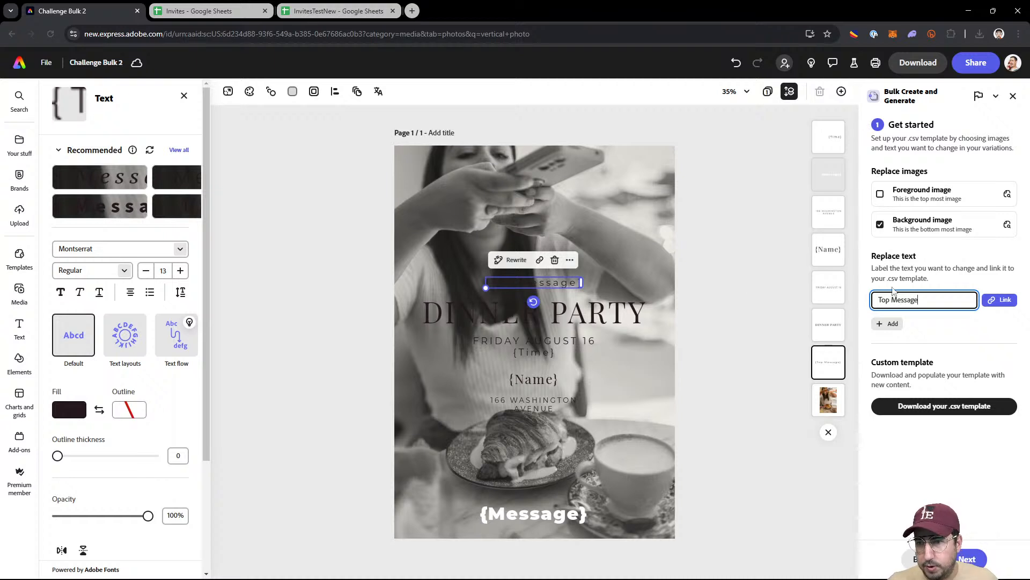
pyautogui.click(1000, 299)
pyautogui.click(555, 343)
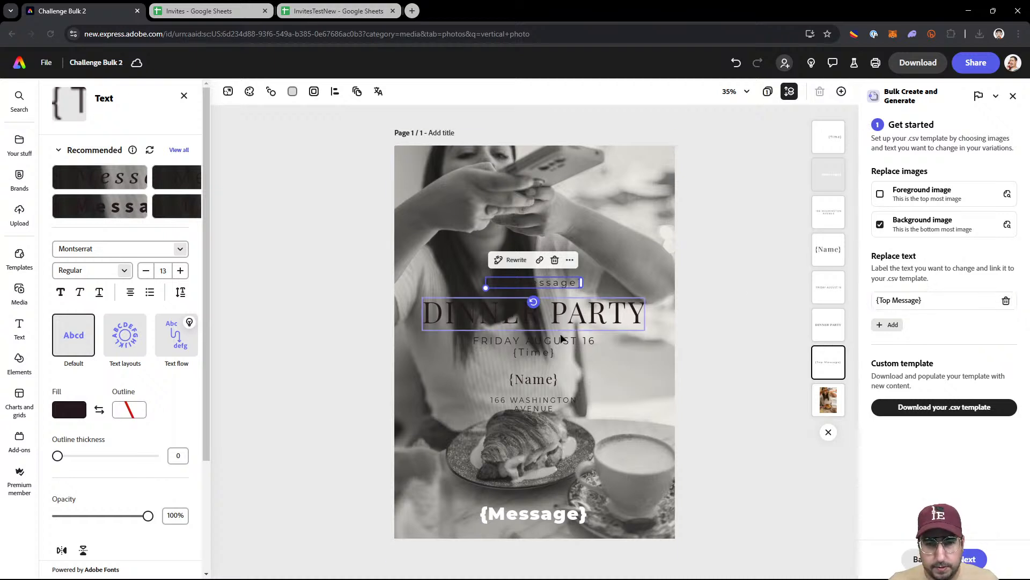
pyautogui.click(553, 352)
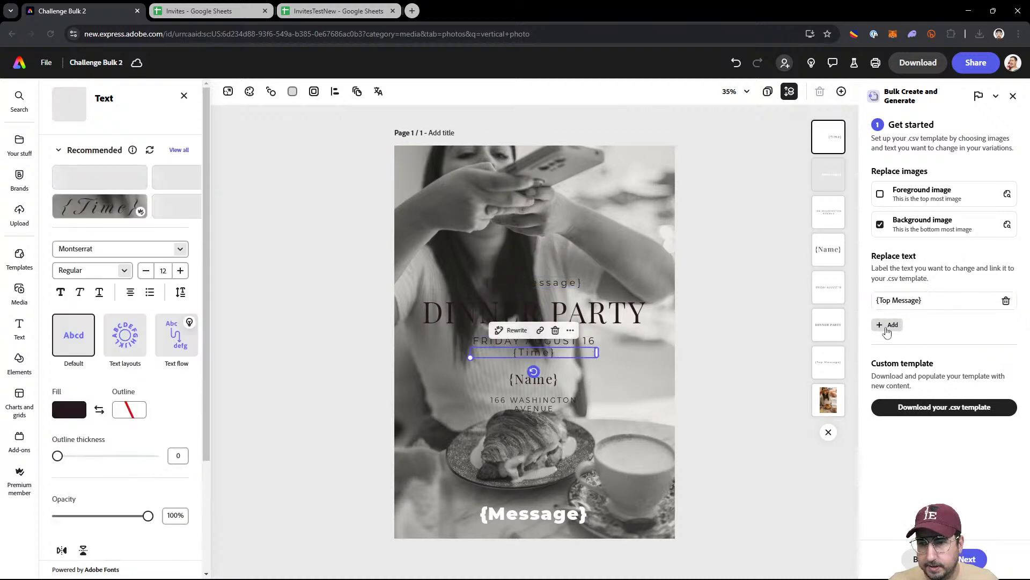
pyautogui.click(889, 324)
pyautogui.write('Time')
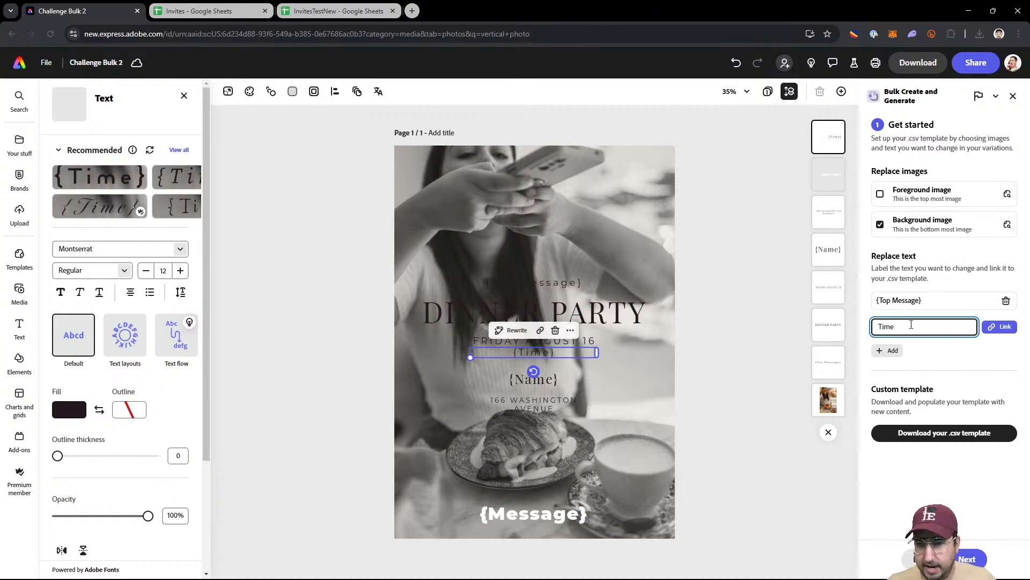
pyautogui.click(999, 327)
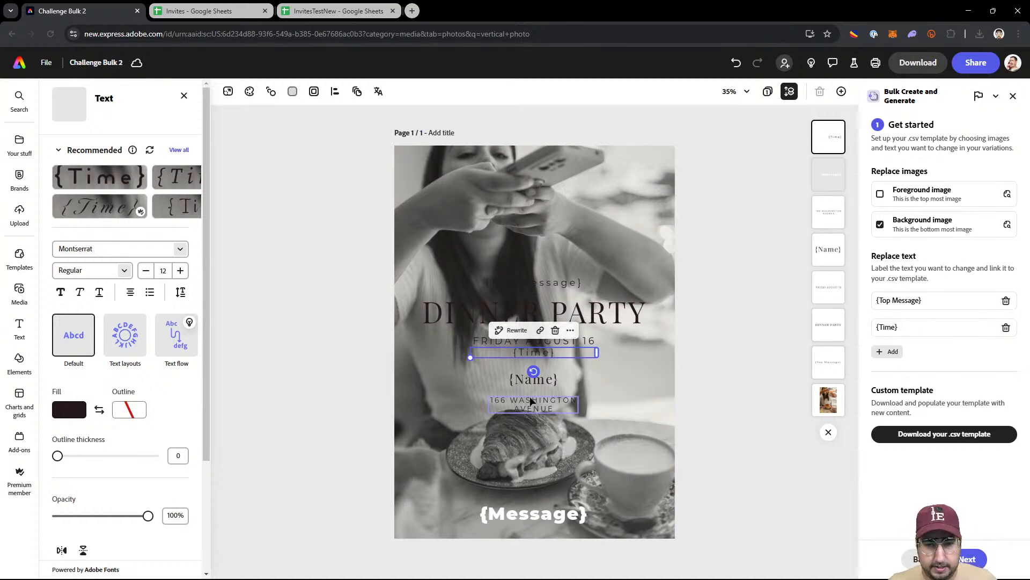
# Step: Link the name text with the label "Name" and the large white text near the page's lower edge with the label "Message"
pyautogui.click(534, 379)
pyautogui.click(891, 351)
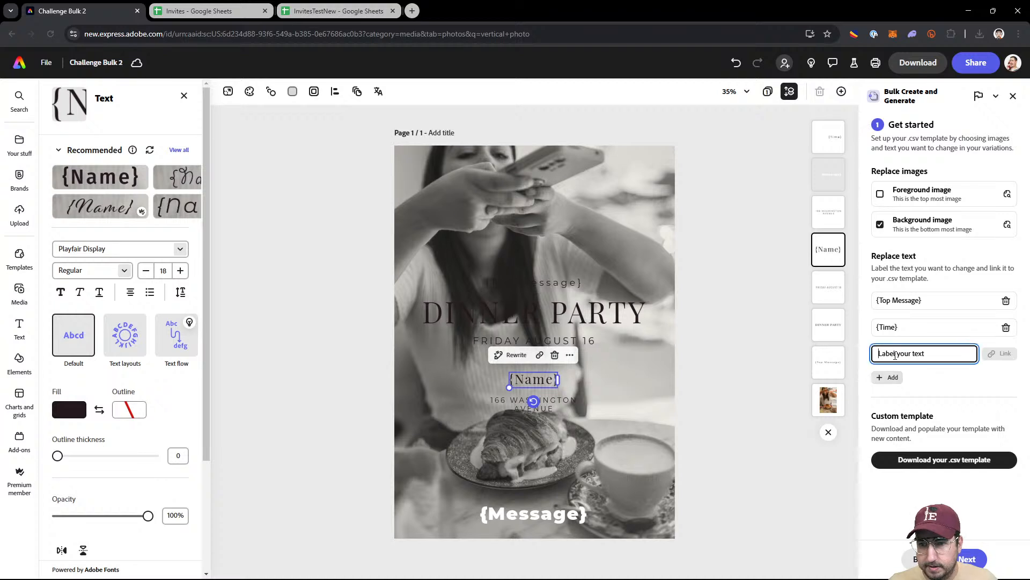
pyautogui.write('Name')
pyautogui.click(999, 353)
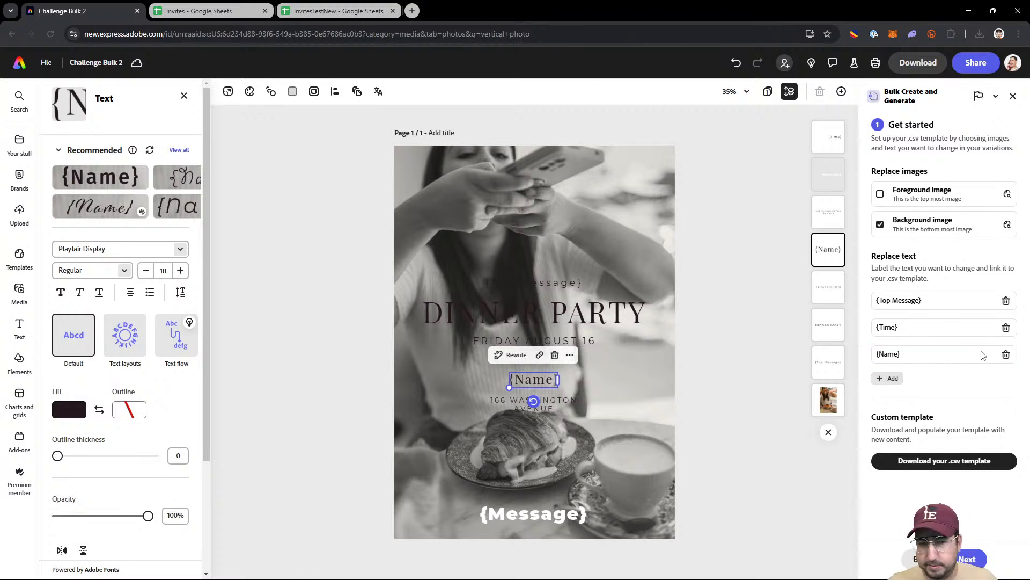
pyautogui.click(895, 380)
pyautogui.click(903, 380)
pyautogui.write('Message')
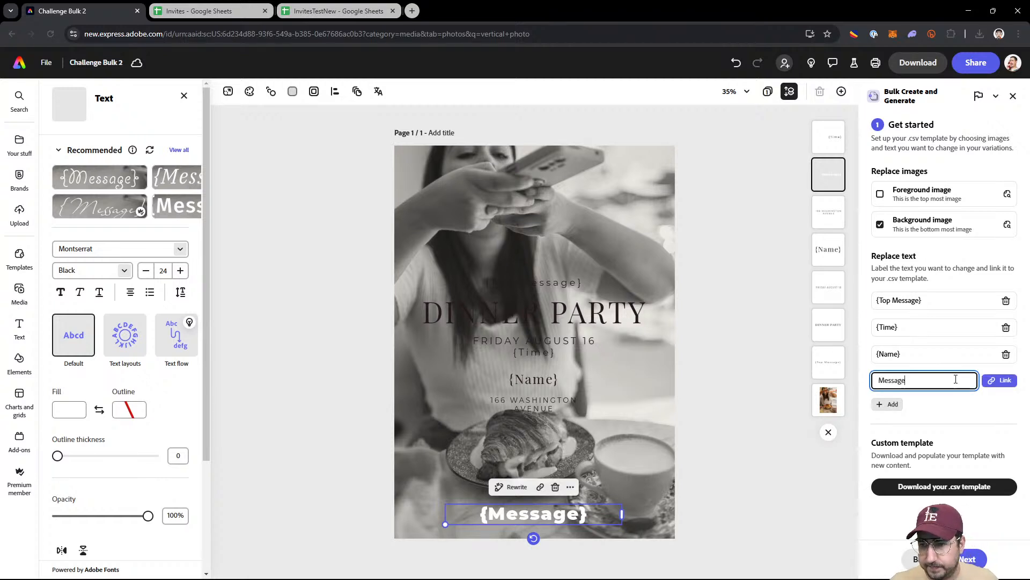
pyautogui.click(993, 380)
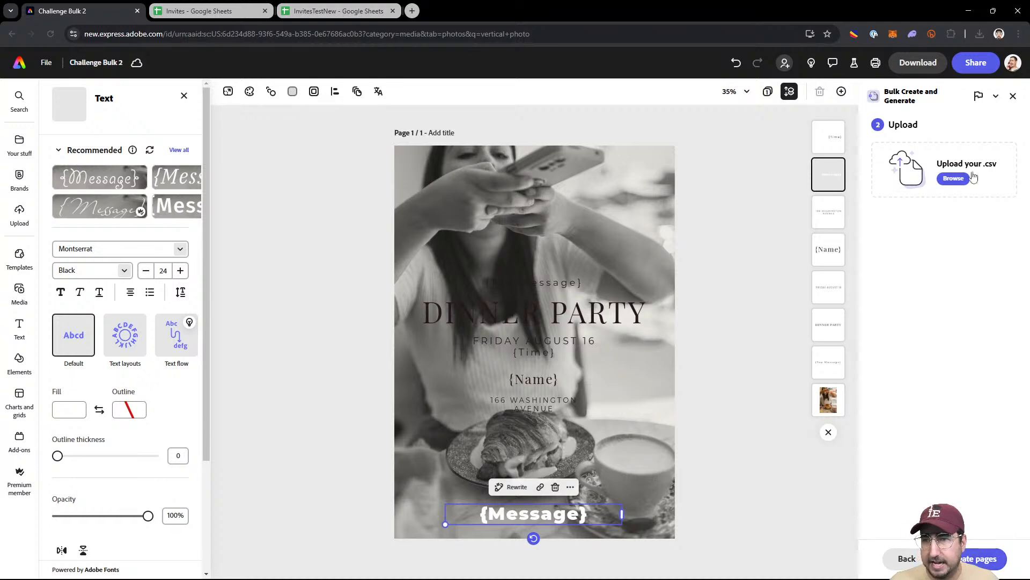
# Step: Upload "InvitesTestNew - variations_template_file (1).csv" and create the pages using the background image prompts
pyautogui.click(966, 179)
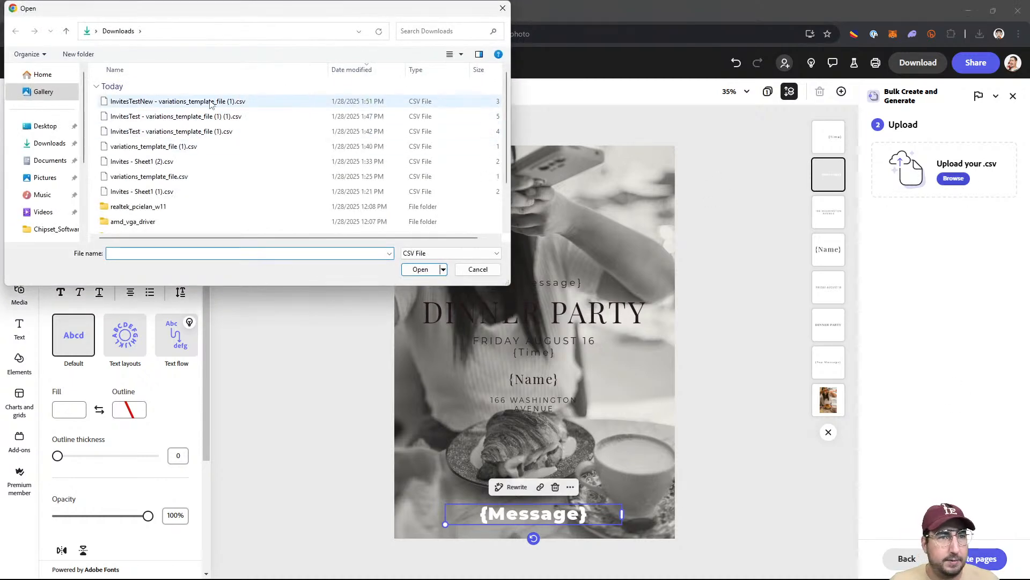
pyautogui.click(212, 102)
pyautogui.click(420, 269)
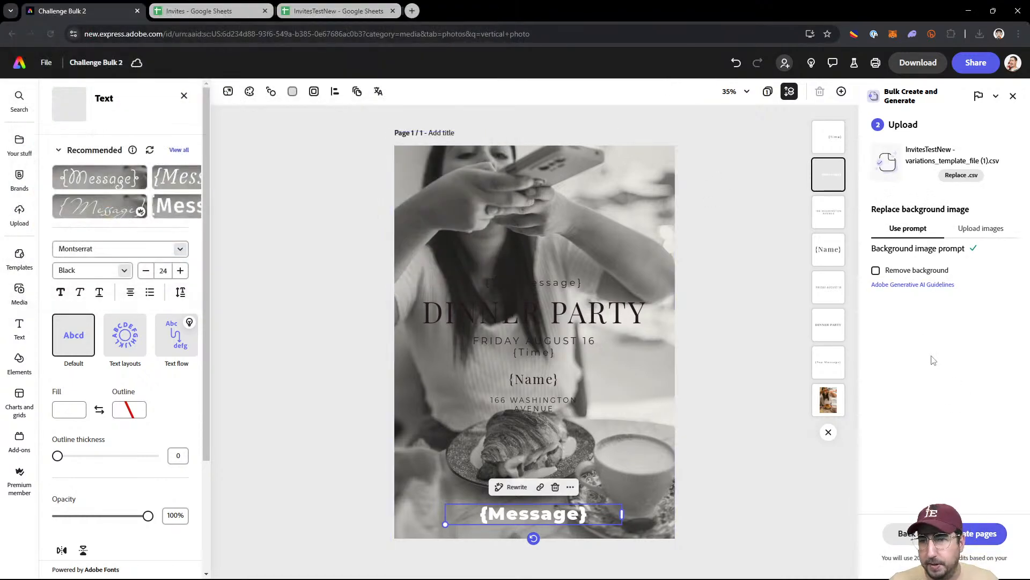
pyautogui.click(983, 533)
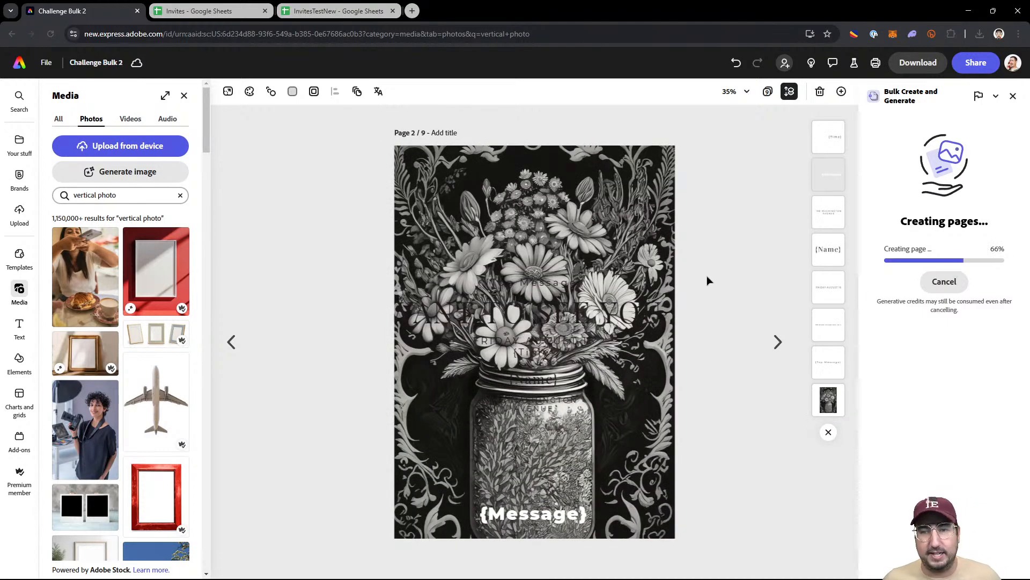
# Step: Review the generated invitations in the page overview and open pages 4 and 5 for a closer look
pyautogui.click(767, 92)
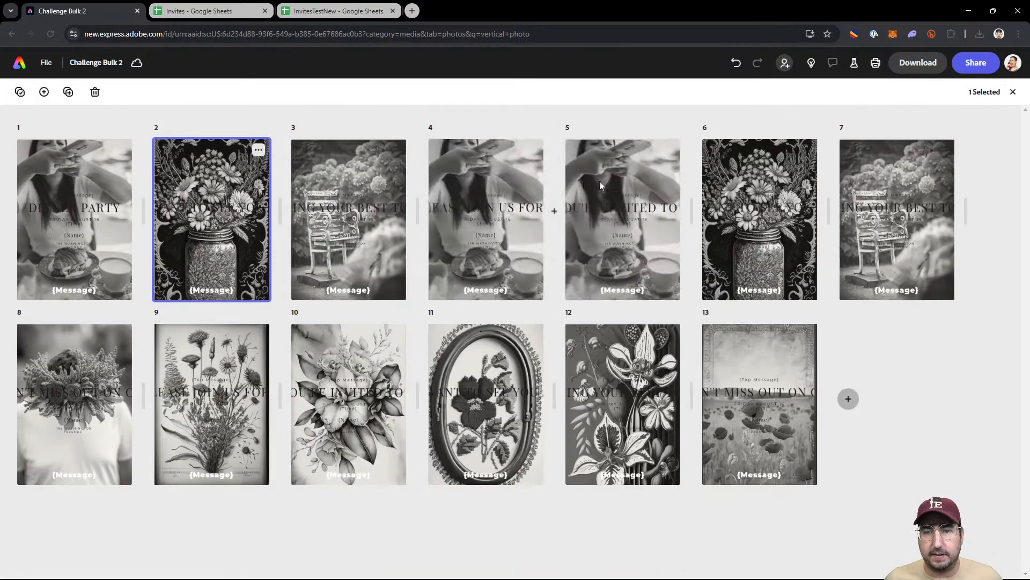
pyautogui.doubleClick(507, 253)
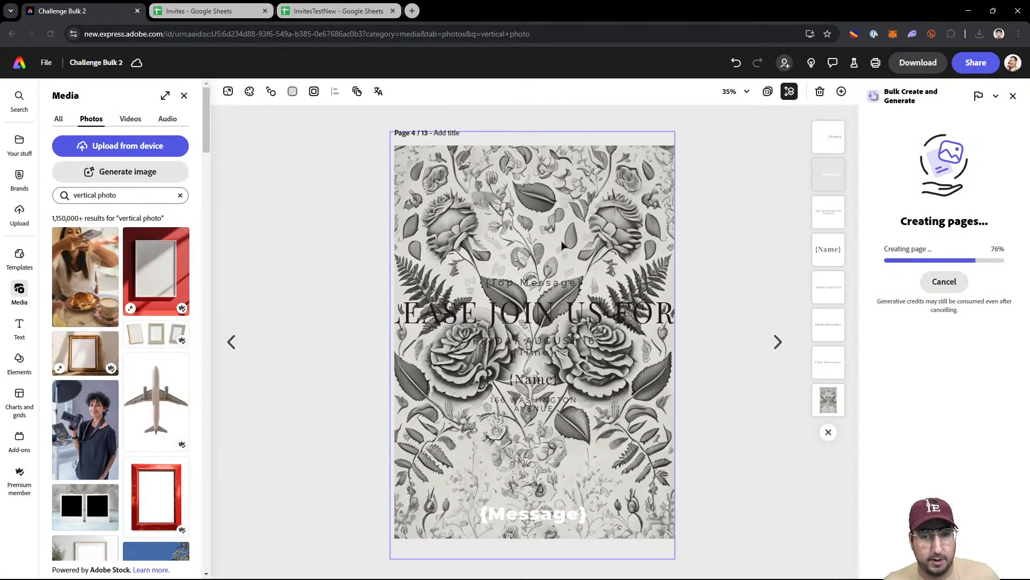
pyautogui.click(768, 91)
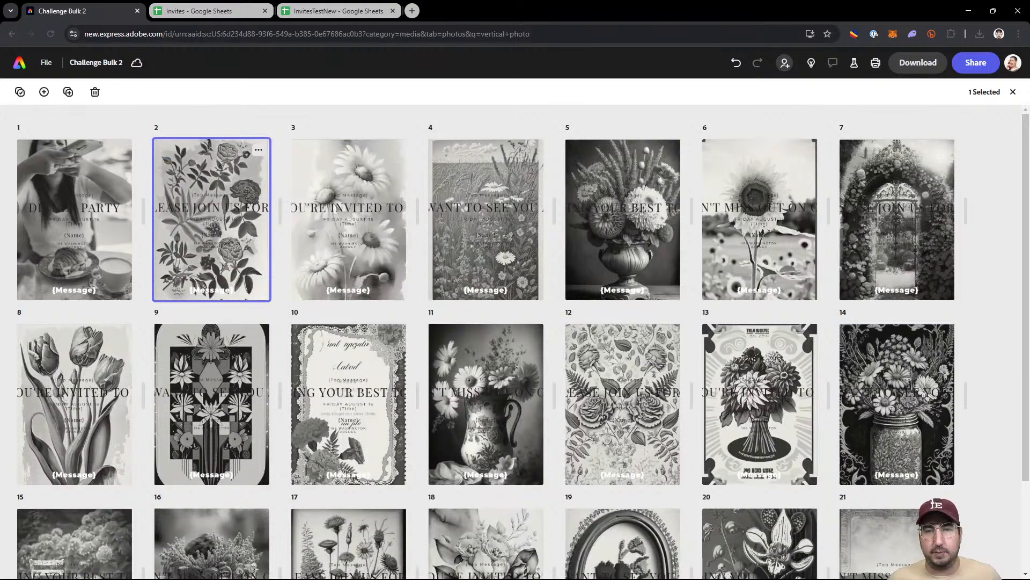
pyautogui.doubleClick(637, 211)
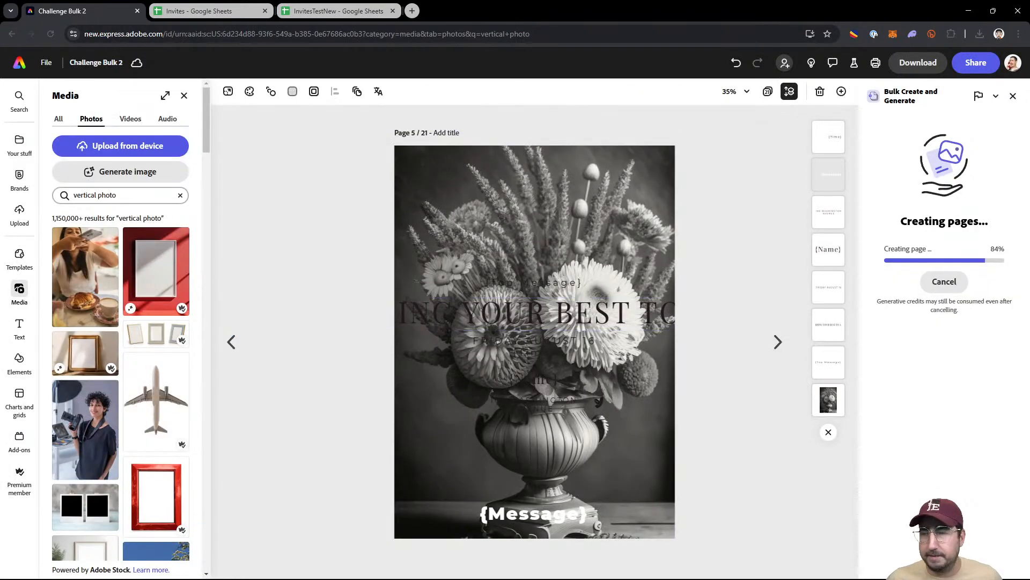